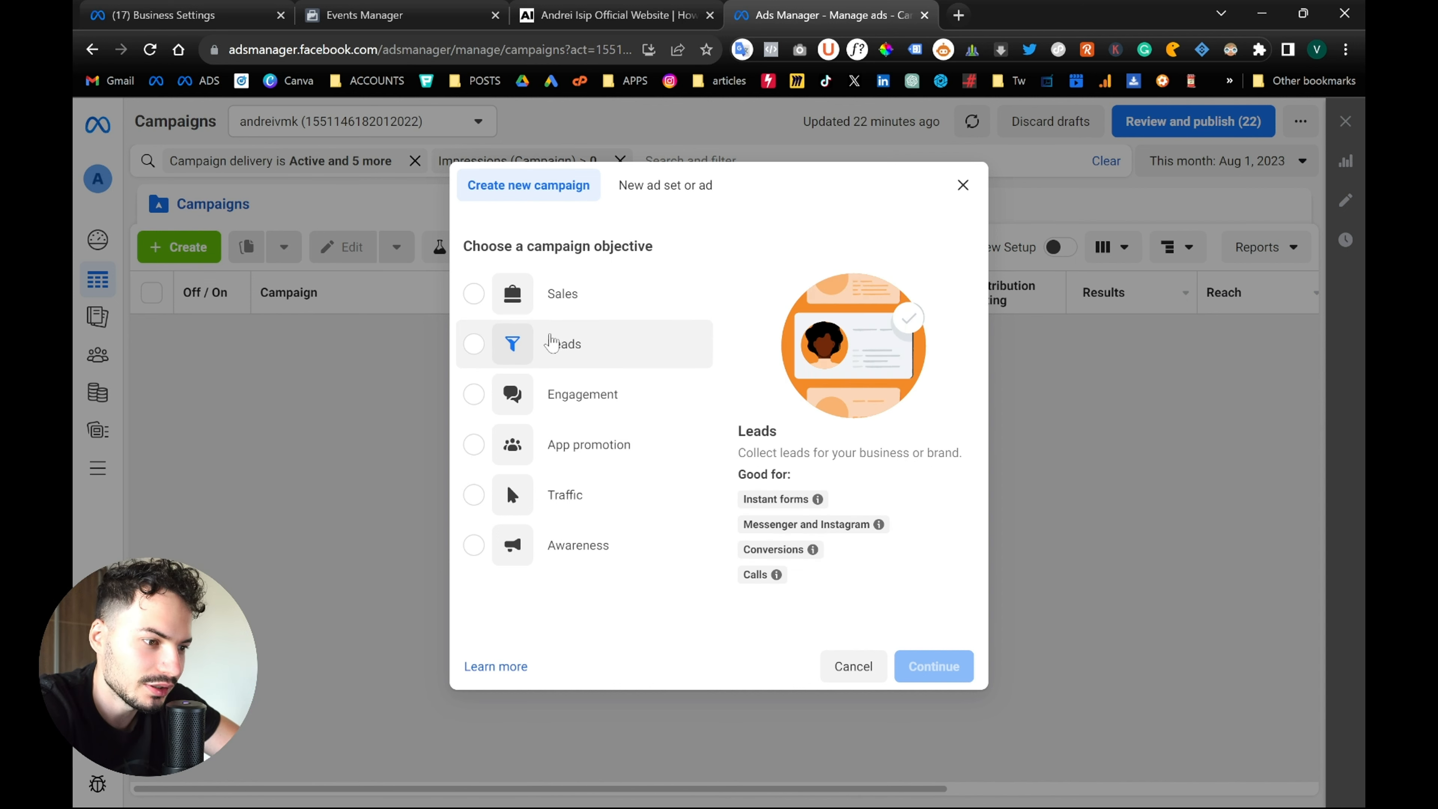
# Create a new campaign with the Leads objective and name it "Lead Generation Campaign"
pyautogui.click(476, 345)
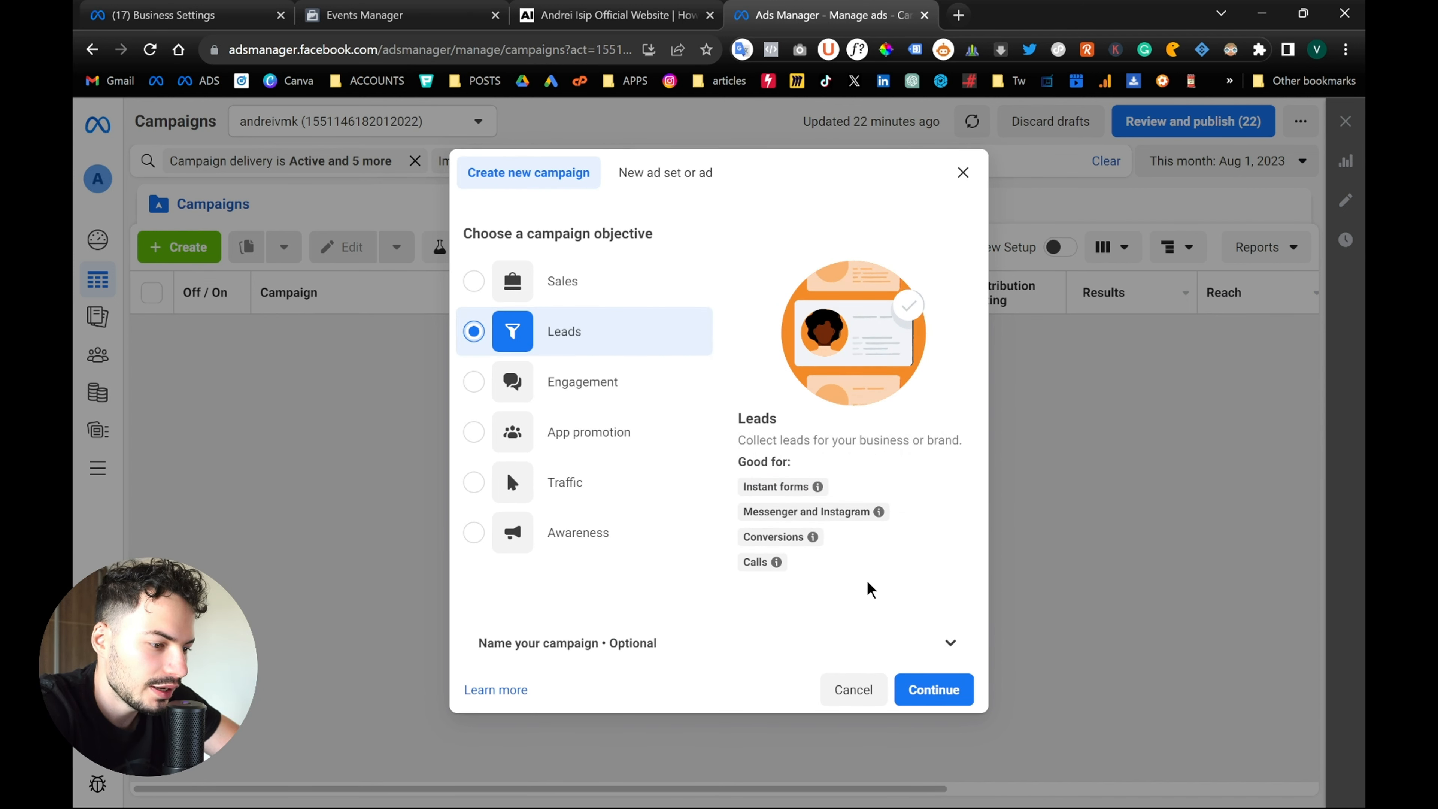
pyautogui.click(926, 692)
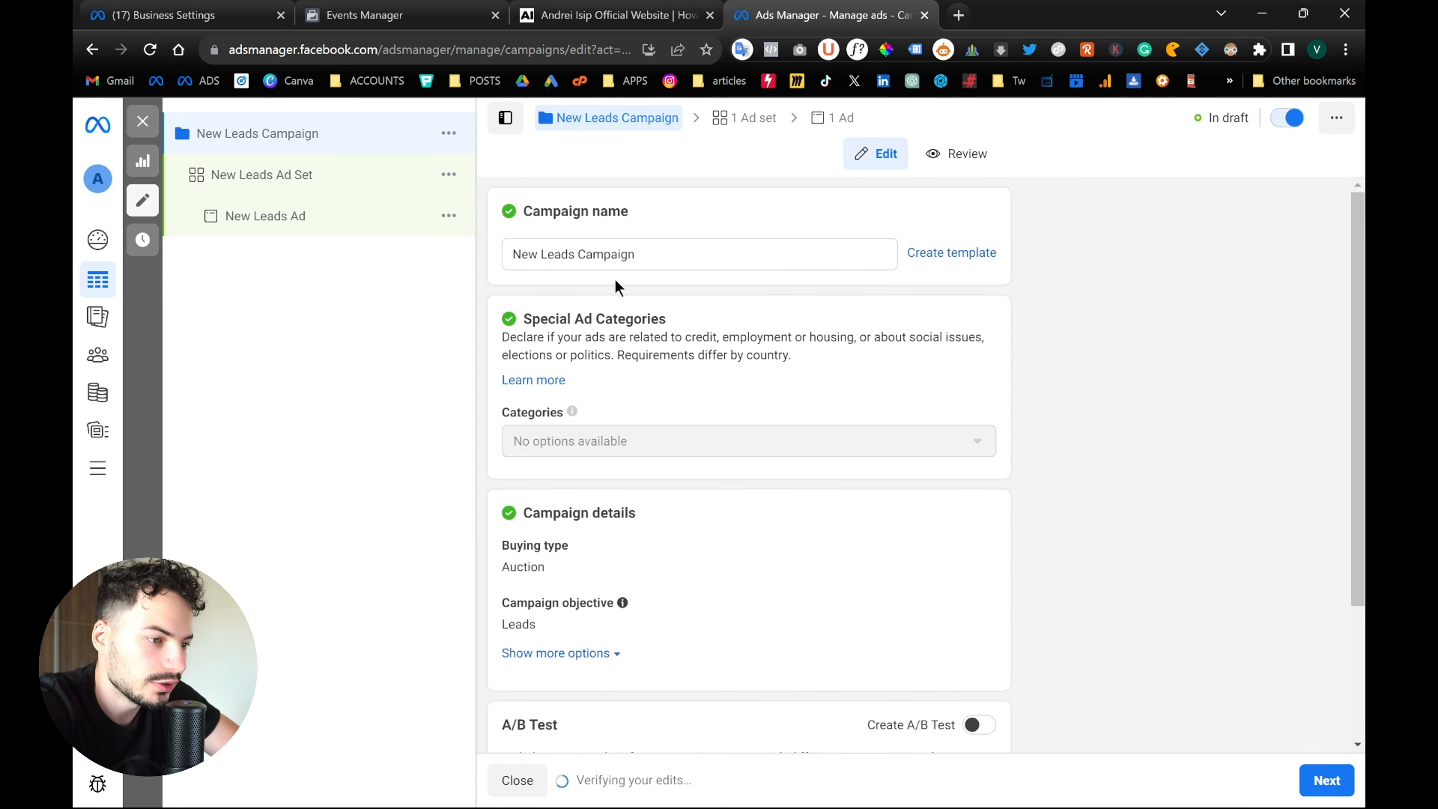
pyautogui.tripleClick(626, 253)
pyautogui.write('Lead')
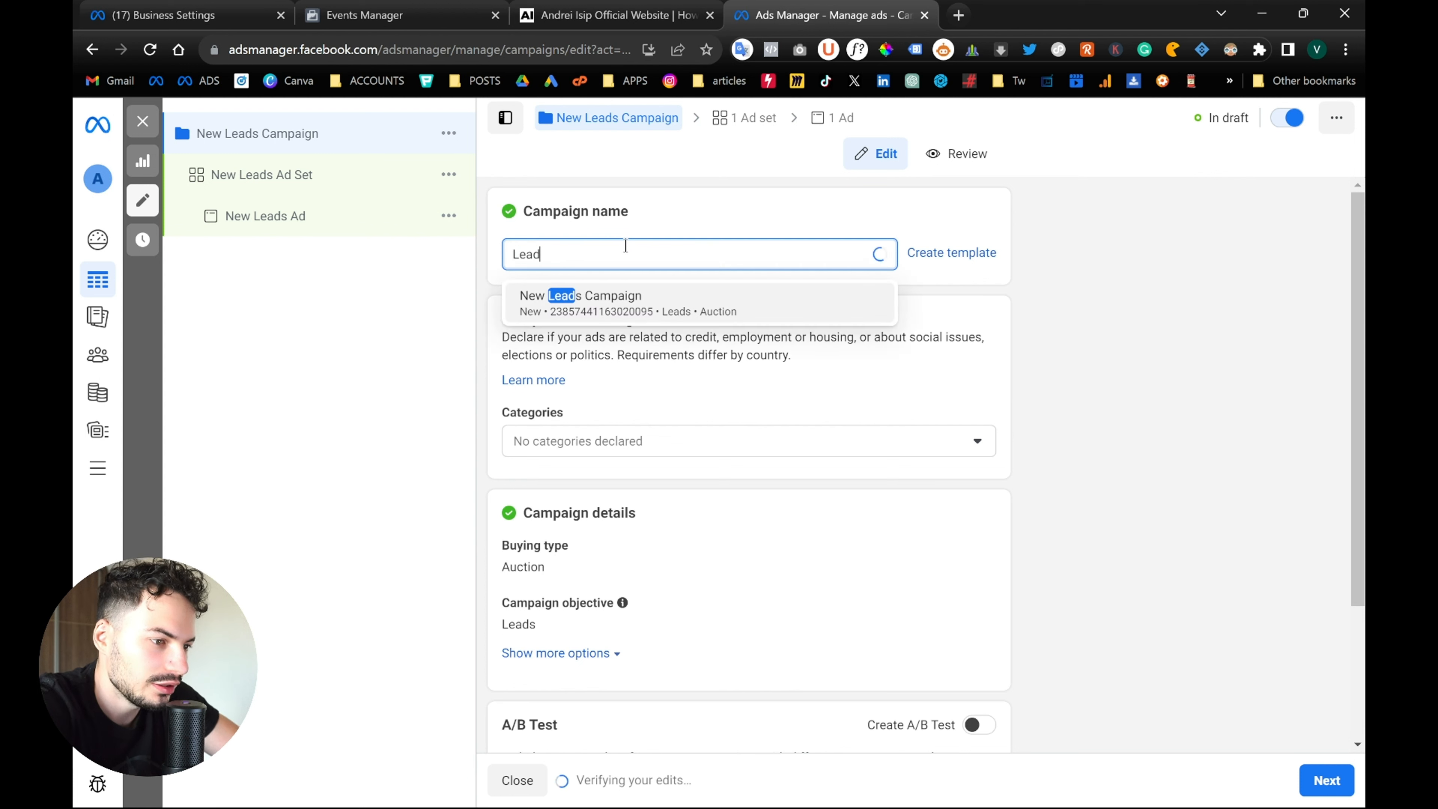
pyautogui.write(' Generation')
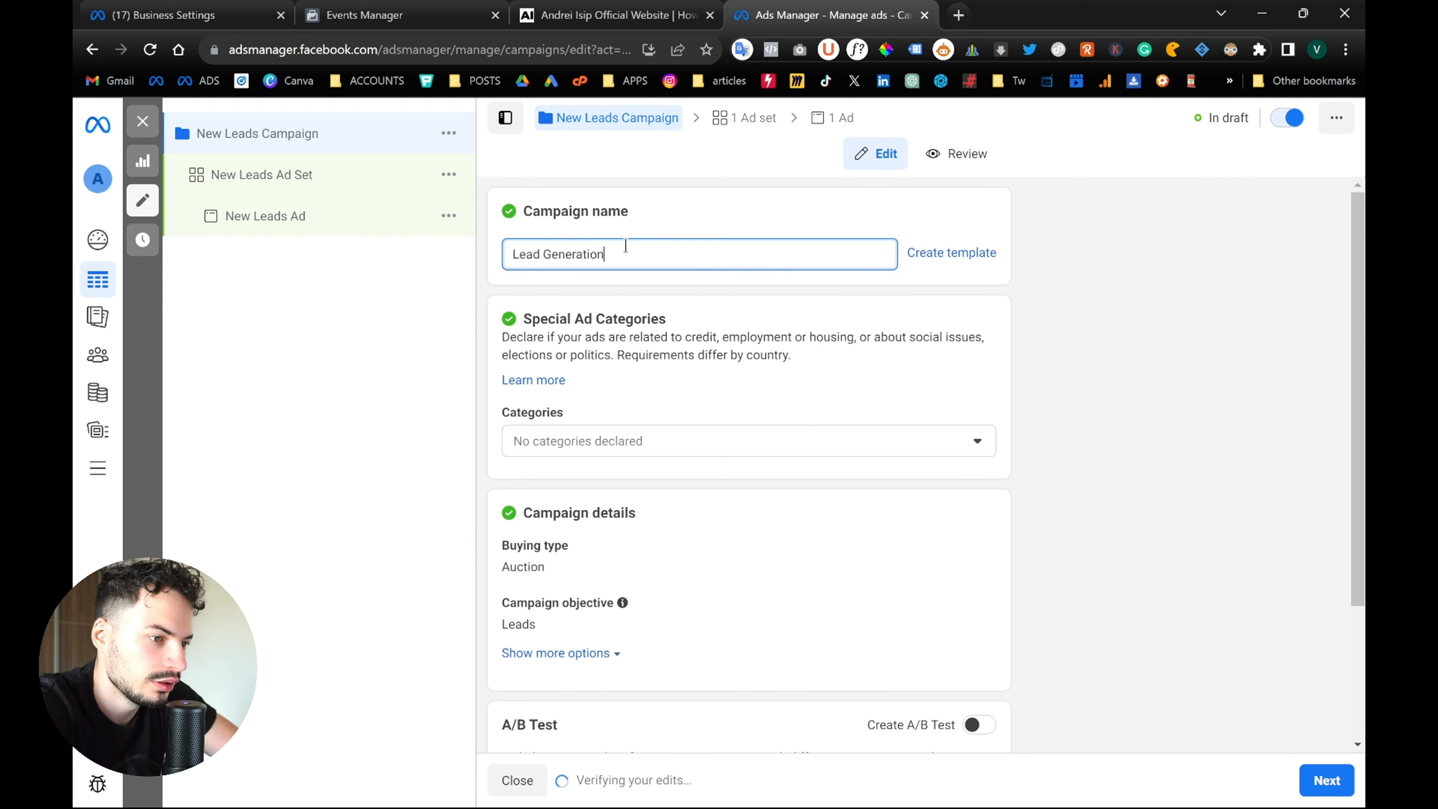
pyautogui.write(' Campaign')
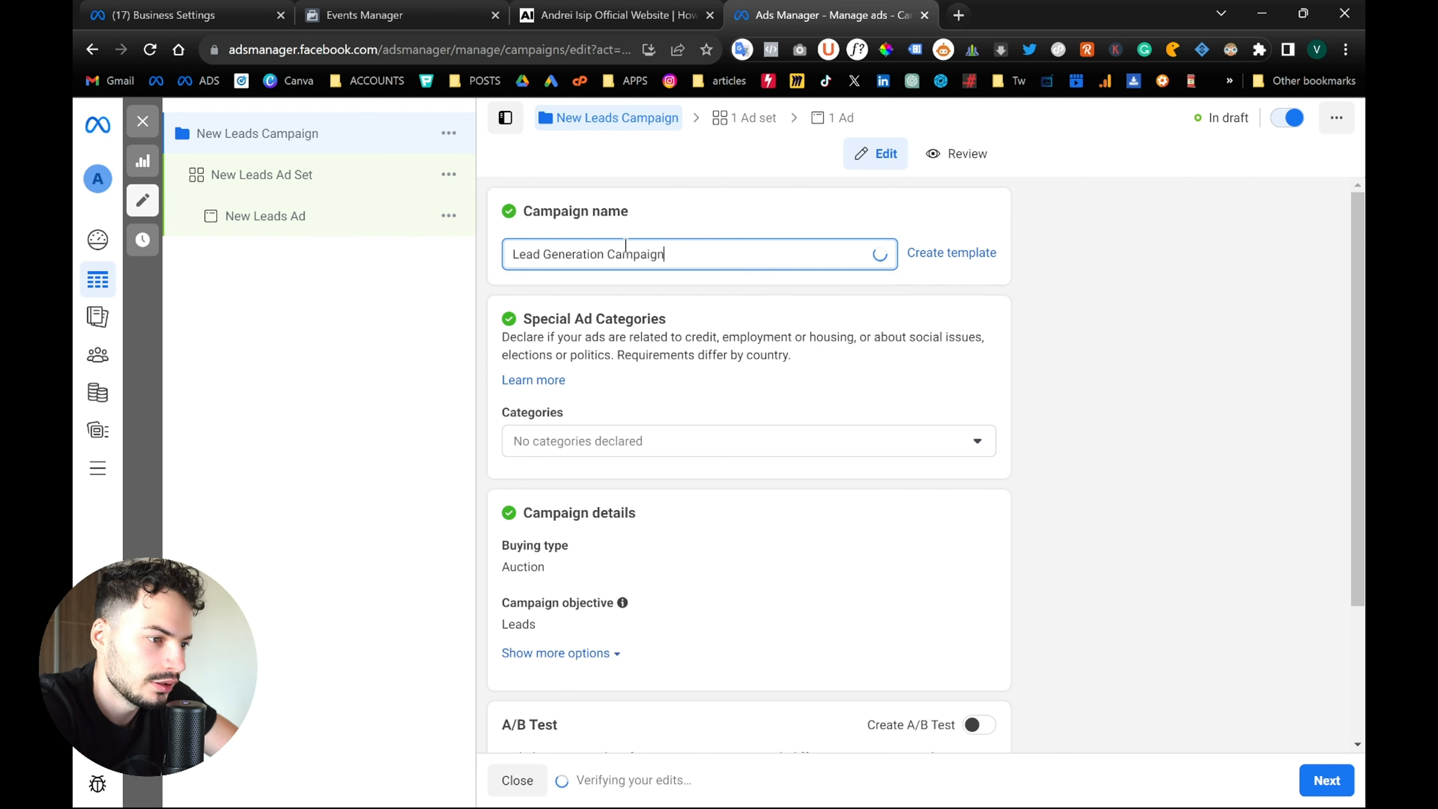
pyautogui.click(747, 205)
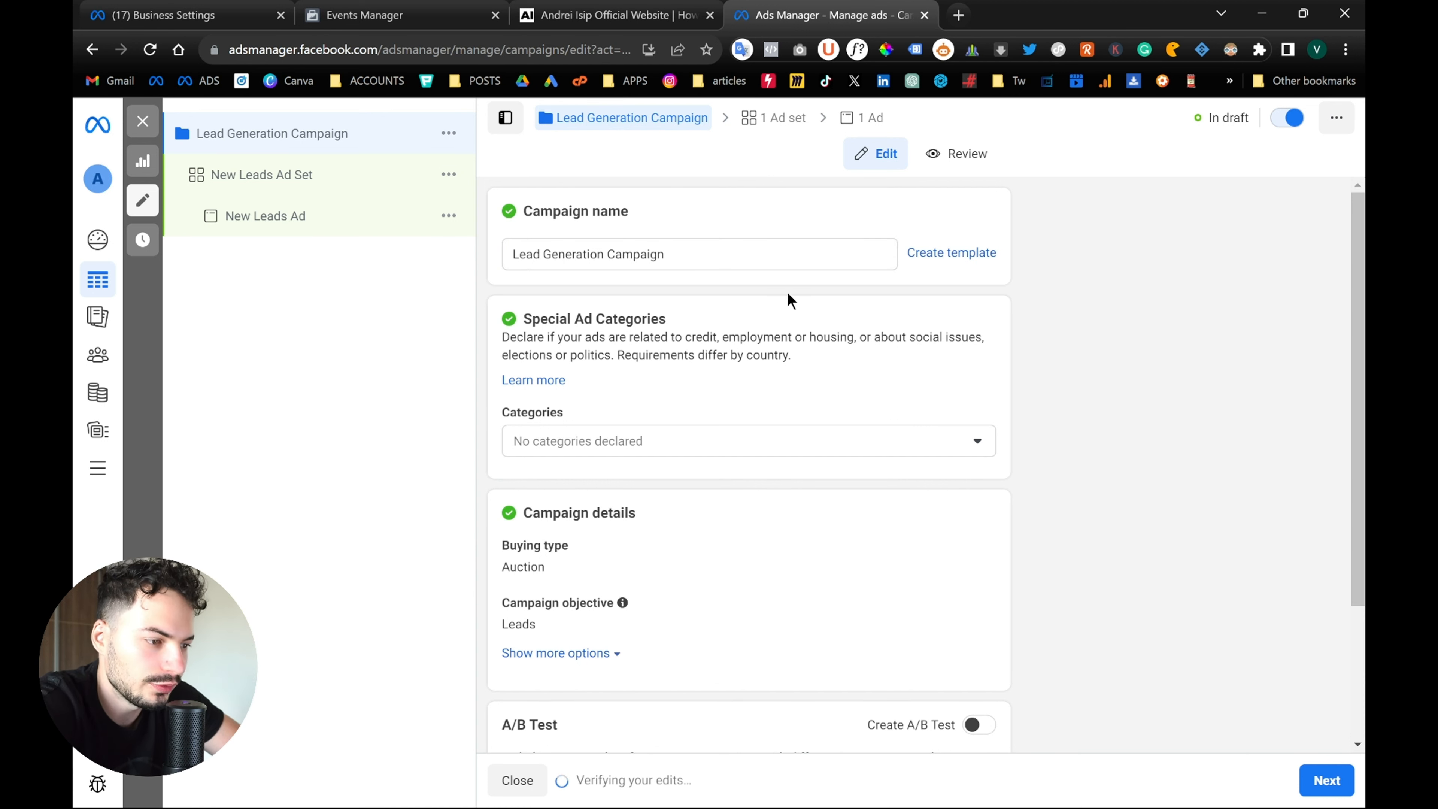
# Review the campaign-level settings without declaring a special ad category, and continue to the ad set
pyautogui.scroll(-2, 733, 309)
pyautogui.scroll(2, 732, 312)
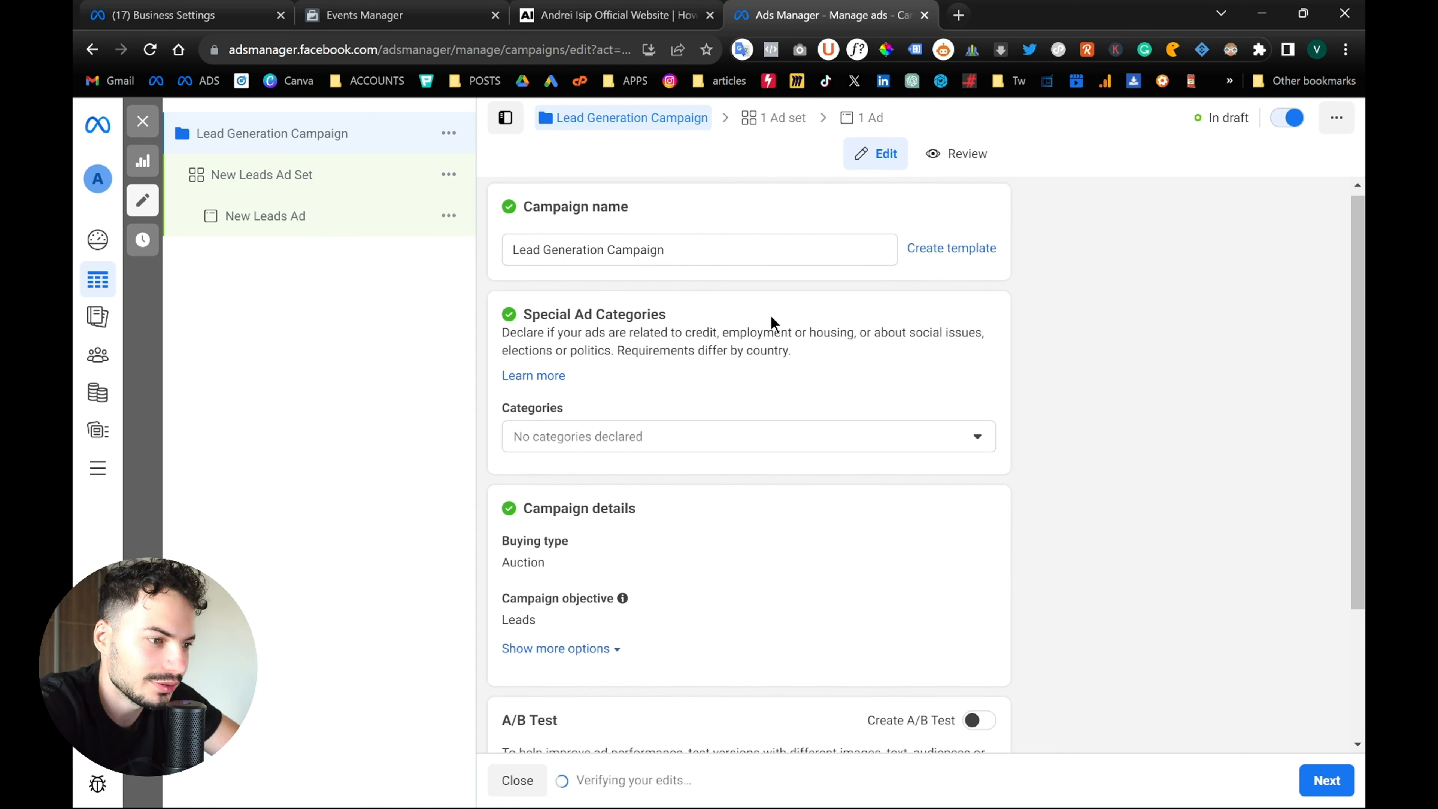
pyautogui.scroll(-1, 736, 340)
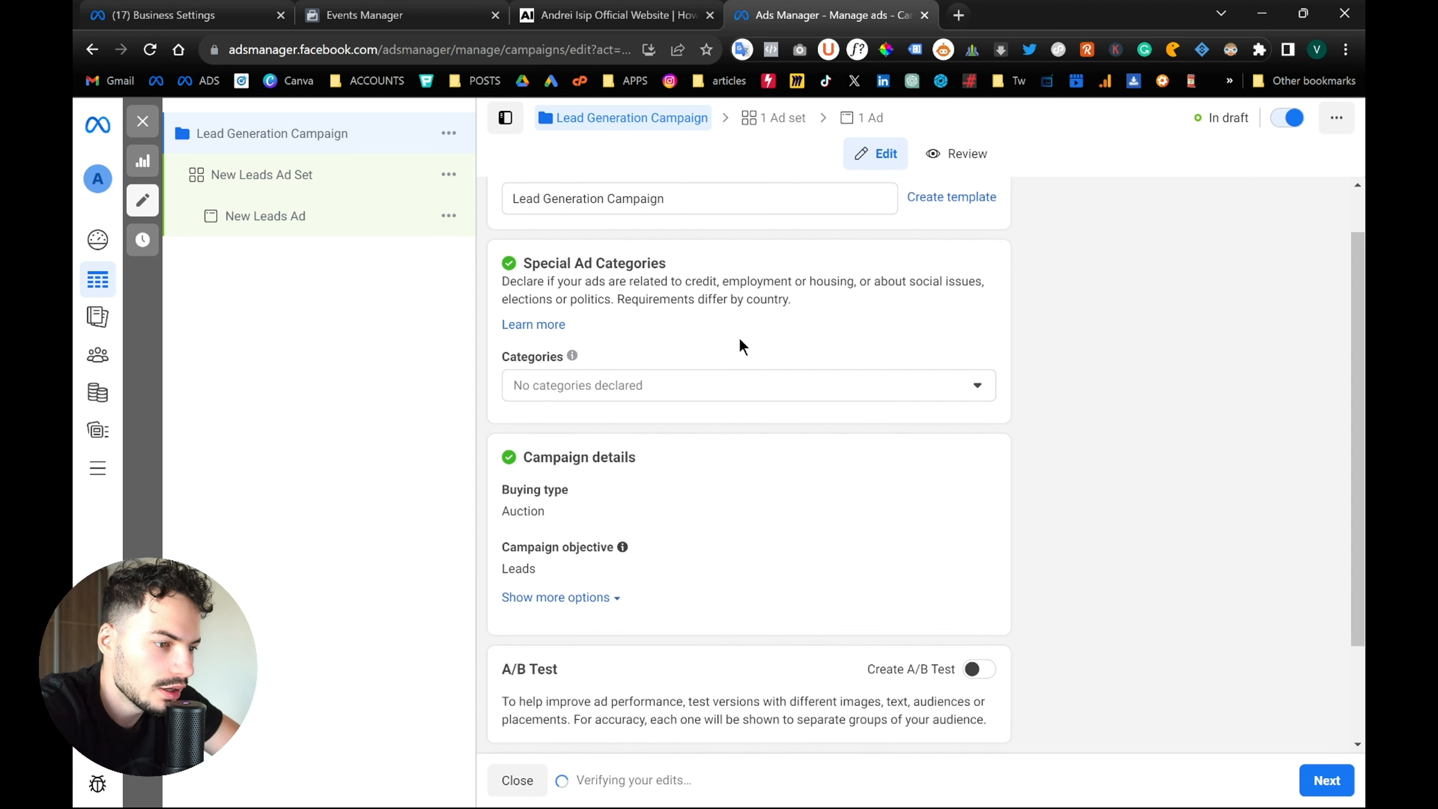
pyautogui.click(606, 380)
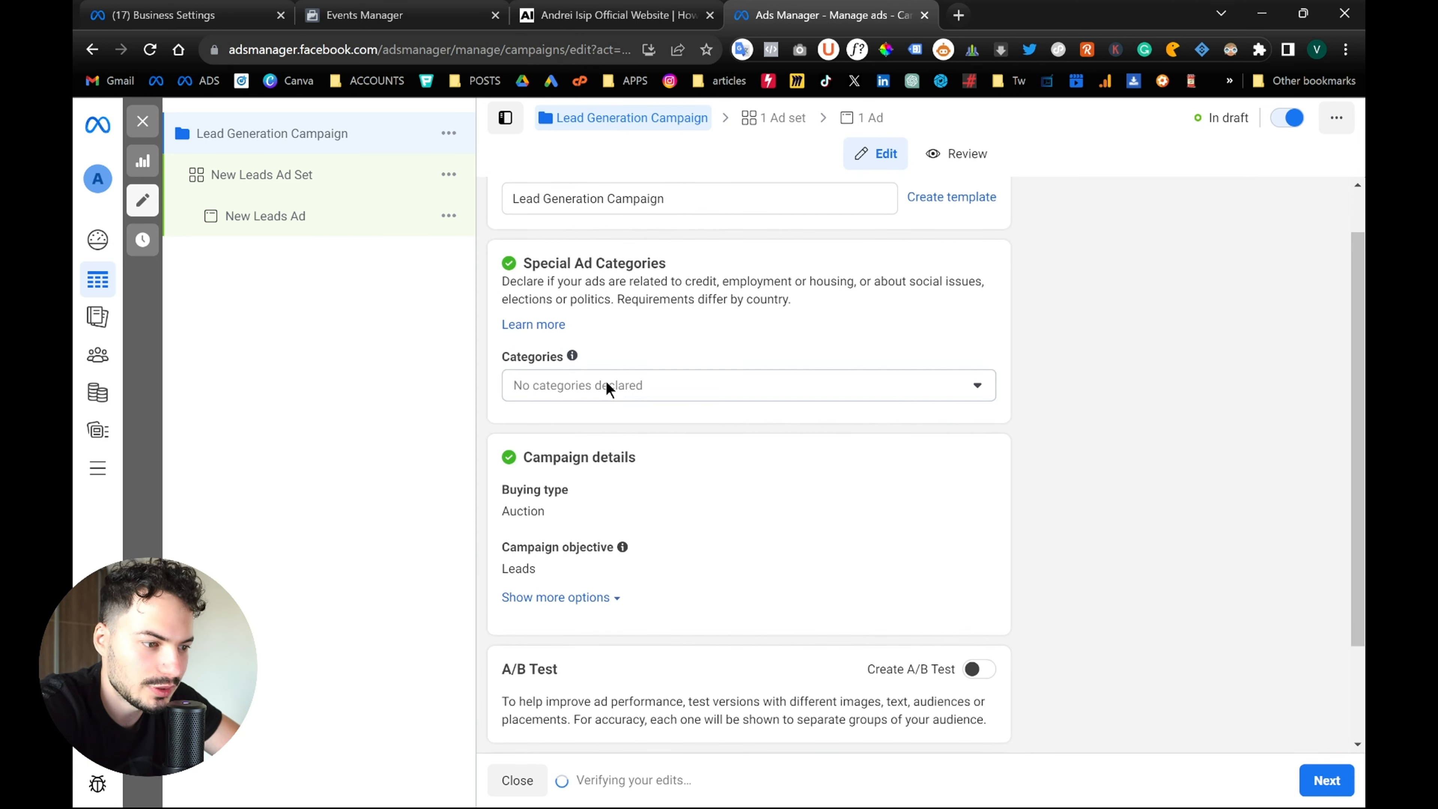
pyautogui.click(735, 271)
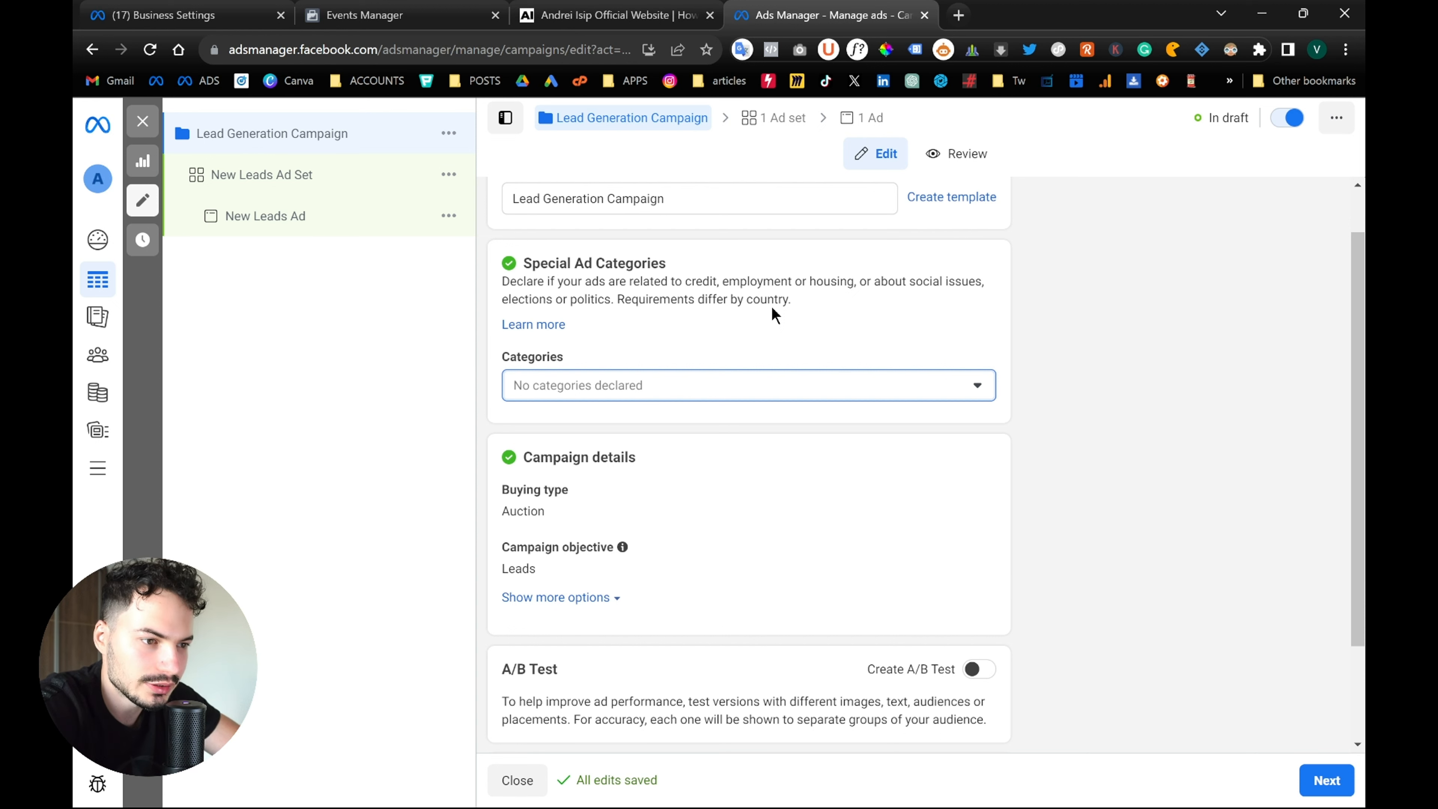
pyautogui.scroll(-2, 774, 315)
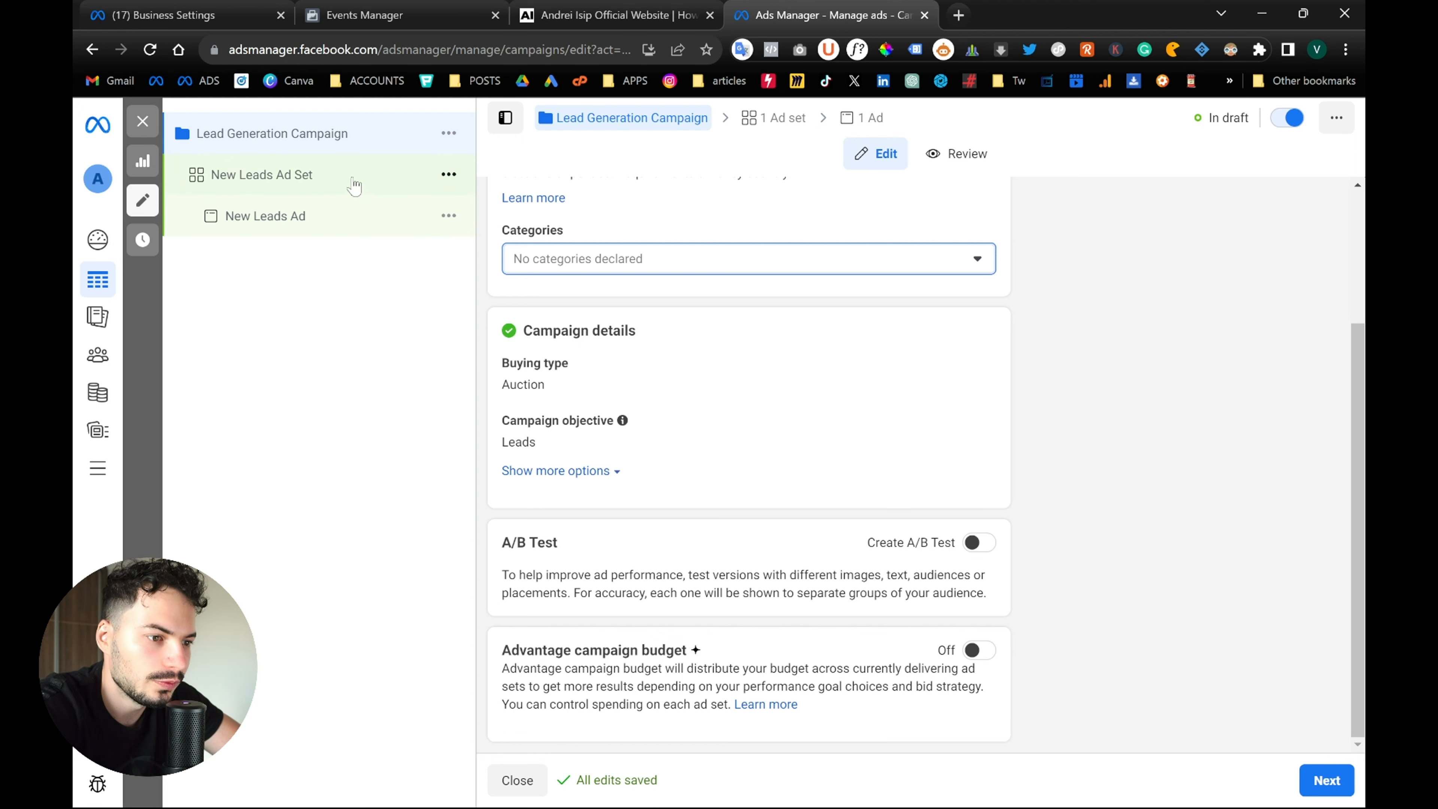
pyautogui.click(1307, 779)
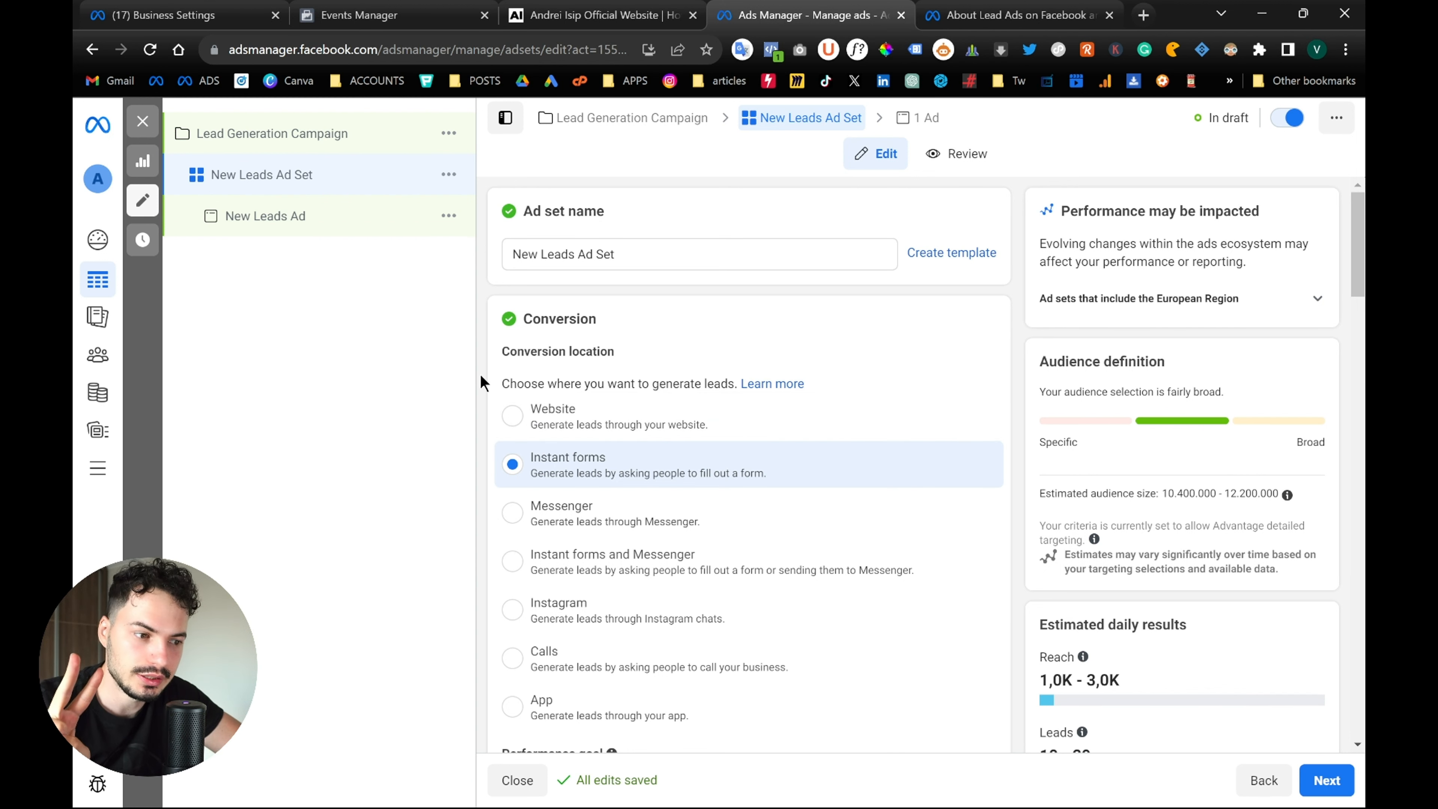
# Try the performance goal "Maximize number of conversion leads" for the ad set, and set it back to "Maximize number of leads"
pyautogui.scroll(-1, 479, 374)
pyautogui.scroll(1, 480, 373)
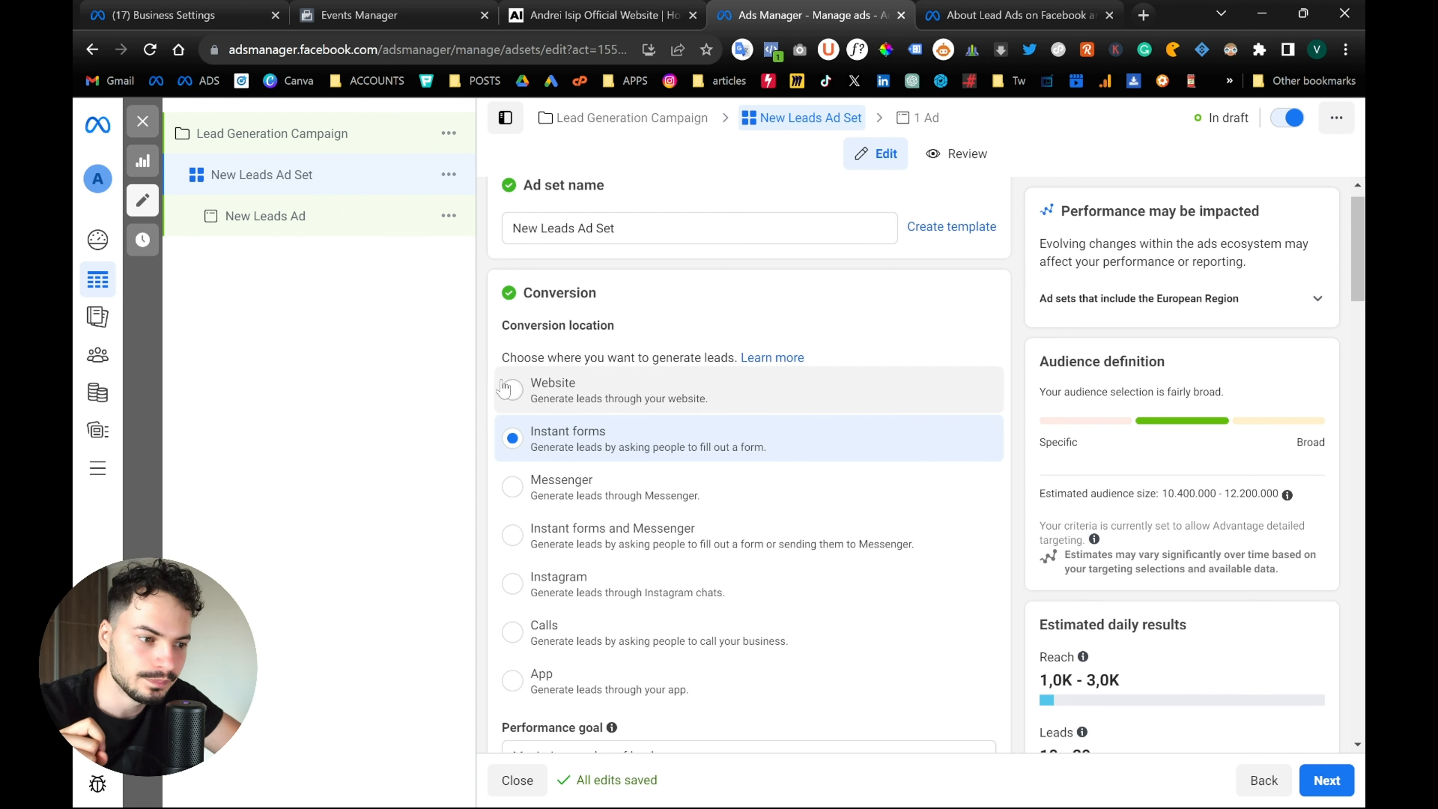
pyautogui.scroll(-1, 482, 396)
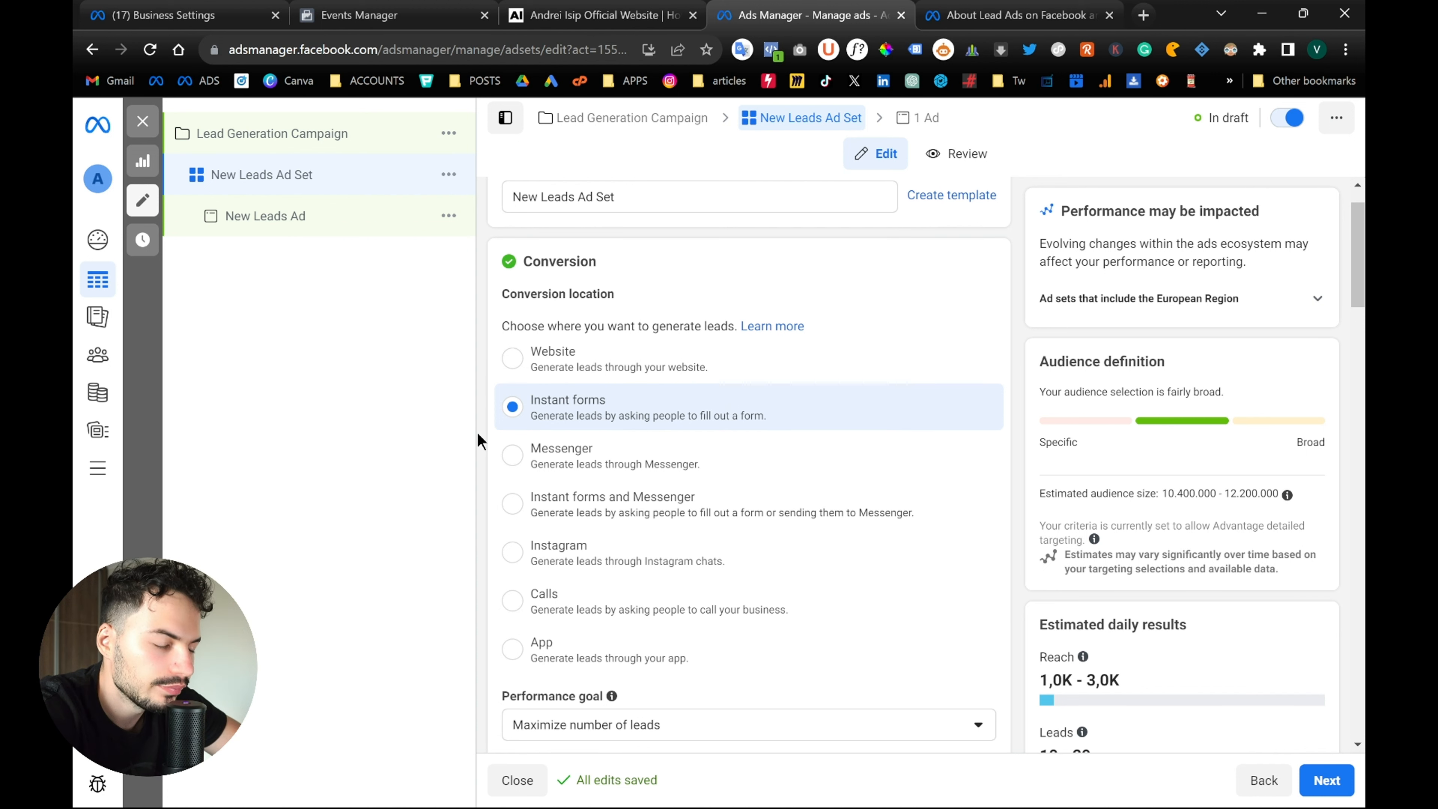
pyautogui.scroll(-5, 478, 442)
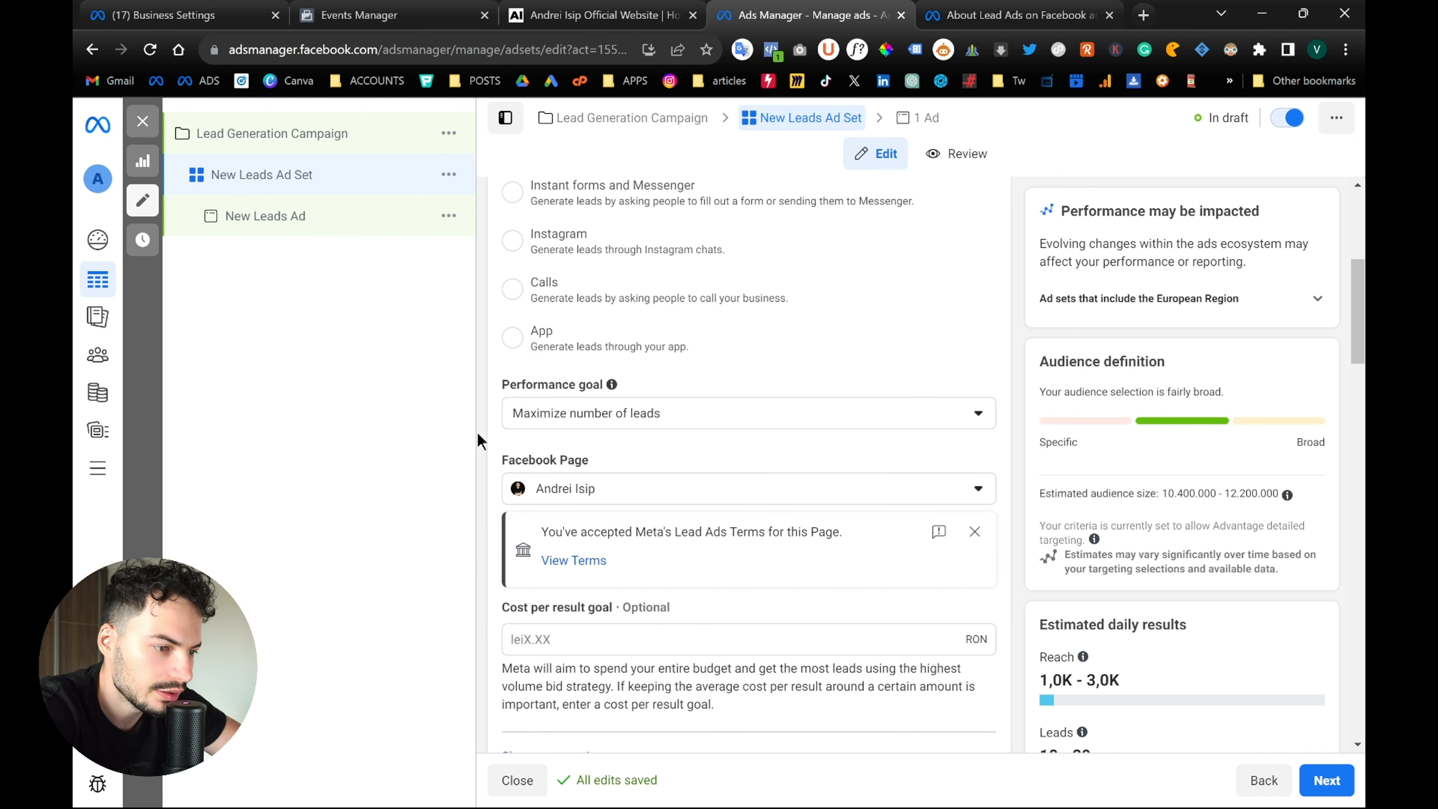
pyautogui.click(669, 429)
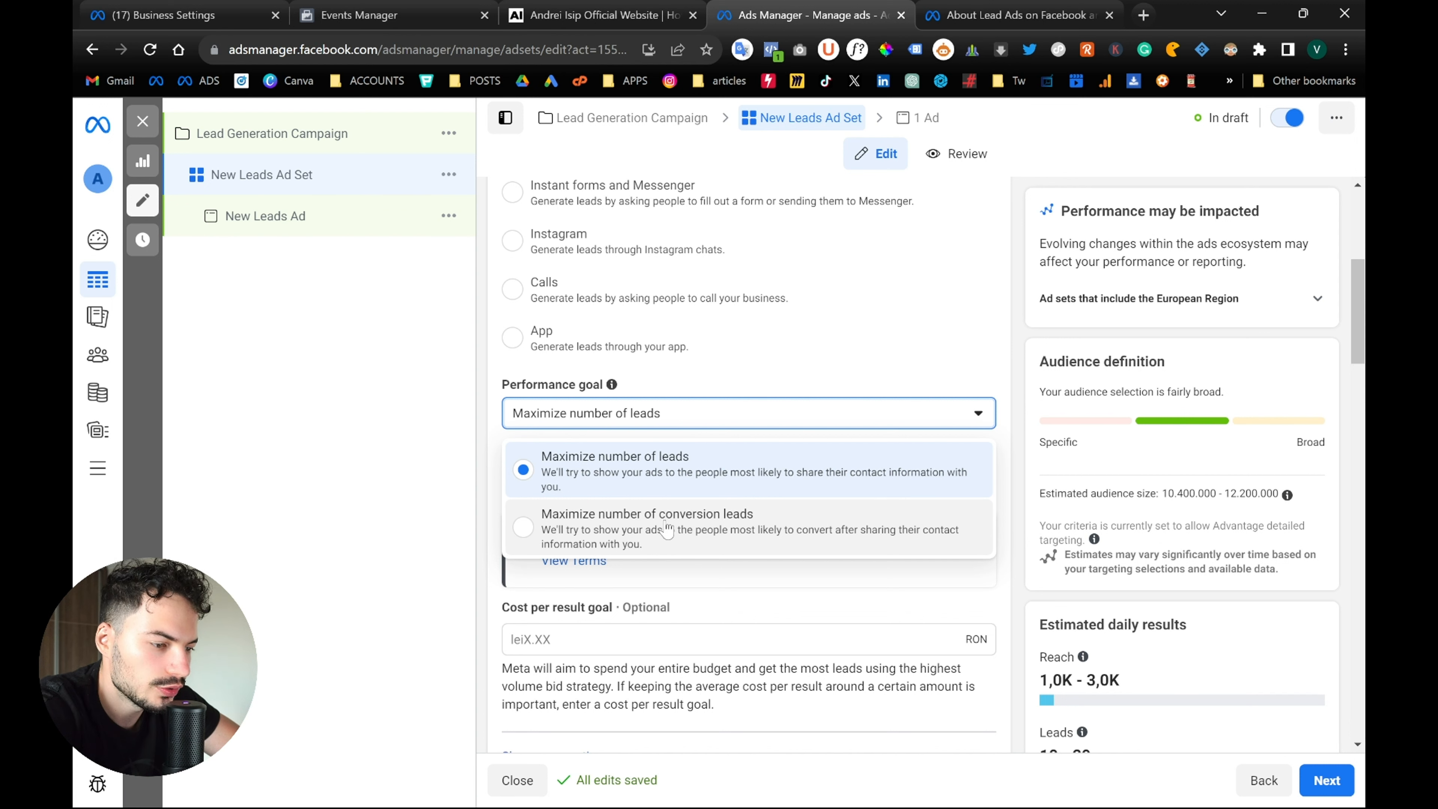
pyautogui.click(689, 538)
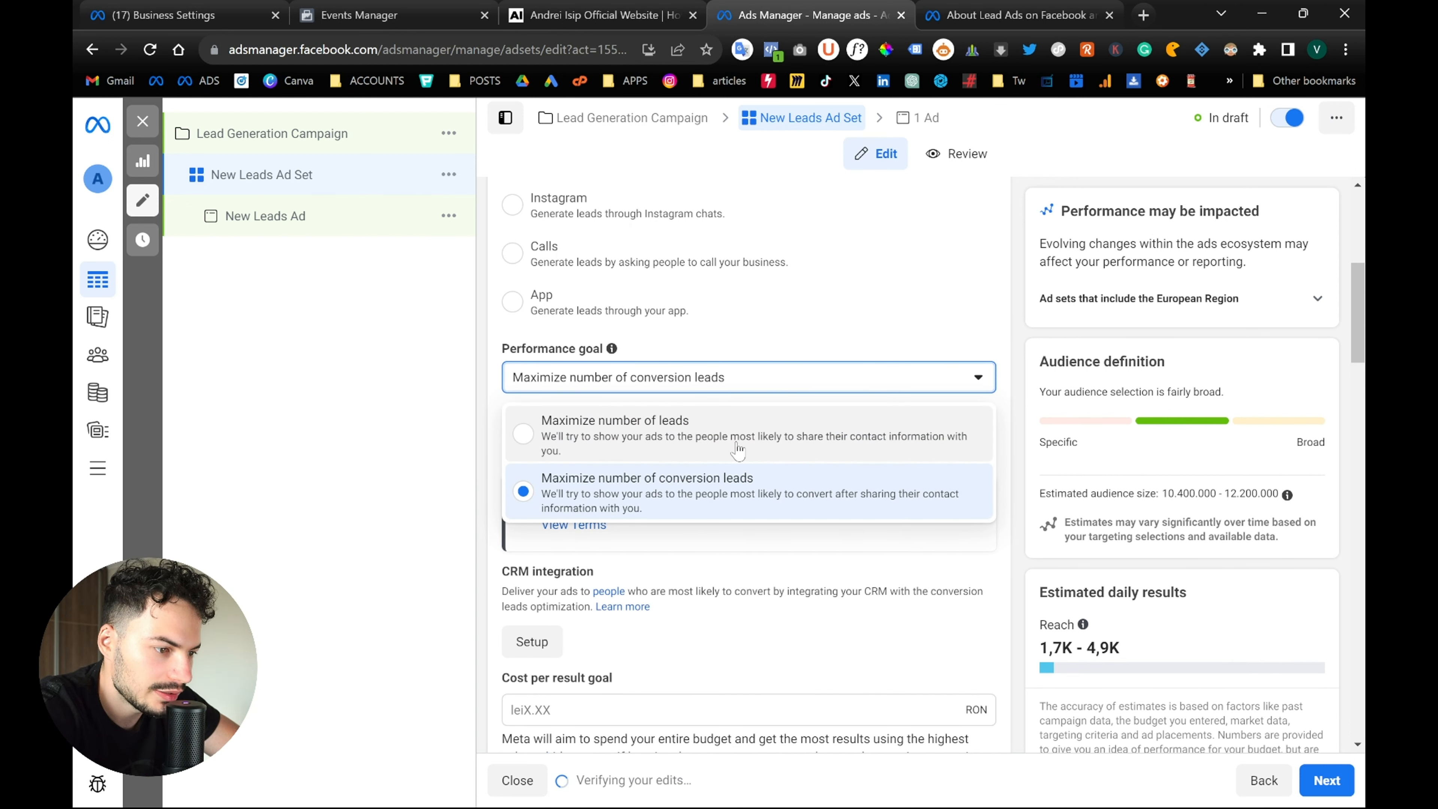
pyautogui.click(657, 434)
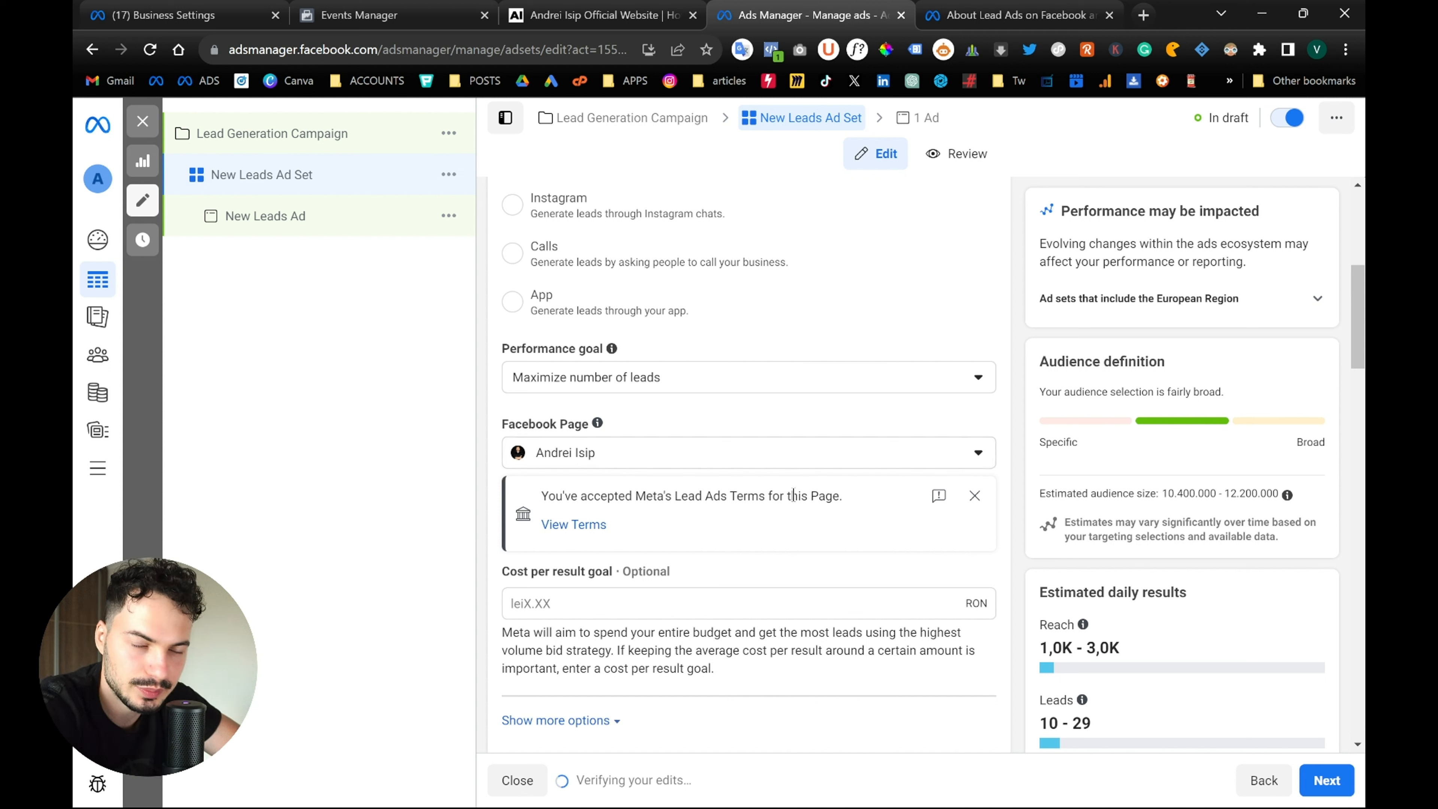
# Set the ad set's optional cost per result goal to 10 RON
pyautogui.scroll(-2, 793, 496)
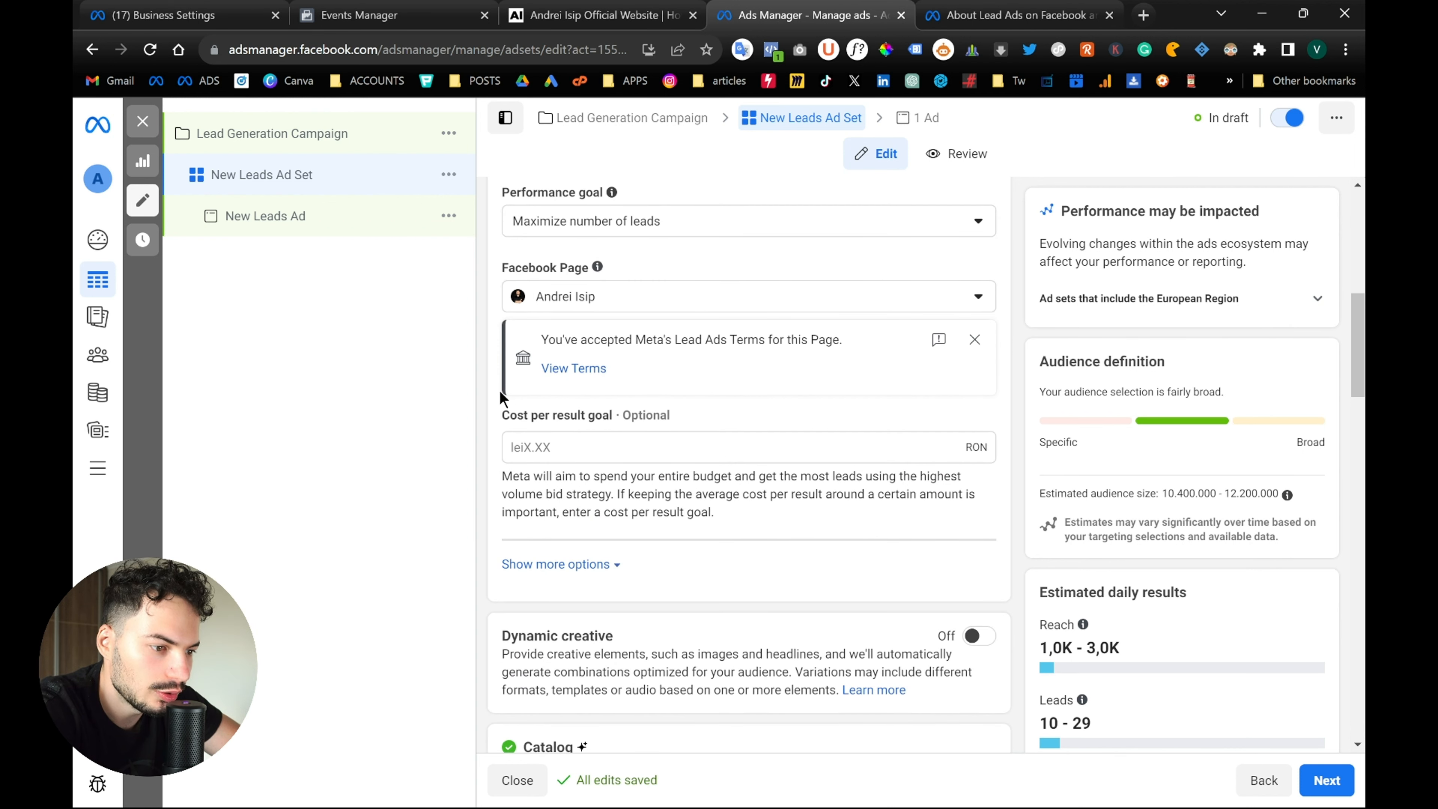
pyautogui.scroll(2, 484, 402)
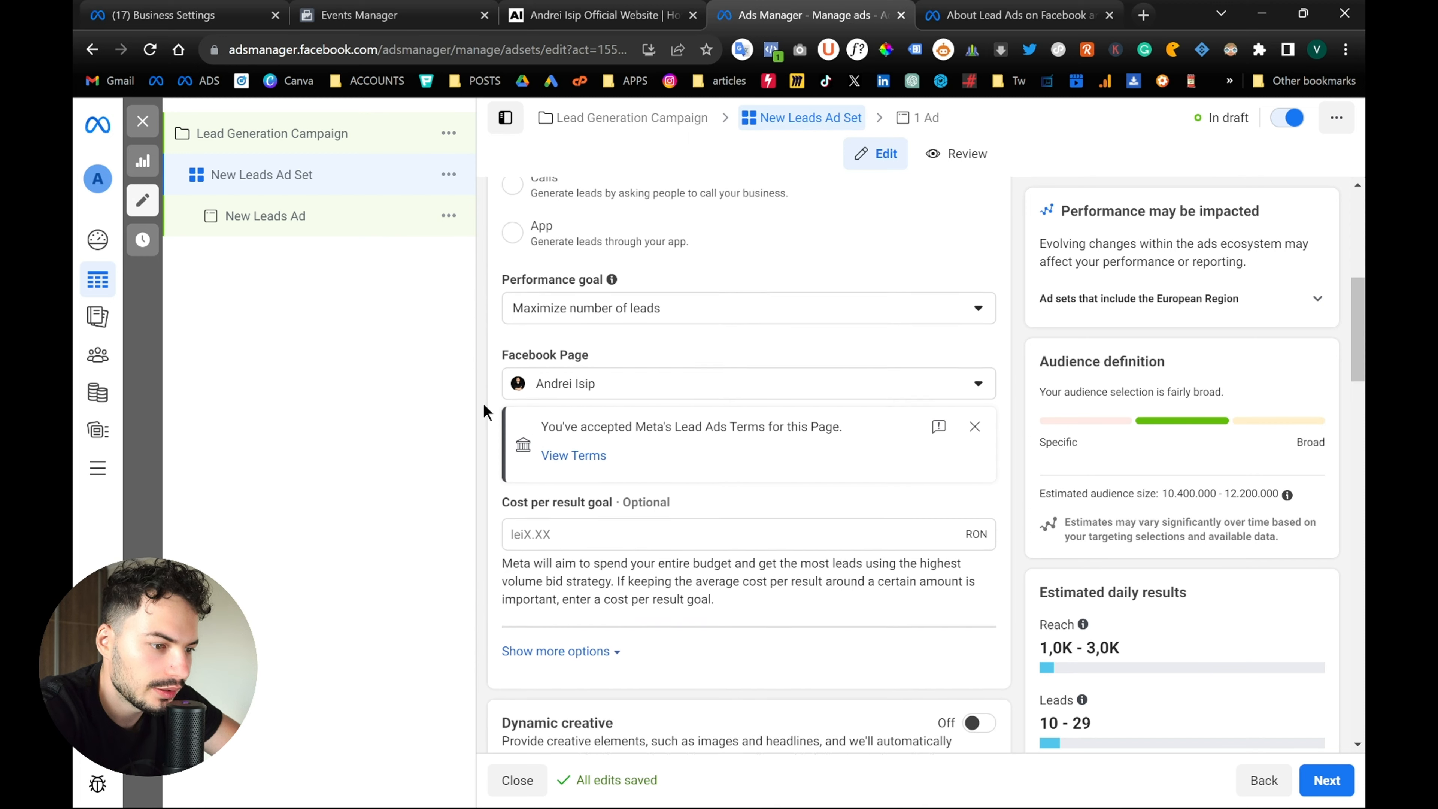
pyautogui.scroll(2, 482, 433)
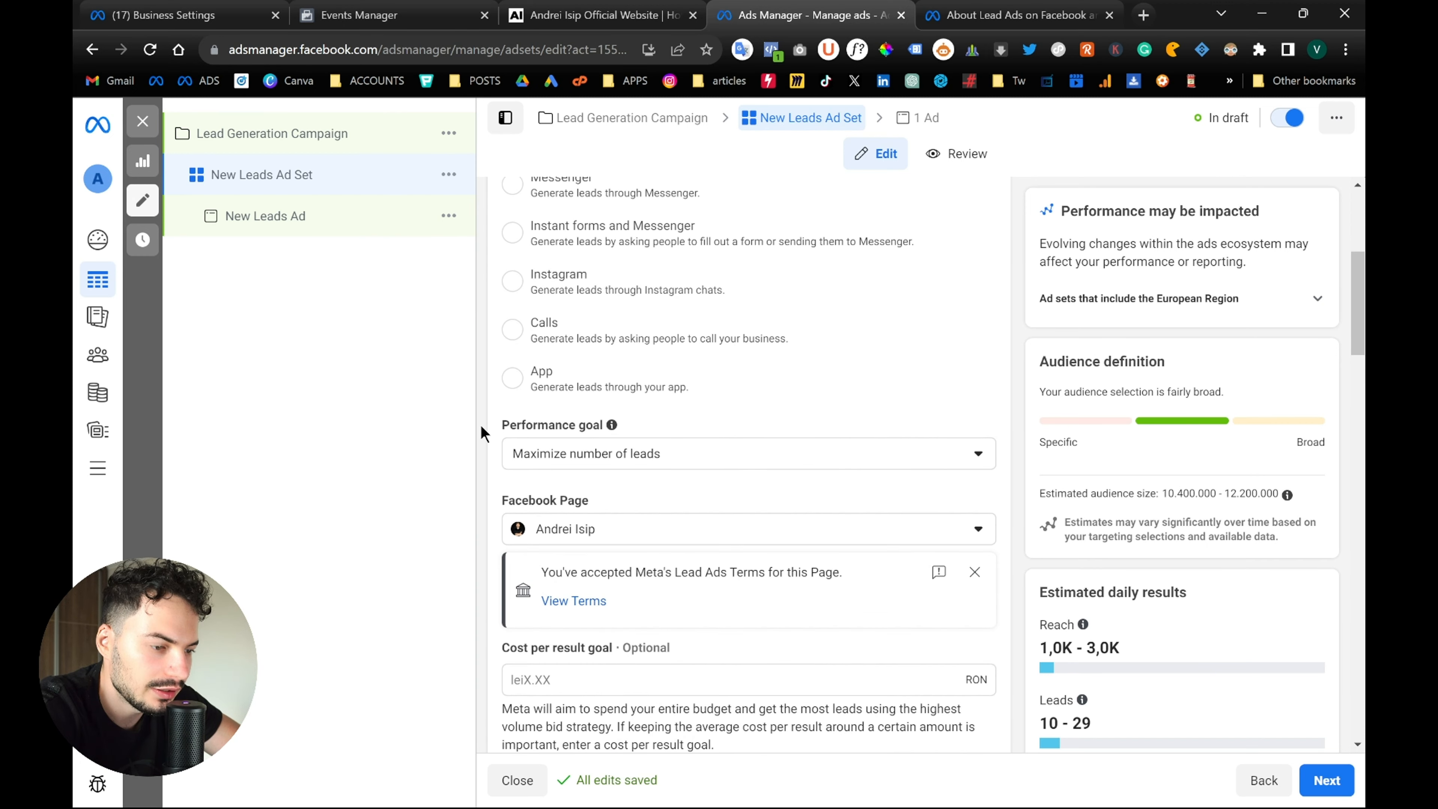
pyautogui.scroll(-3, 482, 433)
pyautogui.scroll(1, 482, 434)
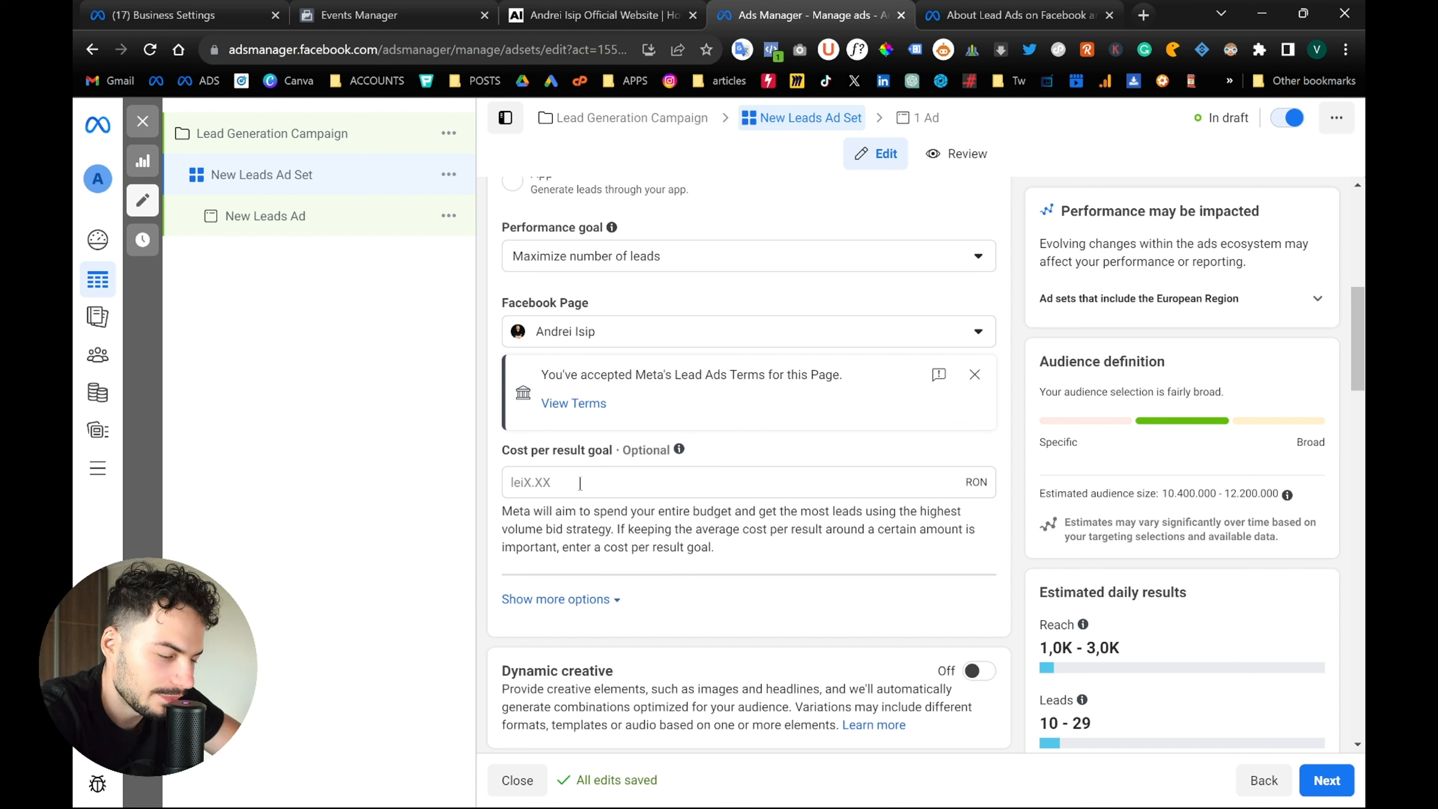
pyautogui.click(580, 483)
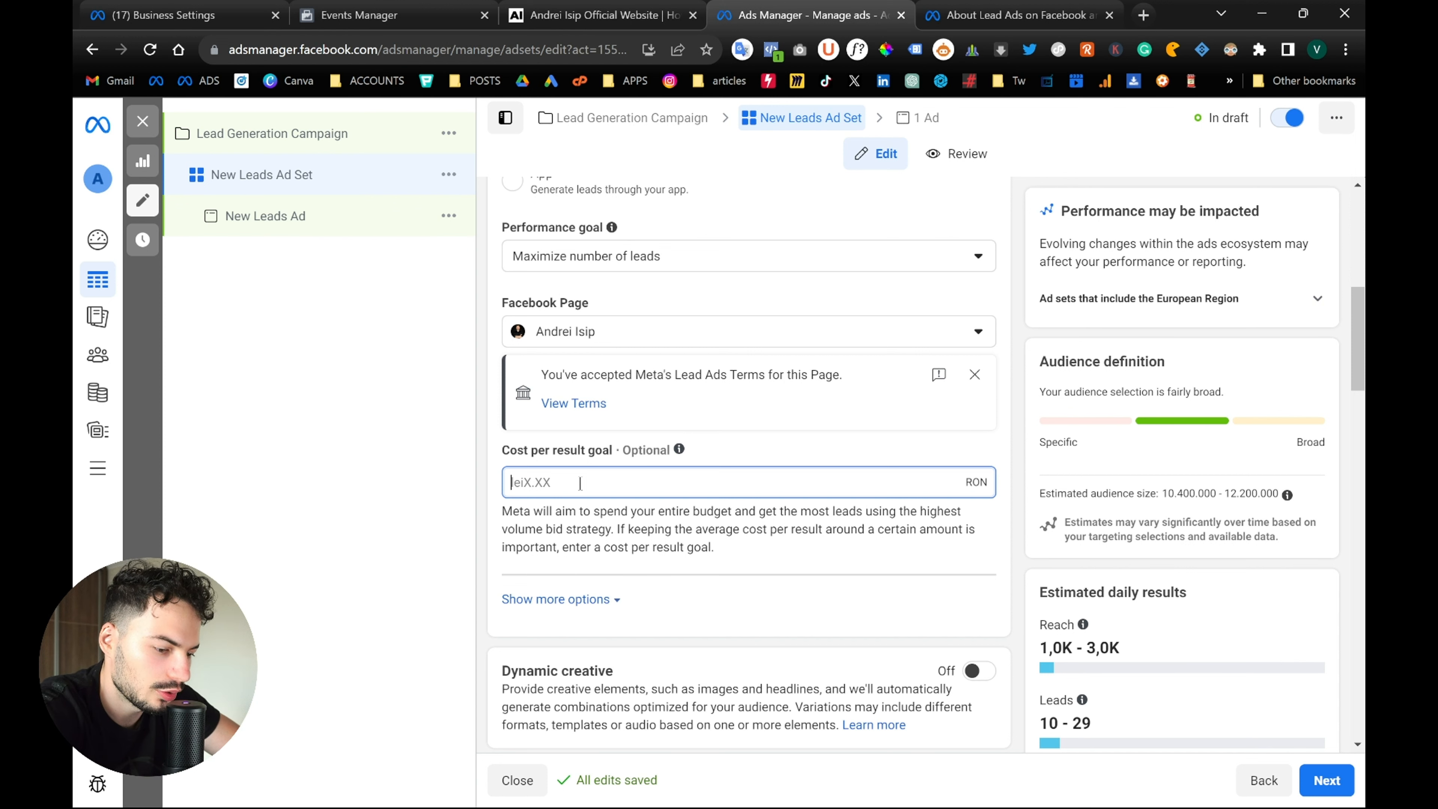
pyautogui.write('10')
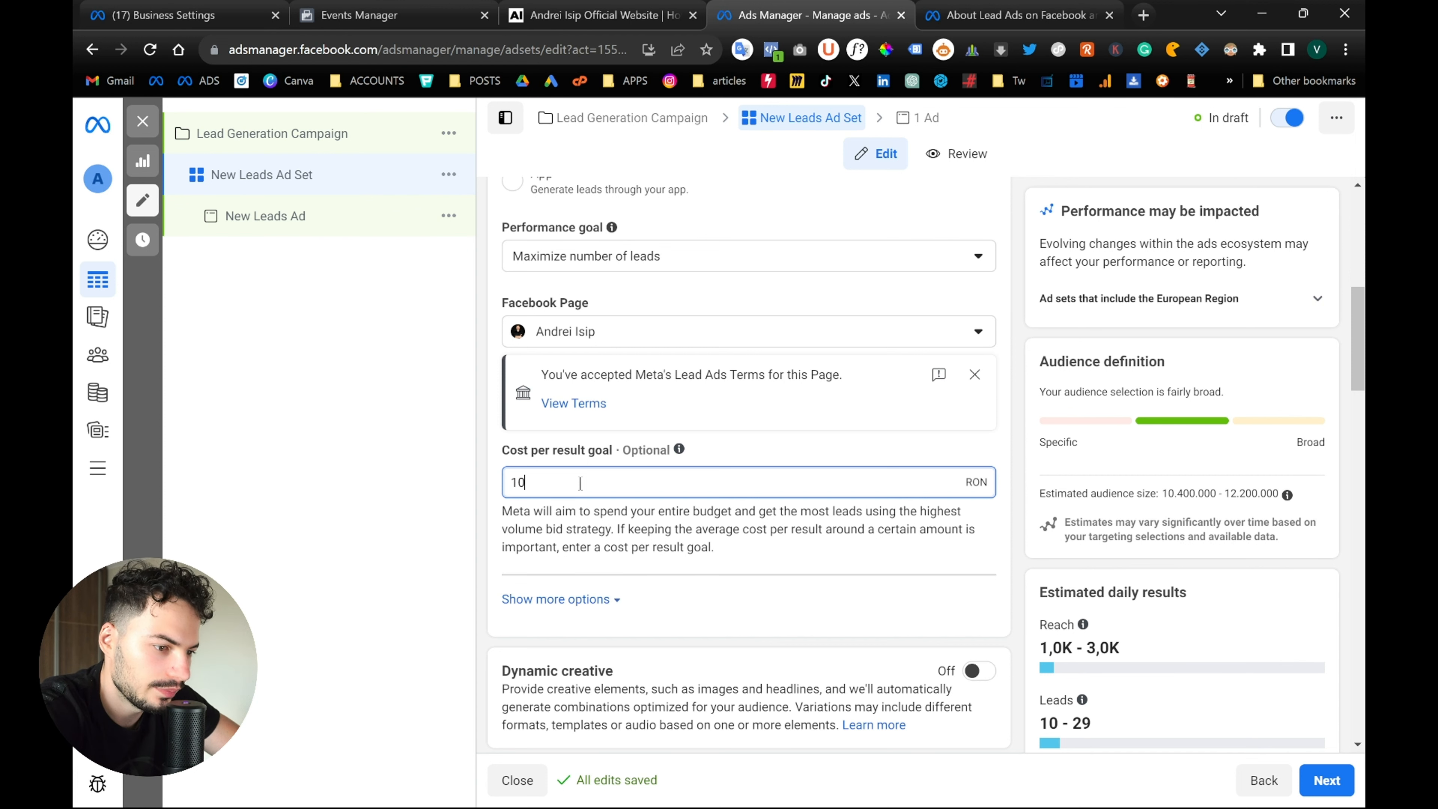
pyautogui.click(486, 449)
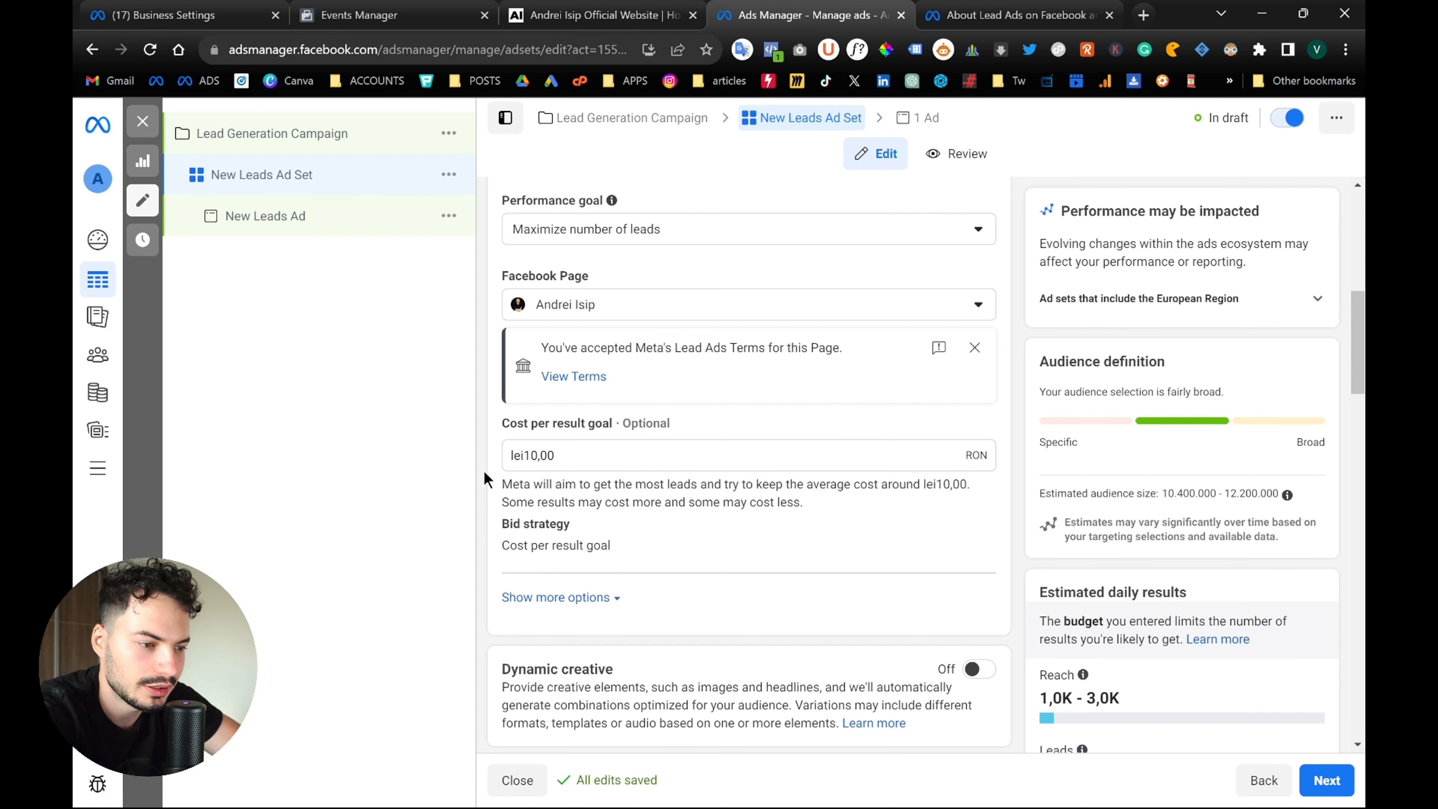
# Examine the bid strategy choices and expand the additional conversion options for charging and delivery type
pyautogui.scroll(1, 484, 479)
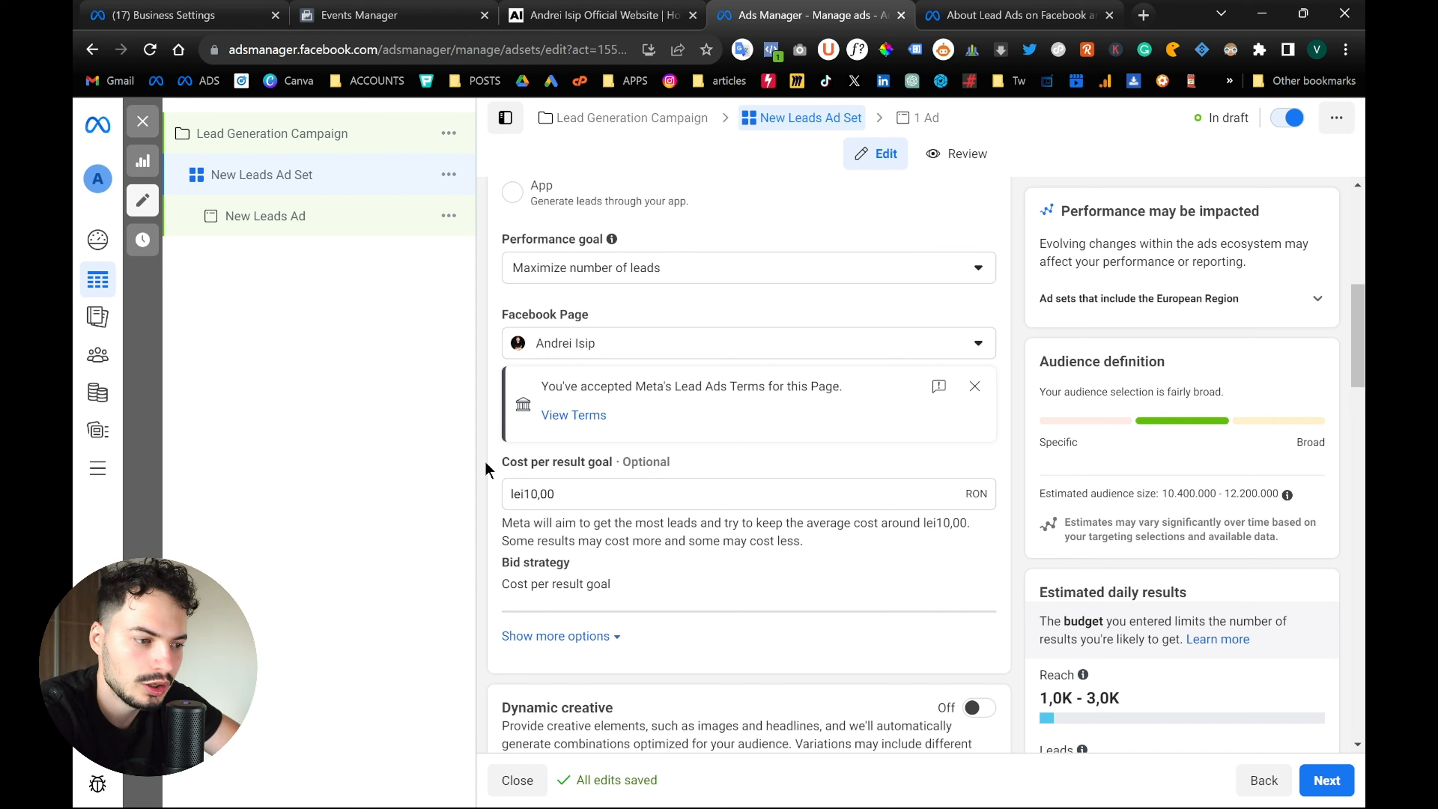
pyautogui.scroll(-2, 485, 463)
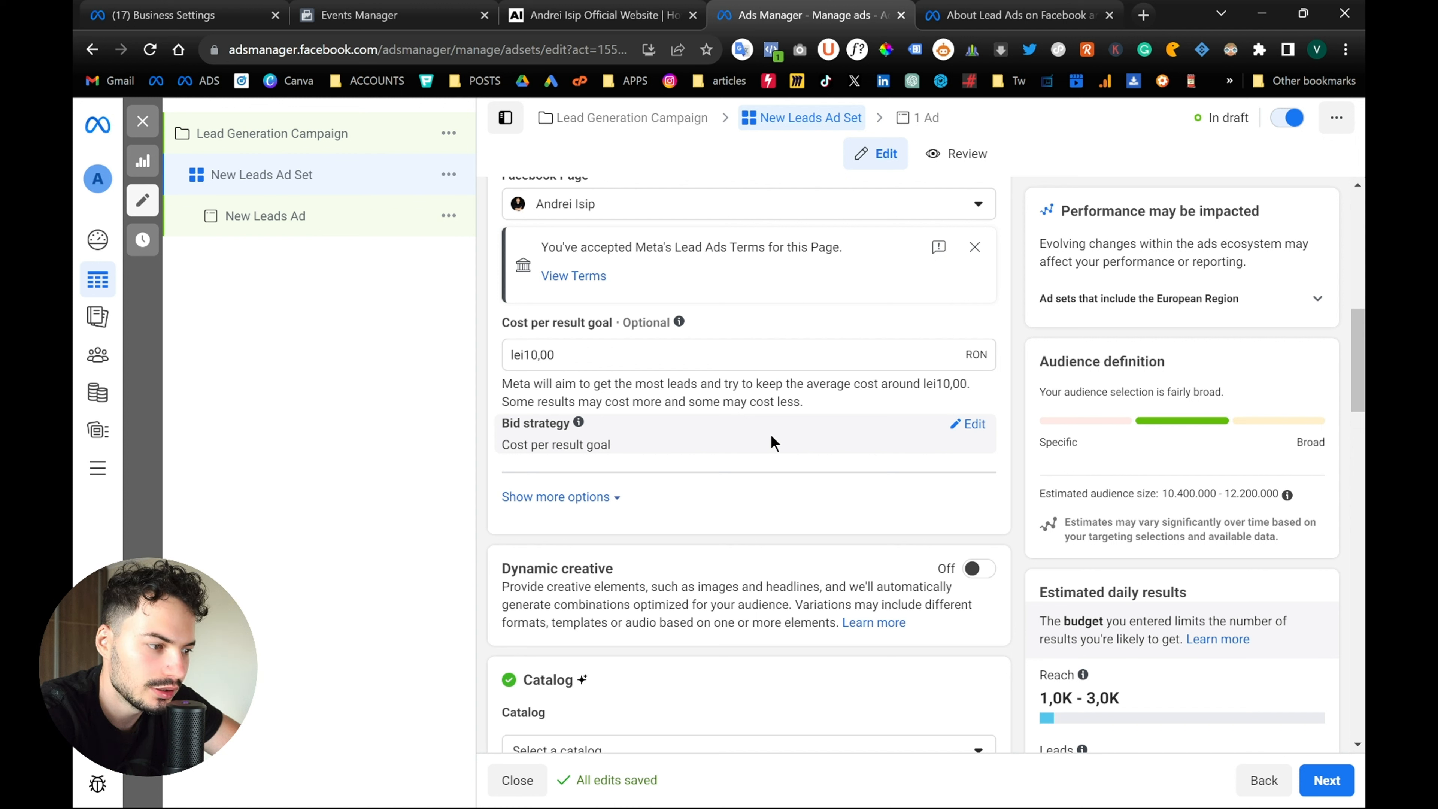
pyautogui.click(963, 426)
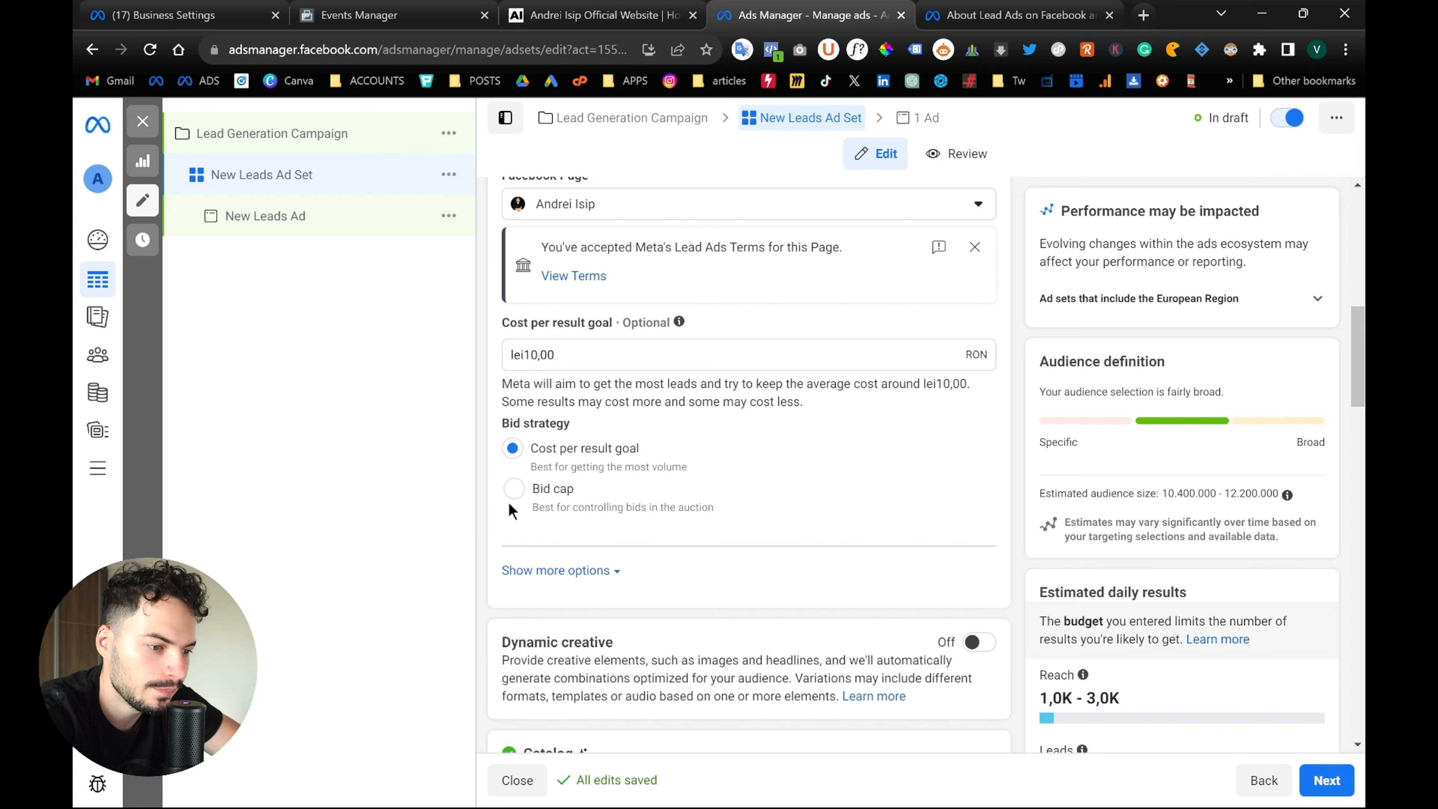
pyautogui.click(532, 572)
pyautogui.scroll(-2, 490, 583)
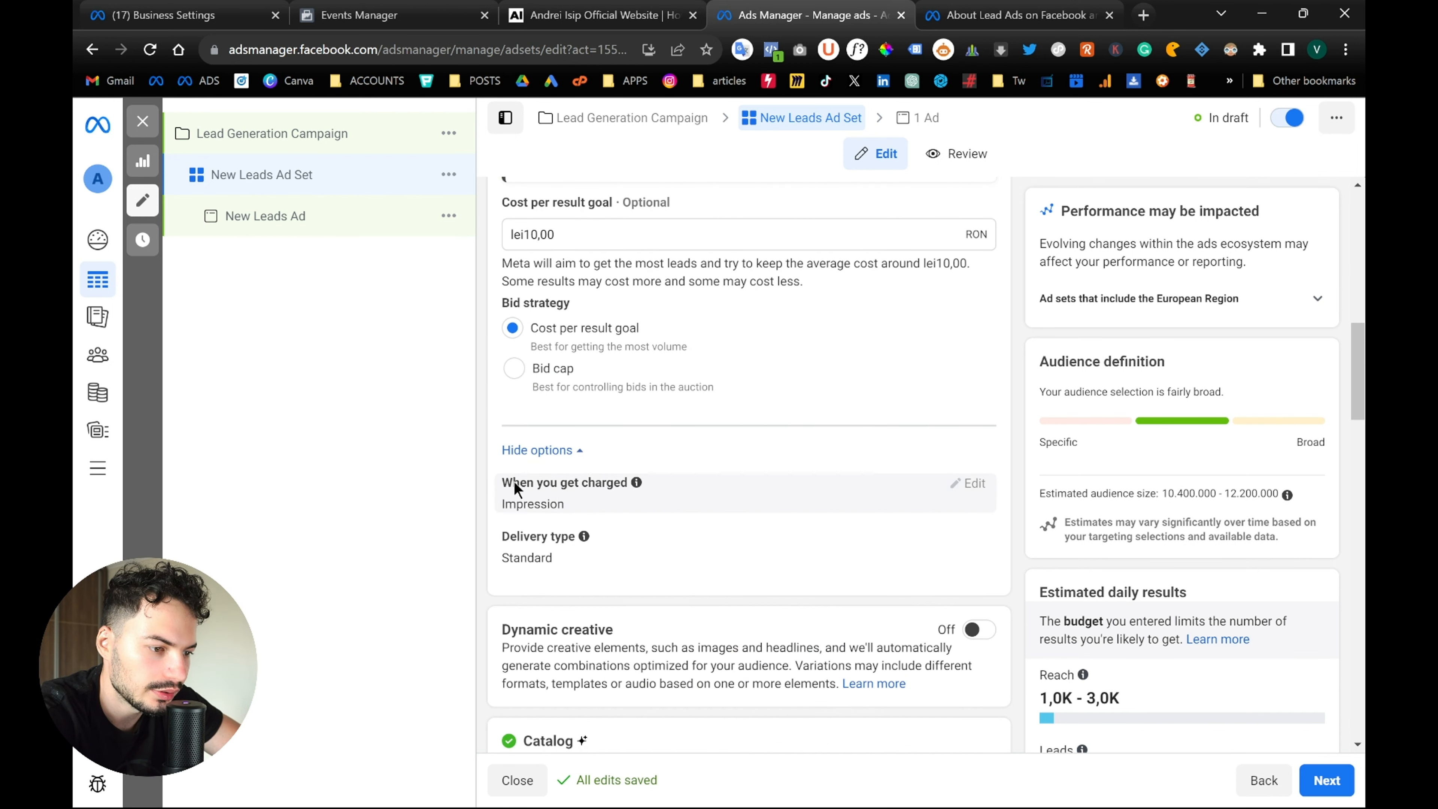
# Check the dynamic creative section and the list of available catalogs without selecting a catalog
pyautogui.scroll(-4, 481, 512)
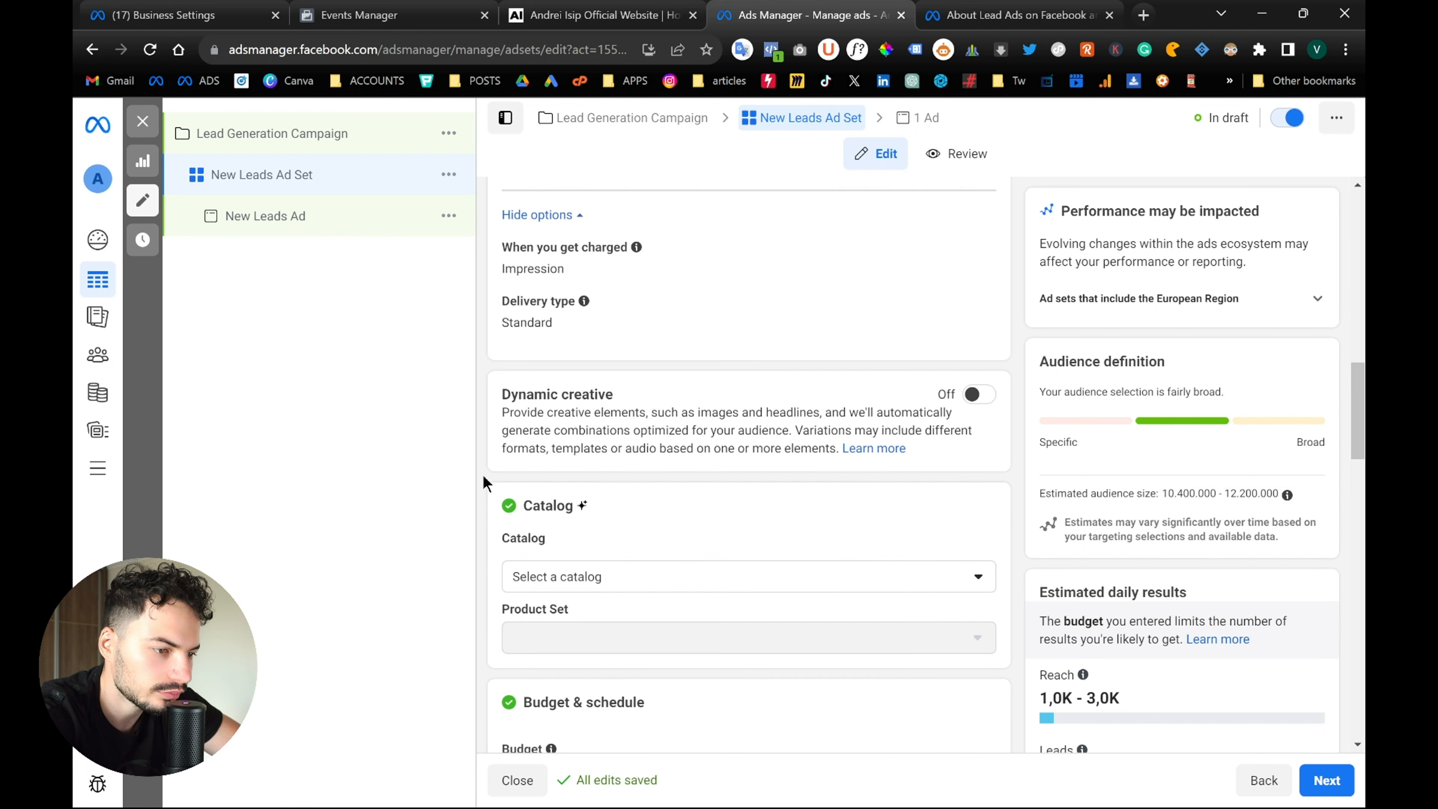
pyautogui.scroll(-2, 482, 473)
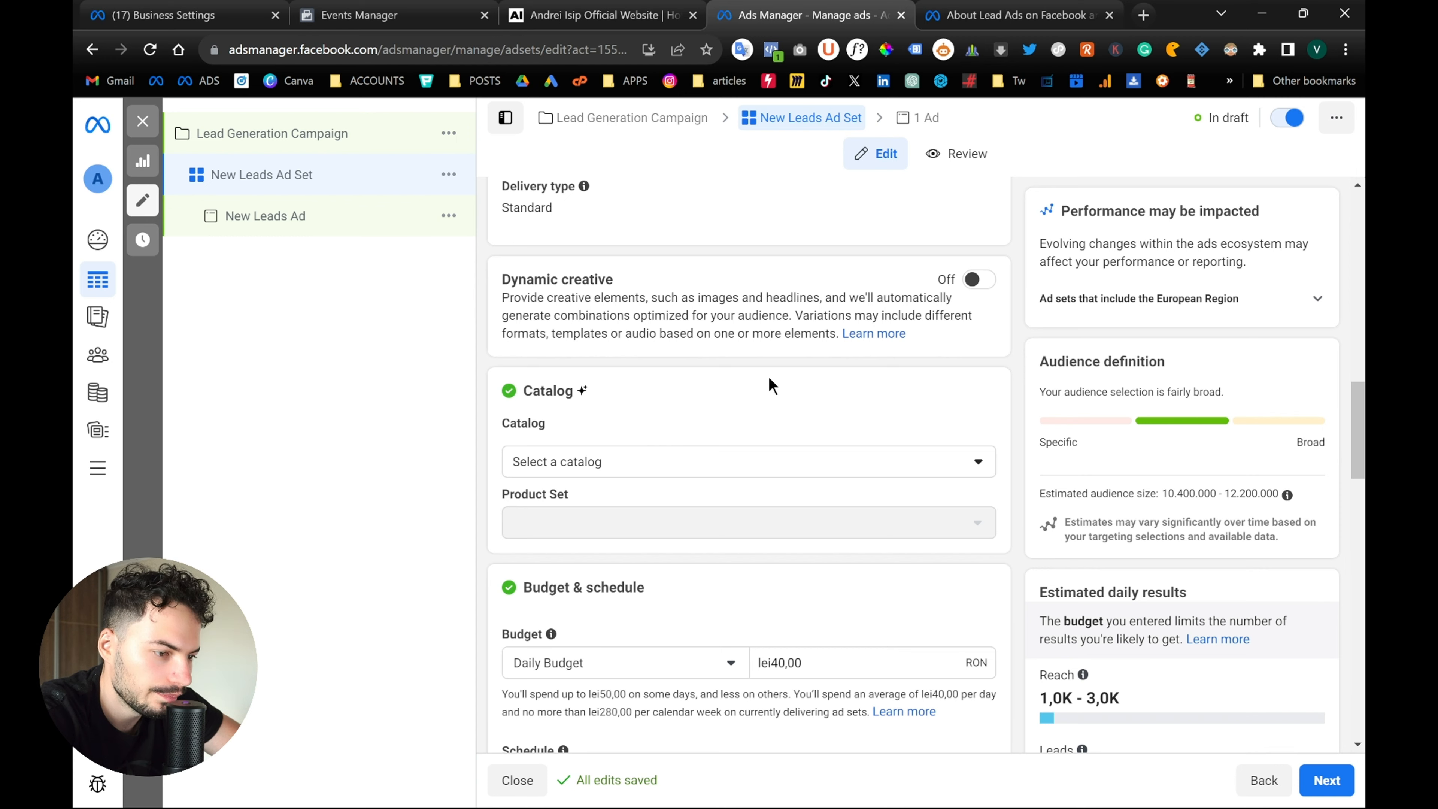
pyautogui.scroll(-2, 736, 368)
pyautogui.click(709, 332)
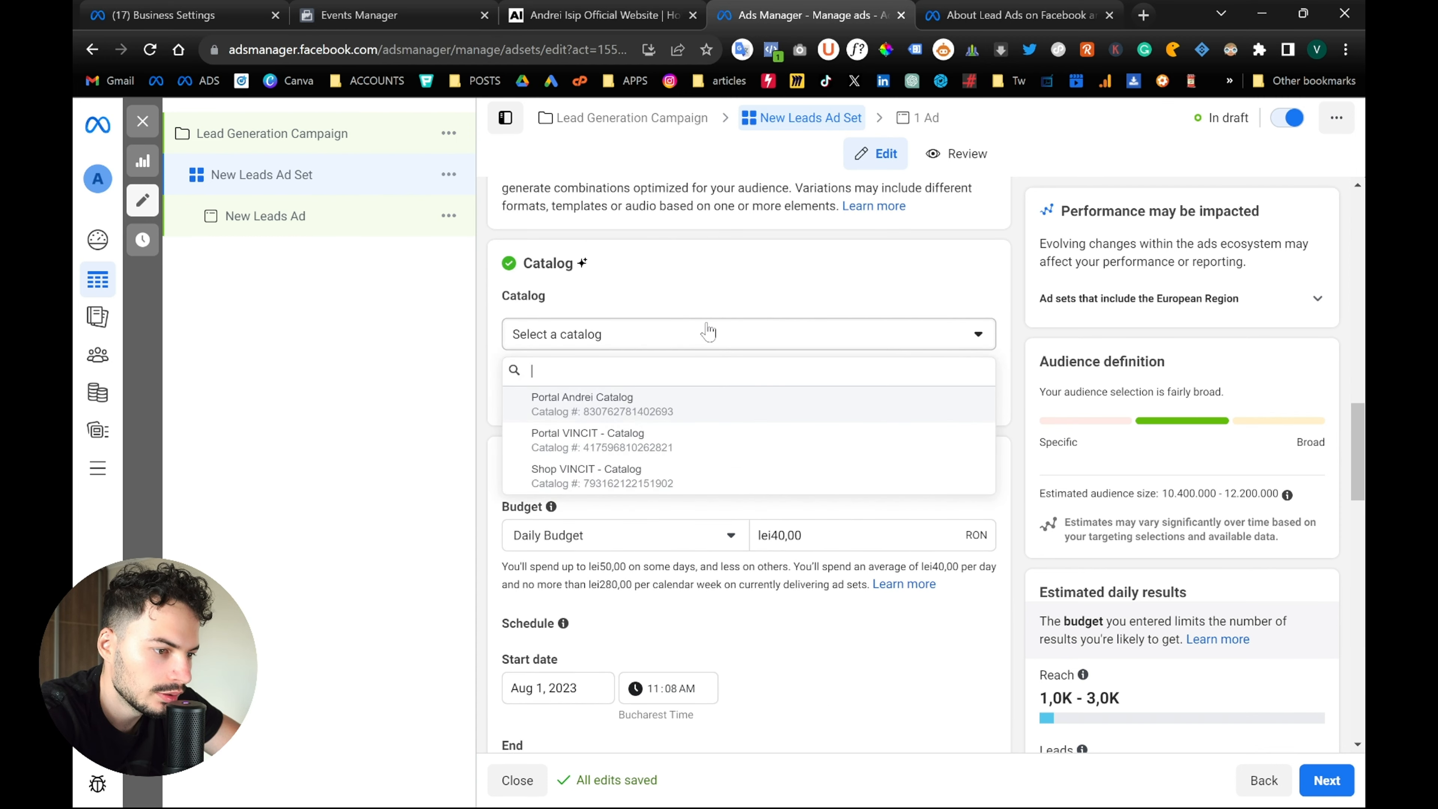
pyautogui.click(723, 270)
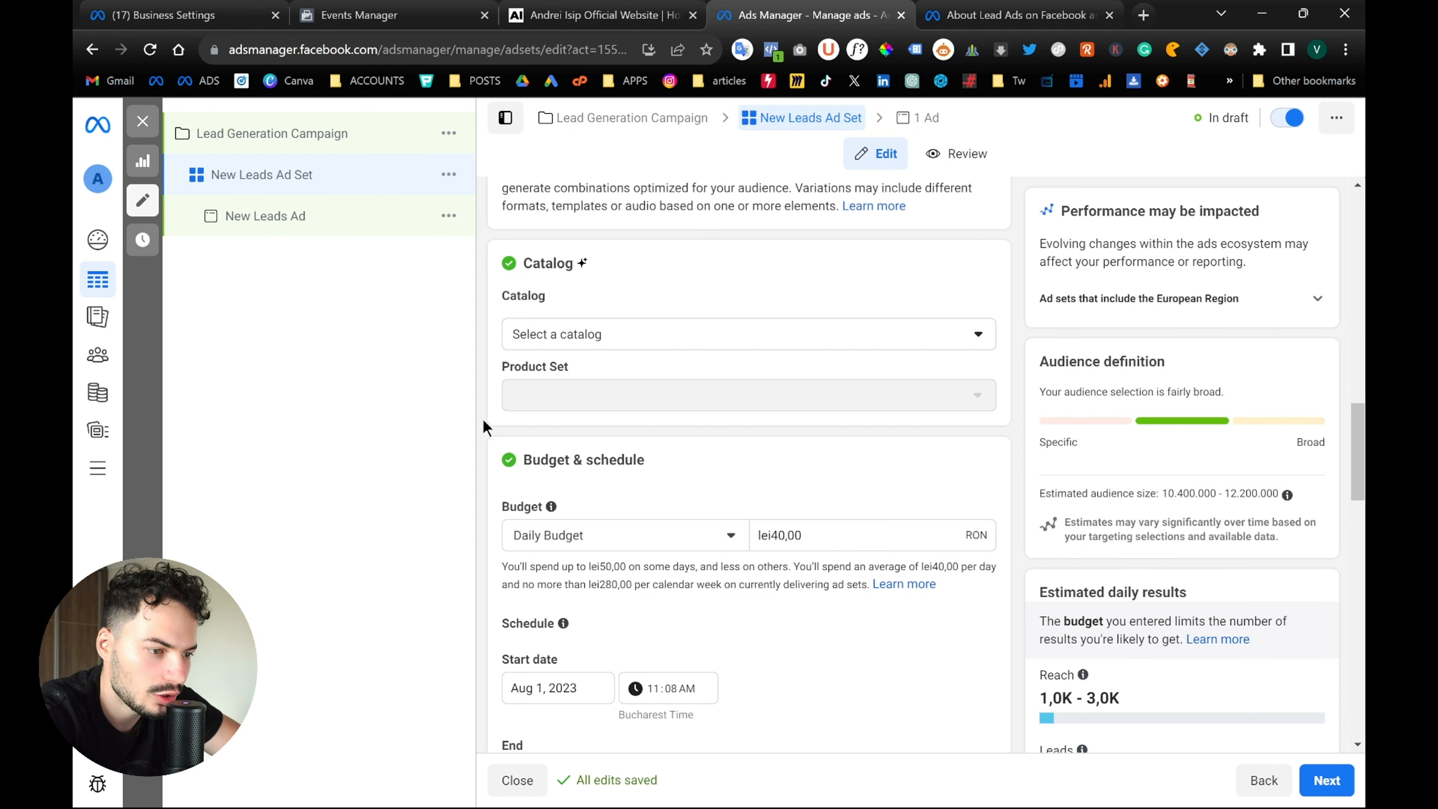
# Set the ad set's daily budget to 50 RON
pyautogui.scroll(-2, 483, 420)
pyautogui.scroll(1, 483, 420)
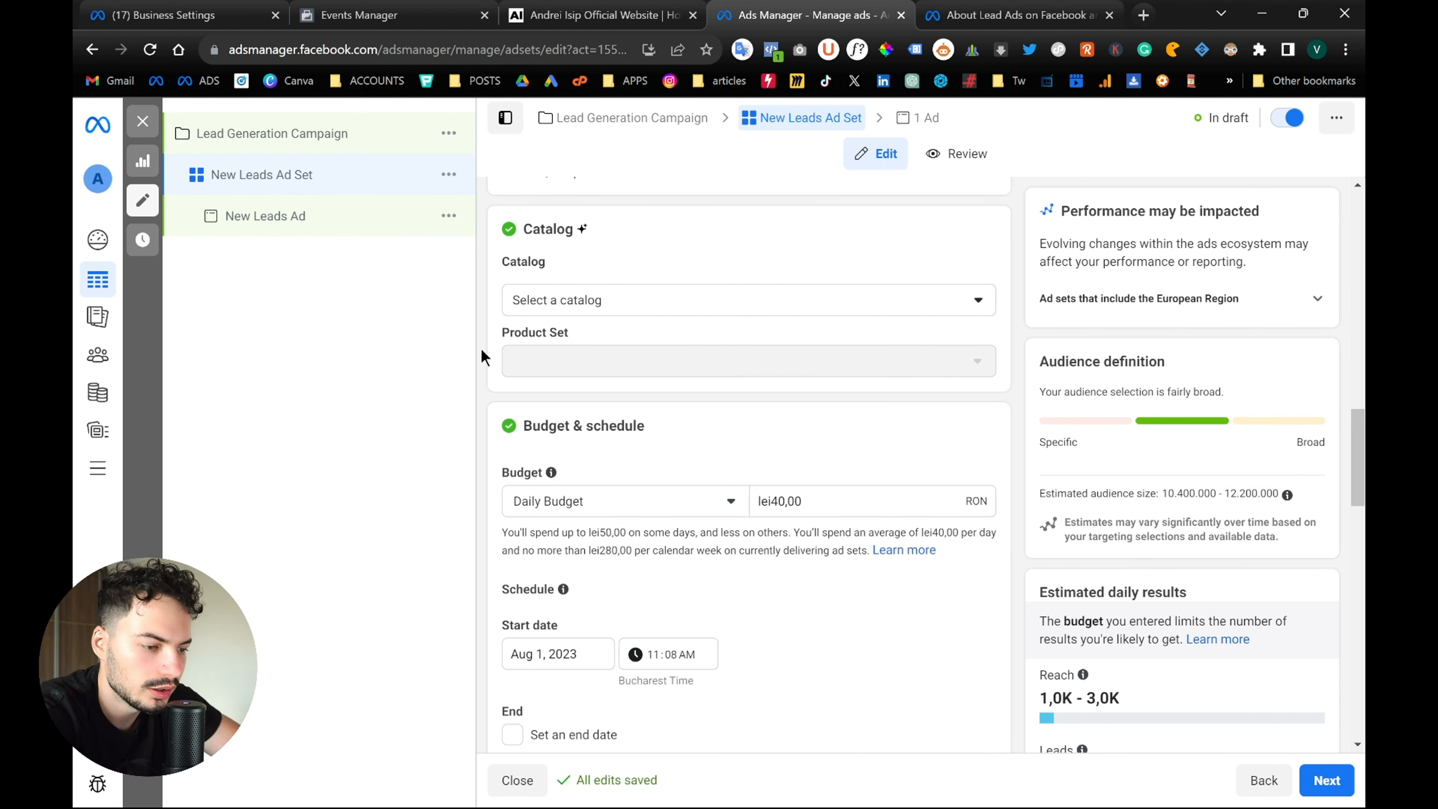
pyautogui.scroll(-2, 484, 357)
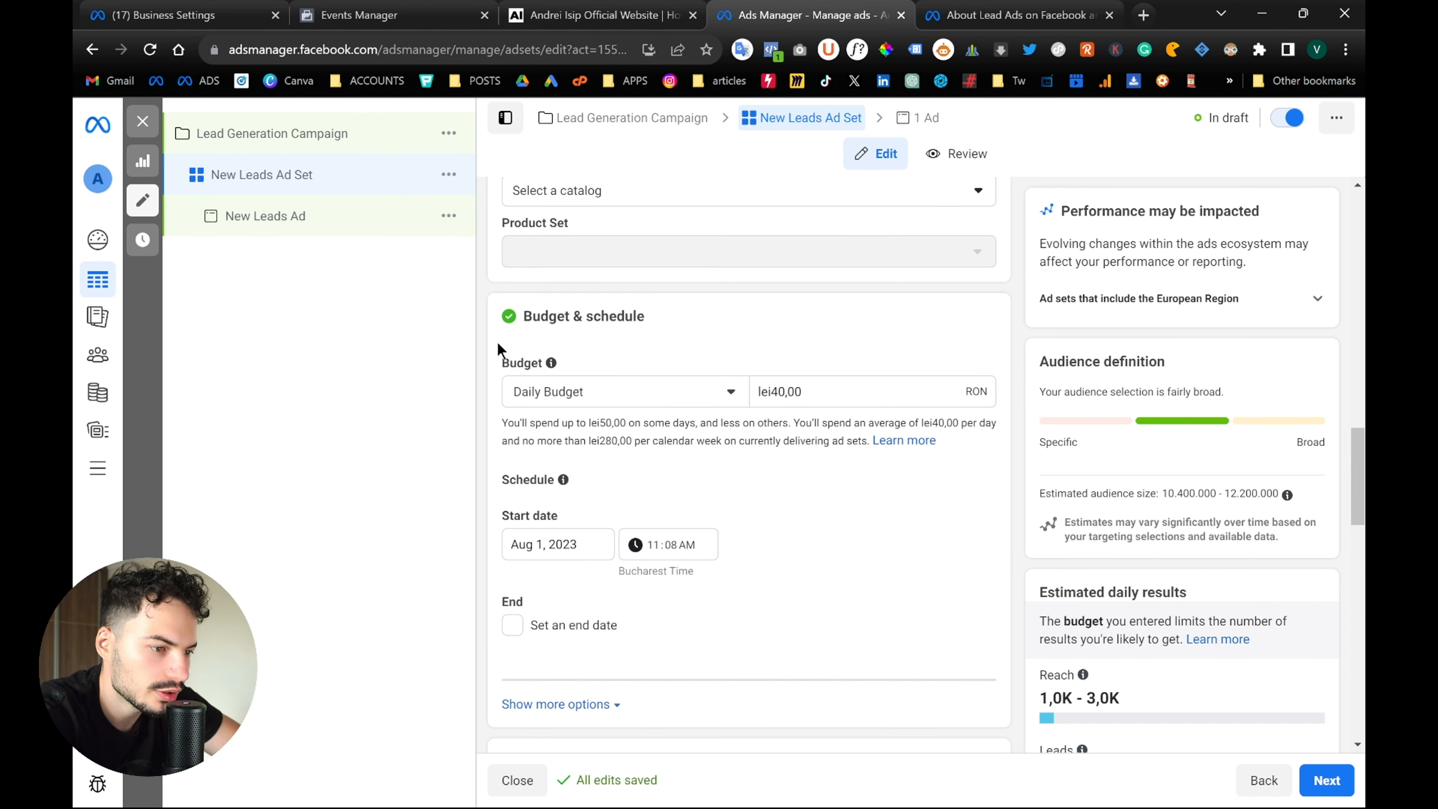
pyautogui.scroll(1, 480, 336)
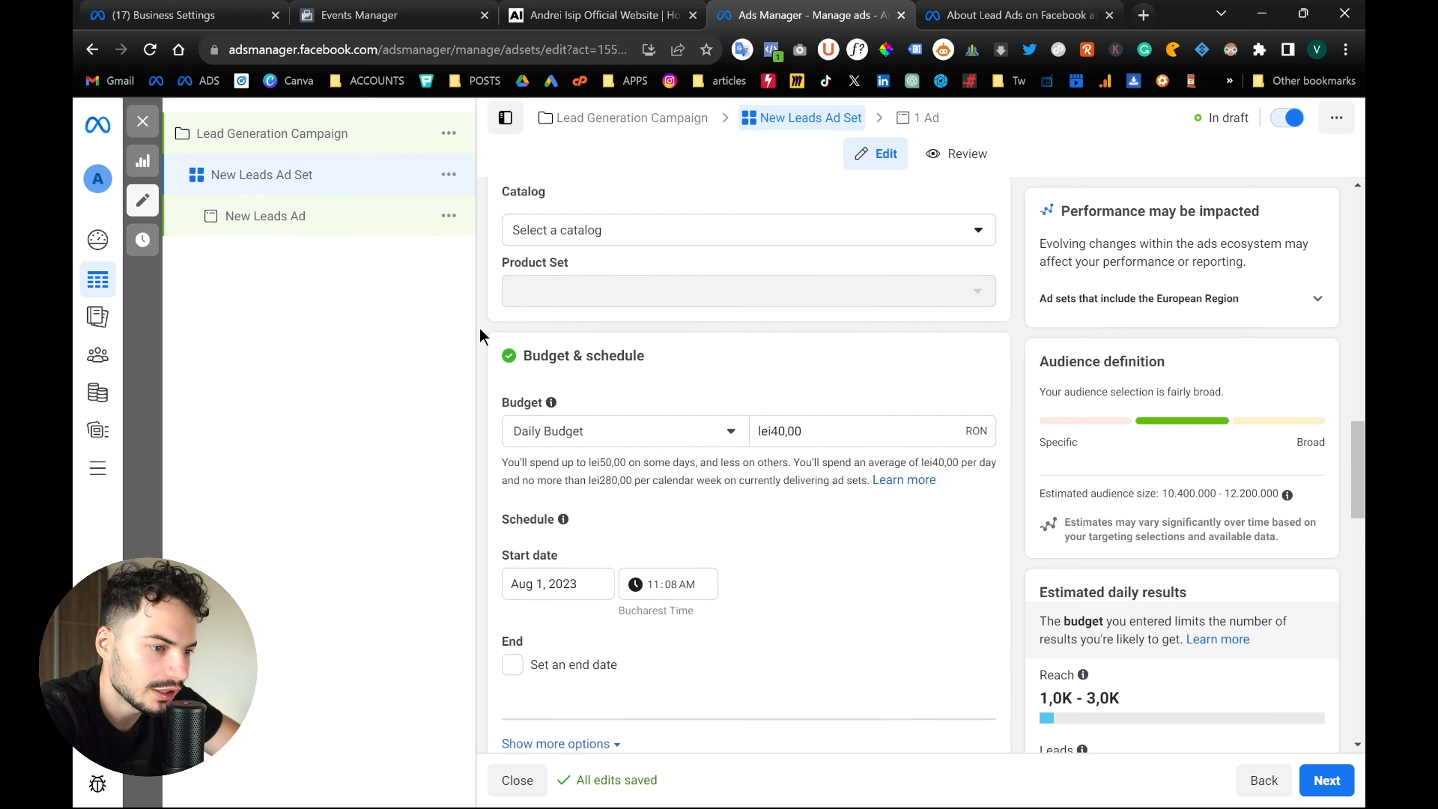
pyautogui.scroll(3, 479, 335)
pyautogui.scroll(-2, 537, 340)
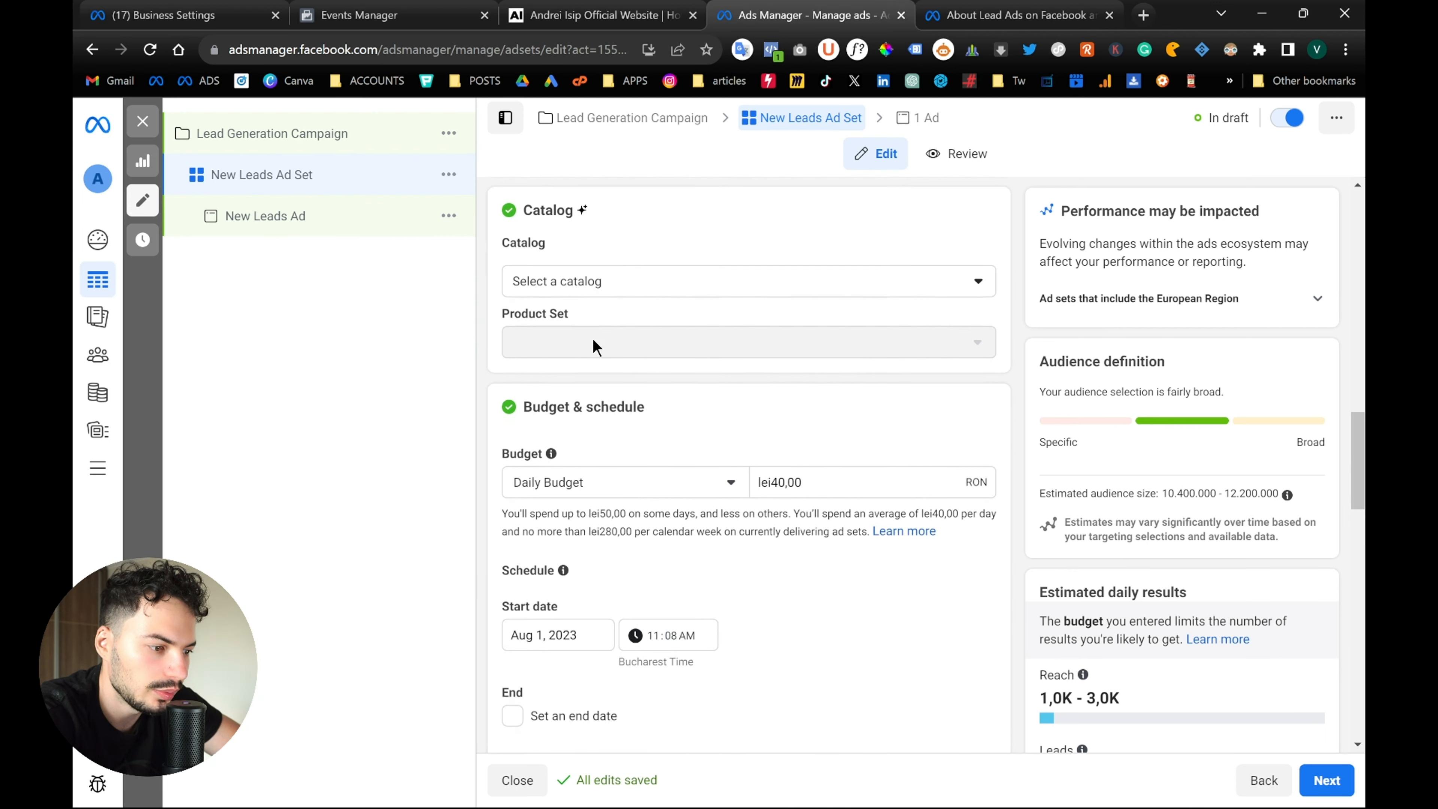
pyautogui.click(788, 480)
pyautogui.hotkey('ctrl', 'a')
pyautogui.write('50')
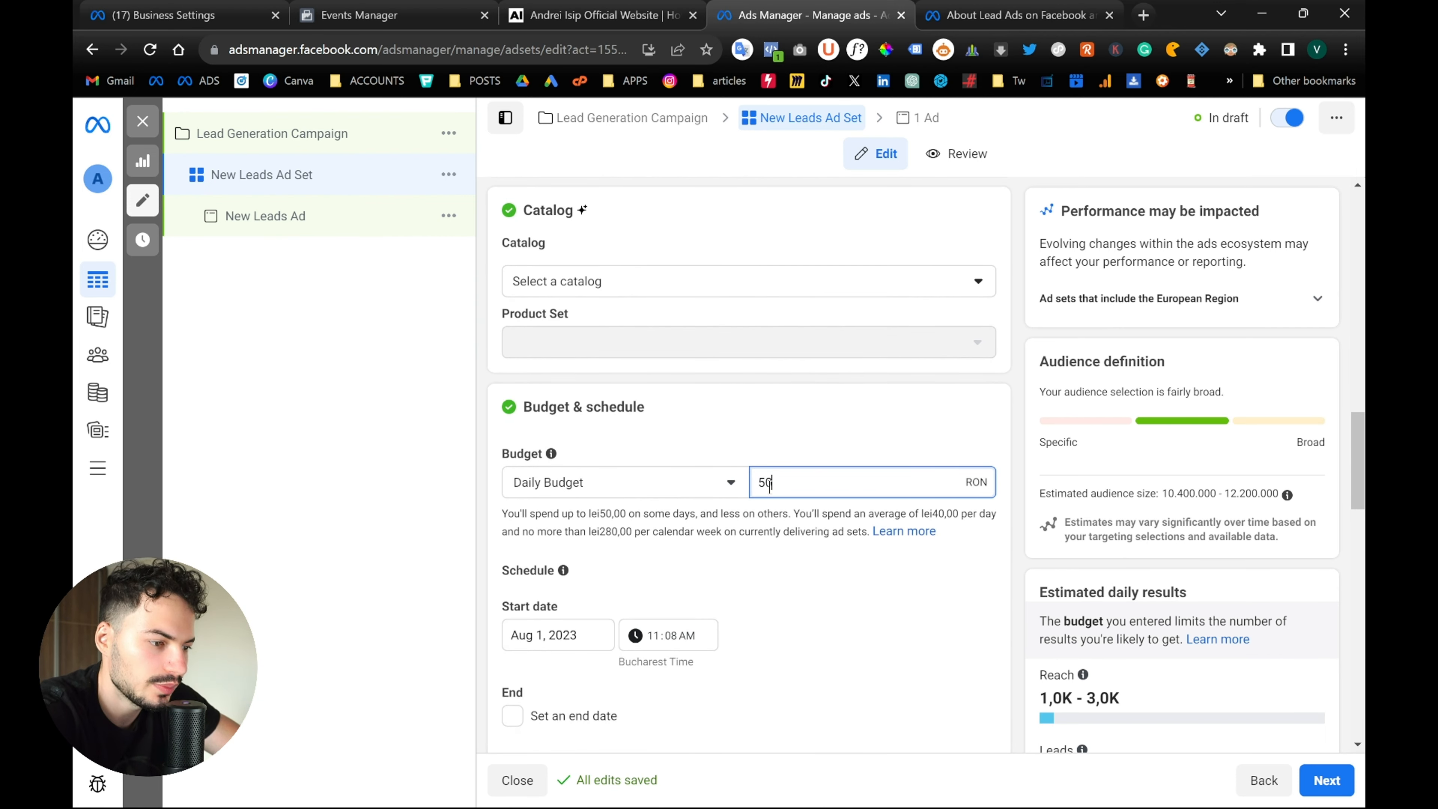
pyautogui.click(755, 418)
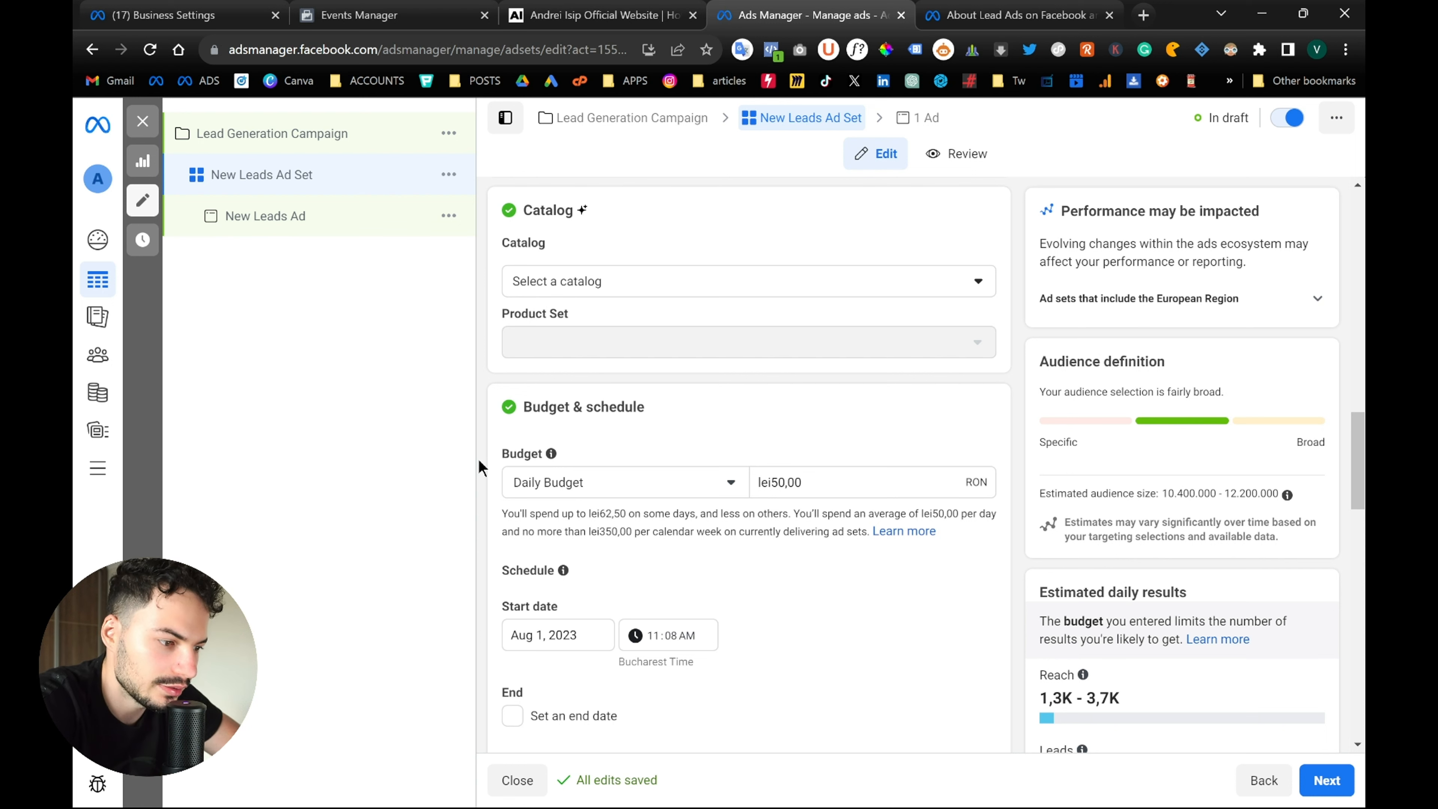
# Turn on Advantage detailed targeting in the ad set's audience settings
pyautogui.scroll(-10, 478, 467)
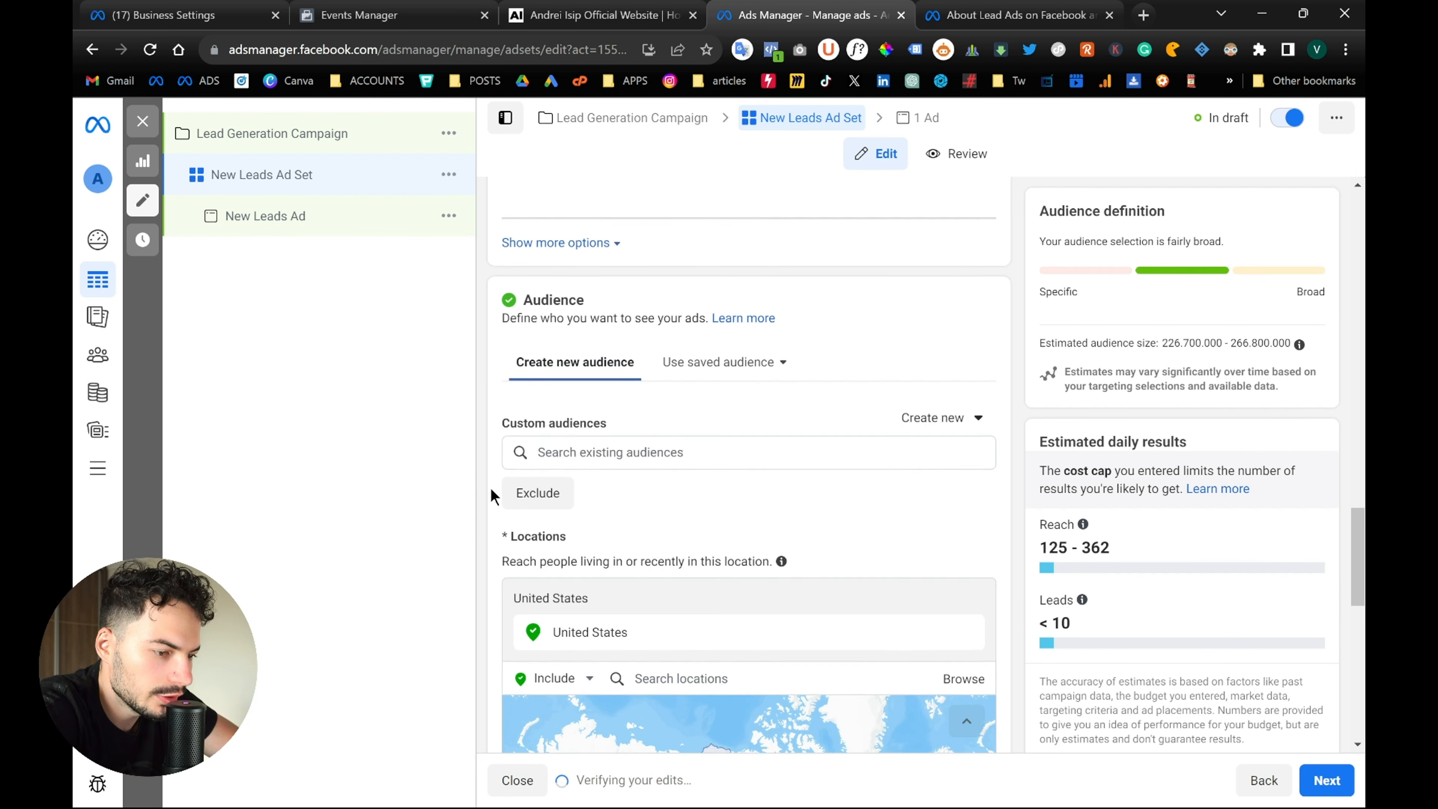
pyautogui.scroll(-2, 491, 489)
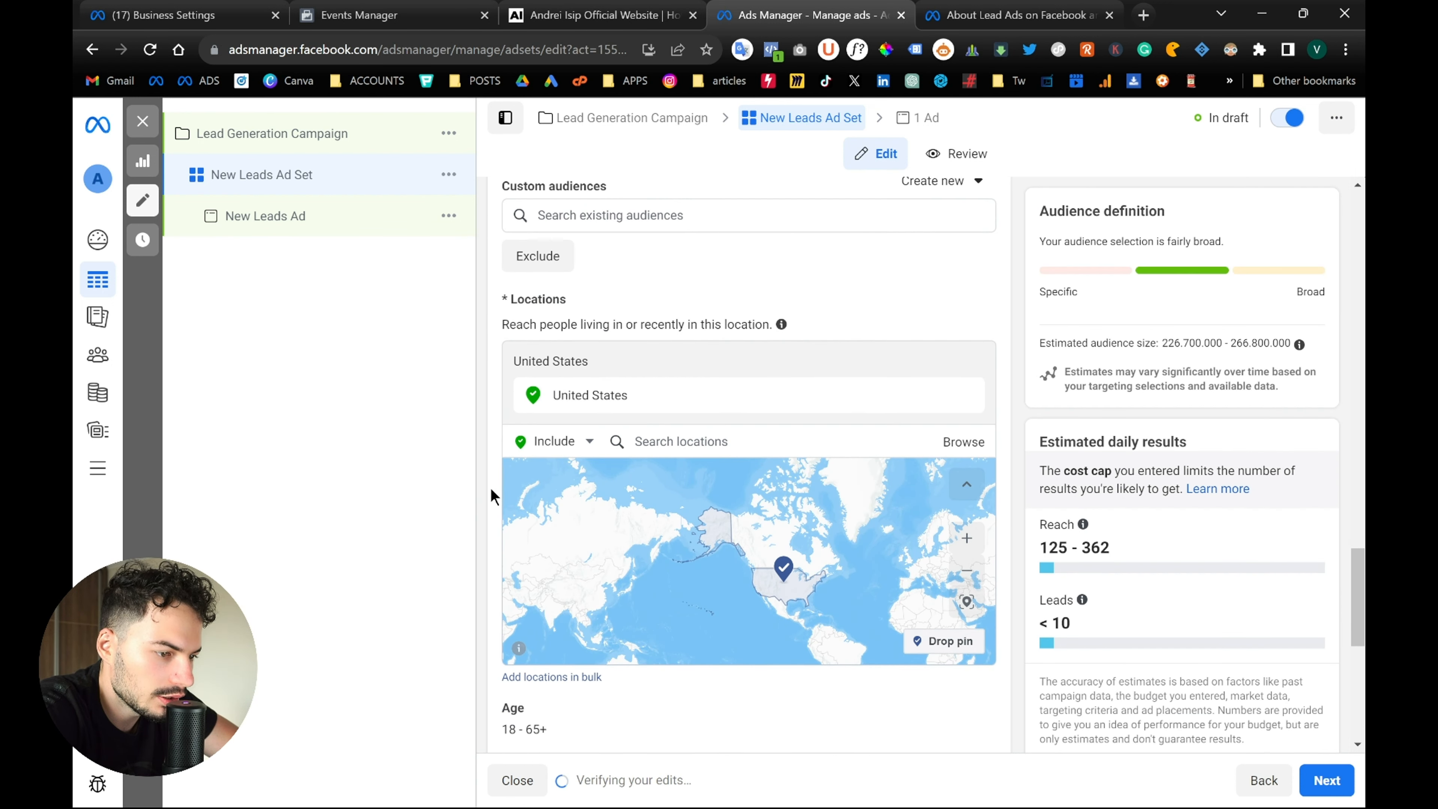
pyautogui.scroll(-1, 490, 487)
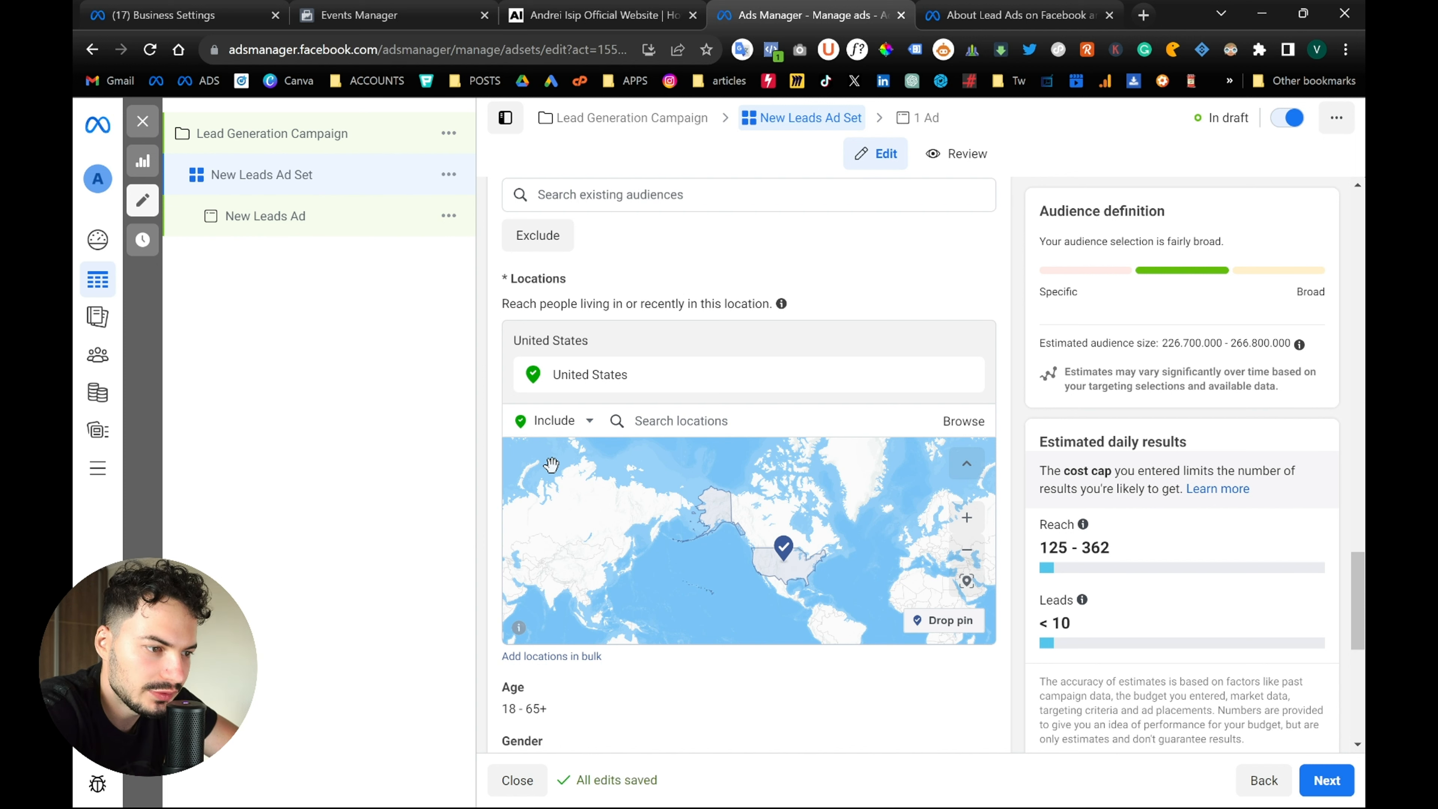
pyautogui.moveTo(572, 278)
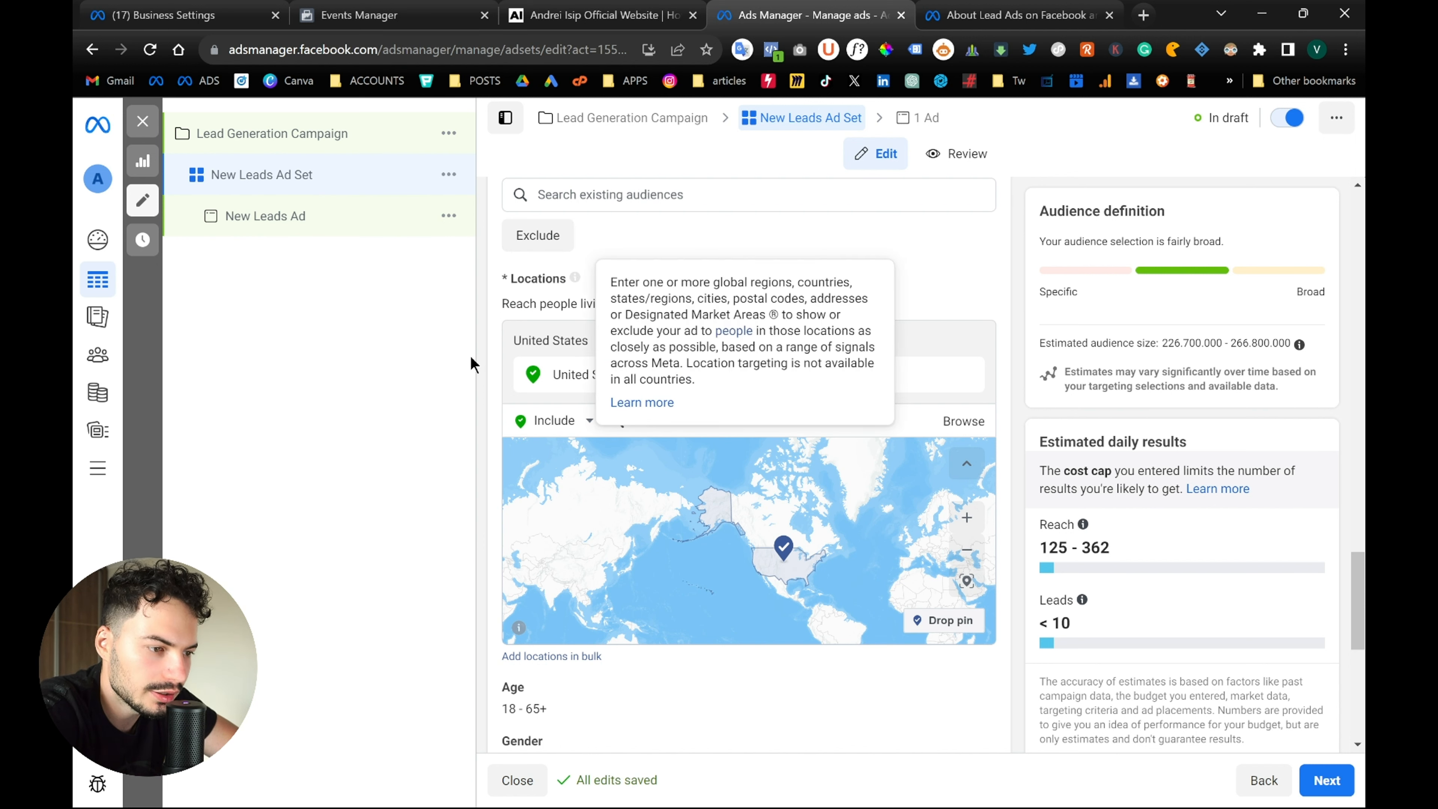
pyautogui.scroll(-3, 494, 475)
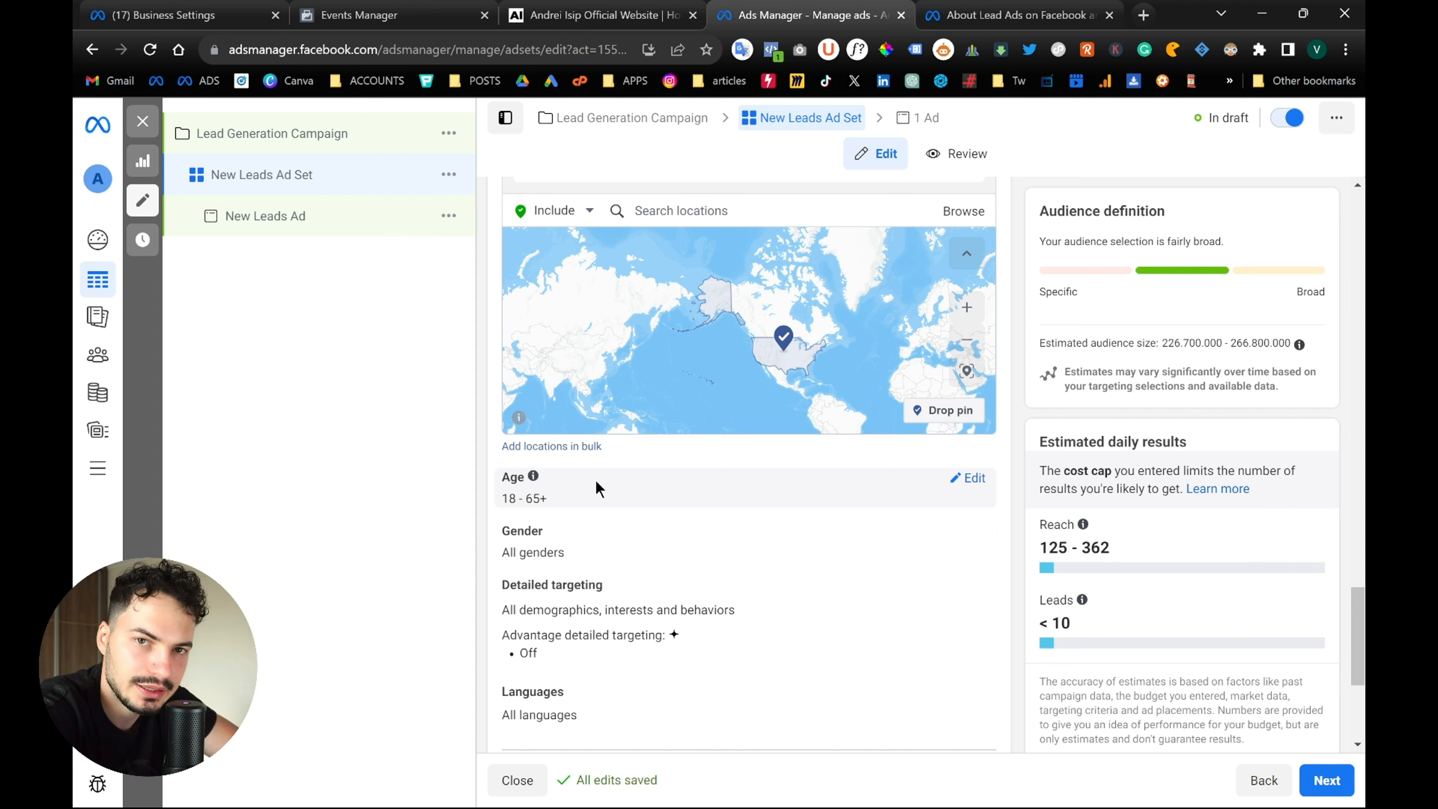
pyautogui.scroll(-1, 739, 502)
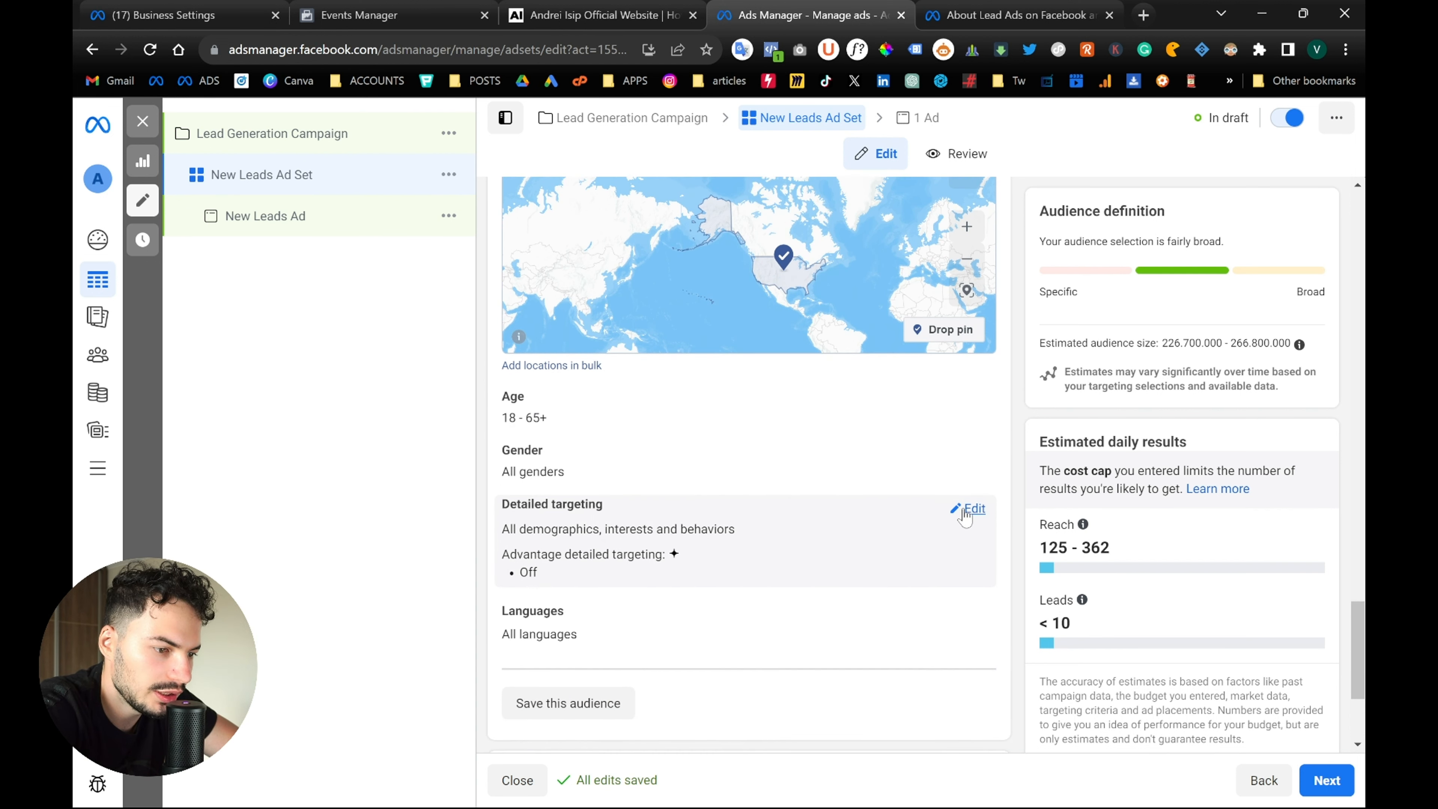
pyautogui.click(965, 508)
pyautogui.click(513, 645)
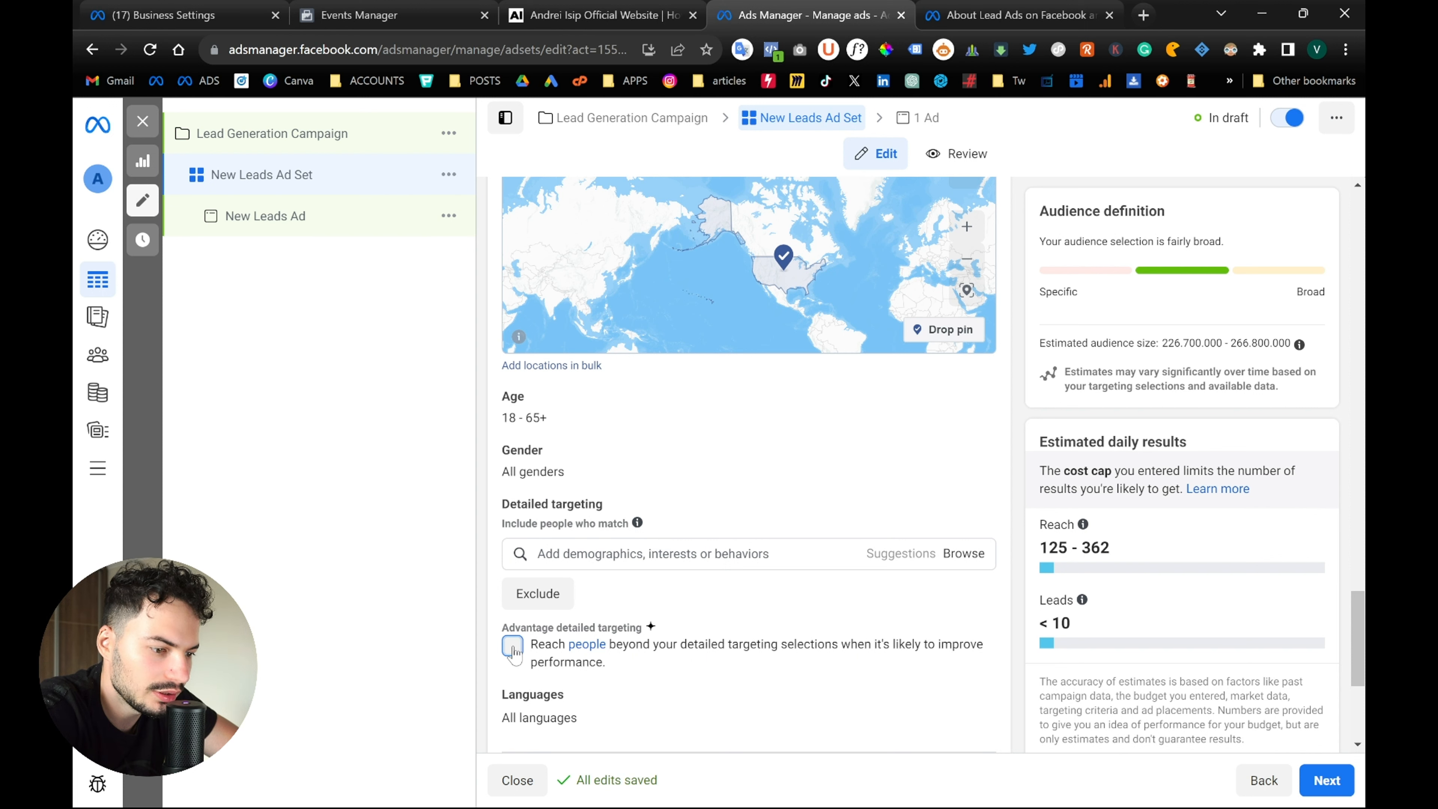
# Switch the ad set to manual placements and exclude the Apps and sites group
pyautogui.scroll(-4, 481, 573)
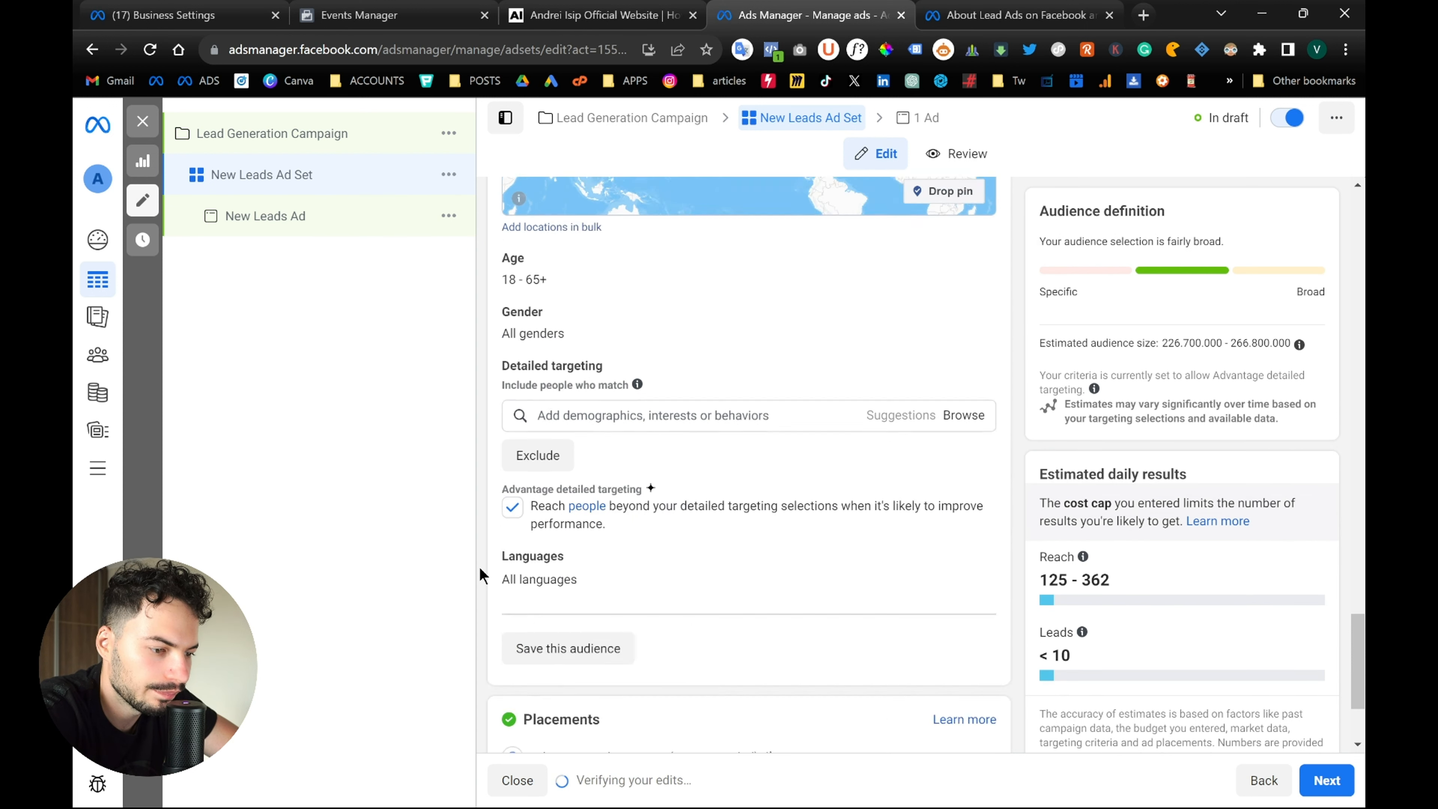
pyautogui.scroll(5, 480, 570)
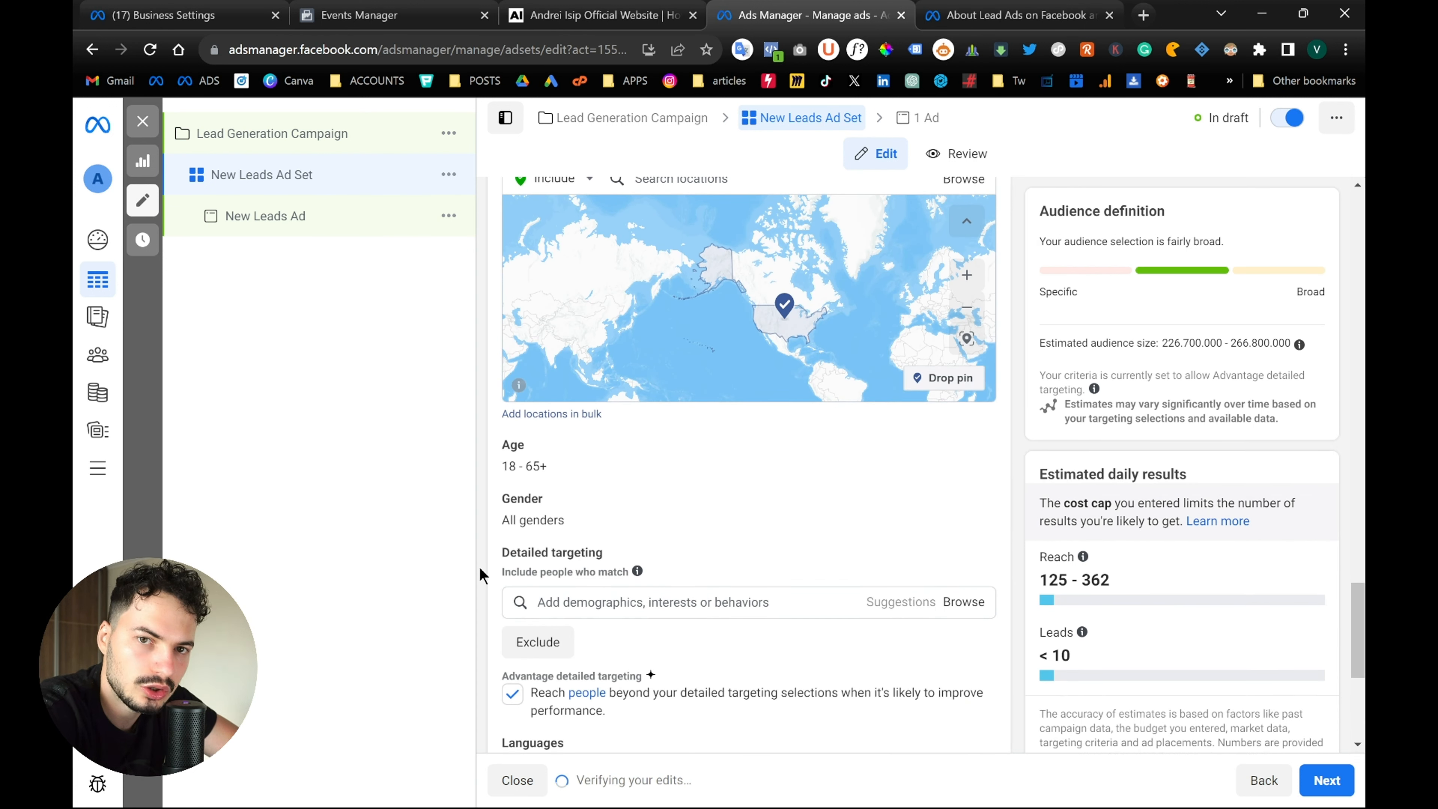
pyautogui.scroll(-1, 481, 575)
pyautogui.scroll(-1, 480, 575)
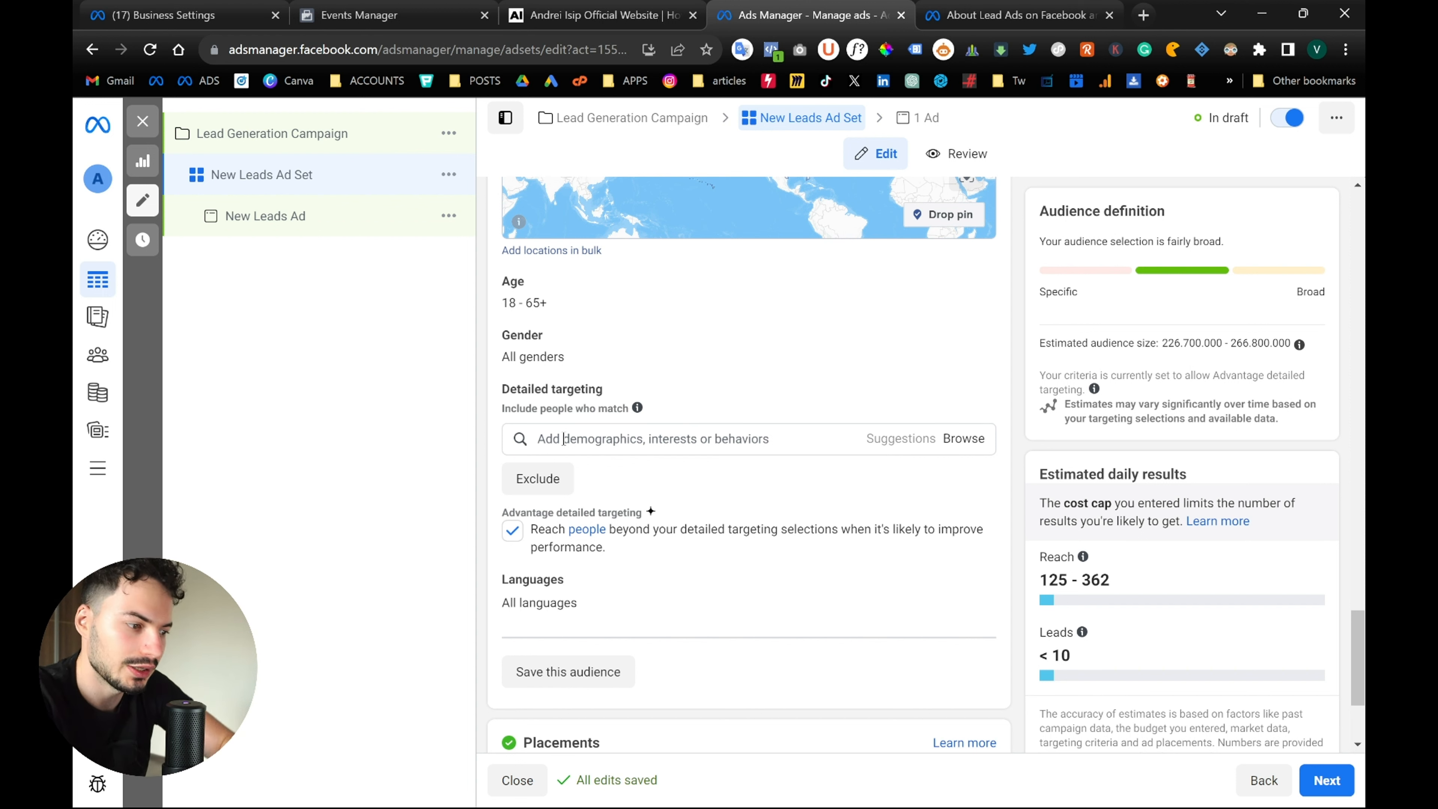
pyautogui.scroll(-3, 563, 439)
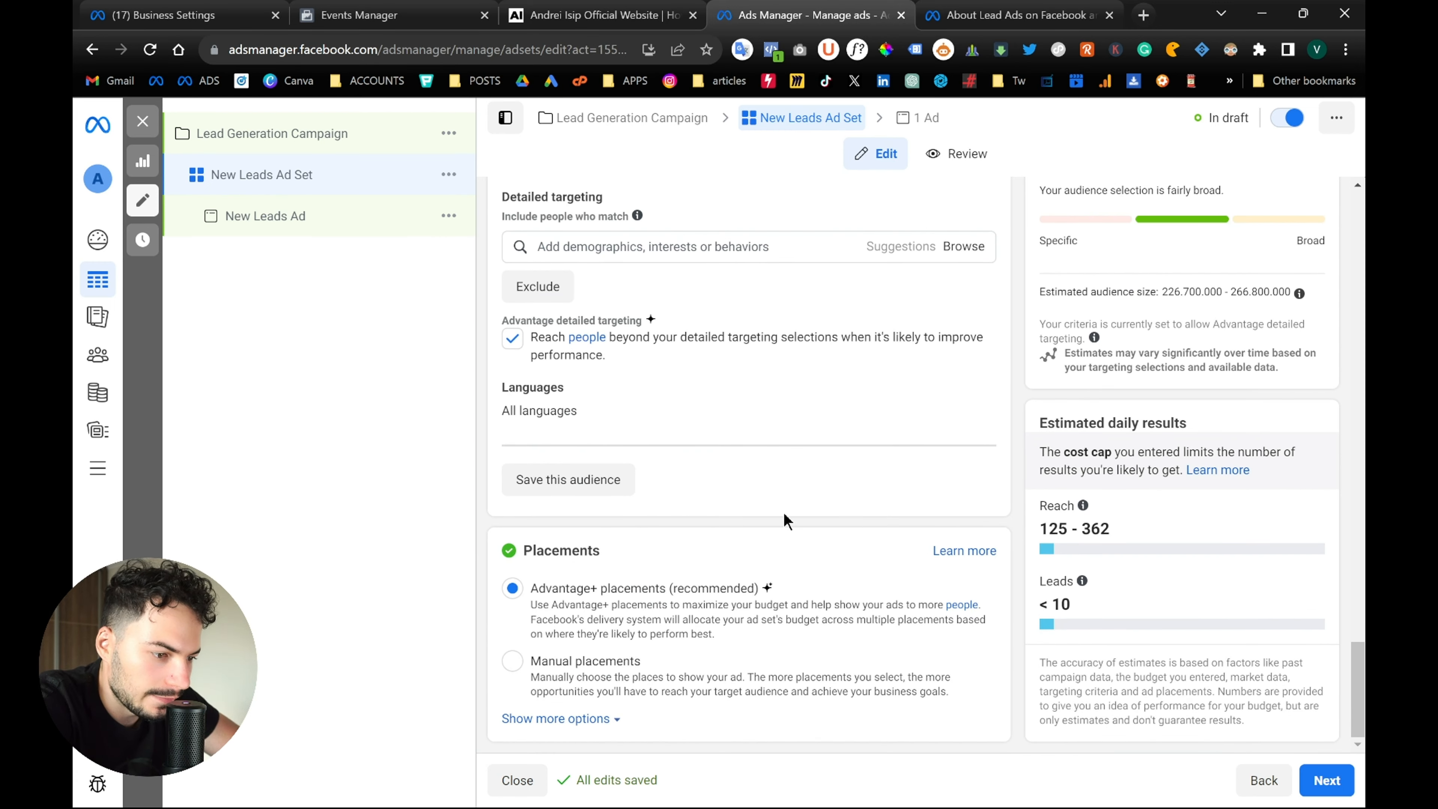
pyautogui.click(492, 629)
pyautogui.scroll(-10, 485, 620)
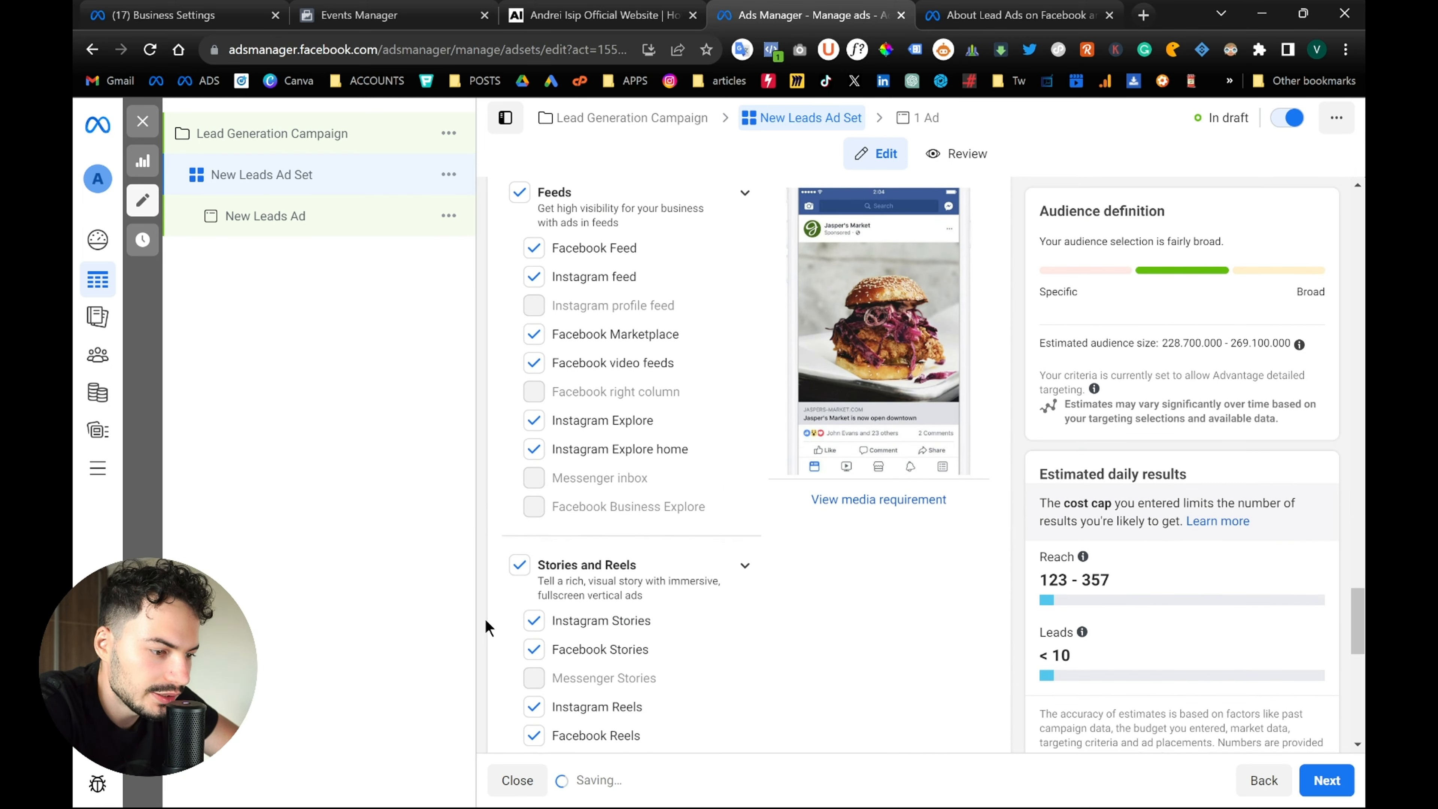
pyautogui.scroll(-10, 486, 620)
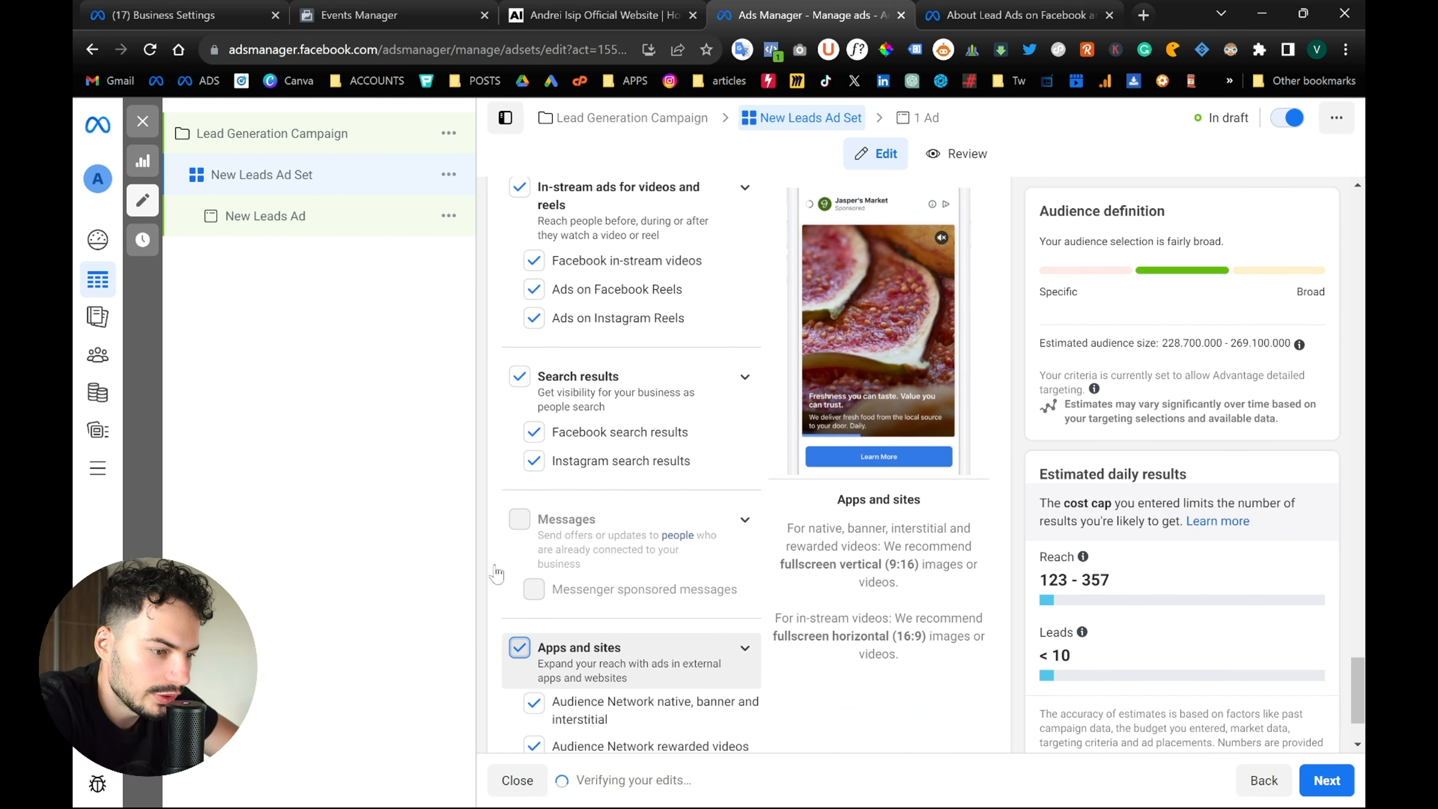
pyautogui.scroll(3, 486, 515)
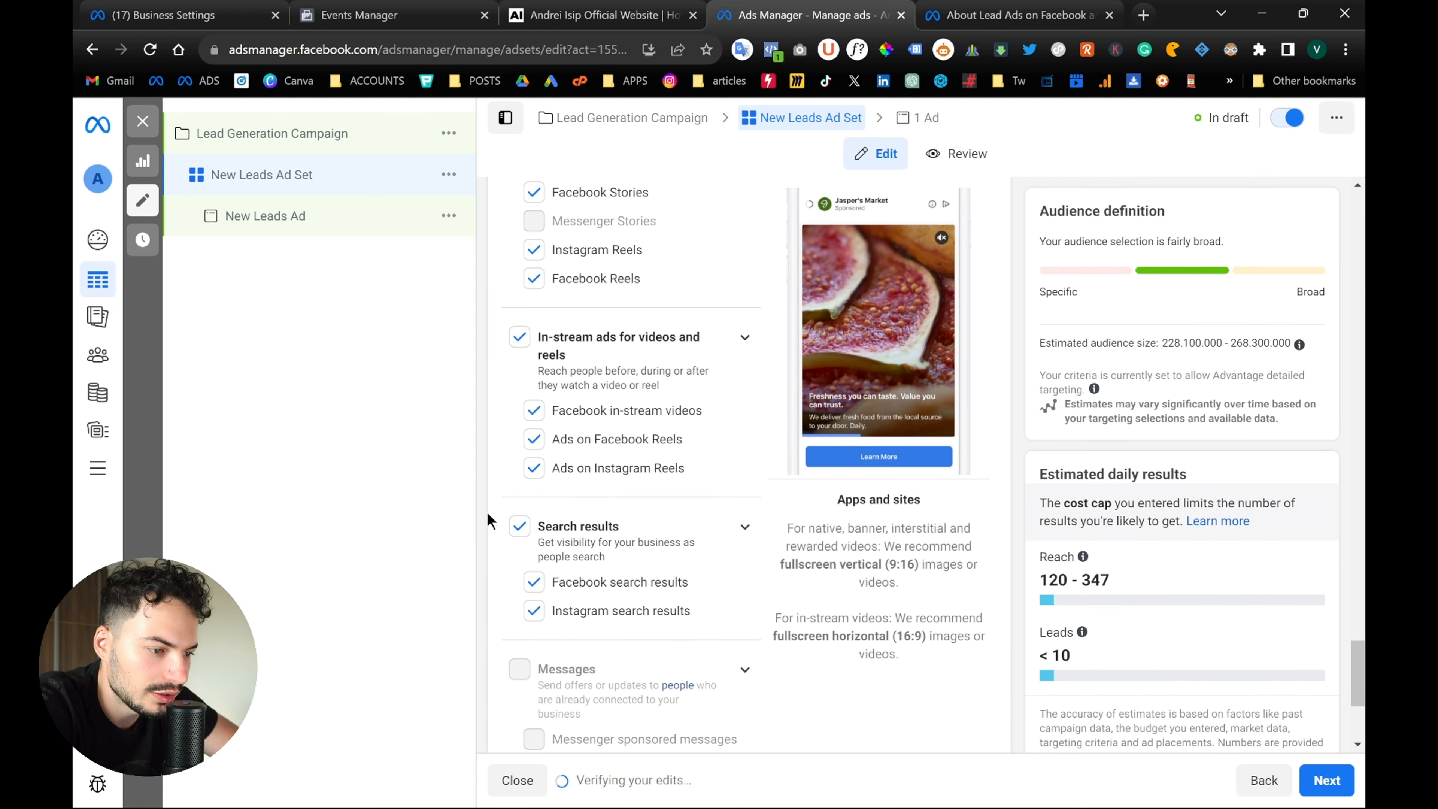
# Exclude the Search results, In-stream ads for videos and reels, and Stories and Reels placement groups
pyautogui.click(519, 527)
pyautogui.scroll(4, 518, 538)
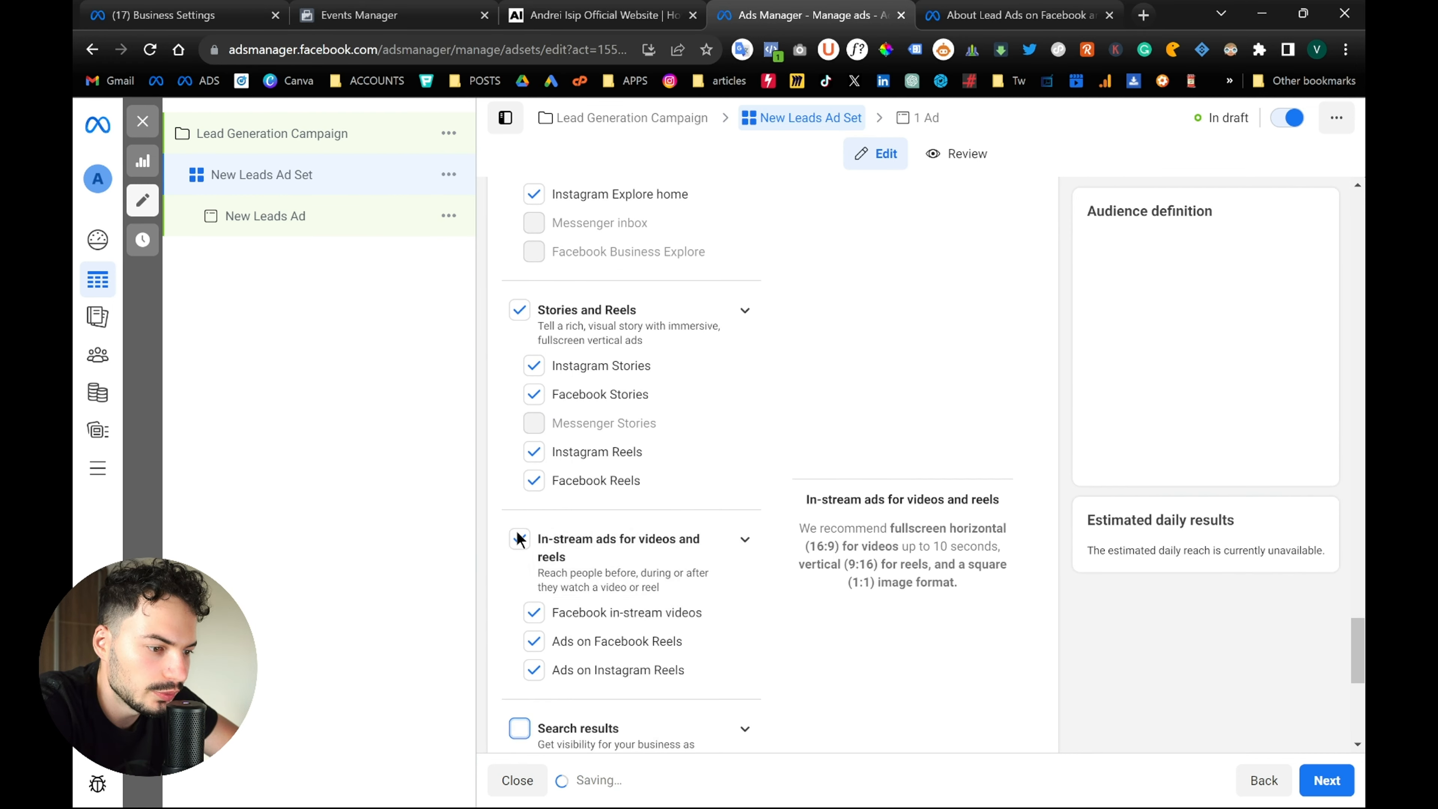
pyautogui.click(518, 538)
pyautogui.scroll(2, 493, 423)
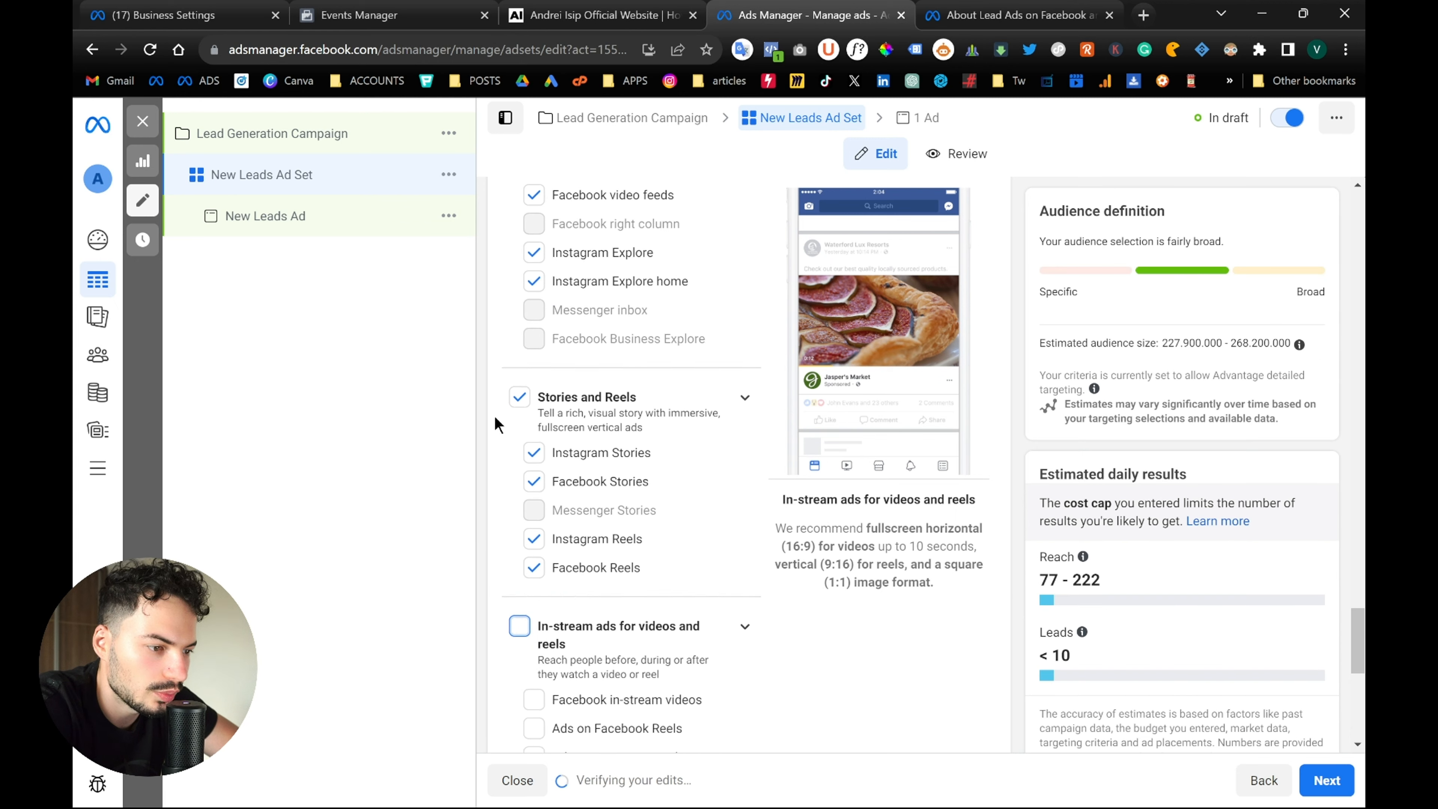
pyautogui.scroll(3, 488, 417)
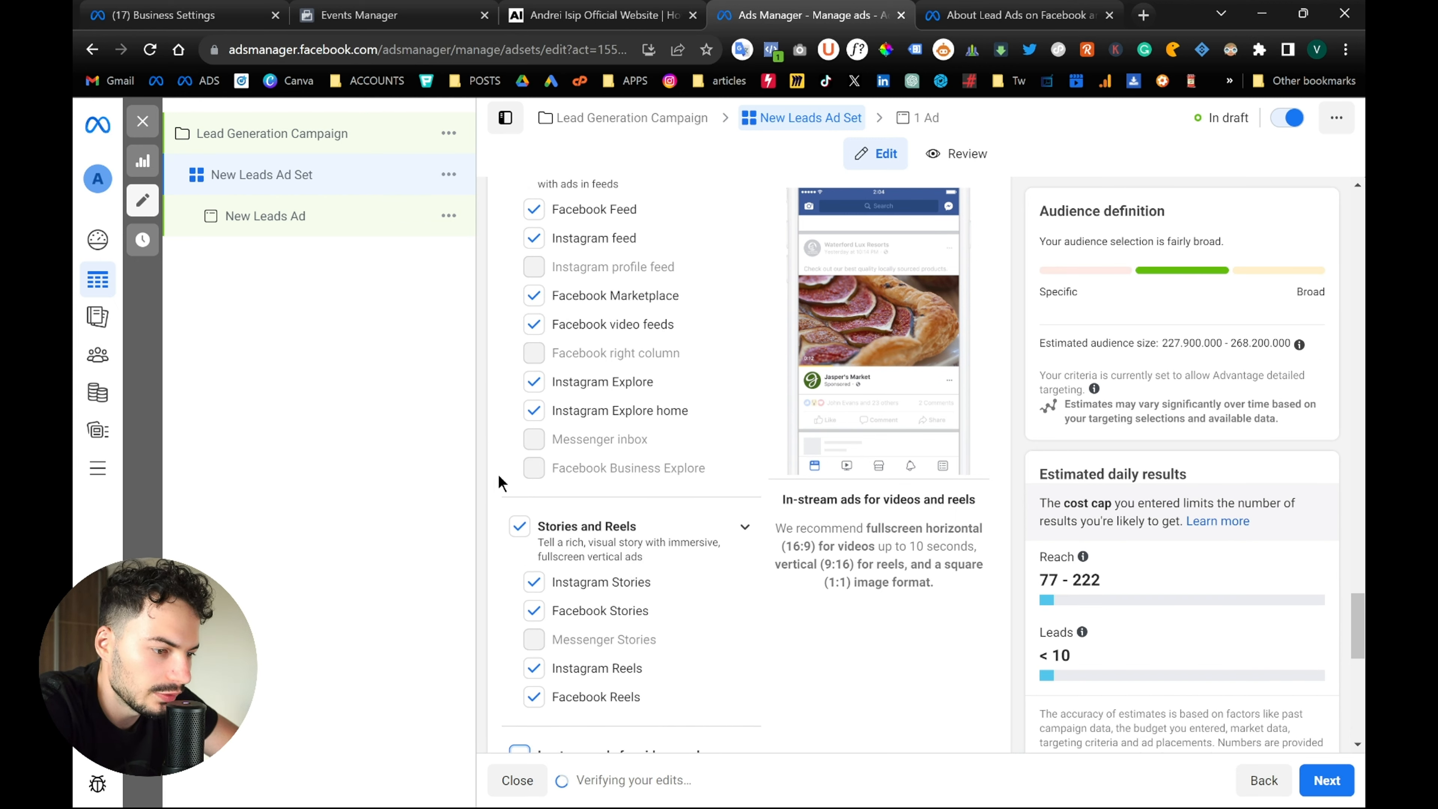
pyautogui.click(519, 527)
pyautogui.scroll(4, 491, 450)
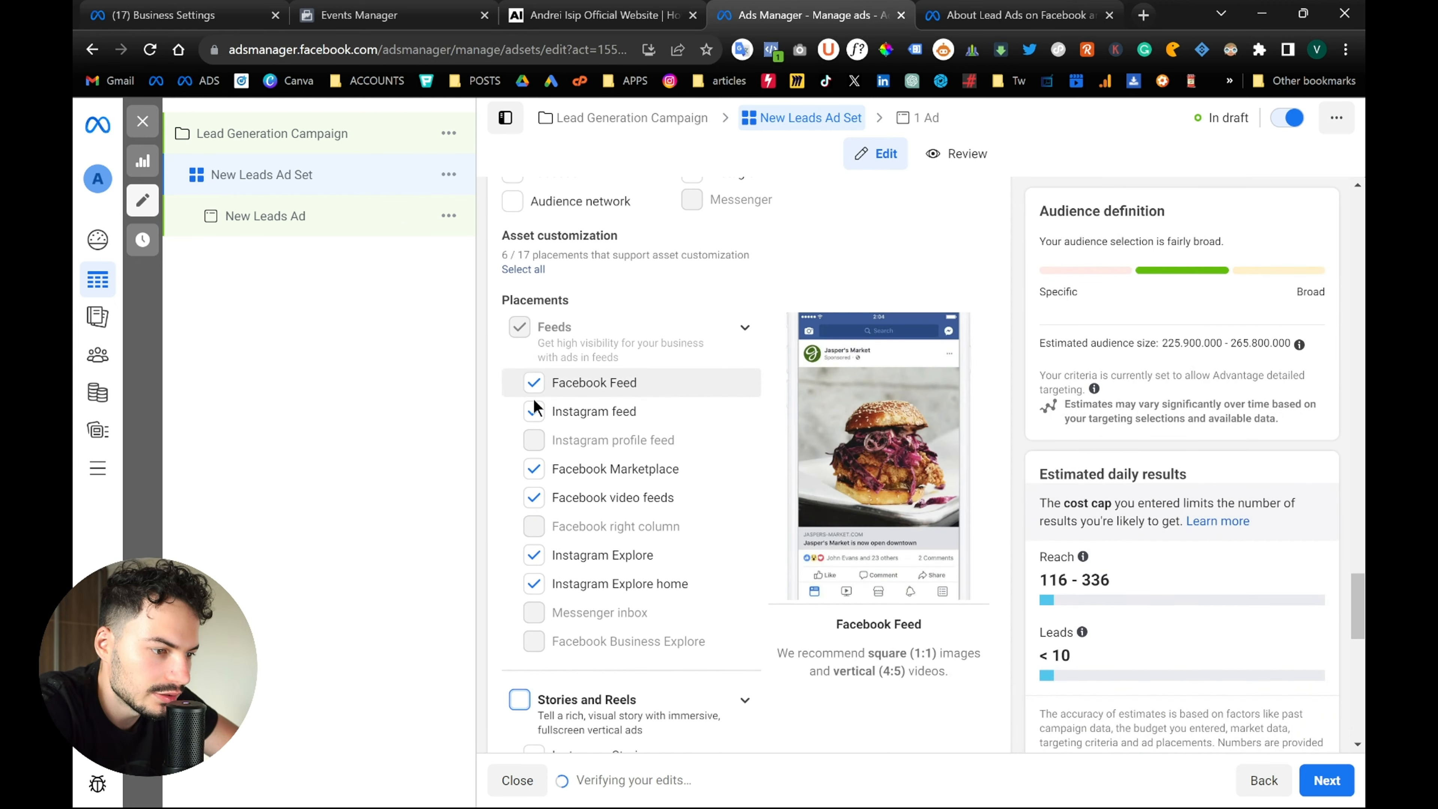
# Exclude Facebook Marketplace, Facebook video feeds and Instagram Explore home from the Feeds placements
pyautogui.click(534, 473)
pyautogui.click(535, 499)
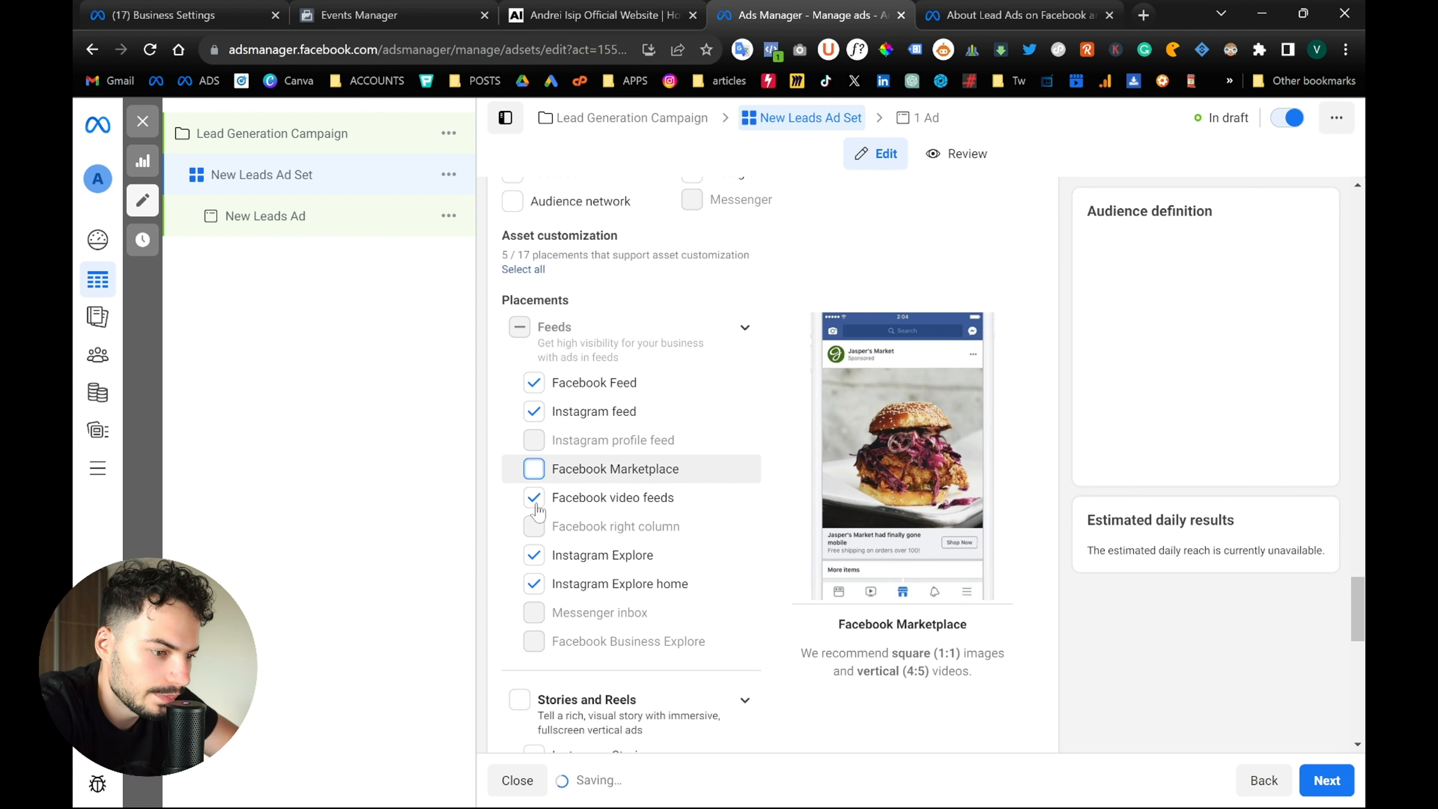
pyautogui.click(534, 585)
pyautogui.click(534, 586)
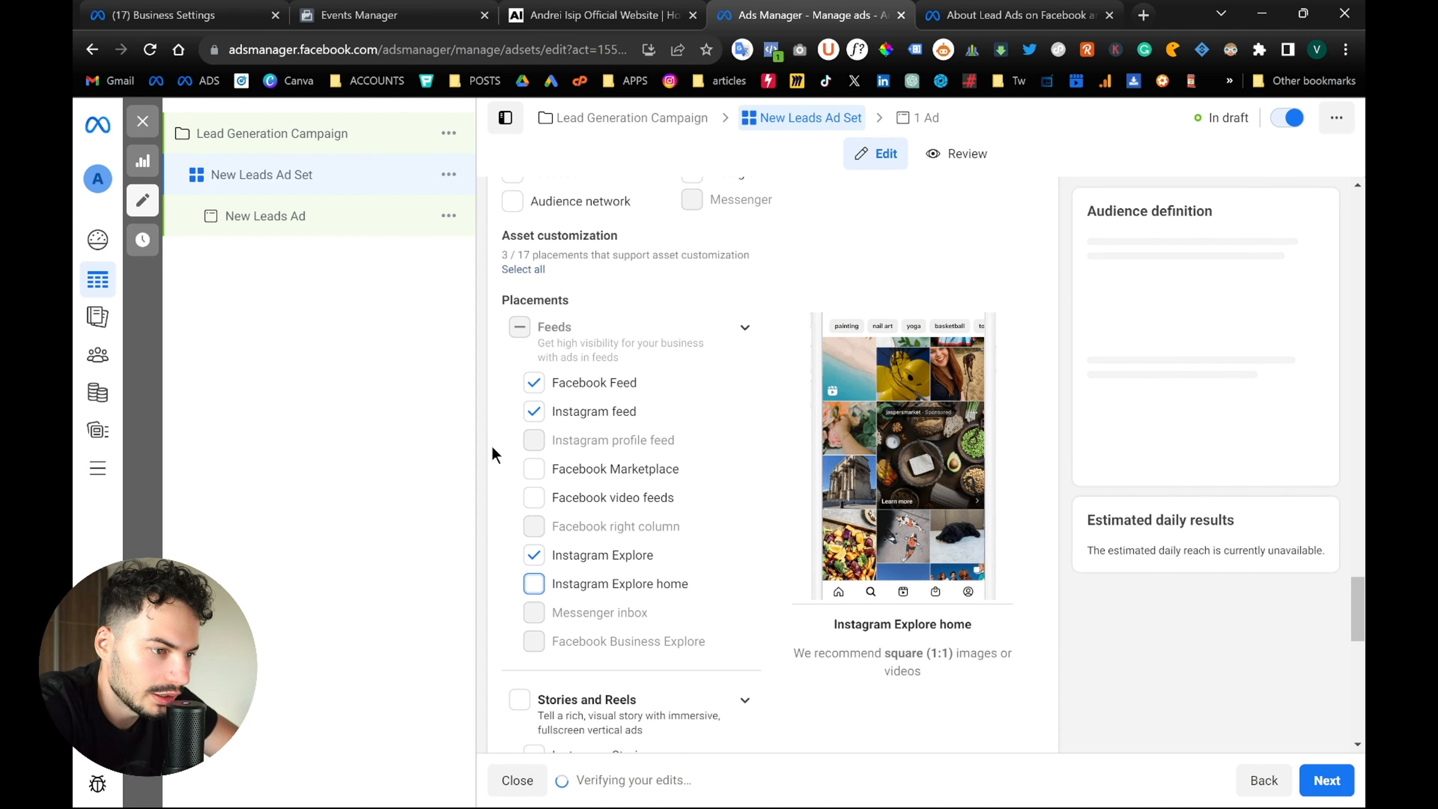
# Review the manual placement selection, the recommendation on the number of placements, and the estimated daily results
pyautogui.scroll(1, 490, 445)
pyautogui.scroll(3, 480, 422)
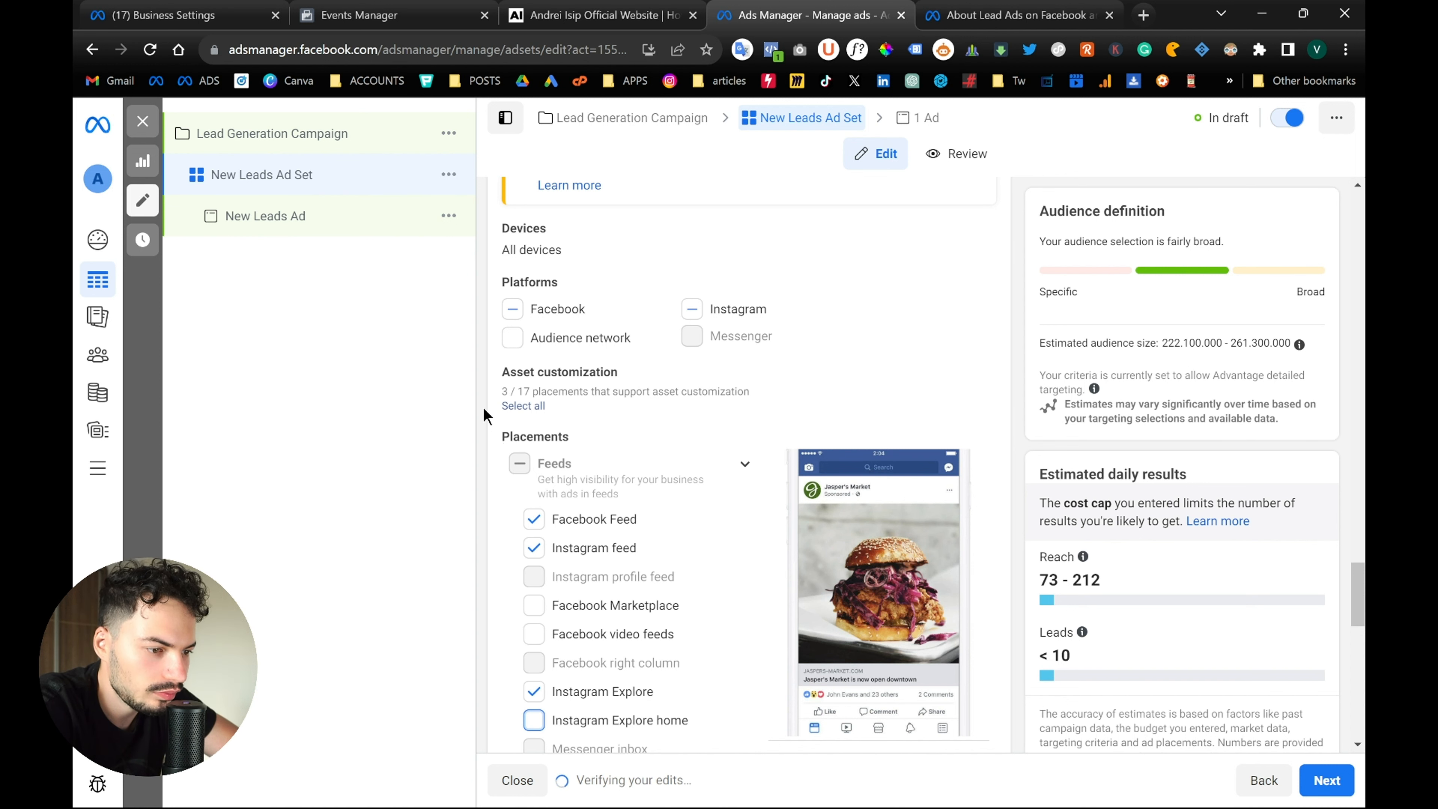
pyautogui.scroll(4, 484, 417)
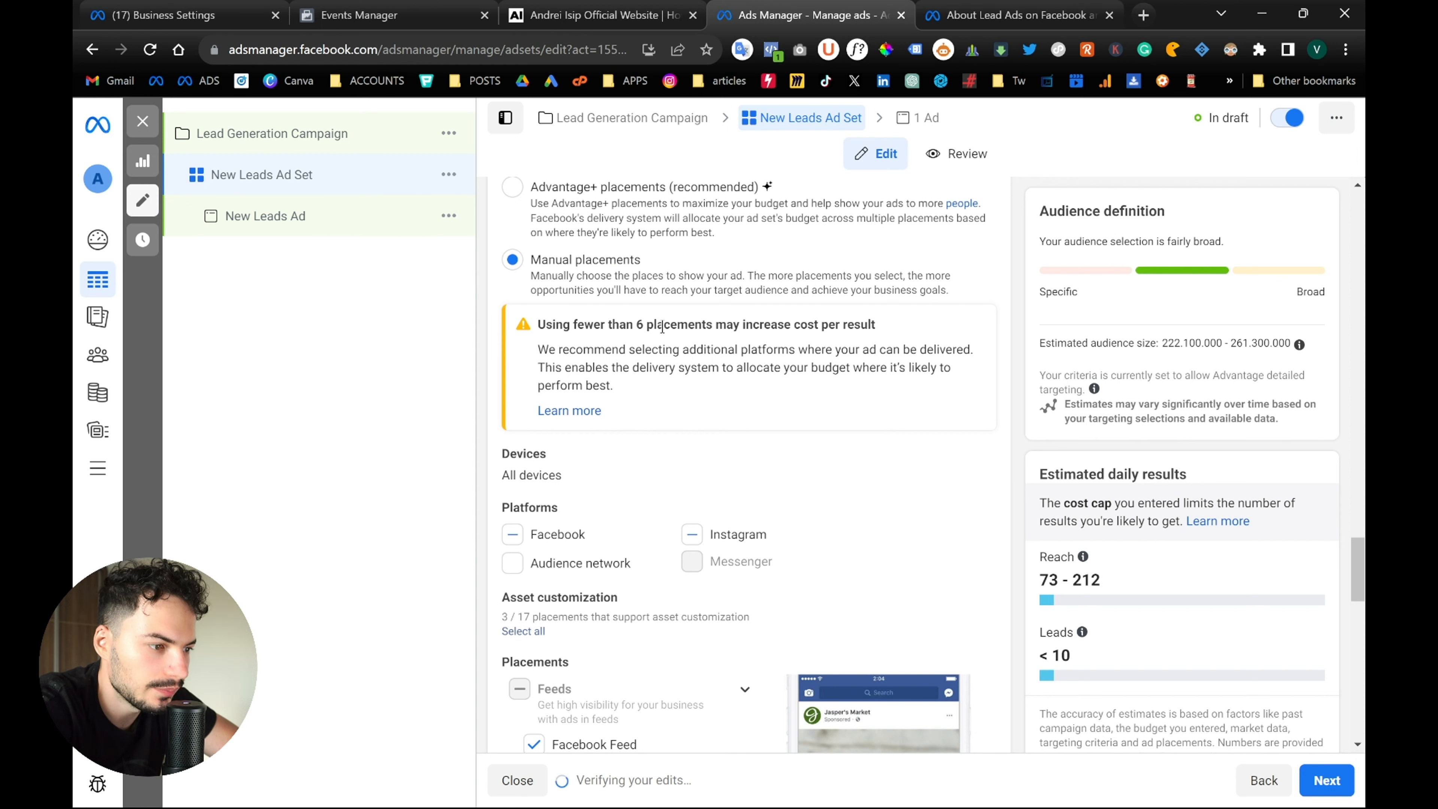
pyautogui.scroll(-1, 662, 327)
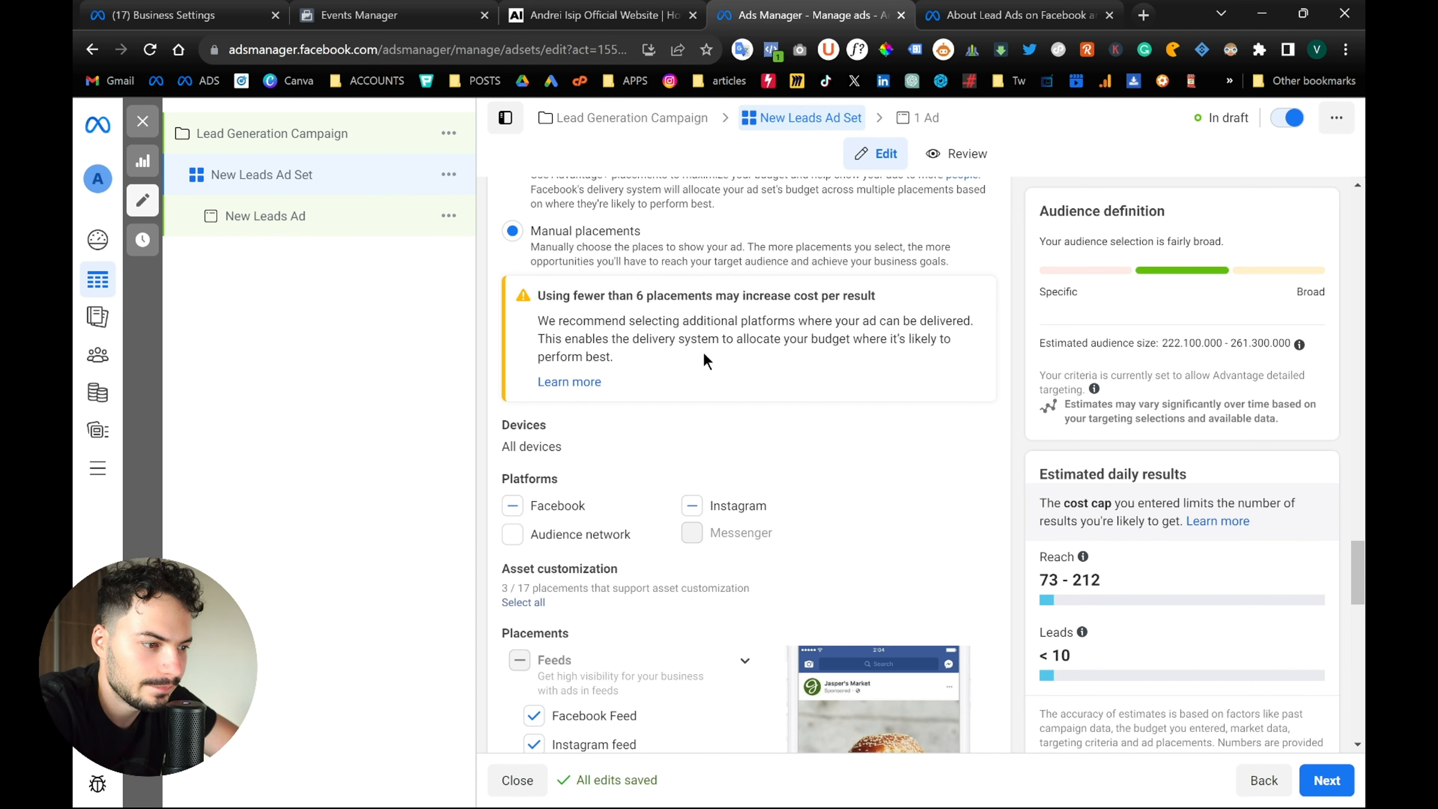
pyautogui.scroll(-2, 703, 360)
pyautogui.scroll(-2, 481, 490)
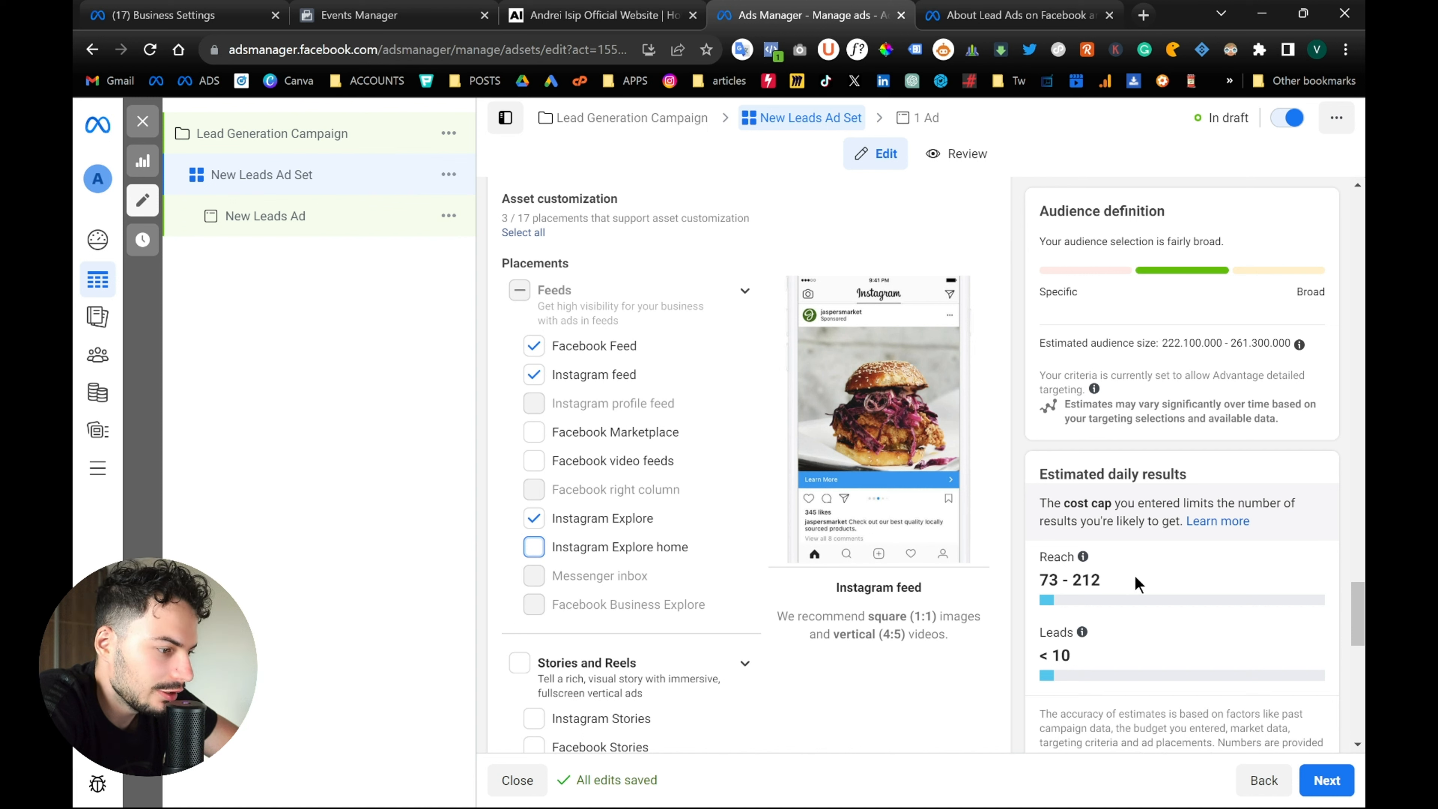
pyautogui.scroll(-1, 1157, 624)
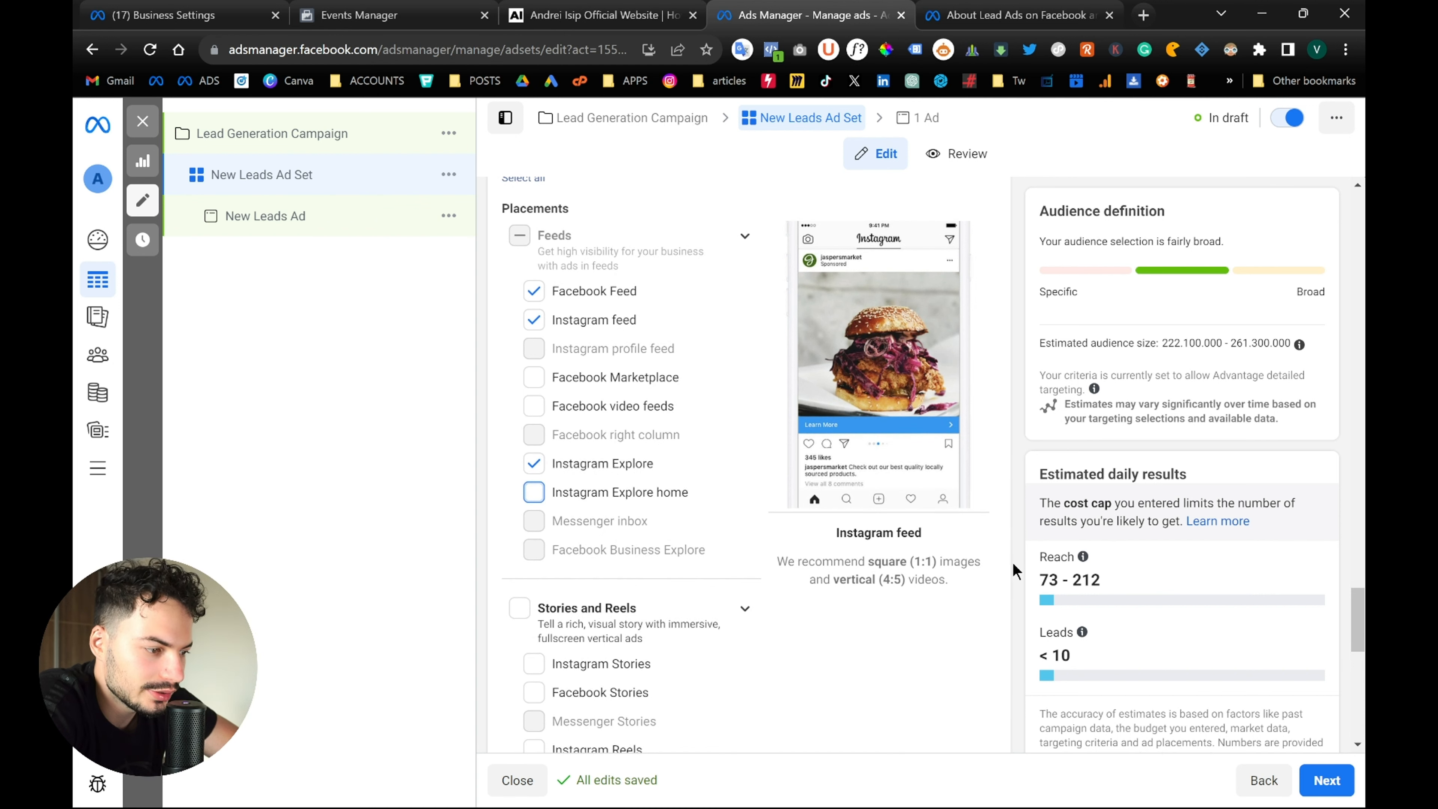
pyautogui.scroll(-12, 1013, 565)
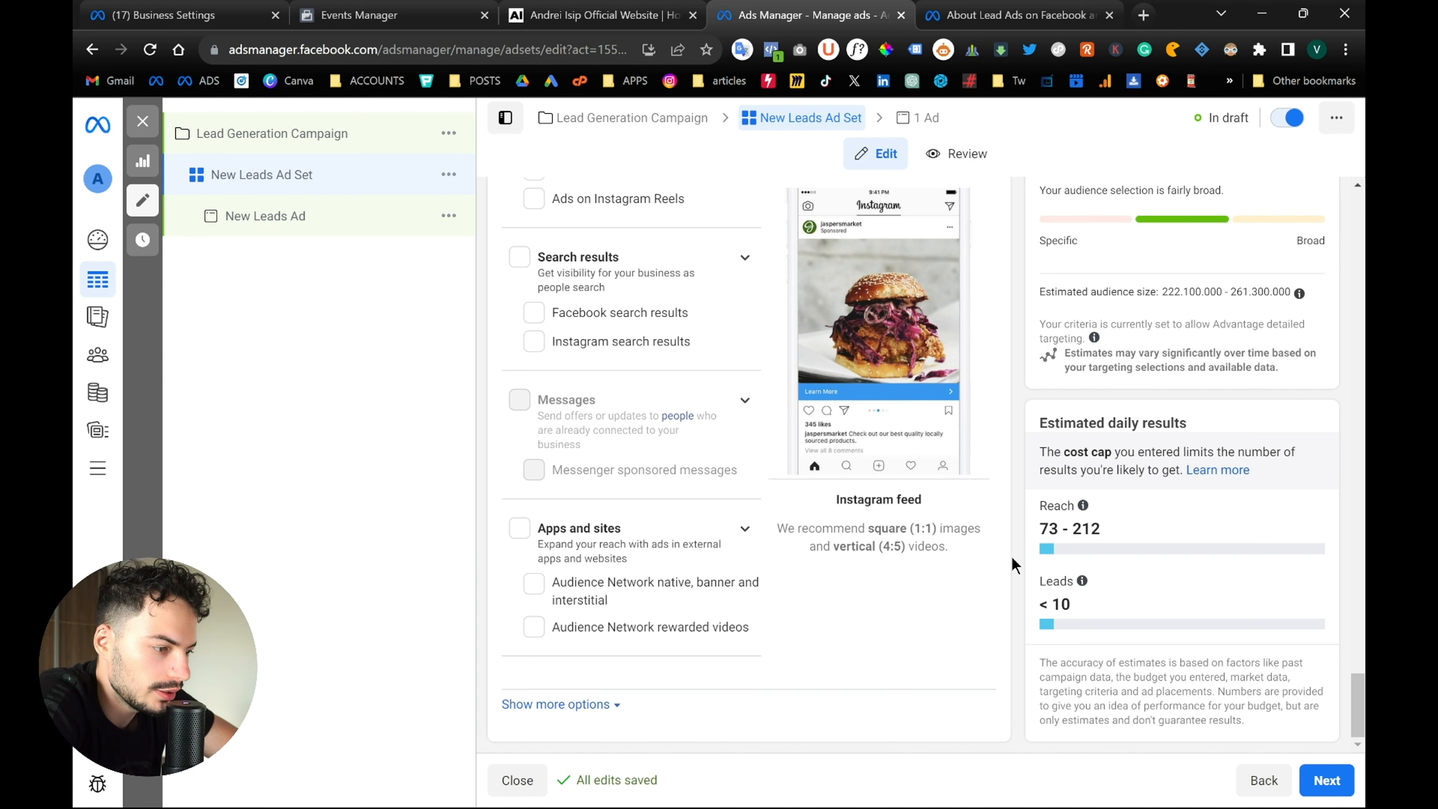
pyautogui.scroll(6, 1013, 565)
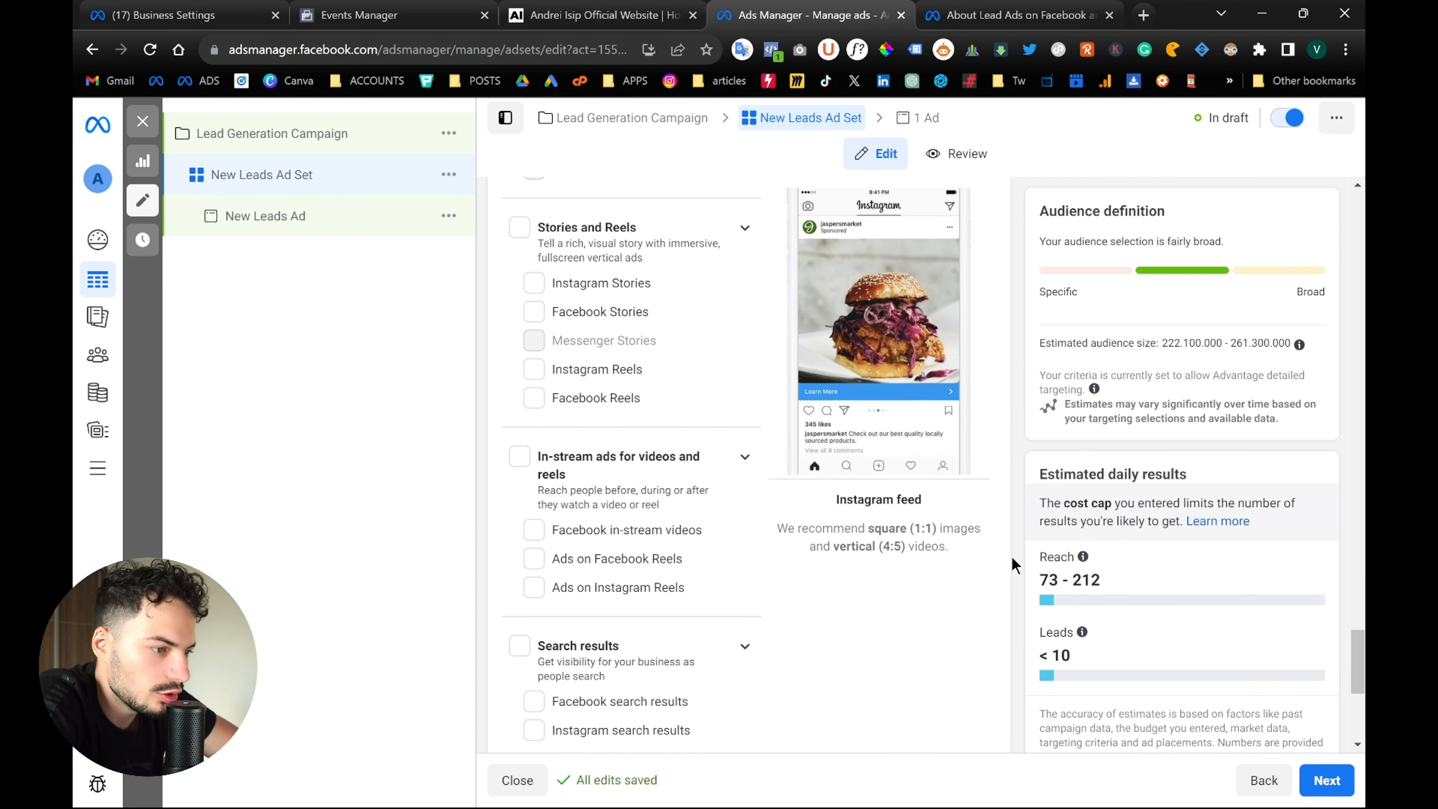
# Continue to the New Leads Ad settings and go to its Ad creative section
pyautogui.click(1323, 778)
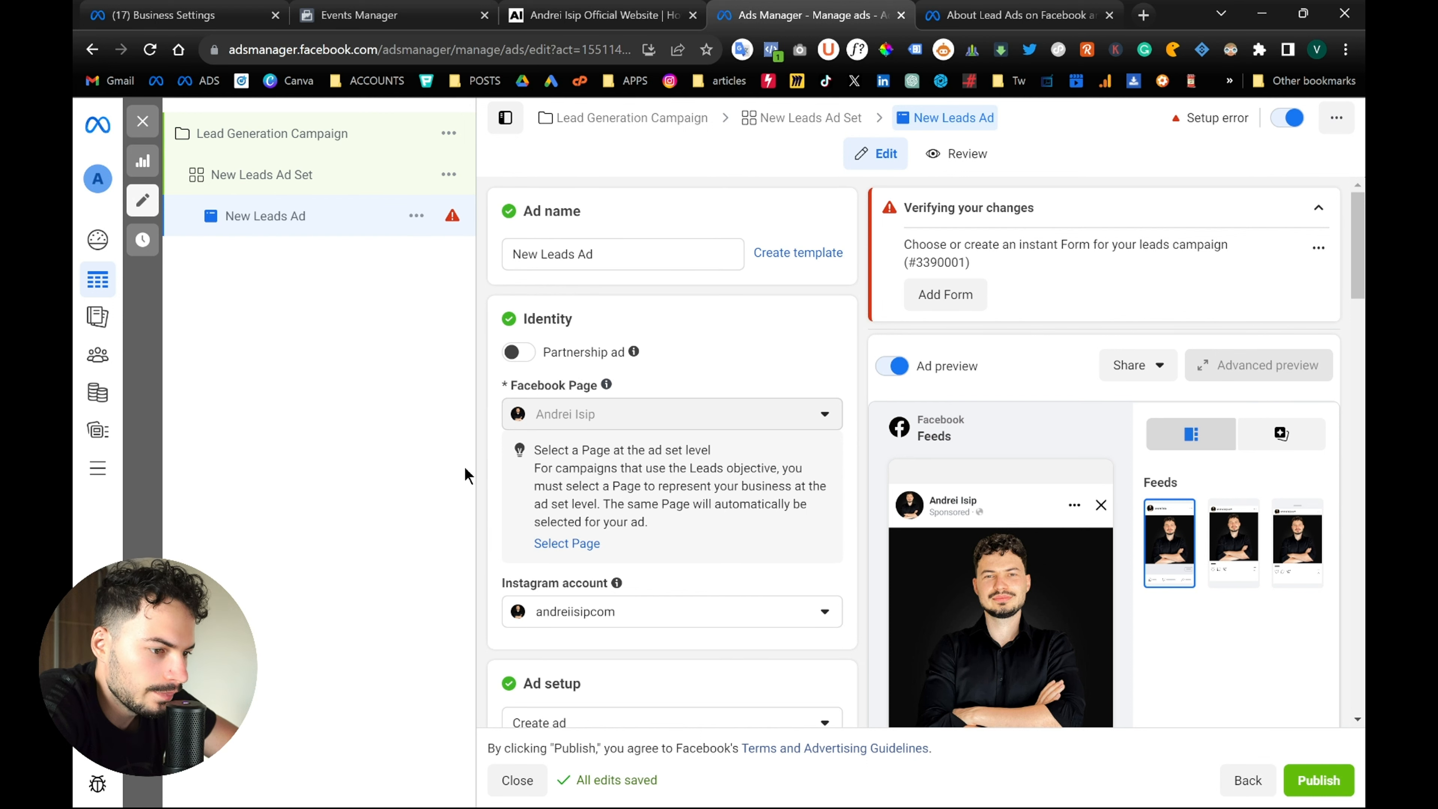
pyautogui.scroll(-15, 478, 523)
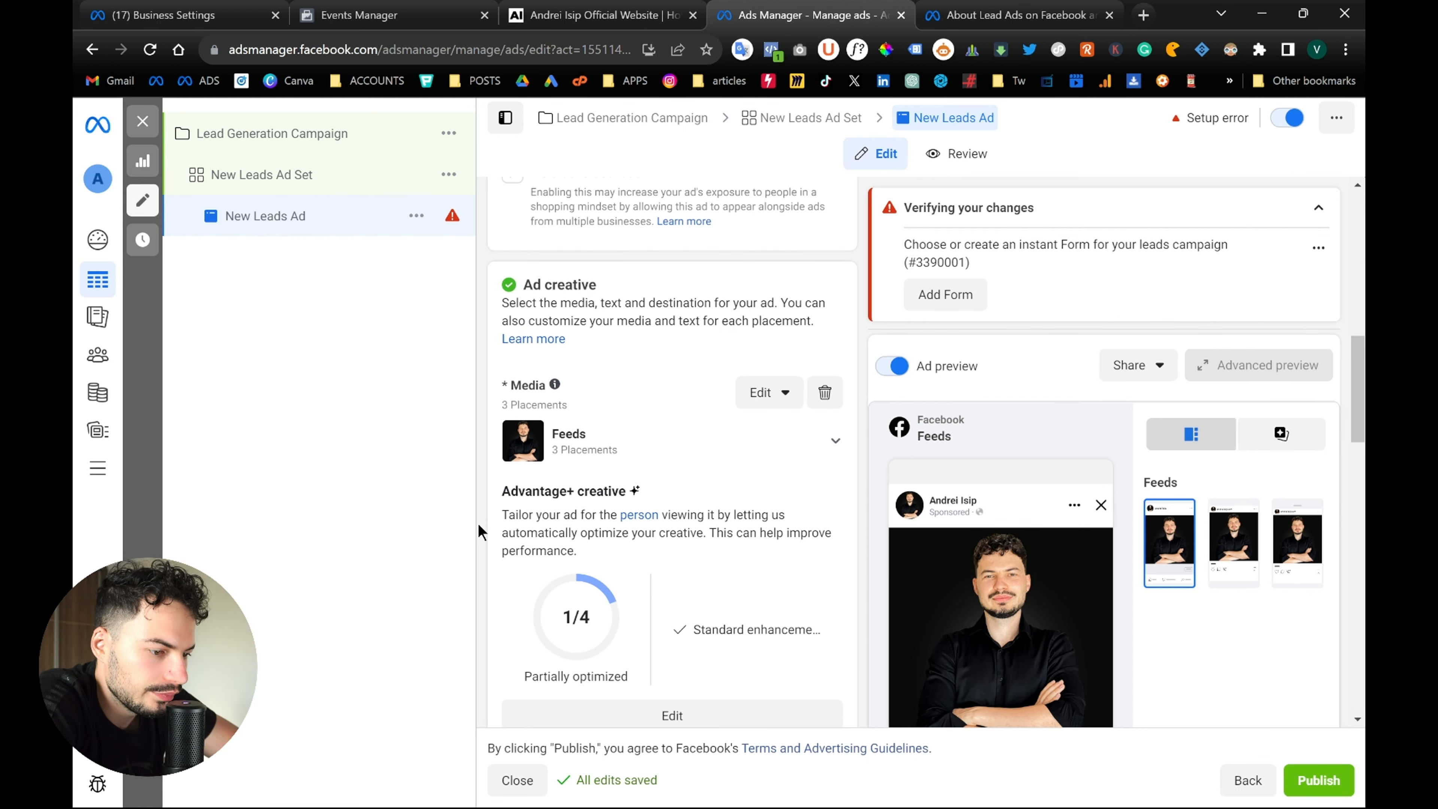
# Create a new instant form in the ad's Destination section and name it "test form"
pyautogui.scroll(-5, 477, 522)
pyautogui.scroll(-3, 479, 531)
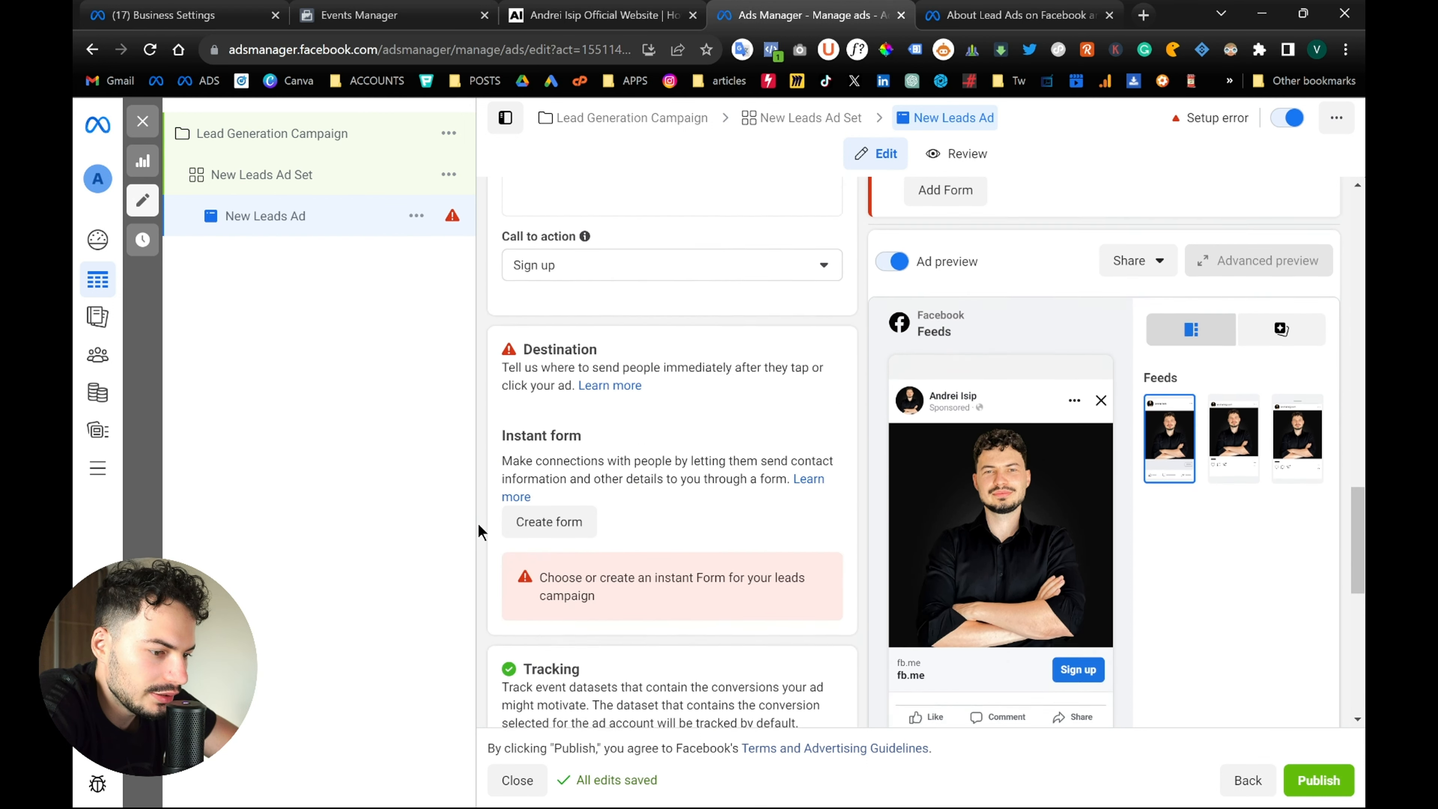
pyautogui.click(552, 524)
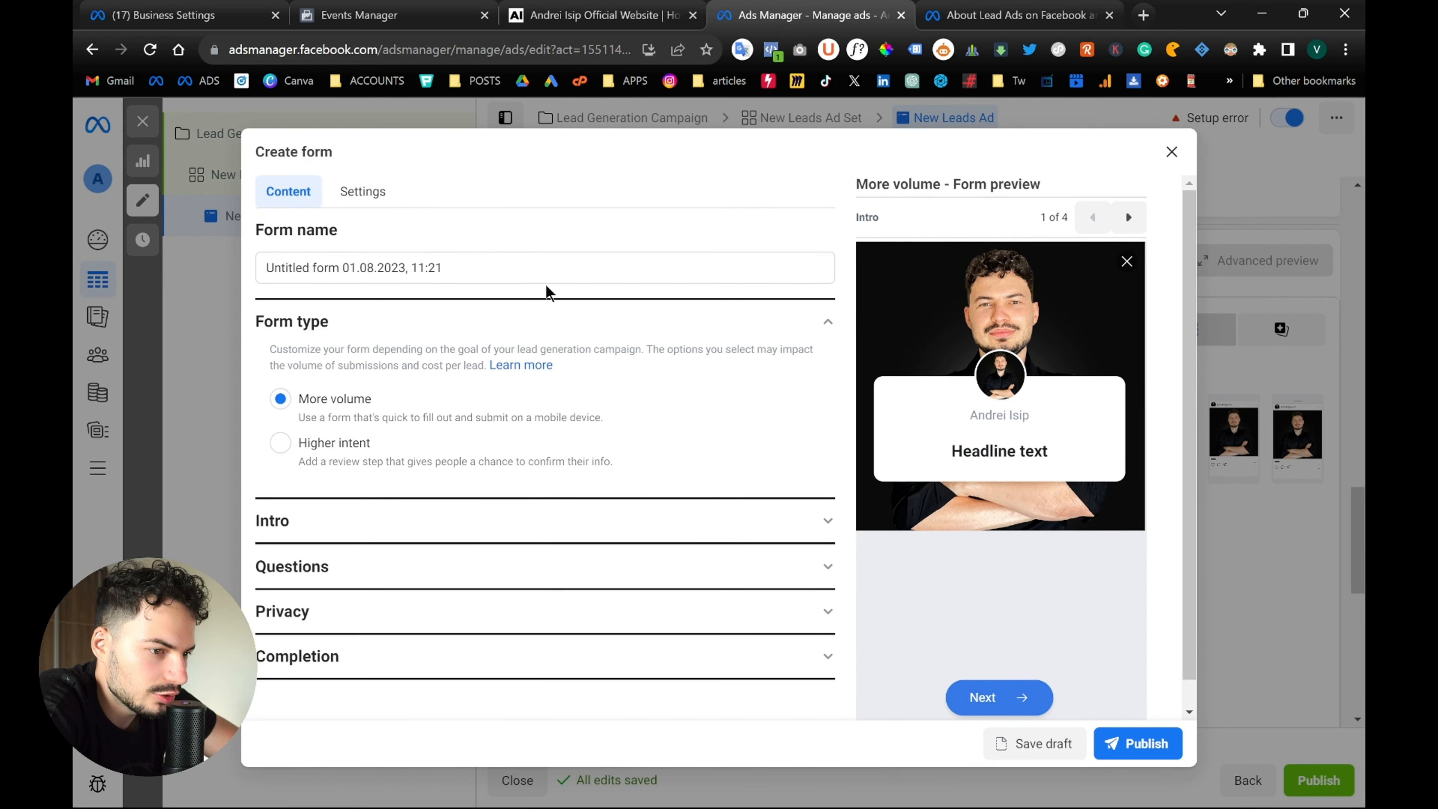
pyautogui.tripleClick(455, 266)
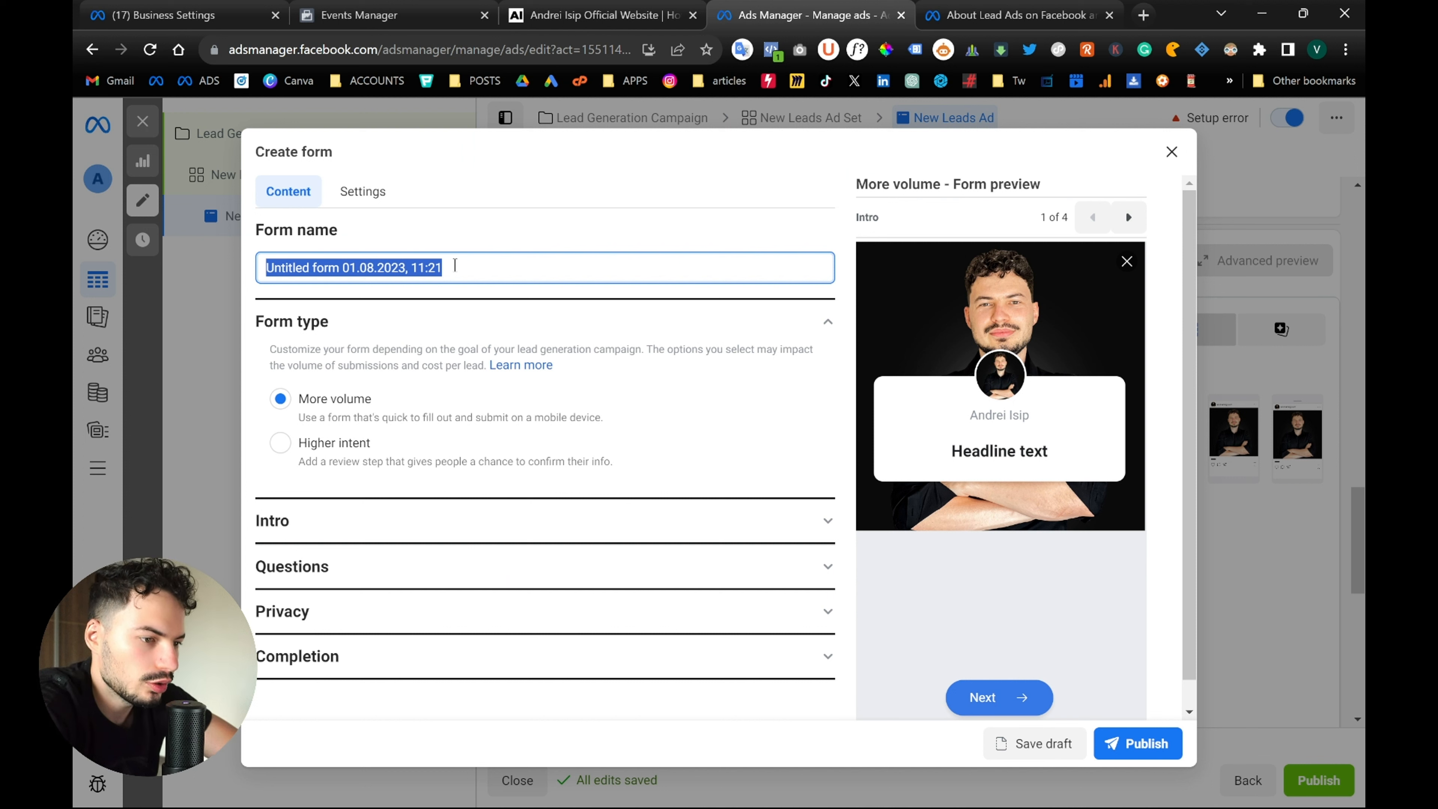
pyautogui.write('test')
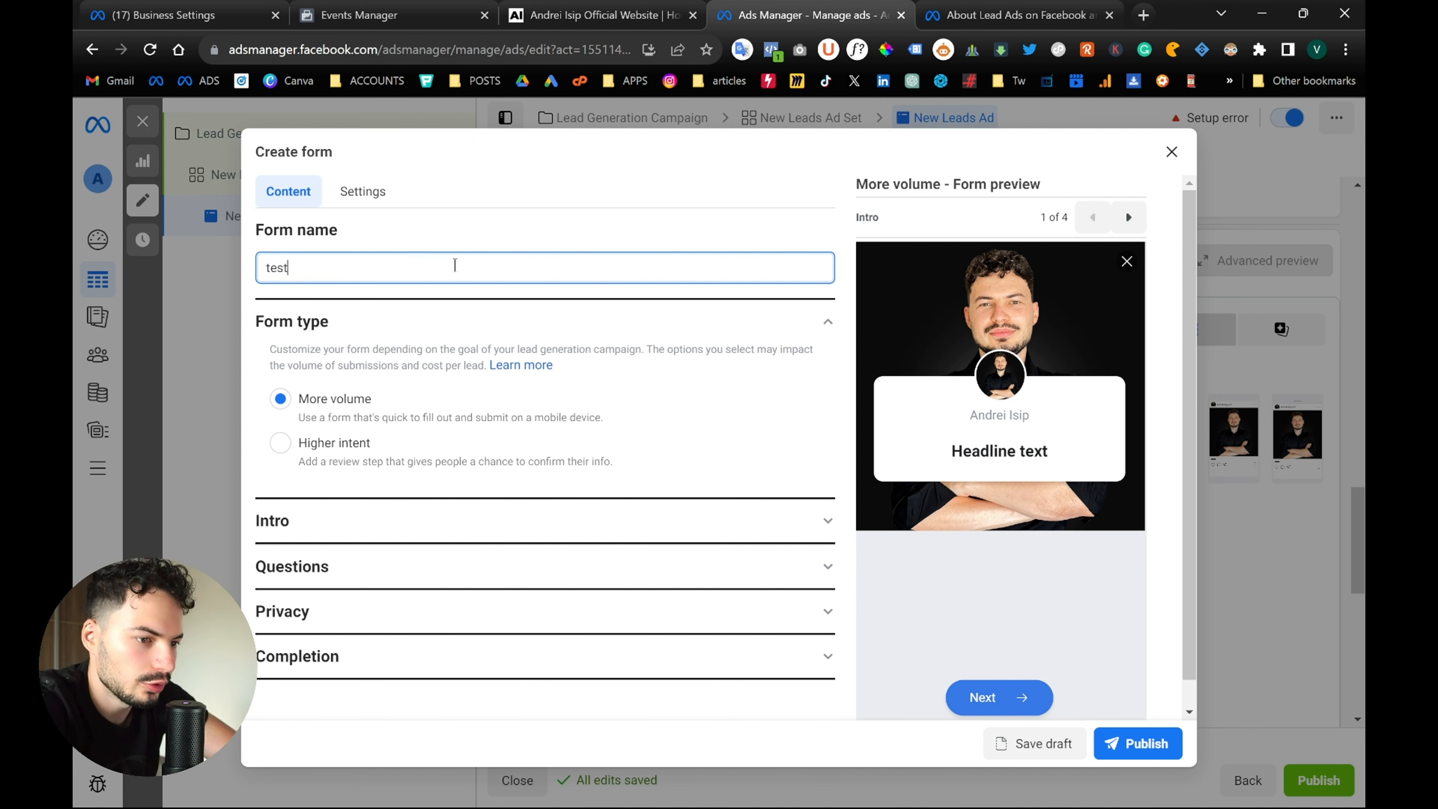
pyautogui.write(' form')
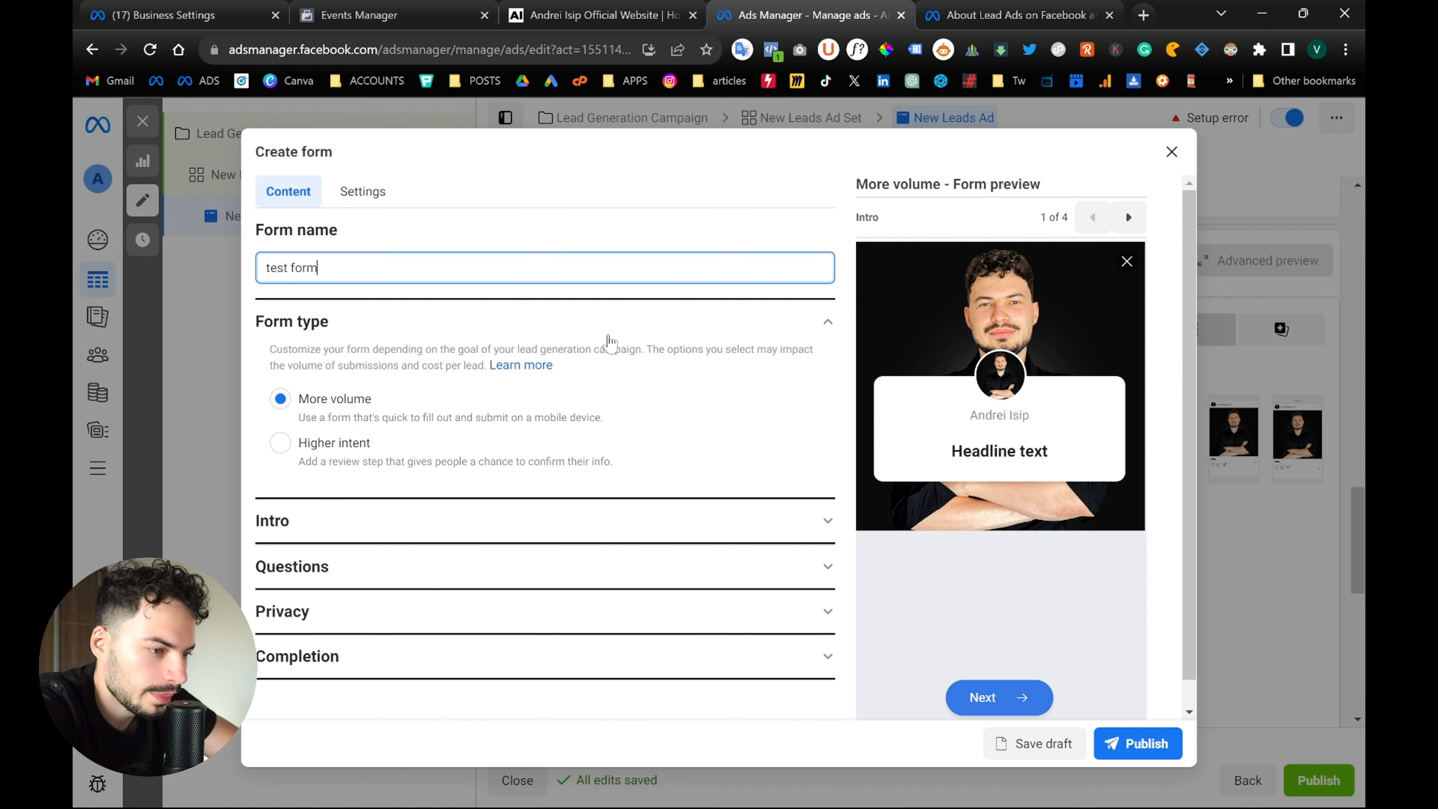
pyautogui.click(655, 365)
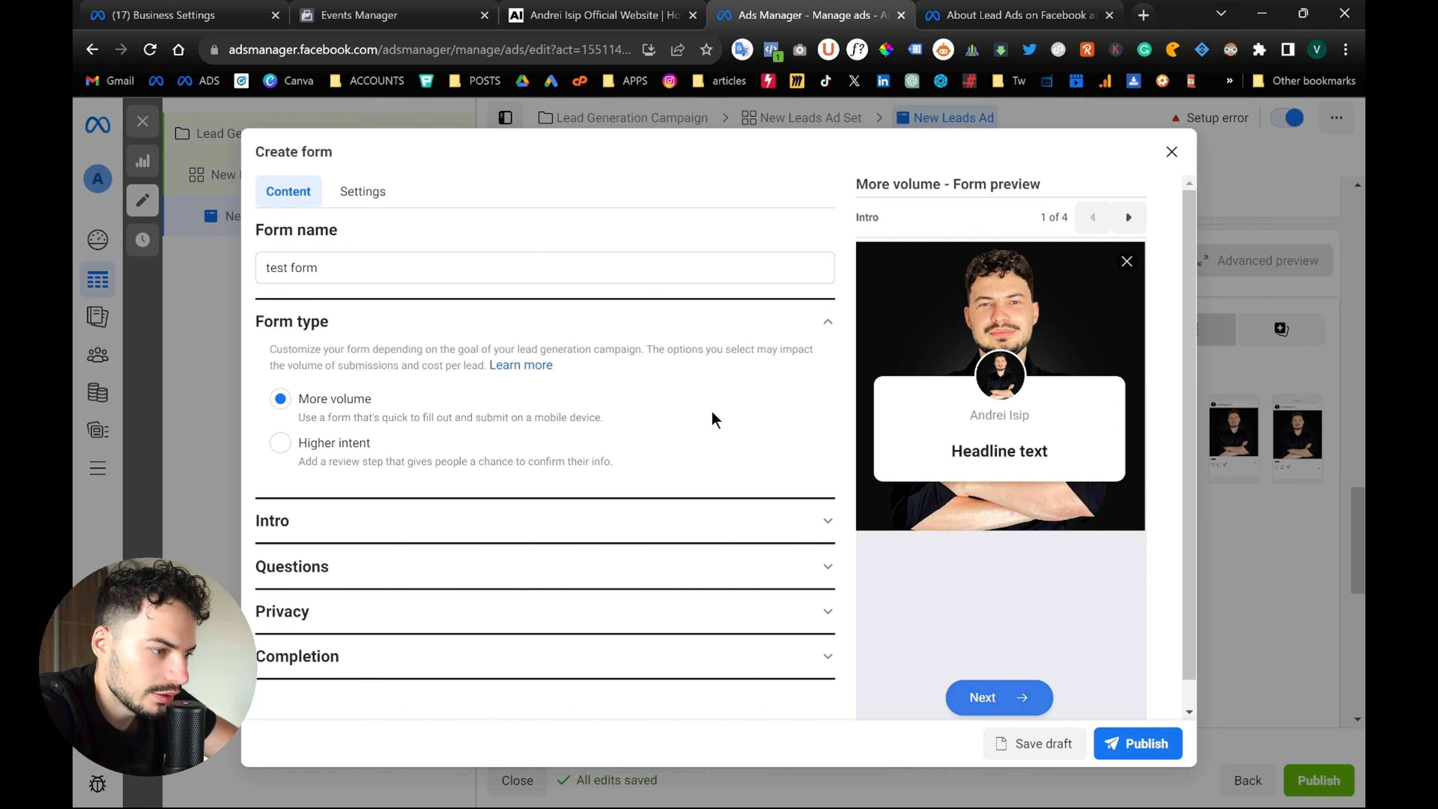
# Set the greeting headline in the form's Intro section to "Complete this form"
pyautogui.scroll(-1, 725, 417)
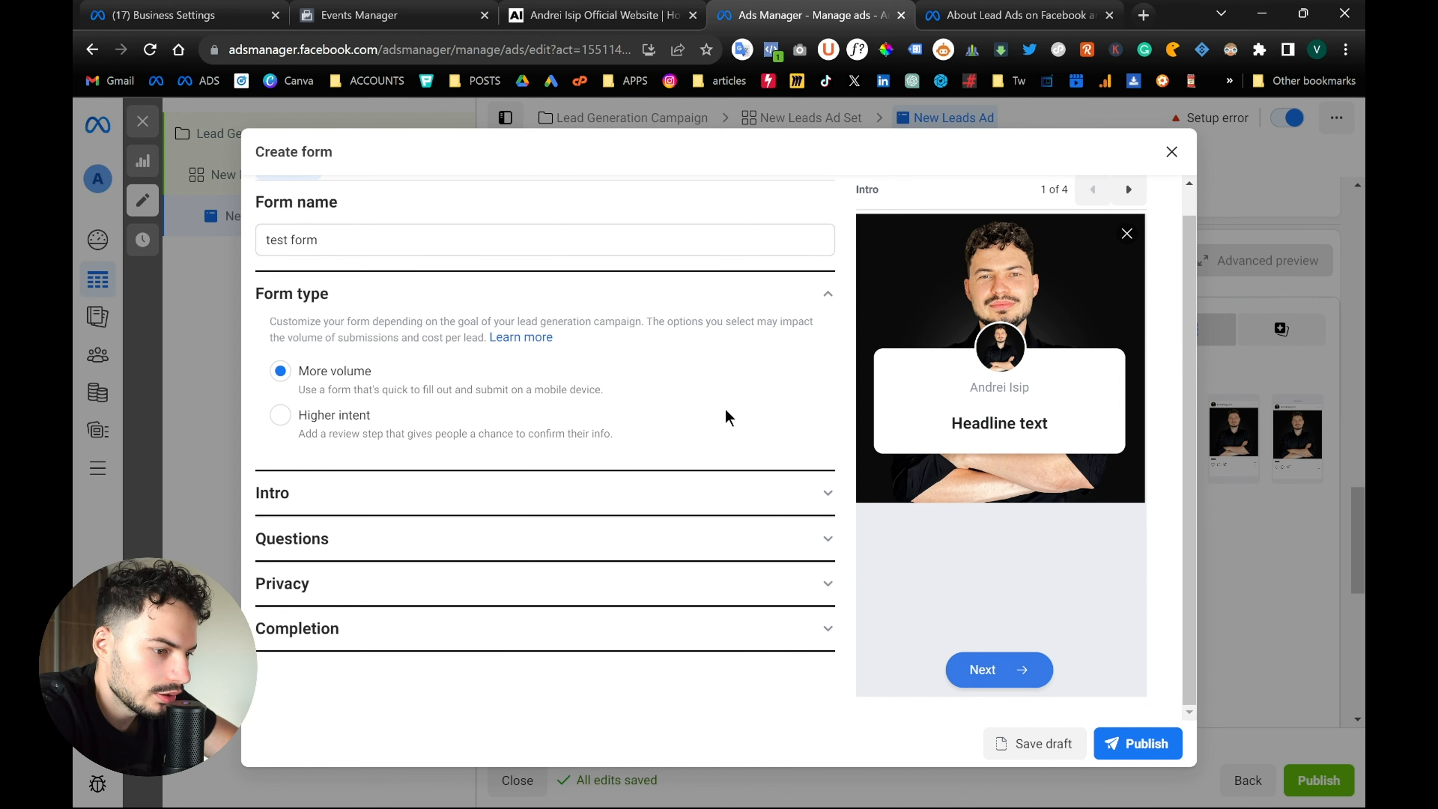
pyautogui.click(727, 491)
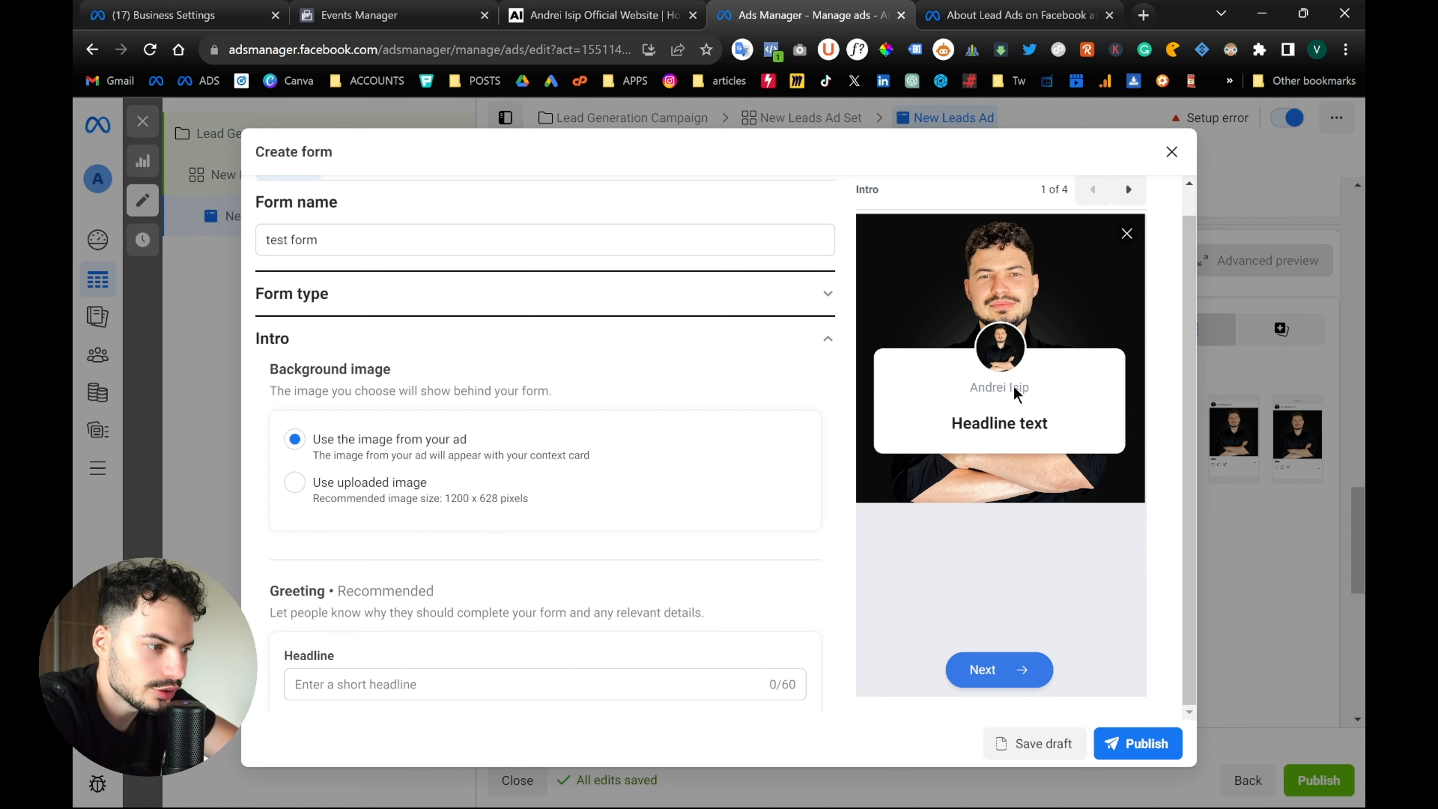
pyautogui.scroll(-1, 538, 491)
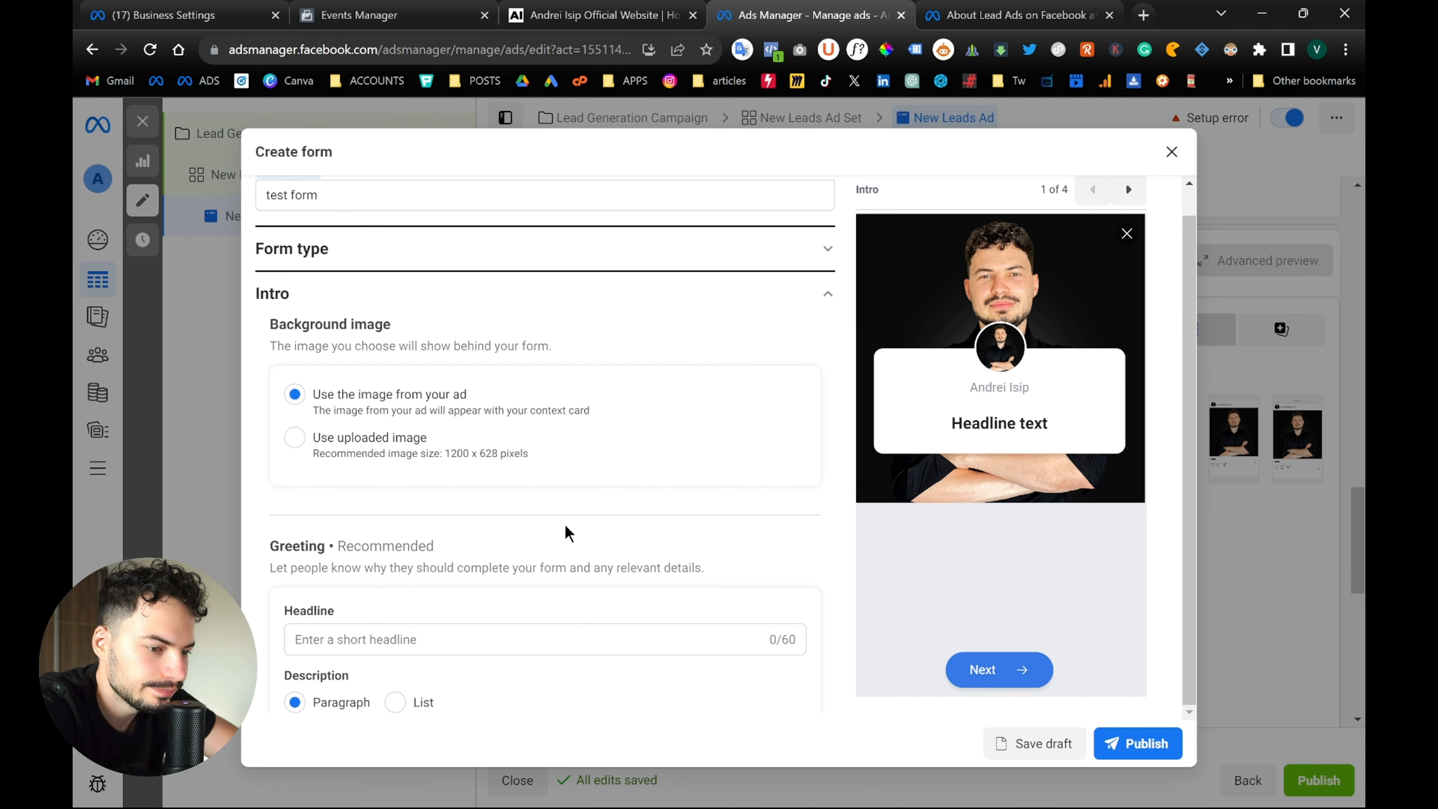
pyautogui.scroll(-3, 565, 530)
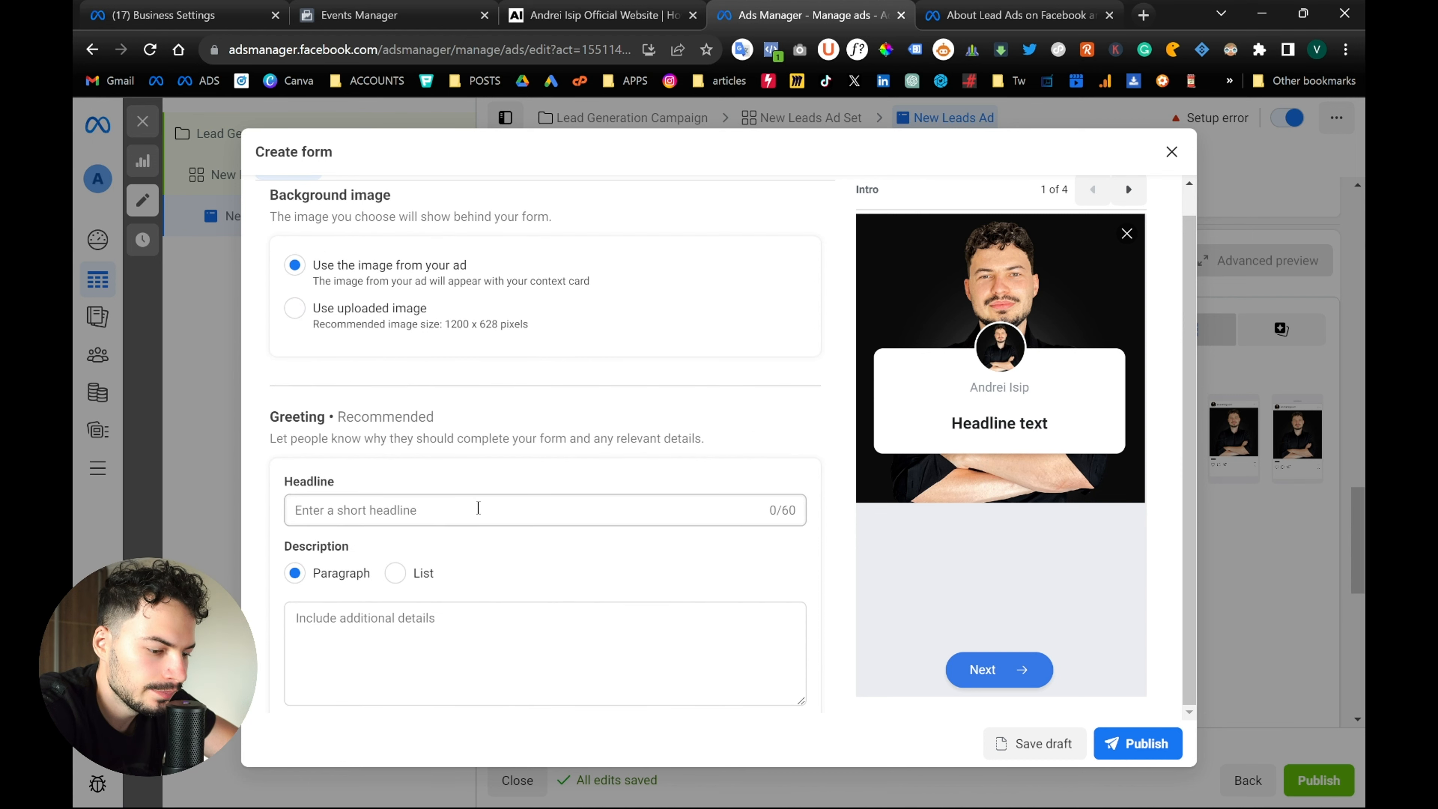
pyautogui.click(478, 508)
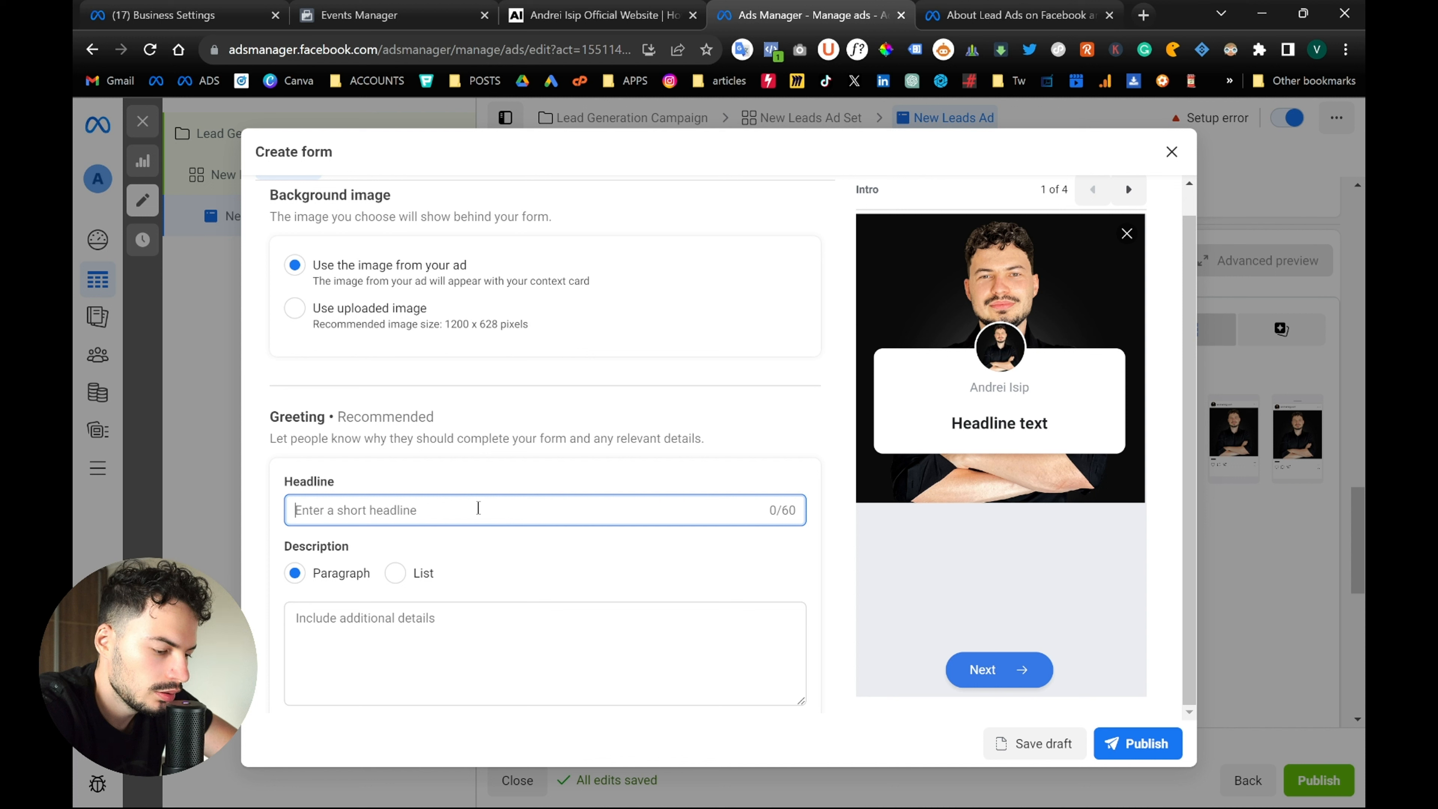
pyautogui.write('Complete')
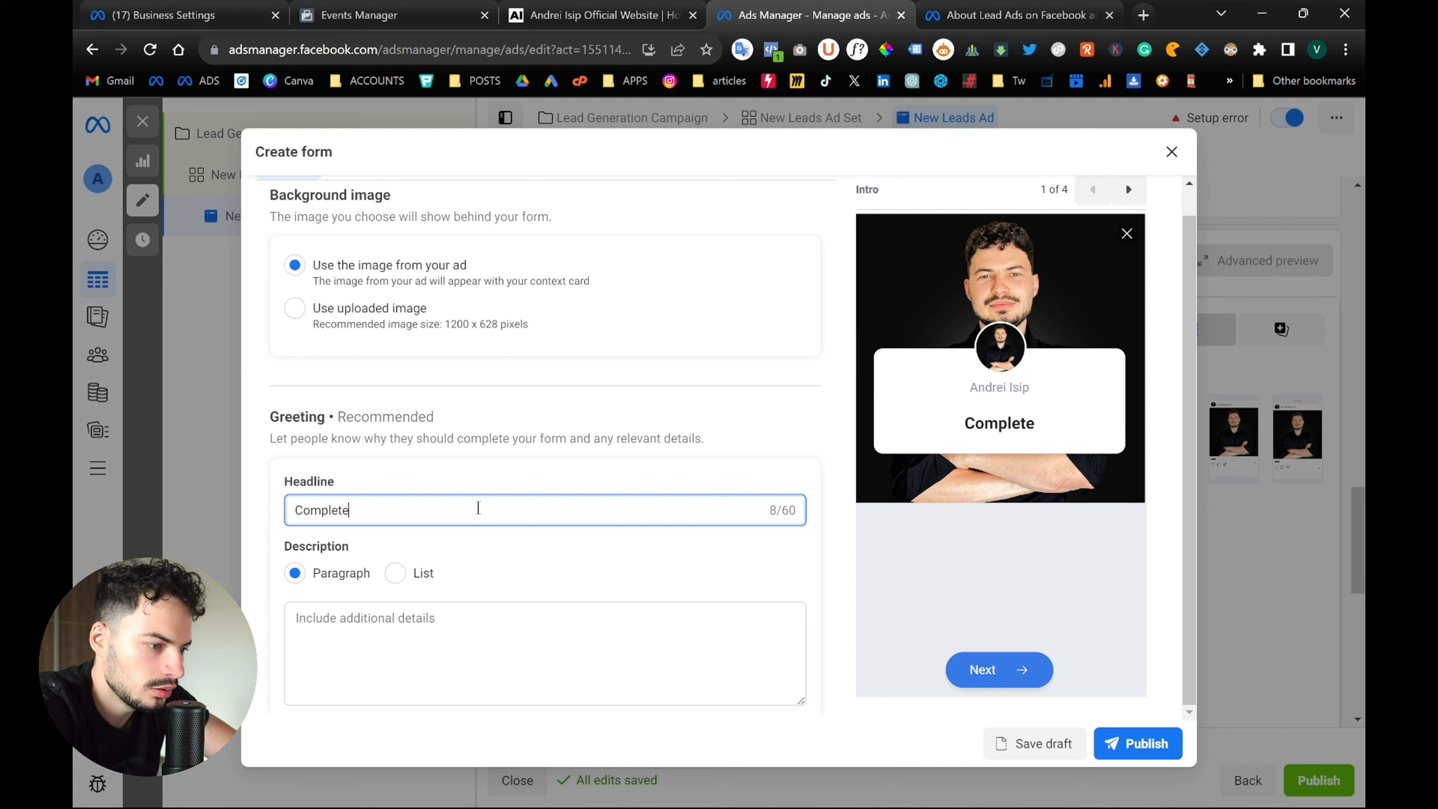
pyautogui.write(' the')
pyautogui.press('BackSpace')
pyautogui.write('he form')
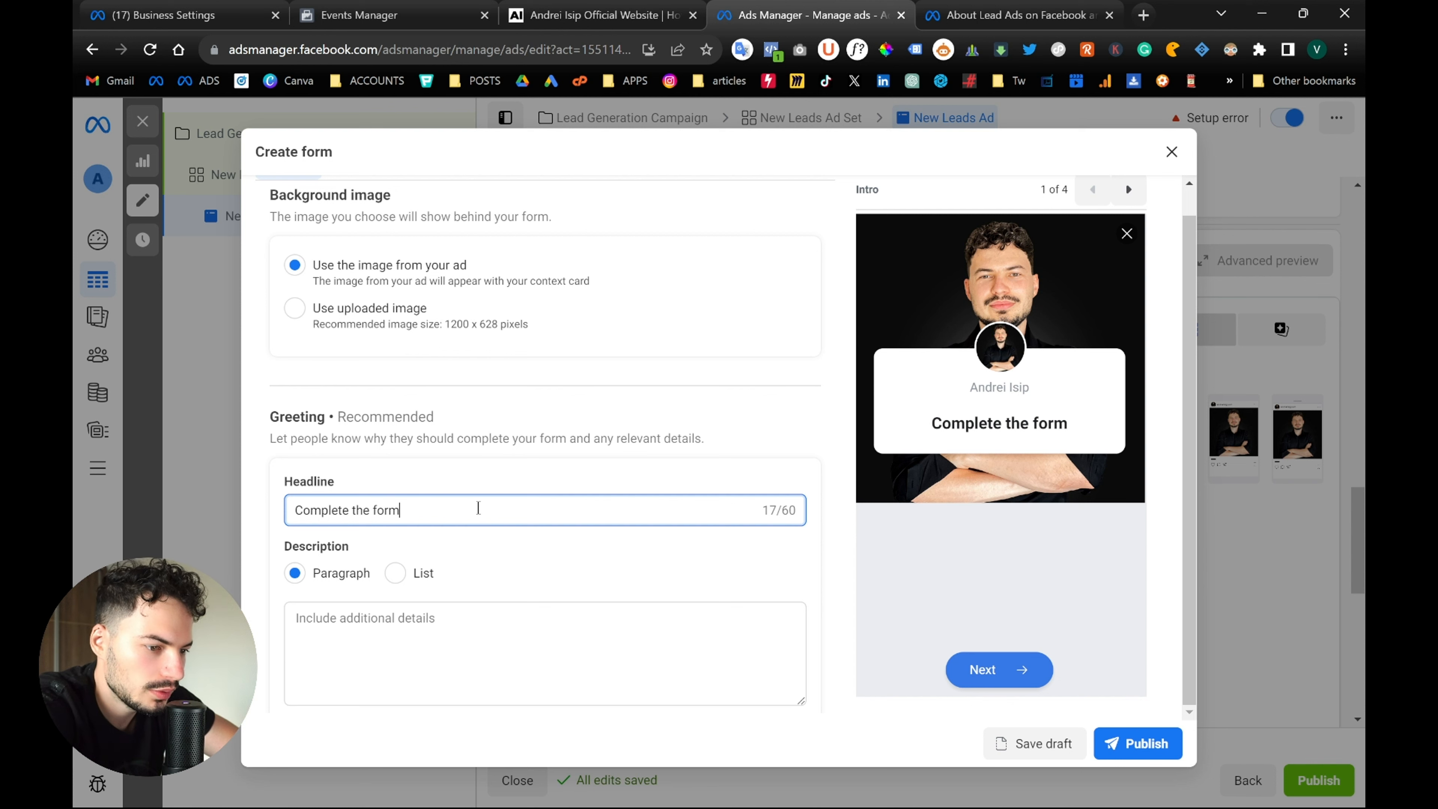
pyautogui.scroll(-2, 575, 491)
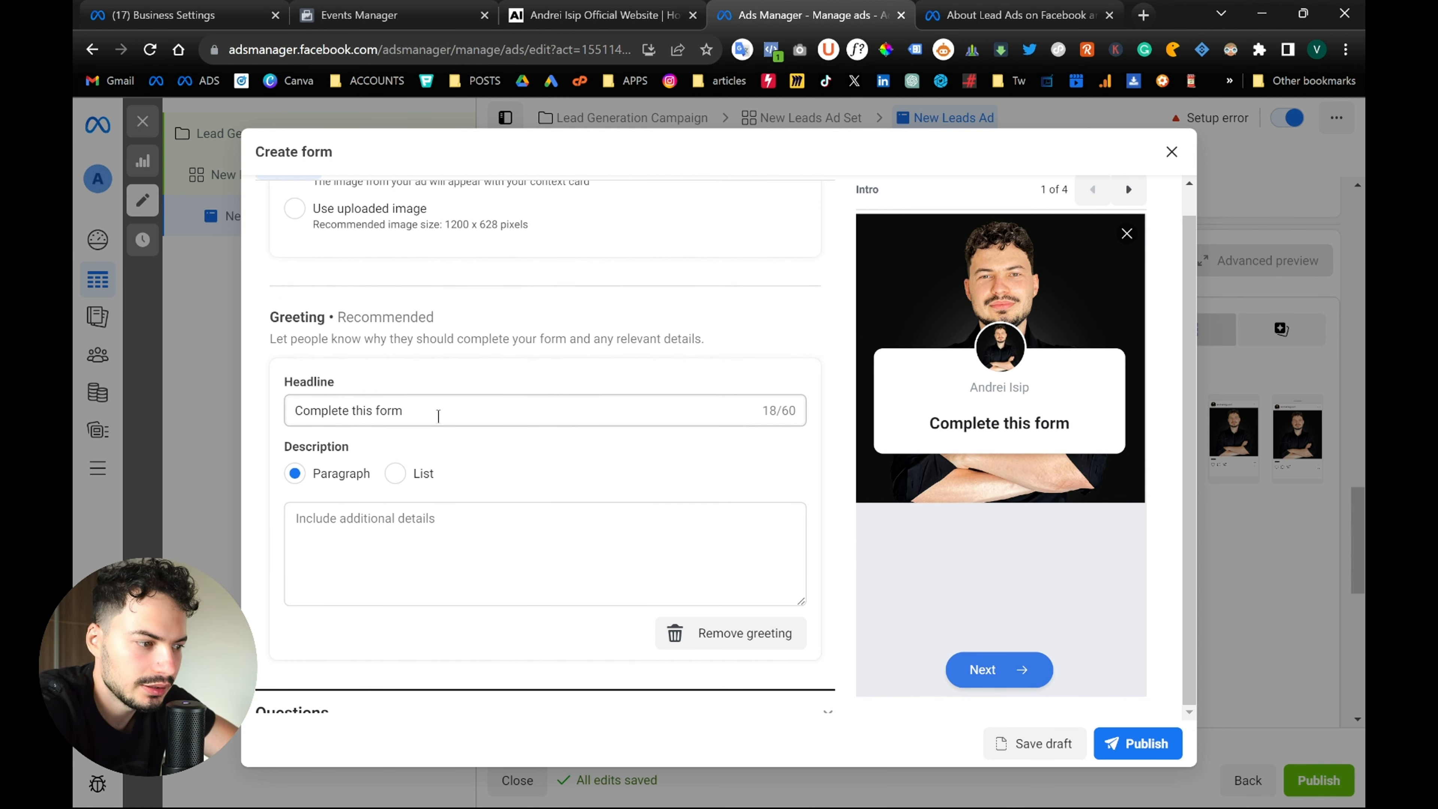
pyautogui.click(438, 416)
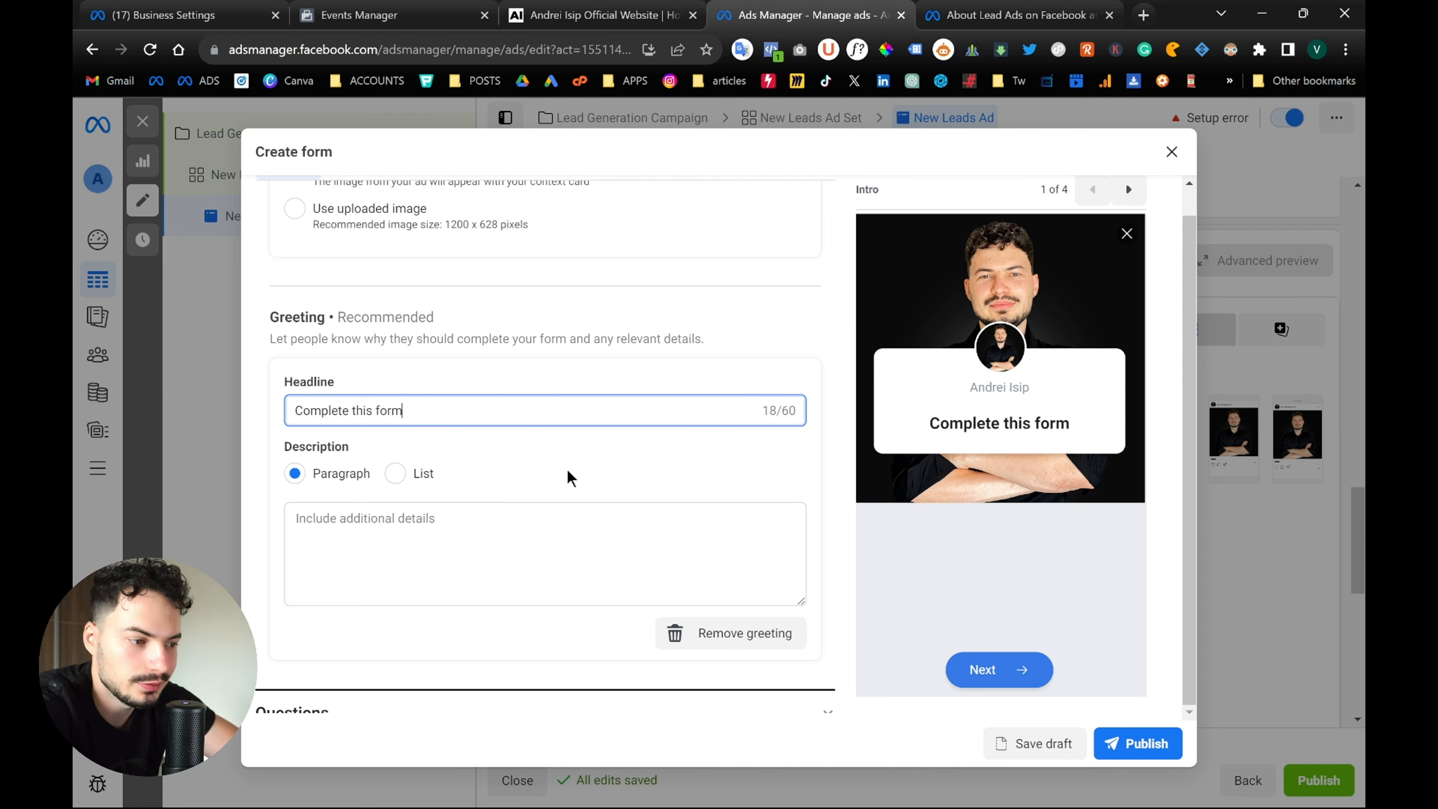
# Remove the greeting from the form's Intro section
pyautogui.scroll(2, 569, 478)
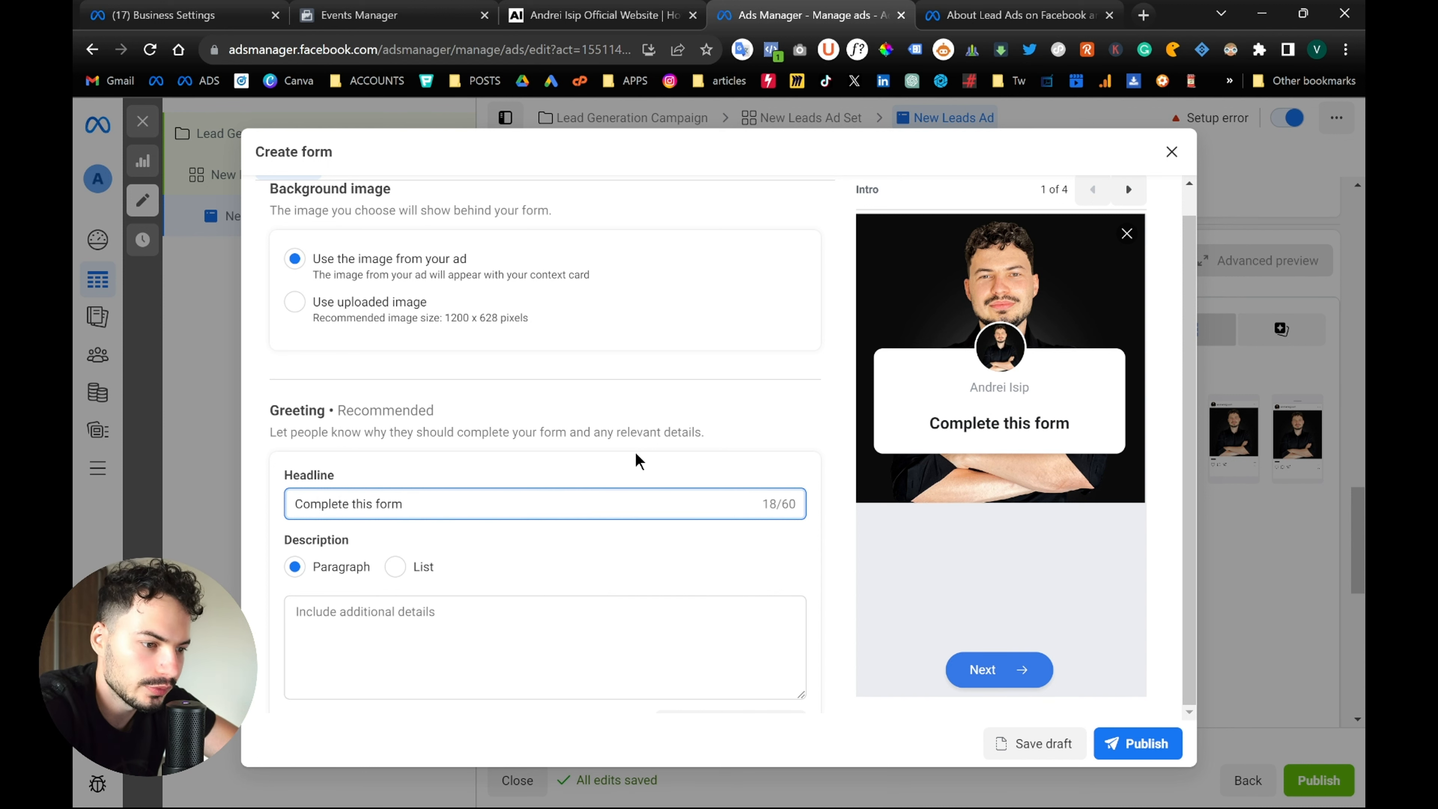
pyautogui.scroll(-2, 639, 460)
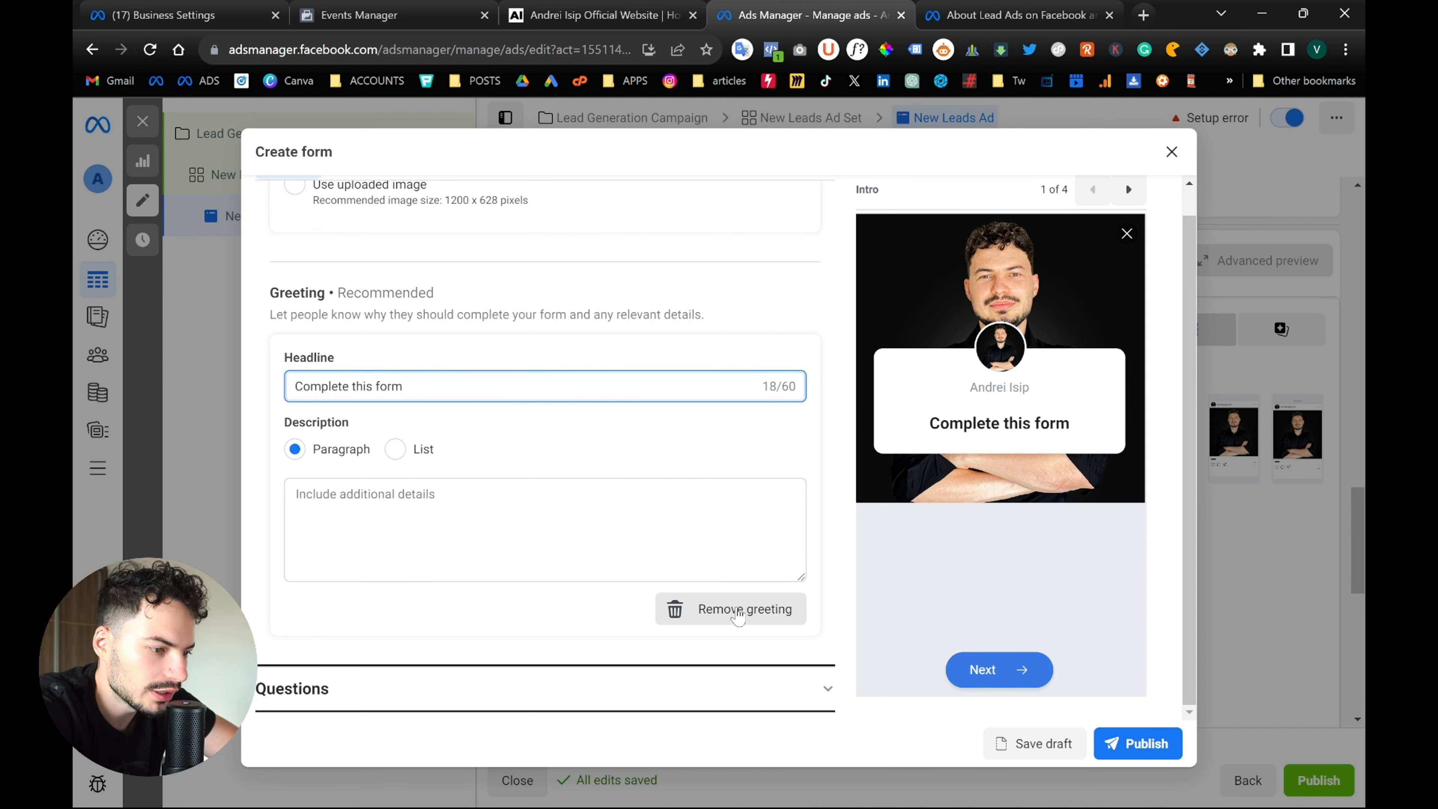
pyautogui.click(737, 610)
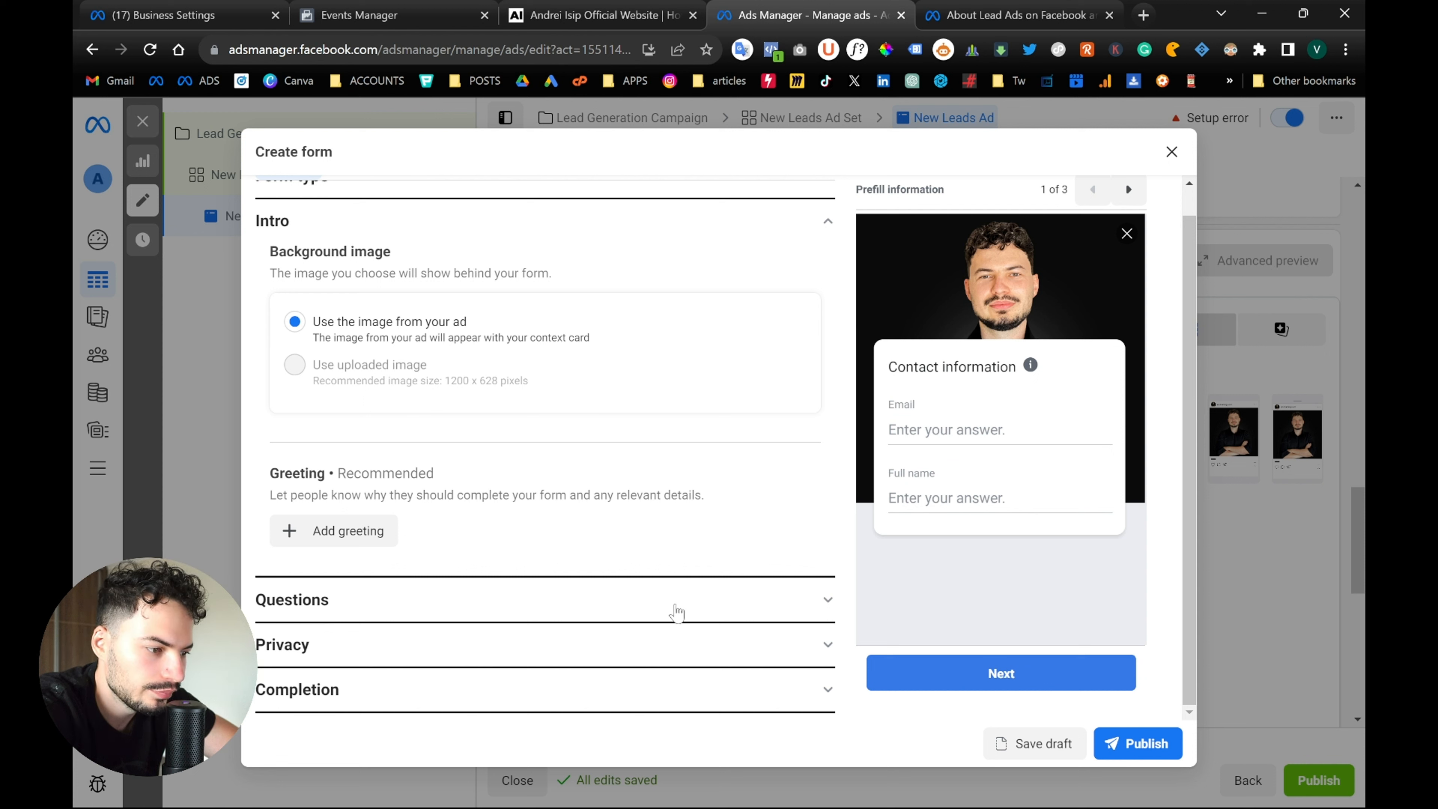
# Go to the form's Questions section and examine the categories and contact fields available for prefill questions
pyautogui.click(670, 611)
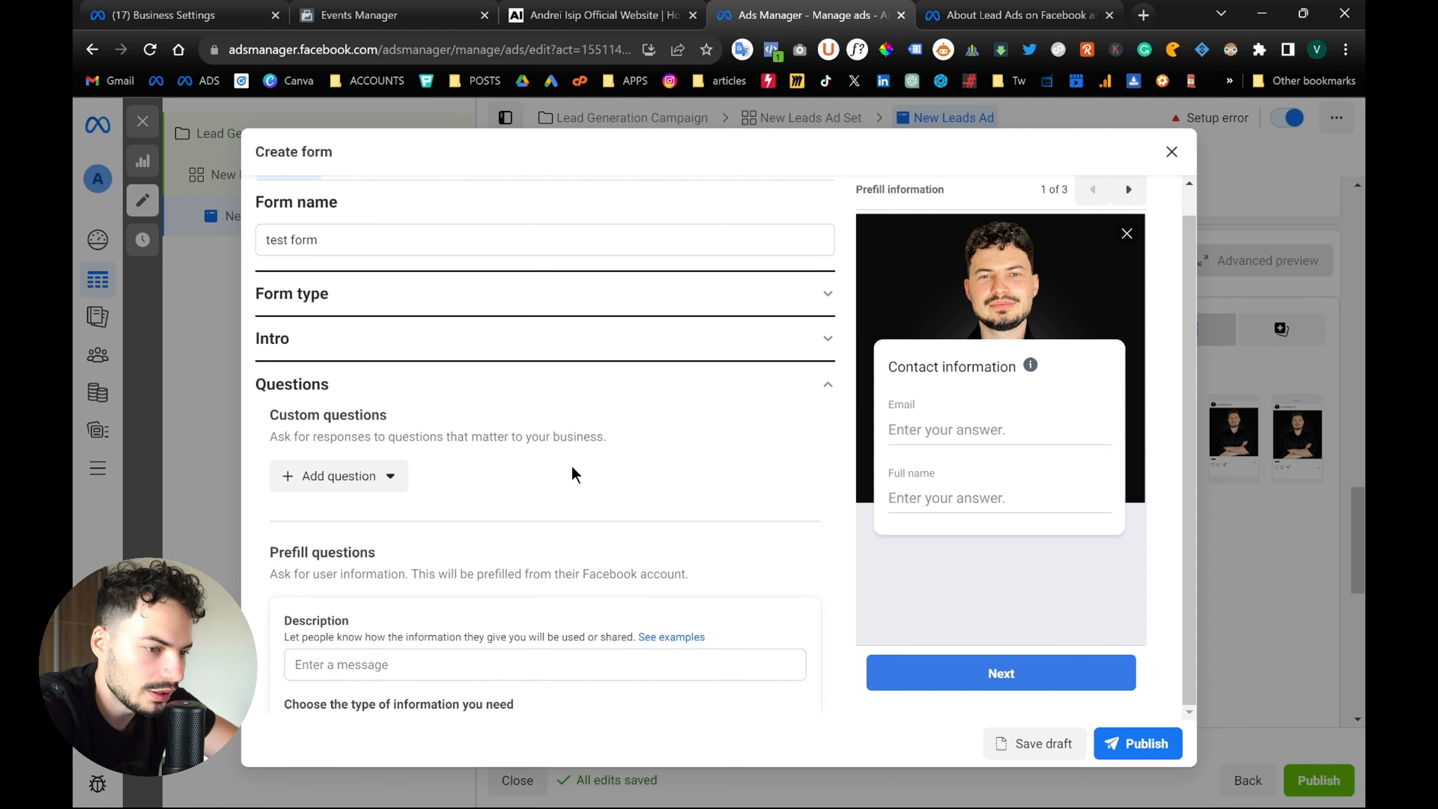
pyautogui.scroll(-1, 594, 462)
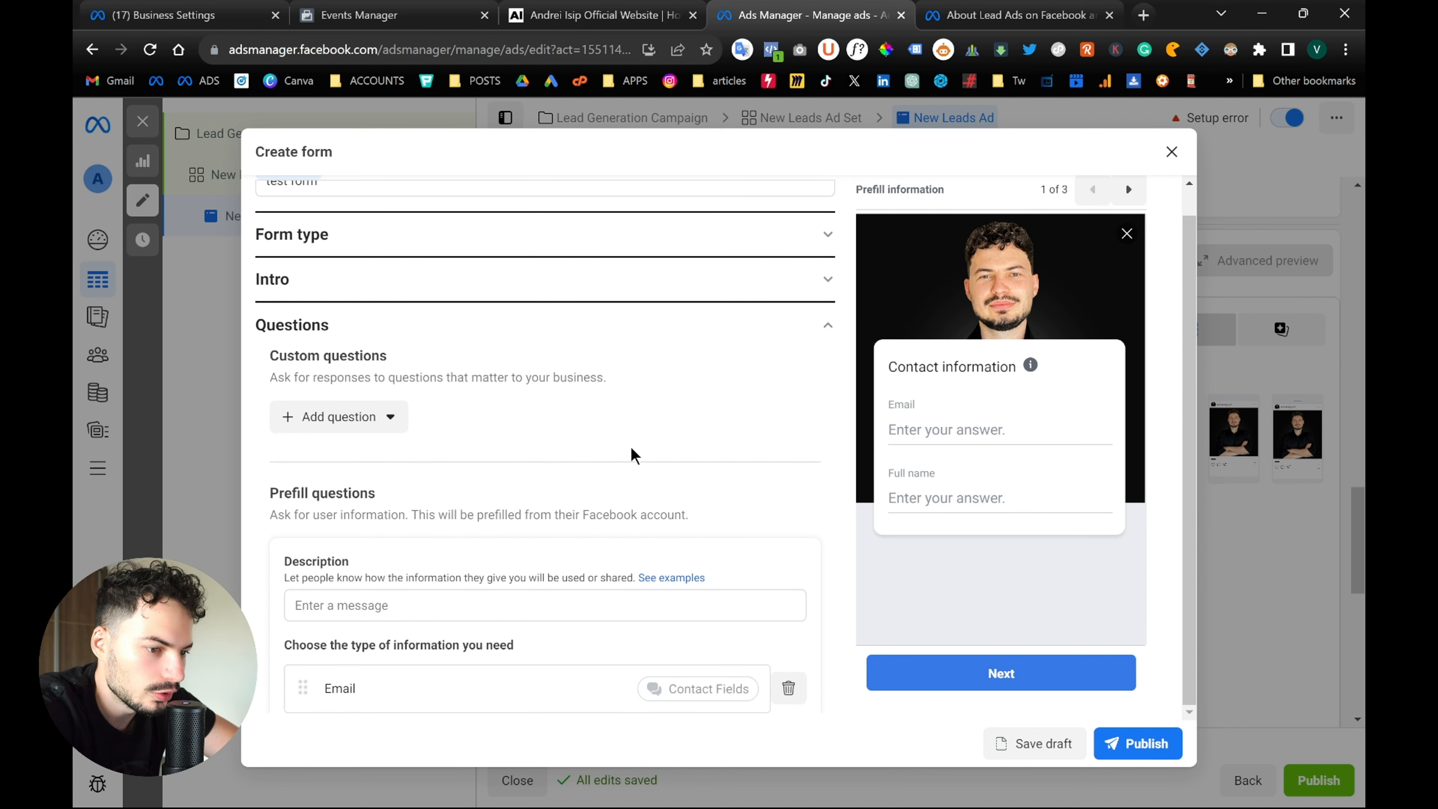
pyautogui.scroll(-1, 620, 456)
pyautogui.scroll(-3, 652, 476)
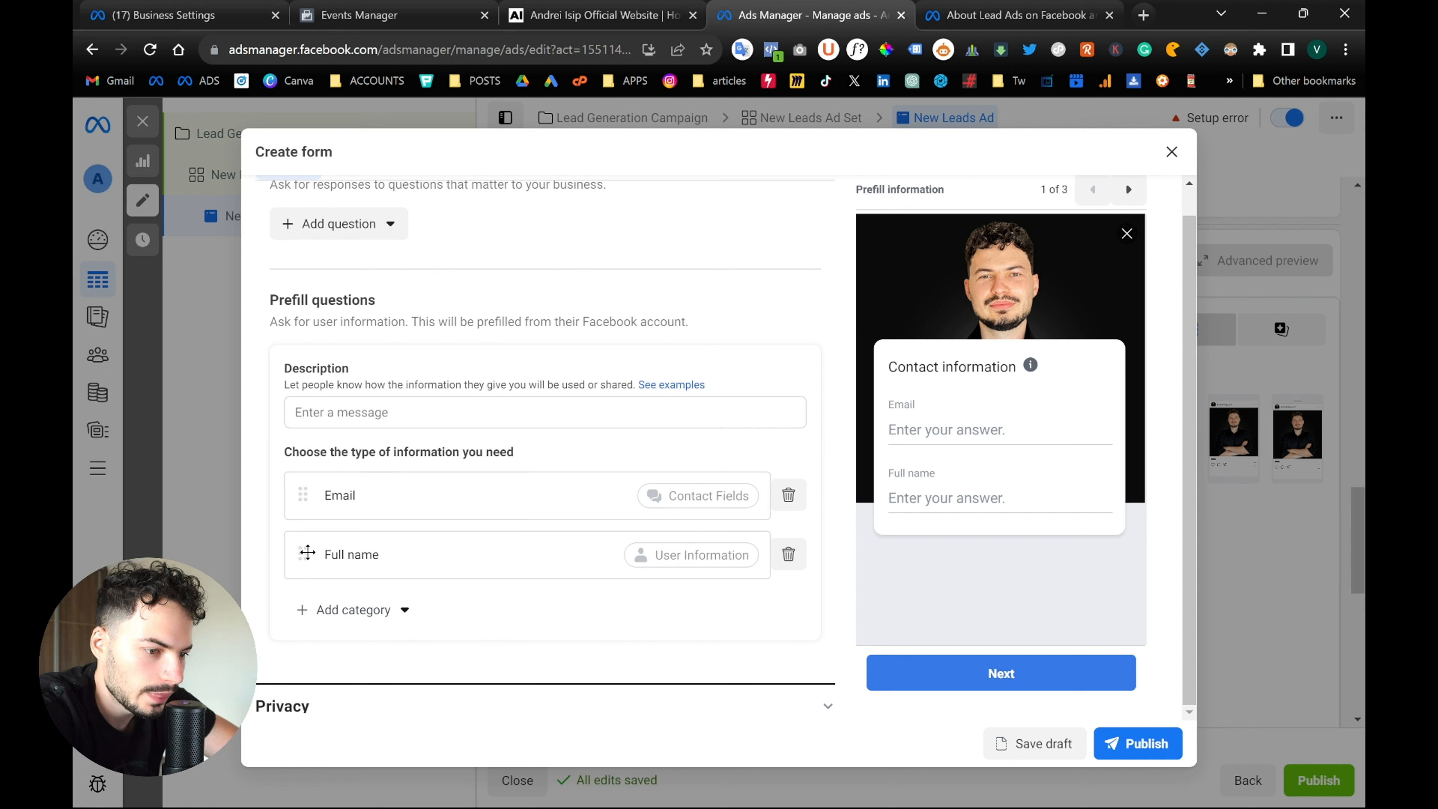
pyautogui.click(396, 610)
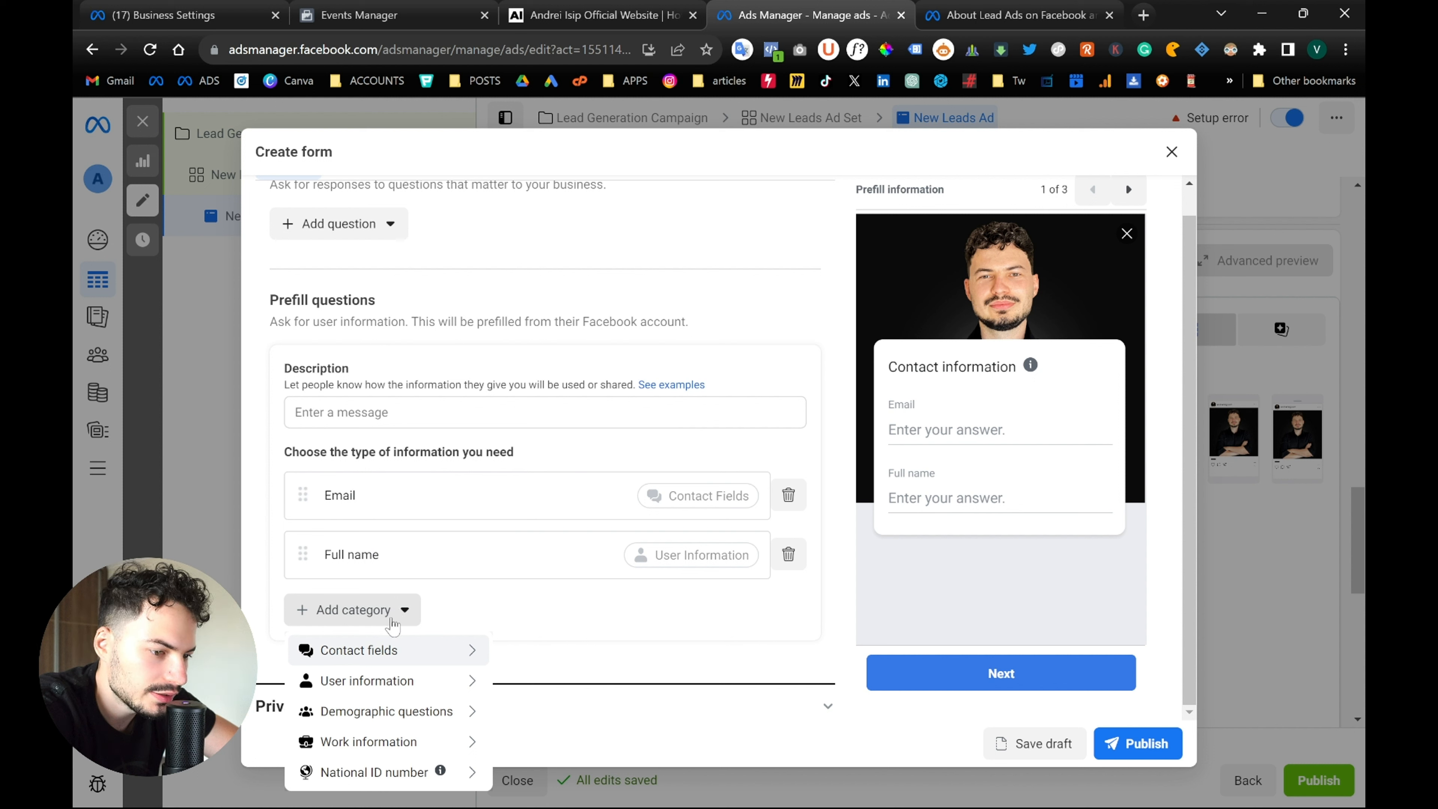
pyautogui.moveTo(396, 652)
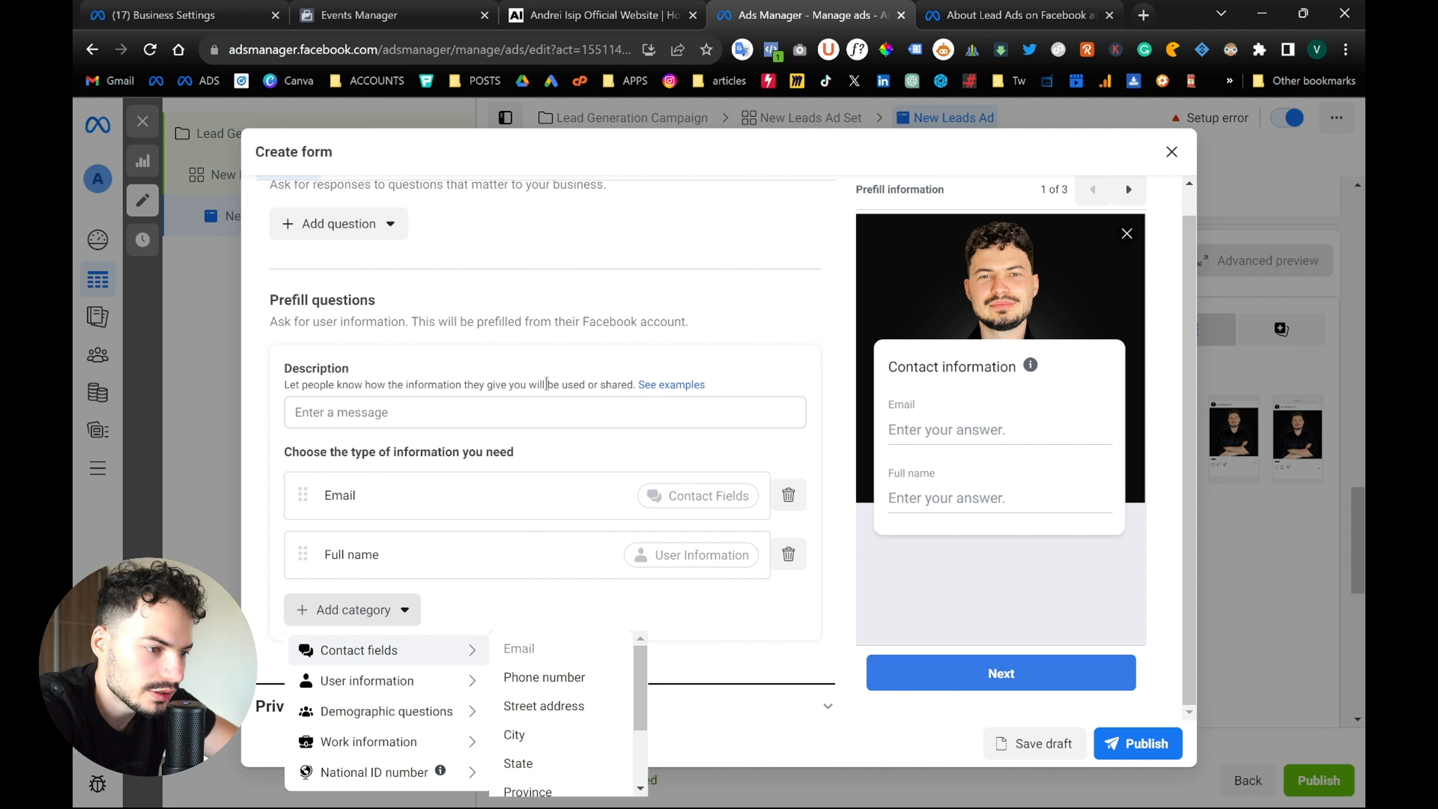
# Set the description of the prefill questions to "Complete the form below."
pyautogui.click(564, 404)
pyautogui.write('dddddd')
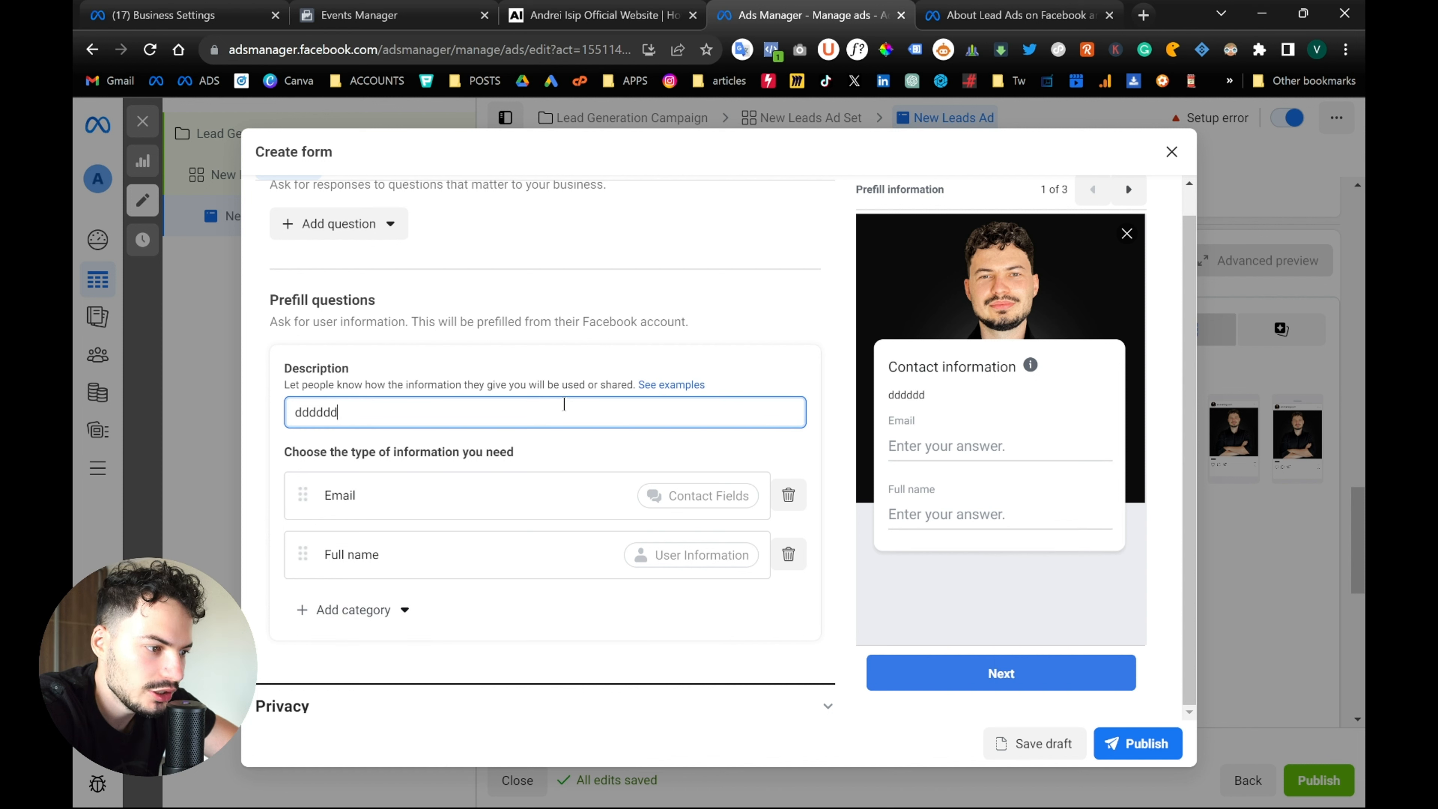
pyautogui.hotkey('ctrl', 'a')
pyautogui.write('Complete')
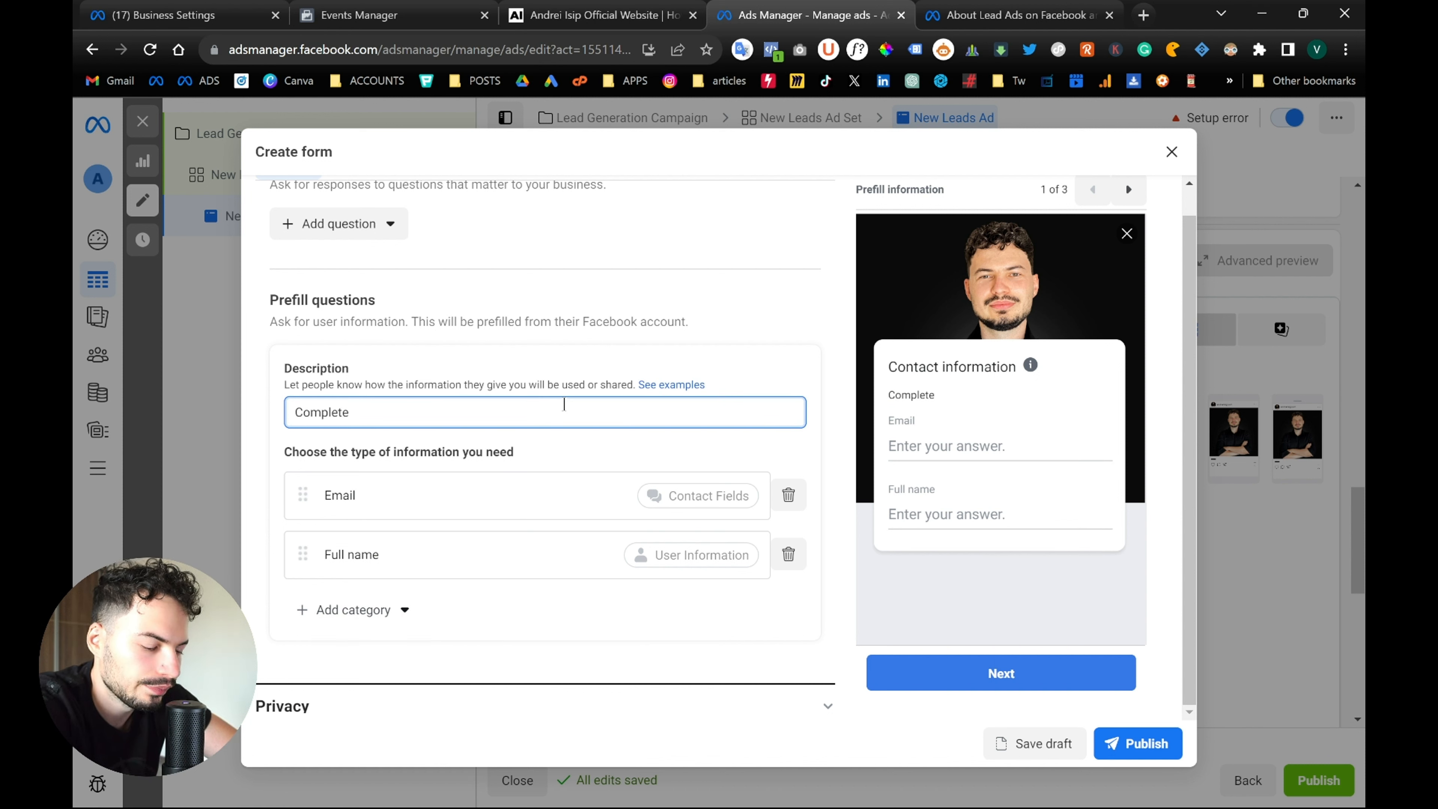
pyautogui.write(' the form below.')
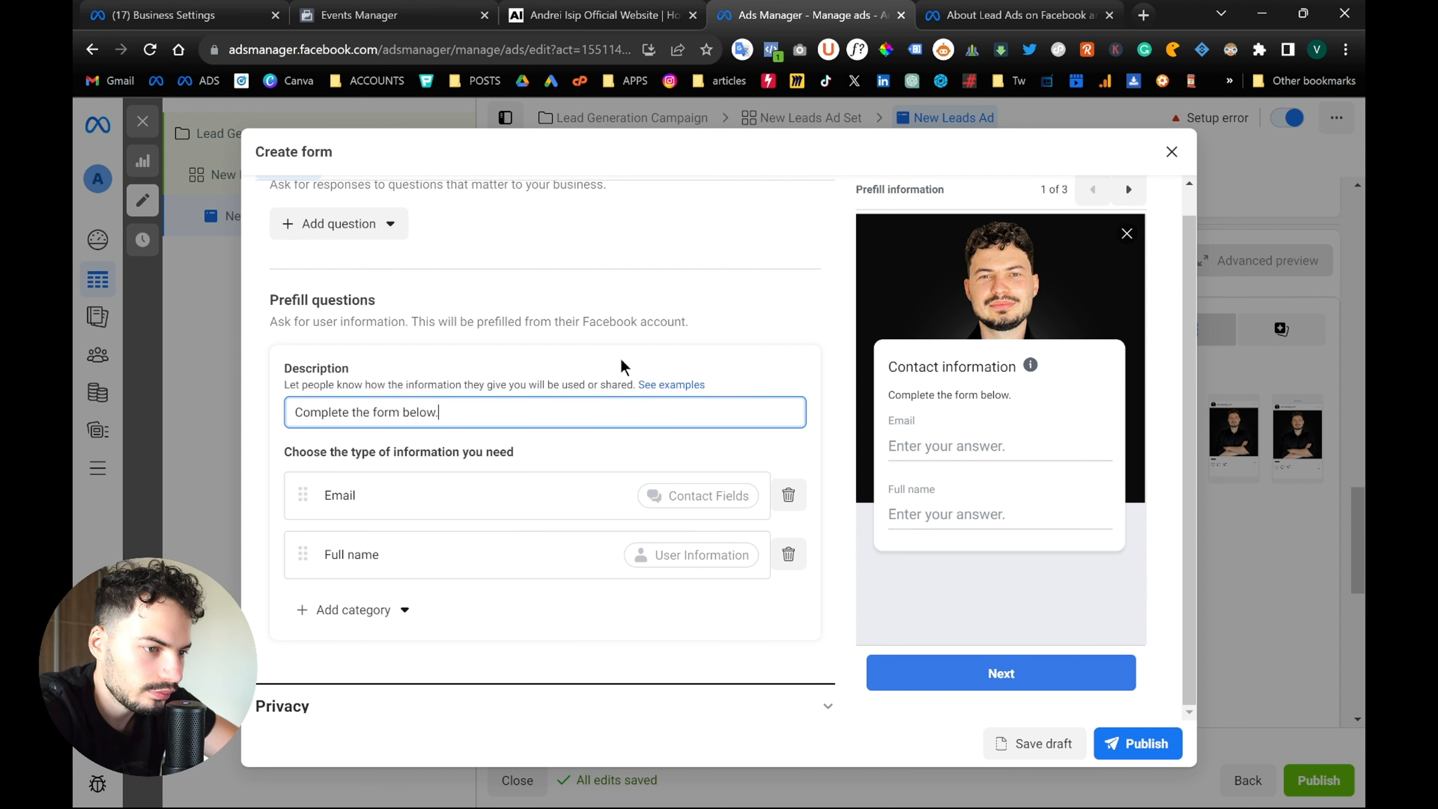
pyautogui.click(623, 369)
# Examine the custom question types on offer and check the contact information page in the form preview
pyautogui.scroll(4, 622, 368)
pyautogui.scroll(-5, 620, 368)
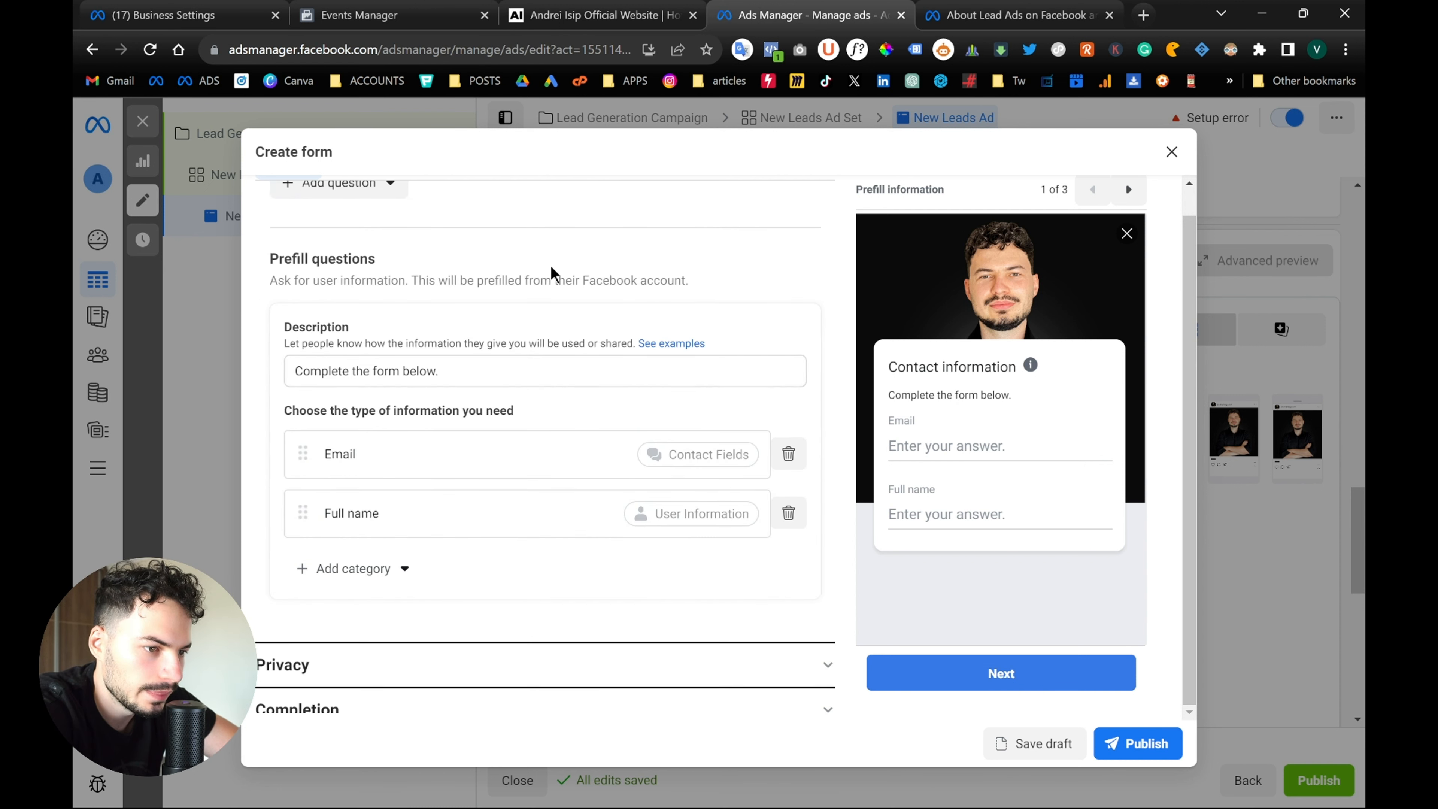
pyautogui.scroll(2, 426, 289)
pyautogui.click(375, 274)
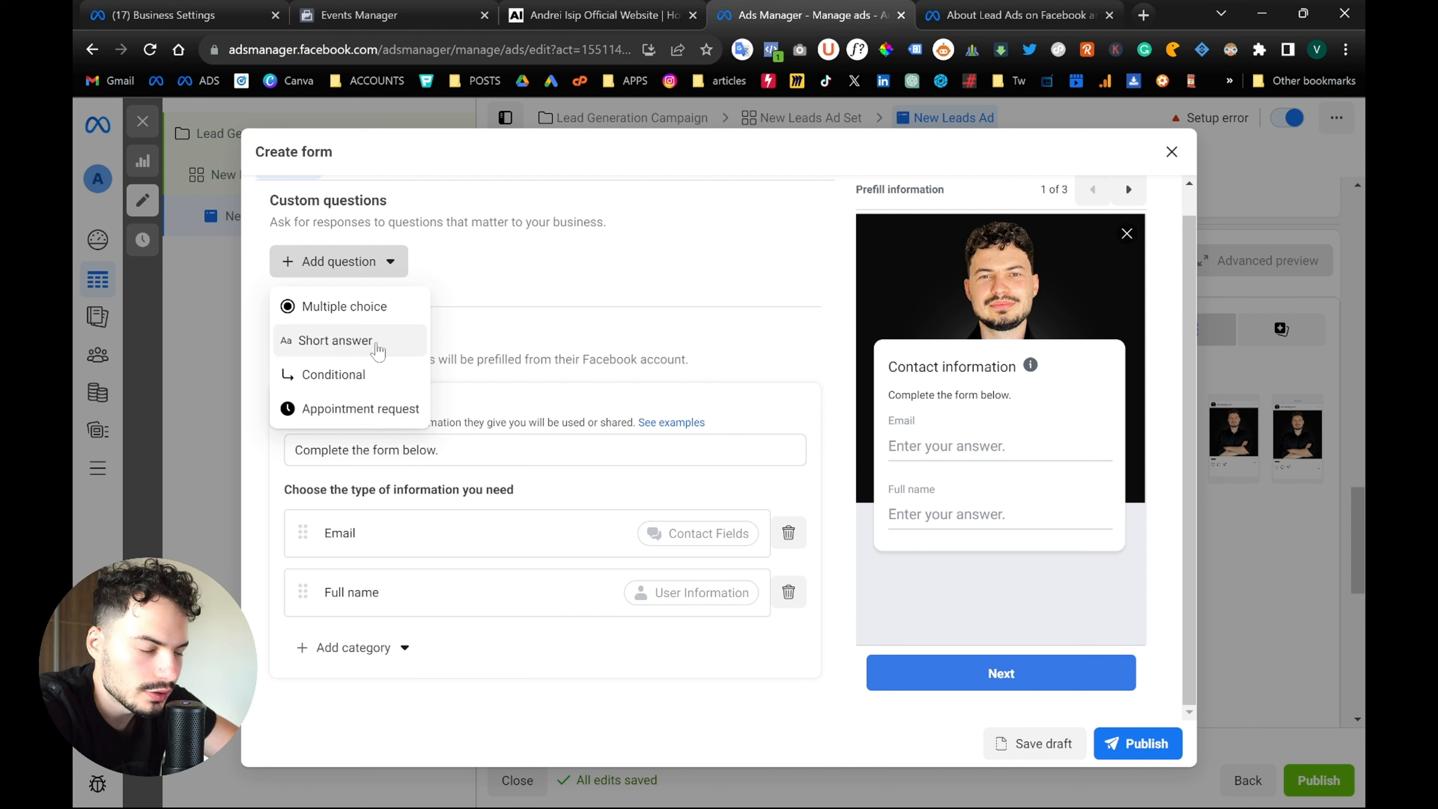
pyautogui.click(507, 326)
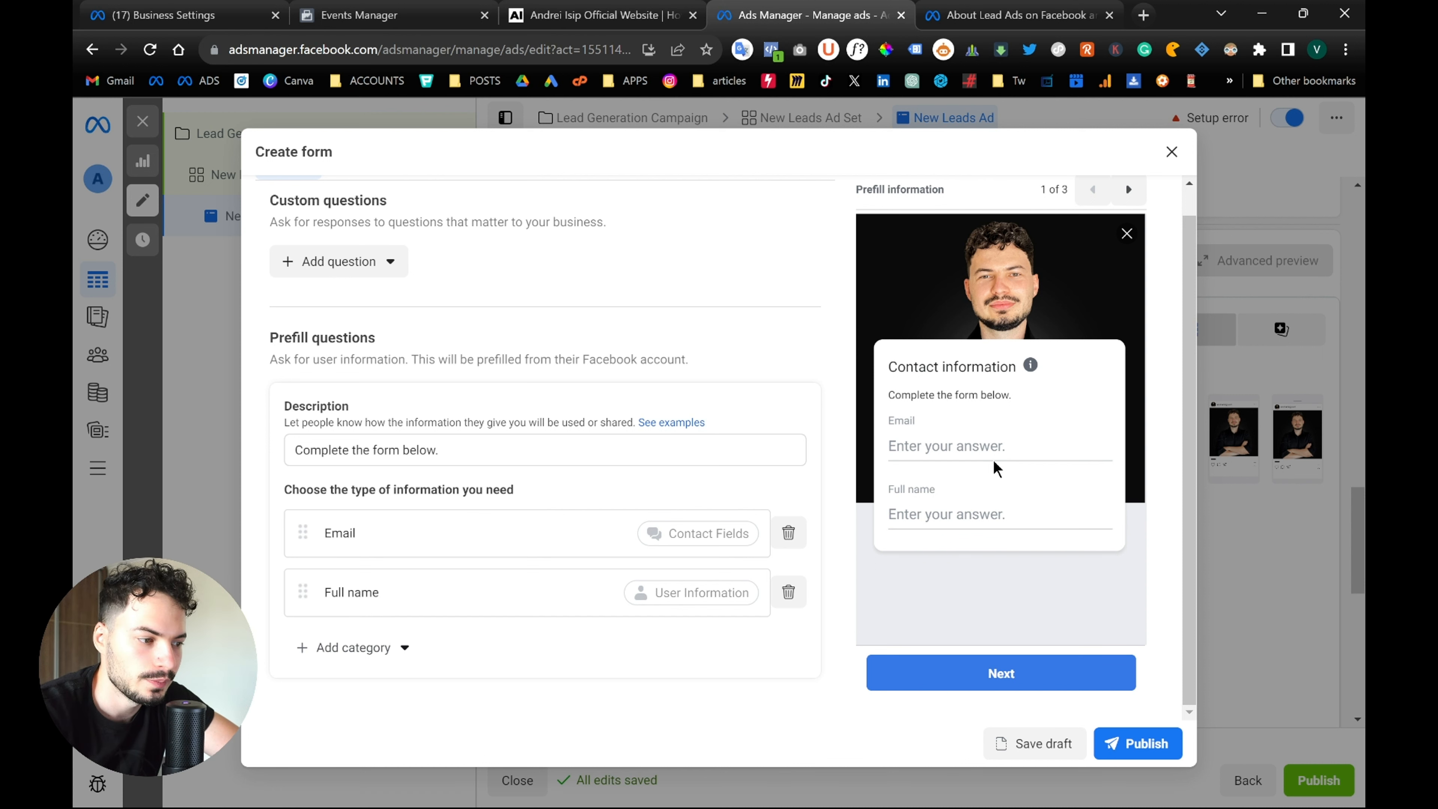
pyautogui.scroll(1, 997, 469)
pyautogui.scroll(-1, 997, 468)
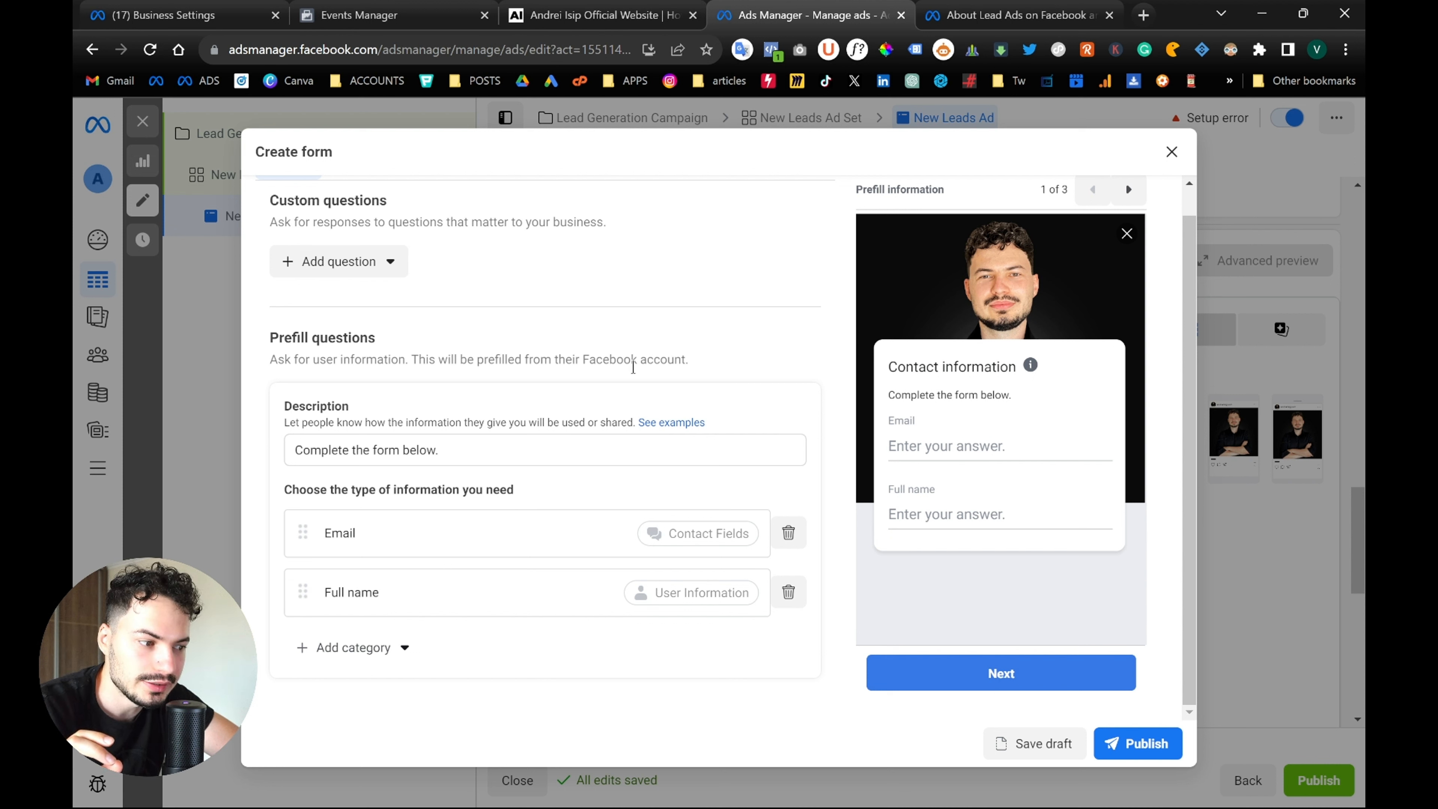
pyautogui.scroll(5, 633, 367)
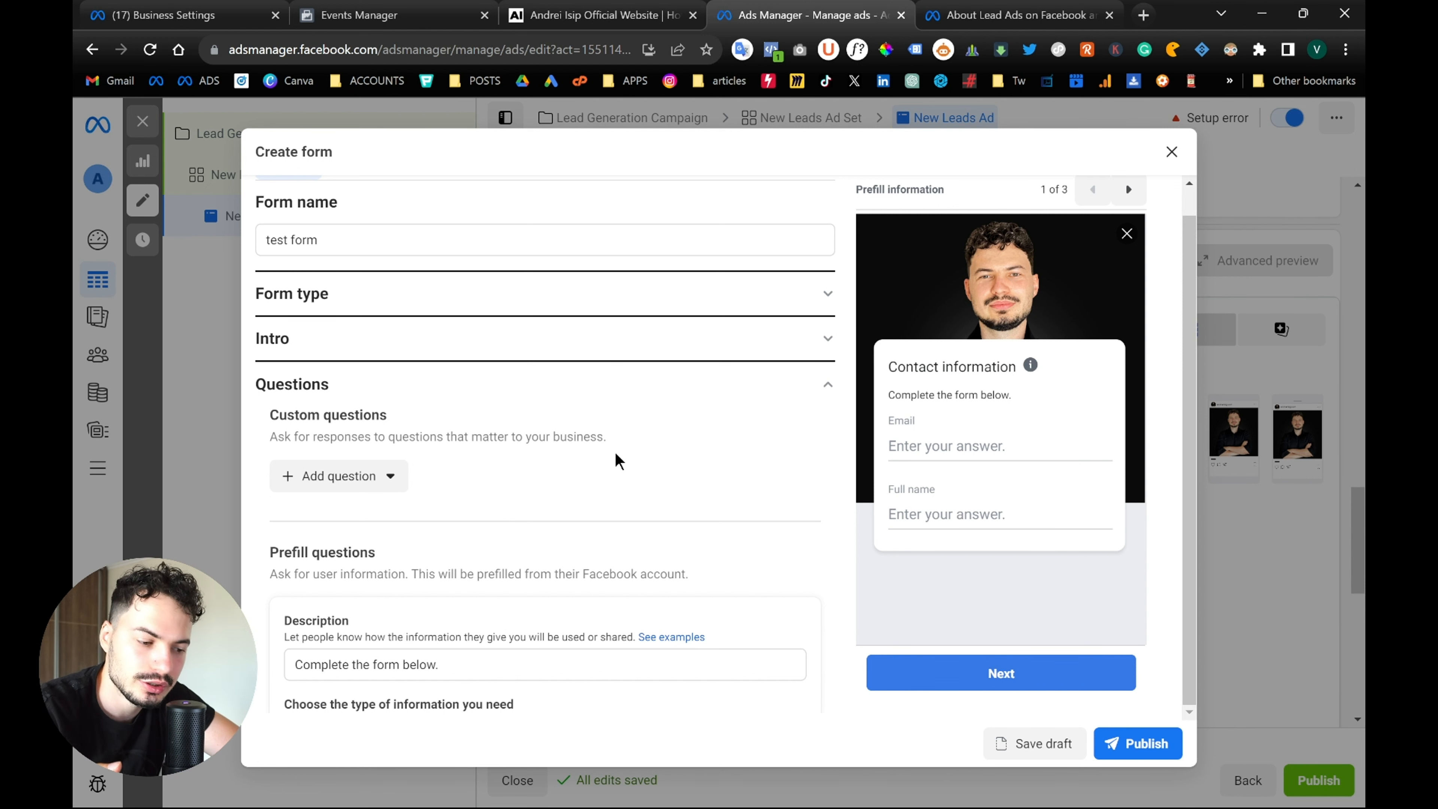
# Review the form's Privacy policy fields and the Completion message for leads, including its description, call to action and link
pyautogui.scroll(-2, 673, 453)
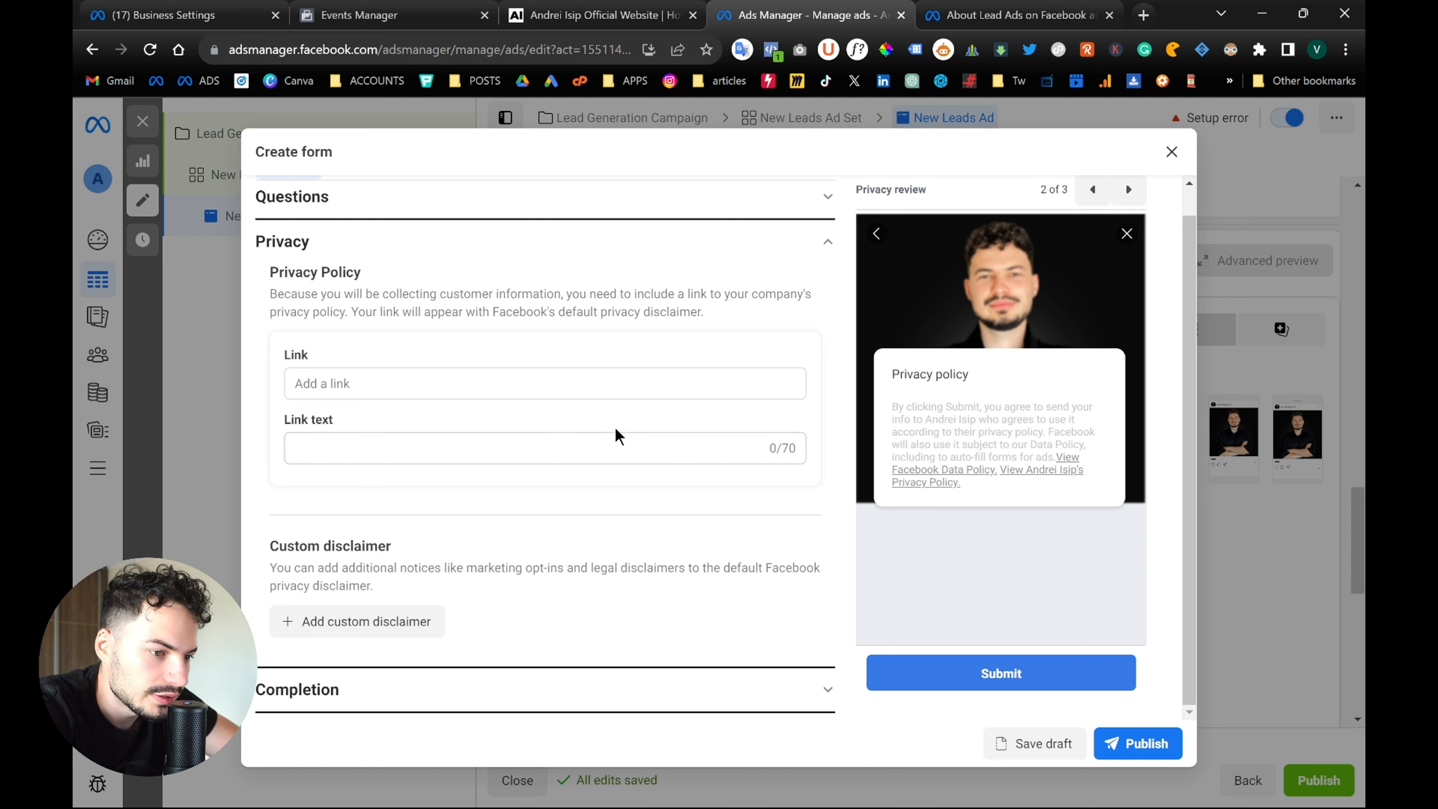
pyautogui.scroll(1, 619, 438)
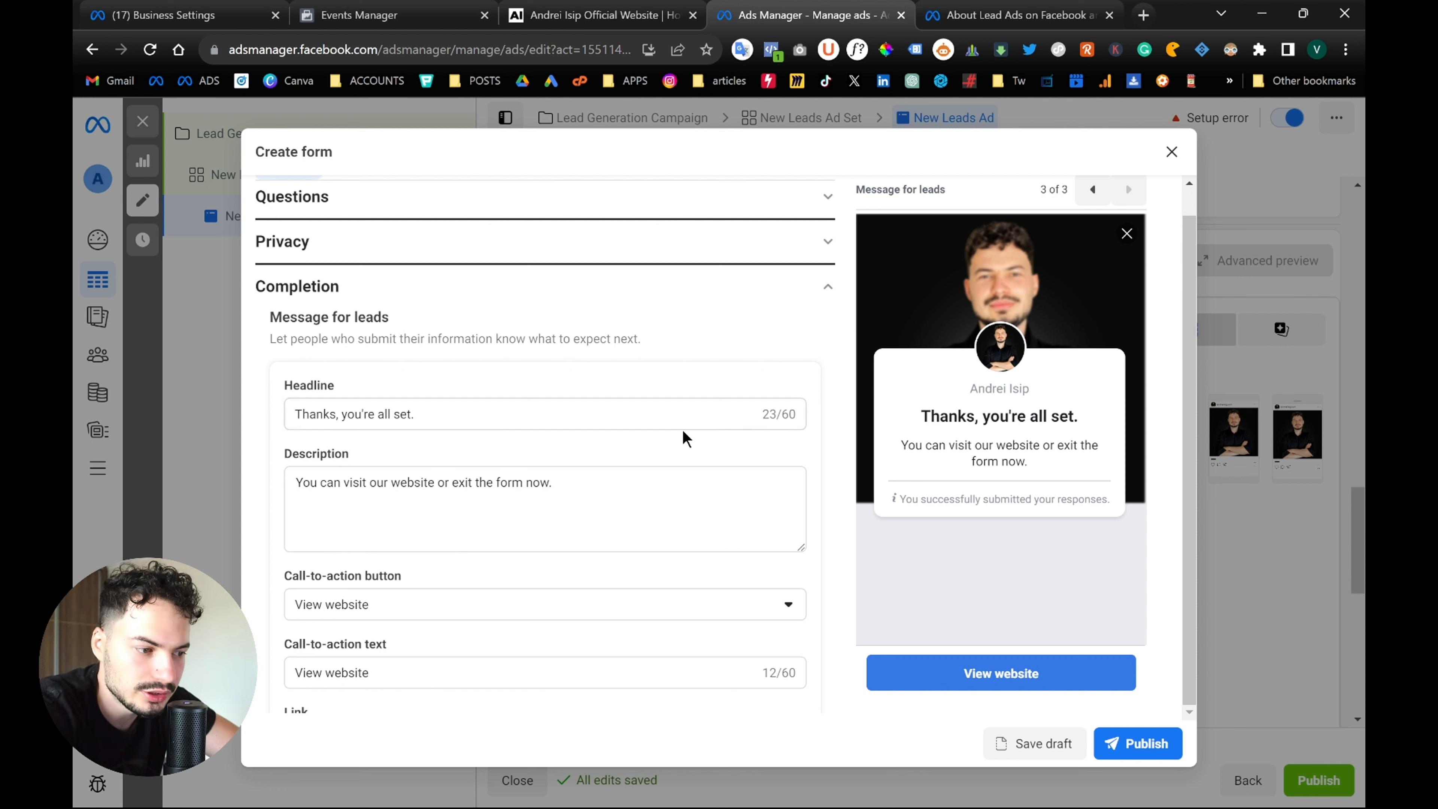
pyautogui.click(595, 476)
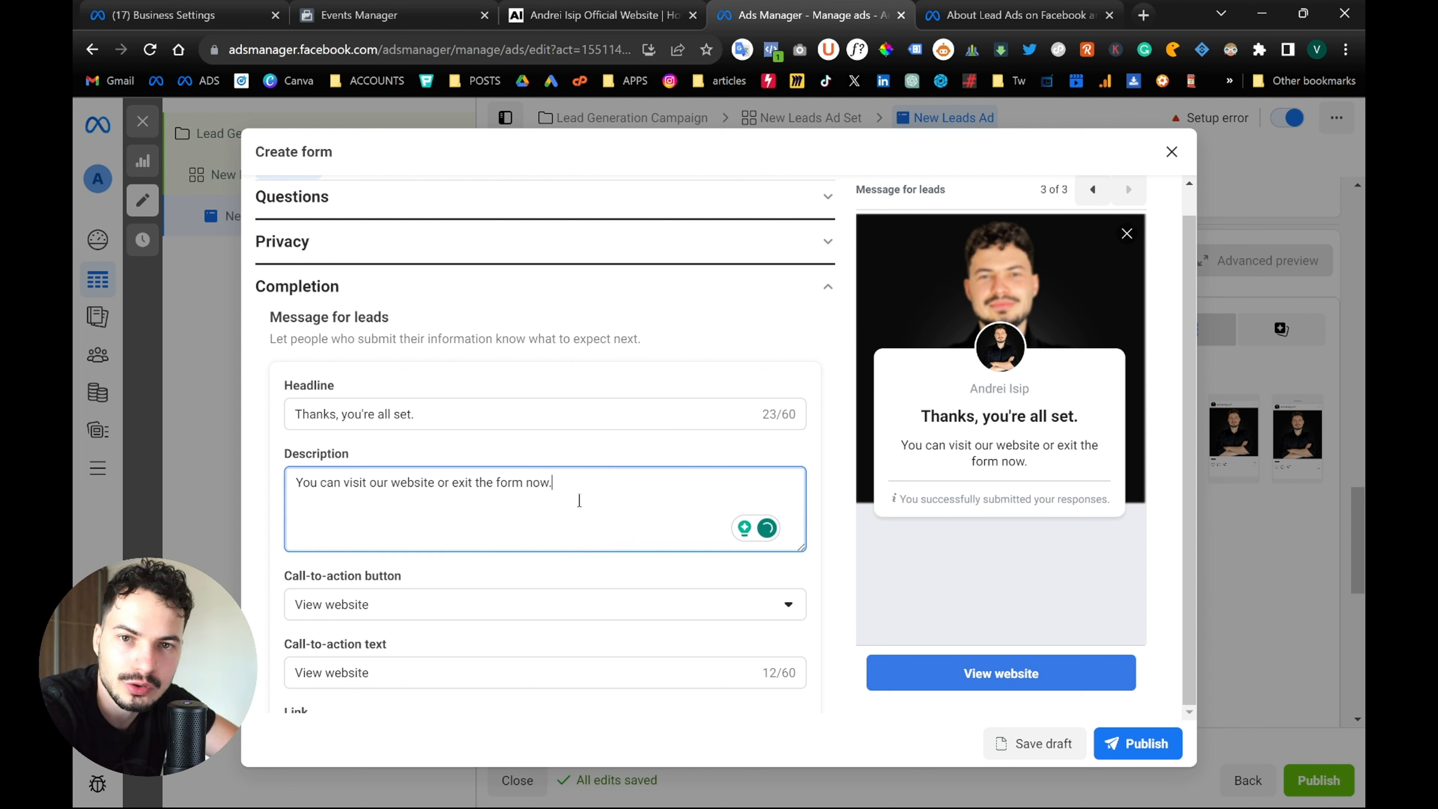
pyautogui.scroll(-2, 589, 503)
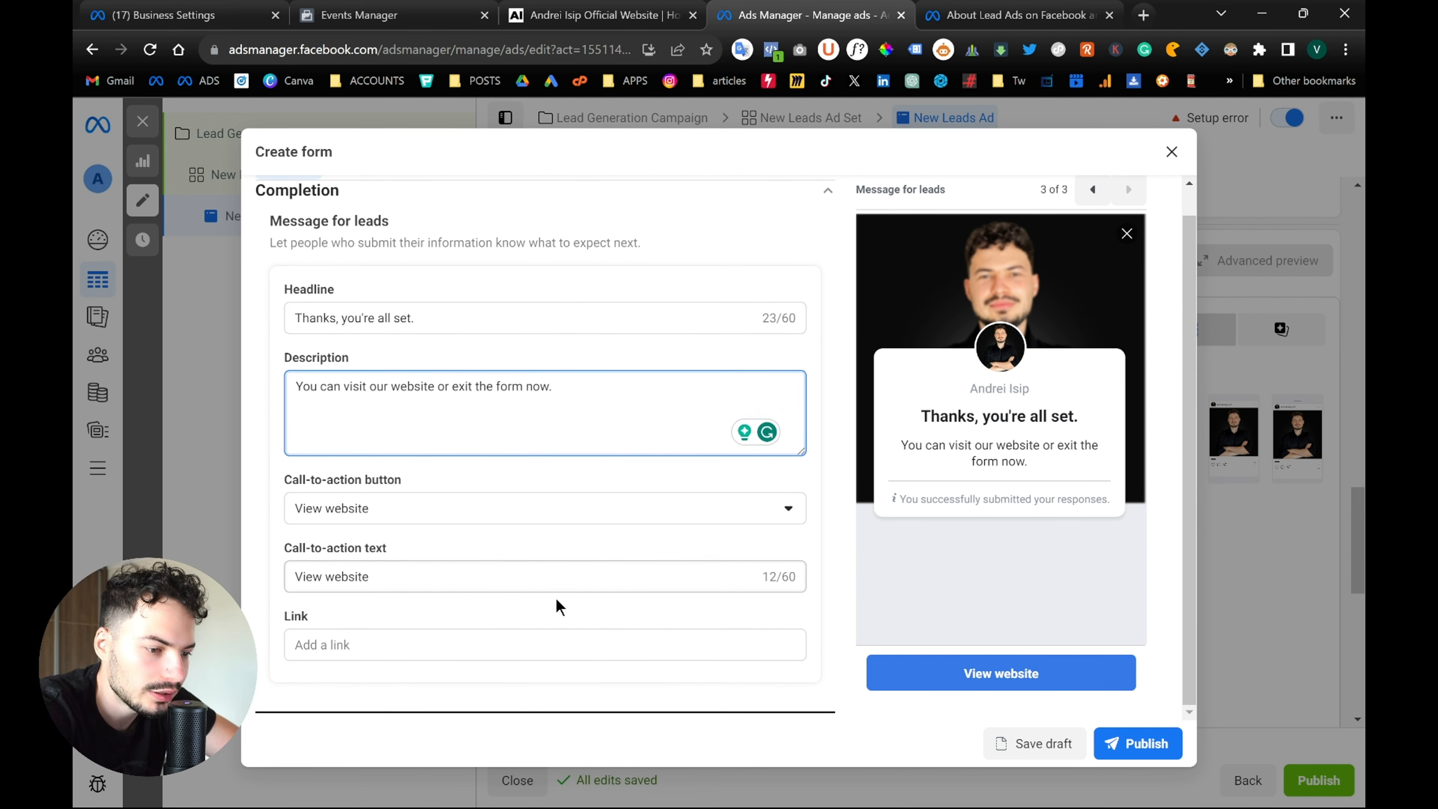
# Try the Call business and Download options for the call-to-action button of the form's completion message
pyautogui.click(520, 652)
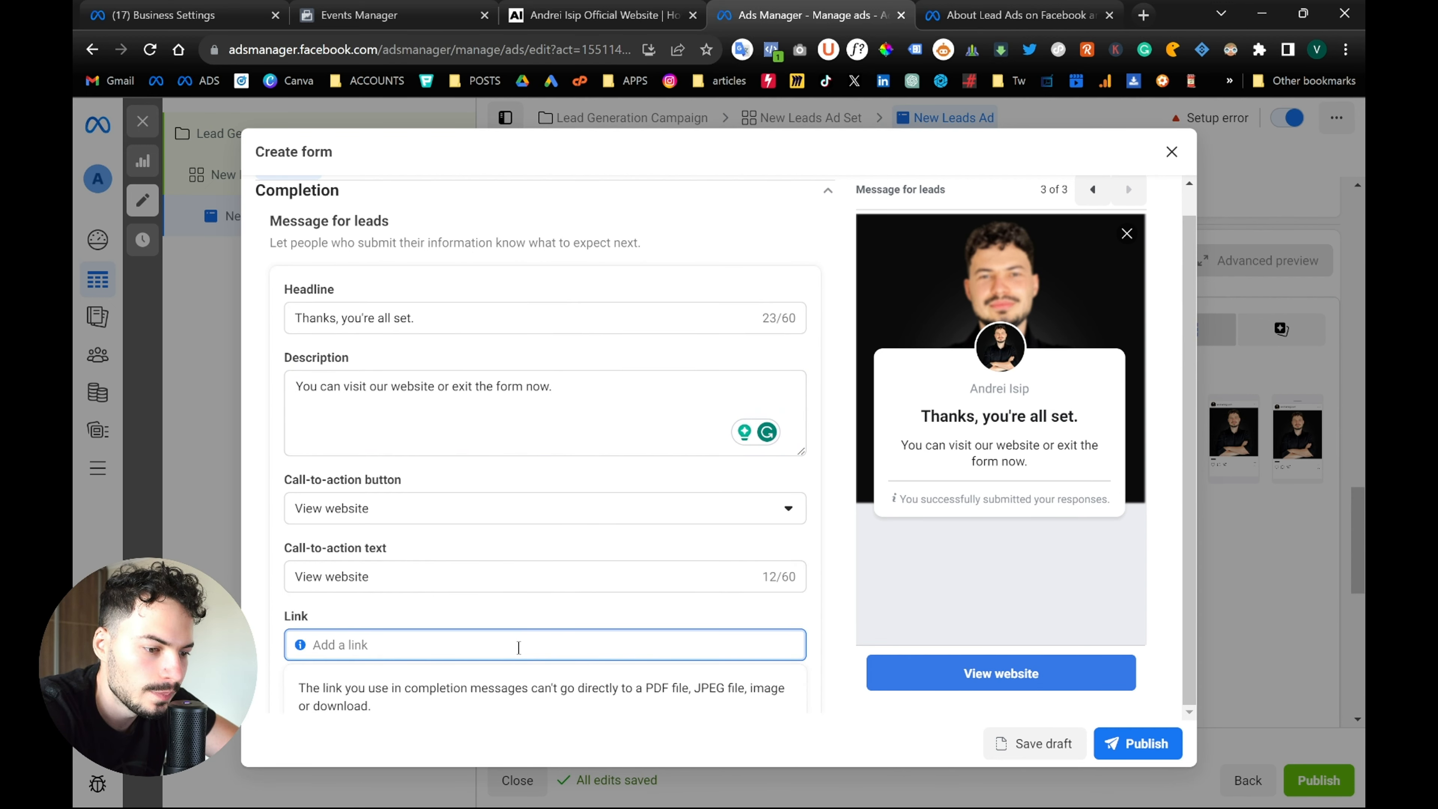
pyautogui.click(564, 620)
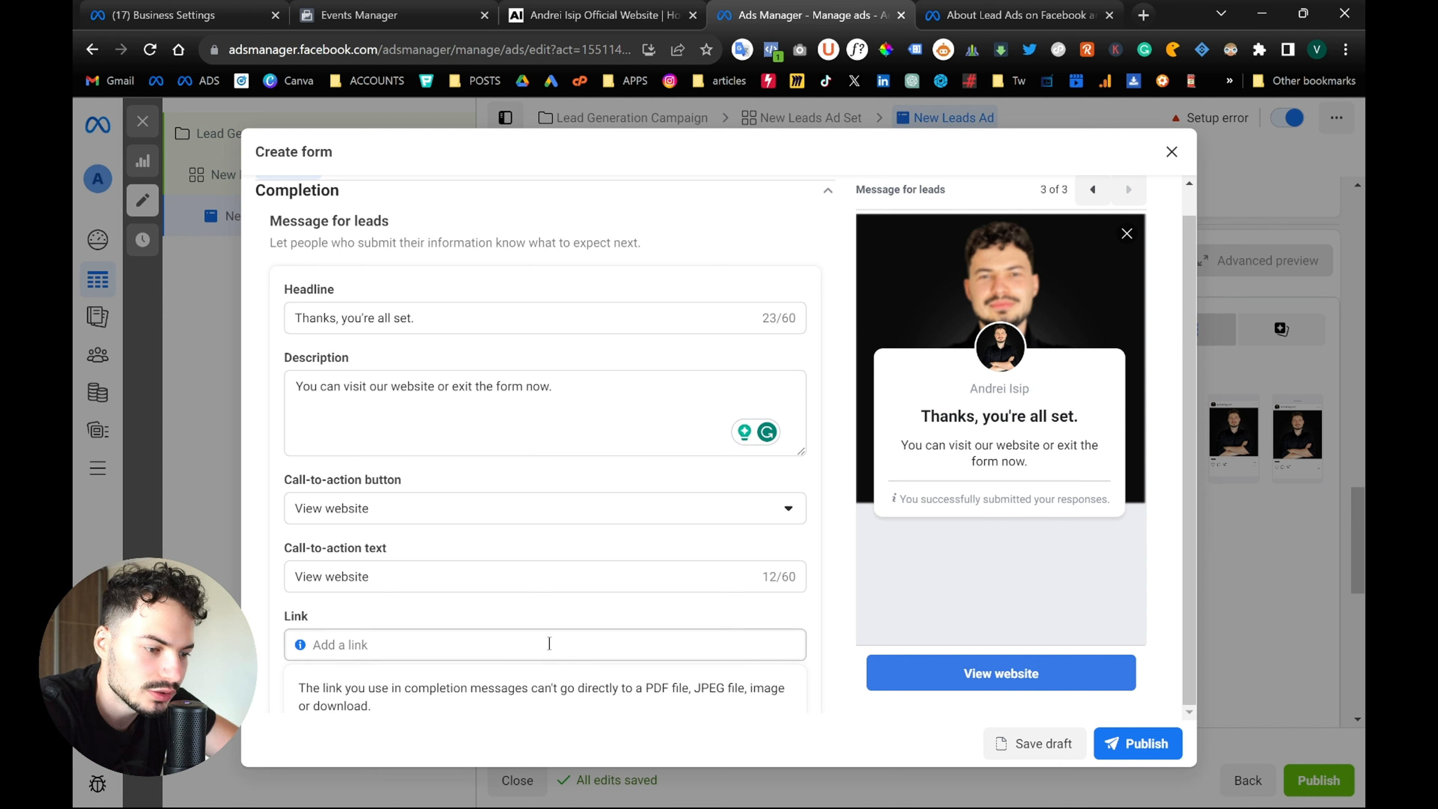
pyautogui.click(626, 514)
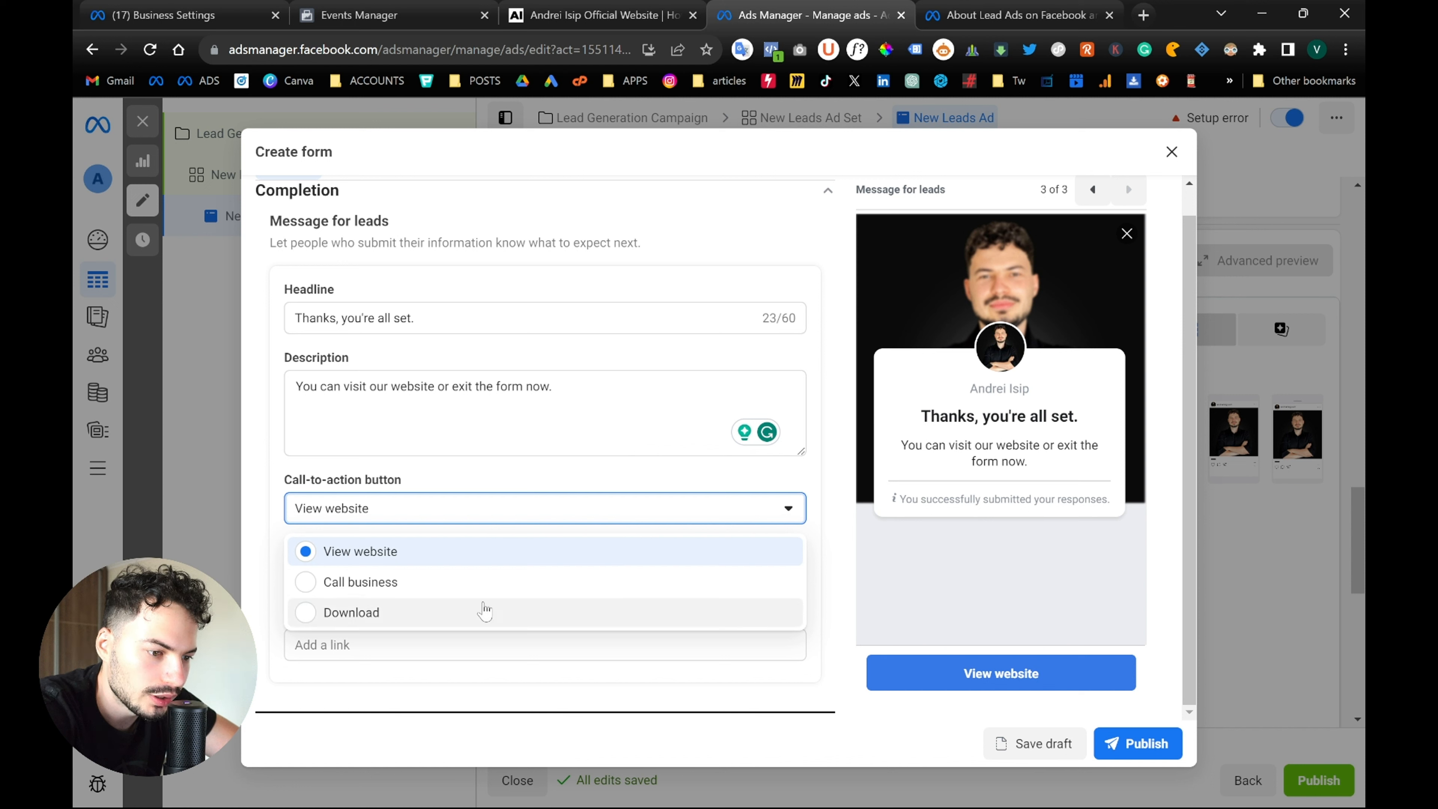
pyautogui.click(455, 592)
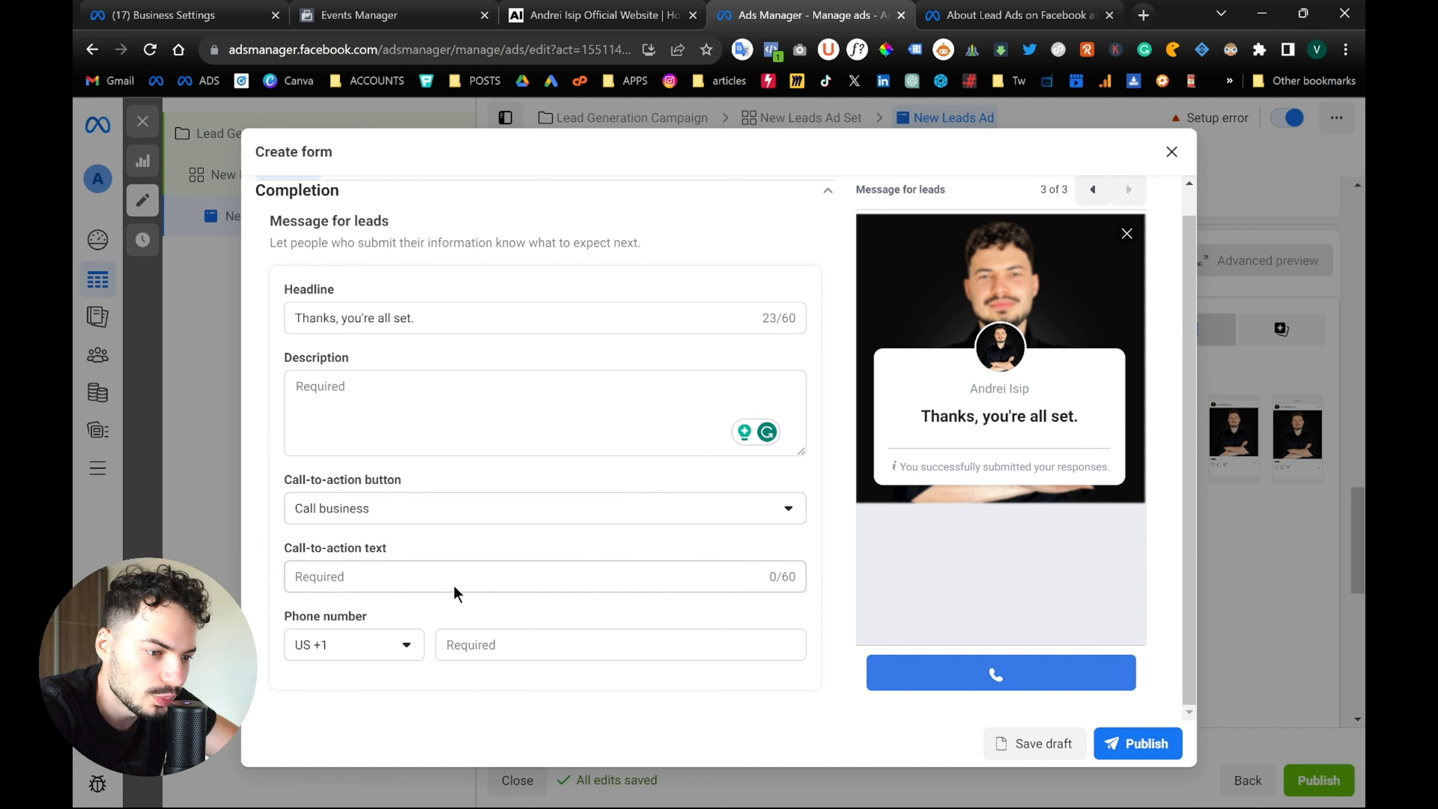
pyautogui.click(553, 525)
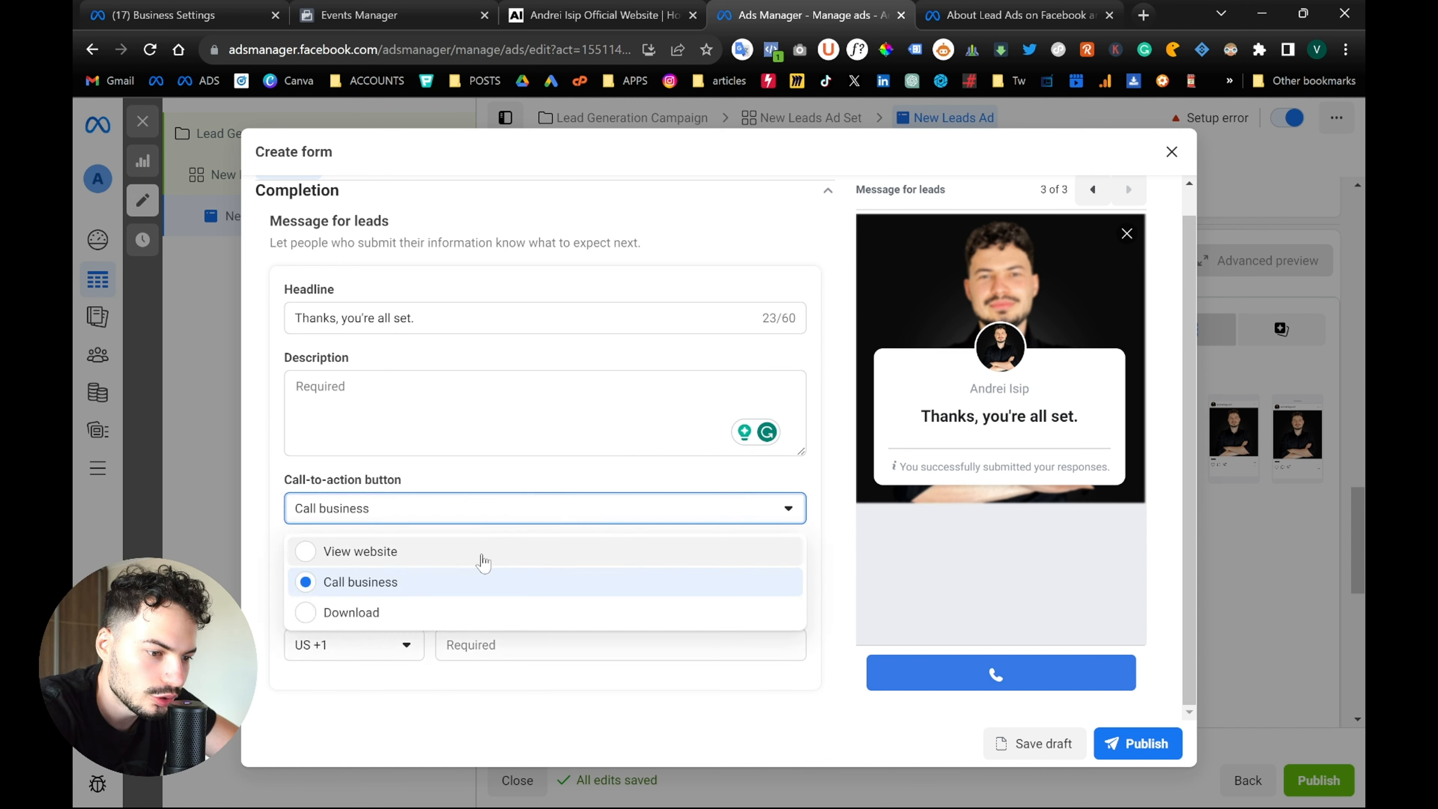
pyautogui.click(390, 614)
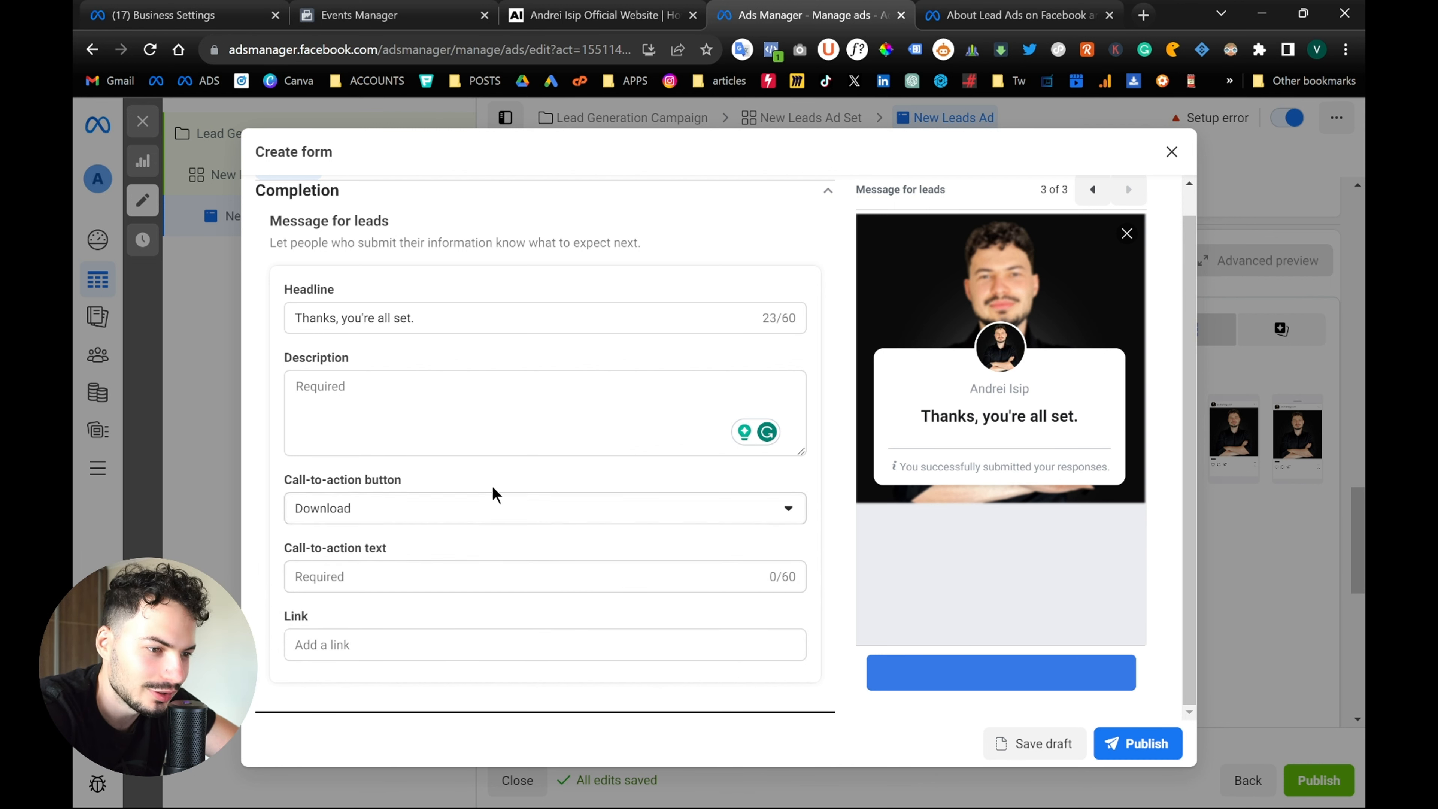
pyautogui.scroll(5, 491, 488)
pyautogui.scroll(-5, 628, 402)
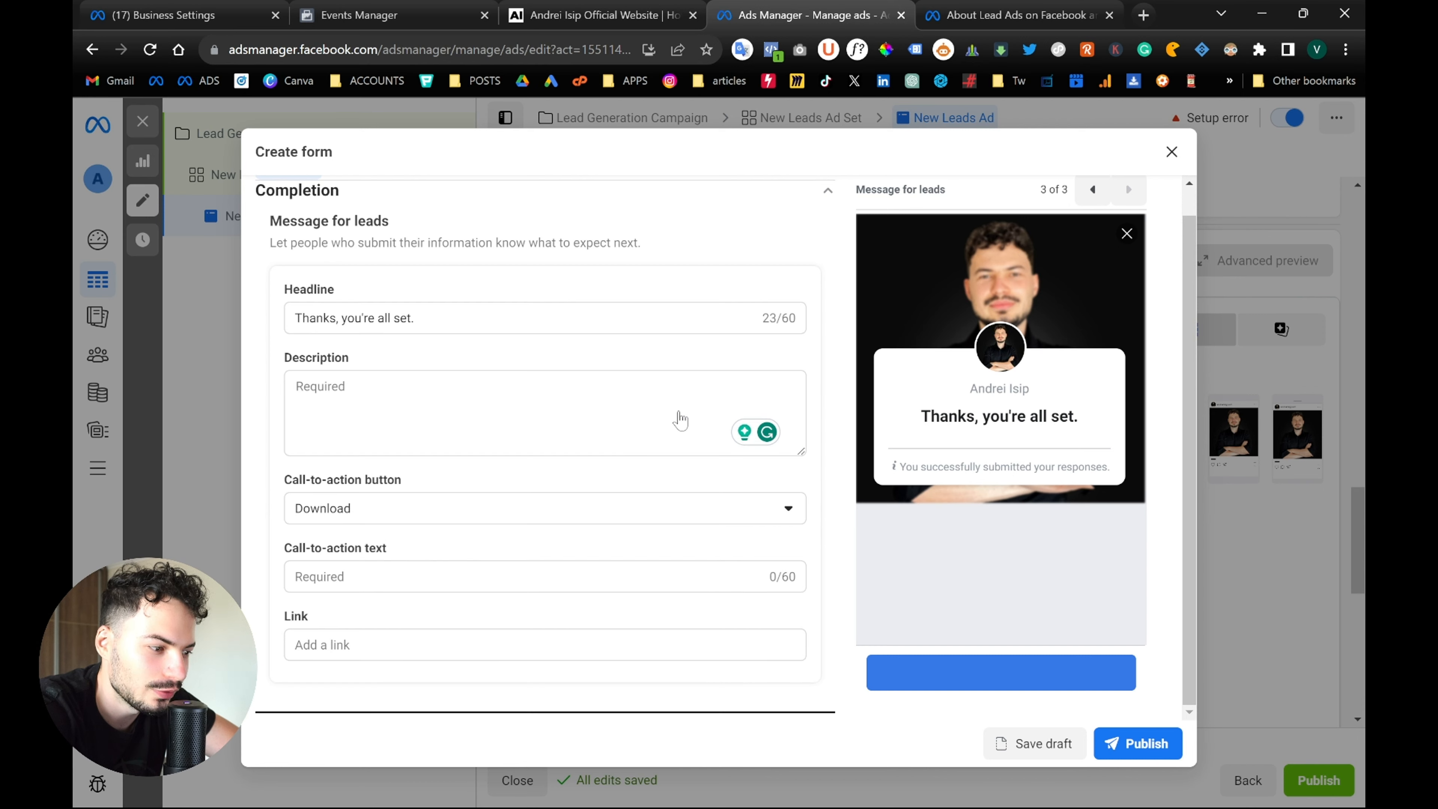
pyautogui.click(578, 510)
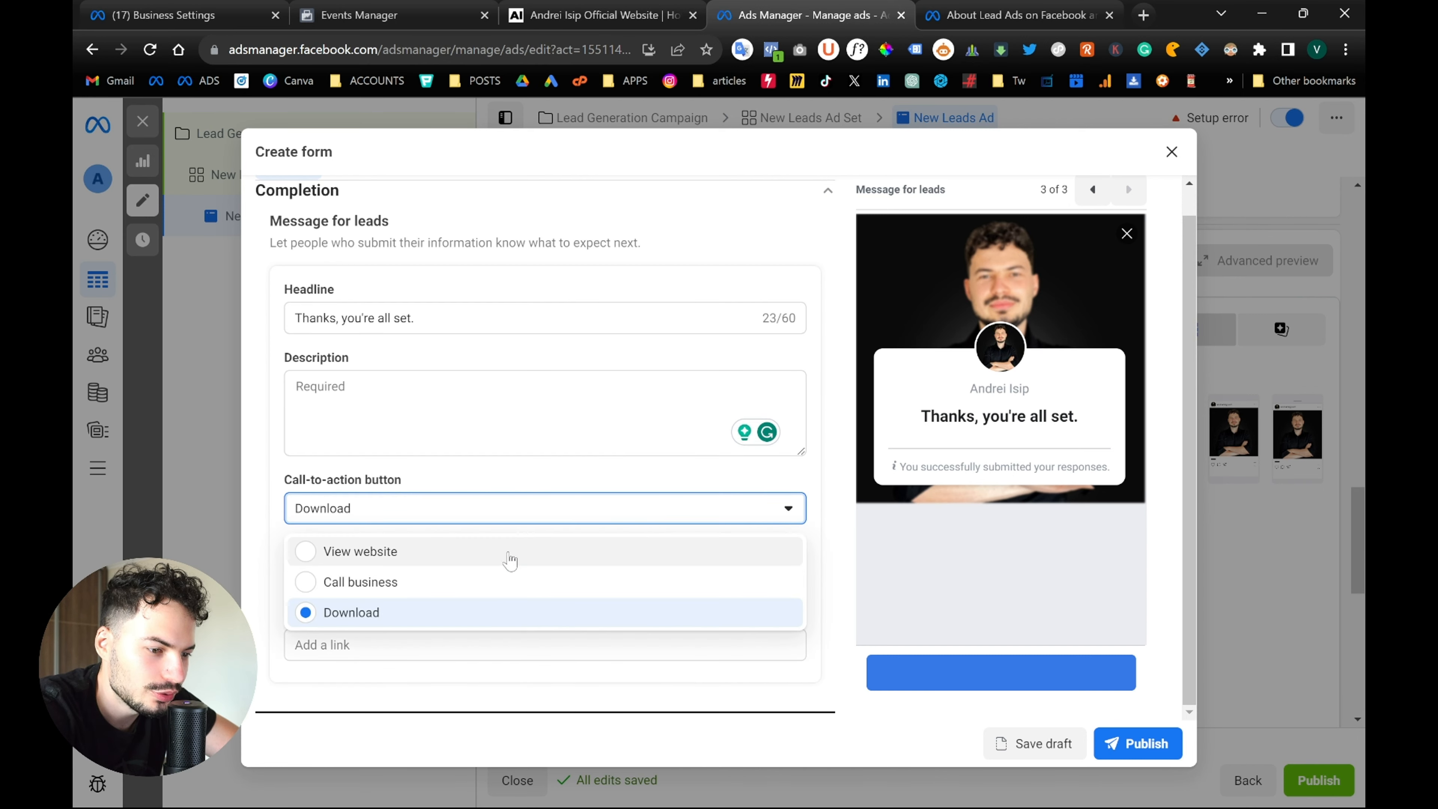
pyautogui.click(521, 553)
pyautogui.click(515, 578)
pyautogui.write('Visit website')
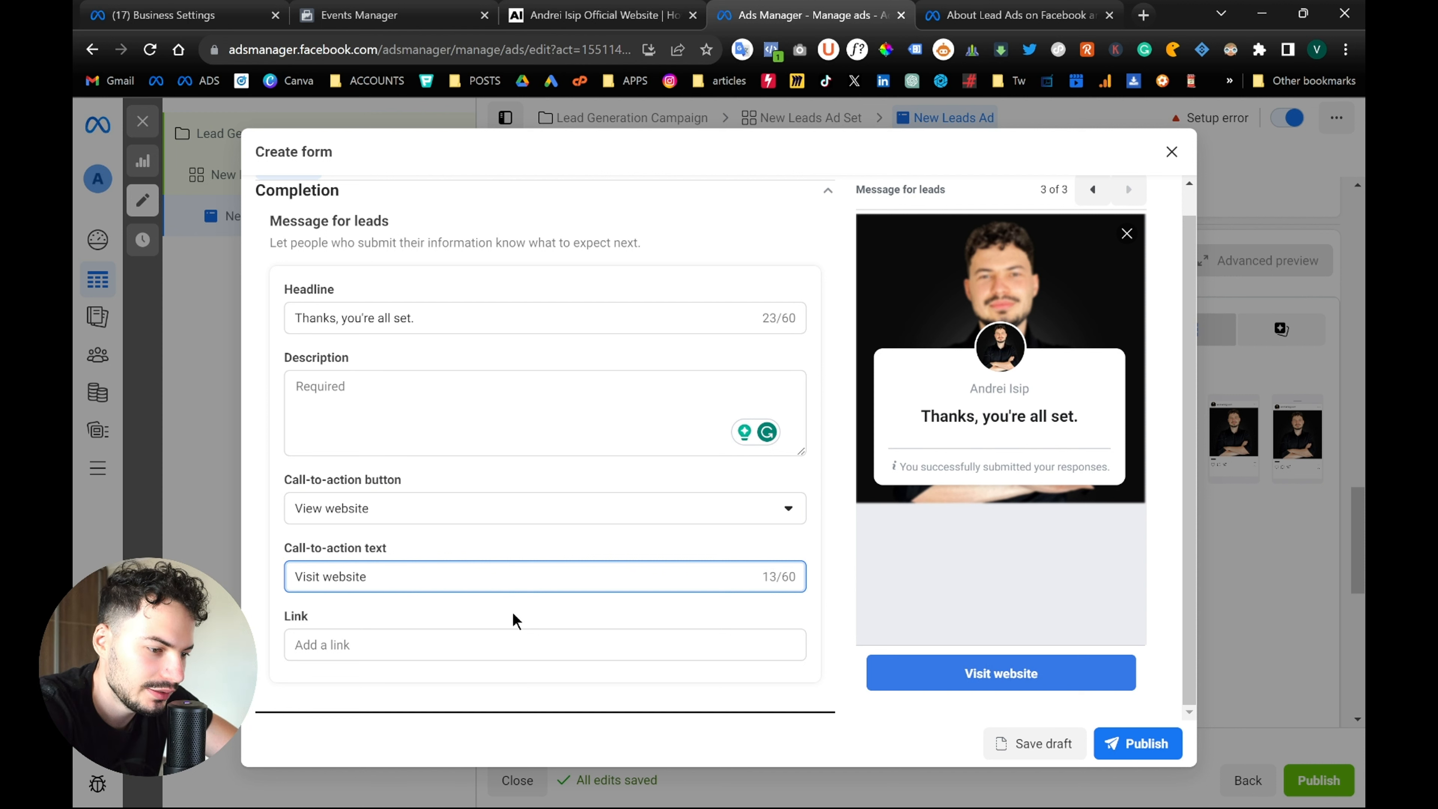
pyautogui.click(512, 638)
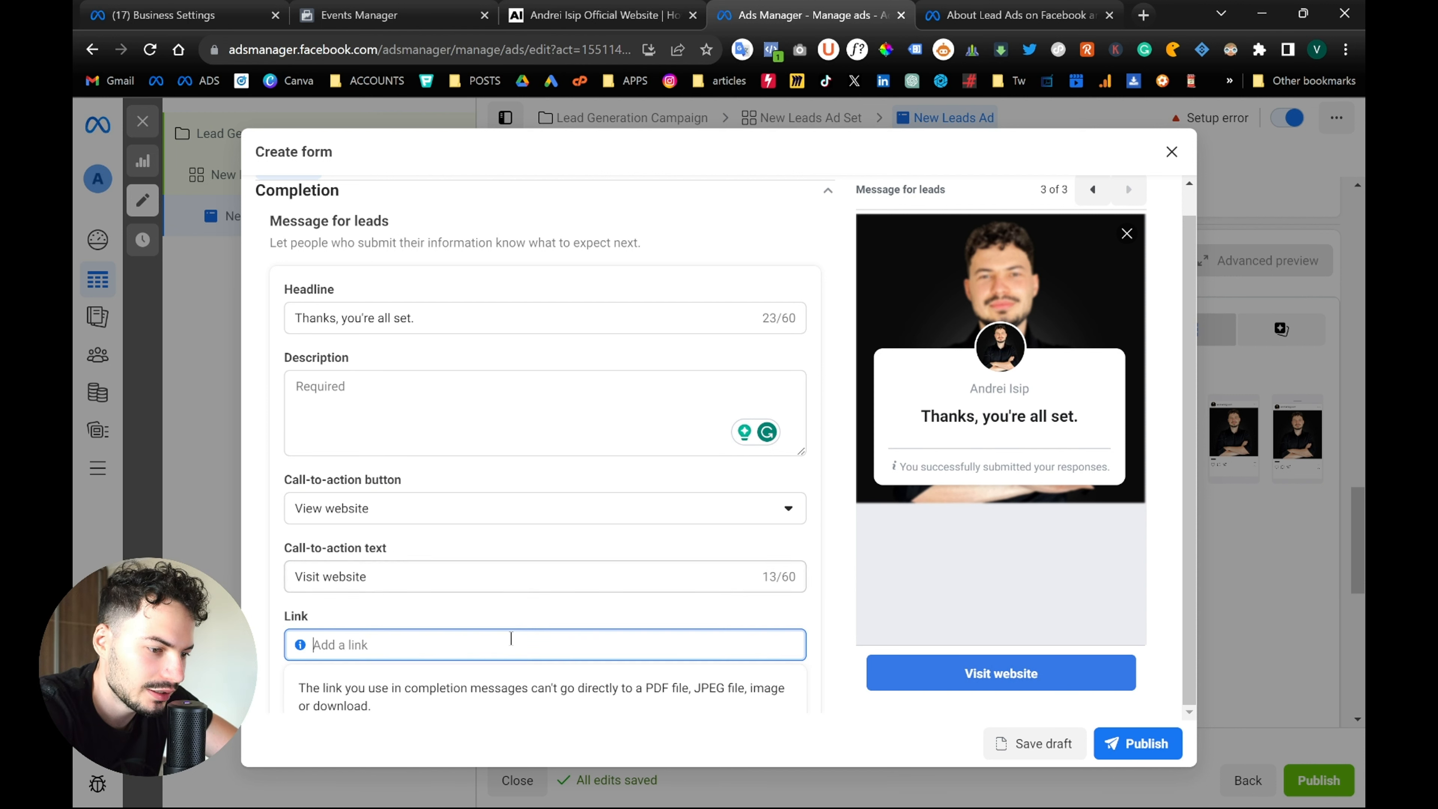
pyautogui.write('https://andreiisip.com/')
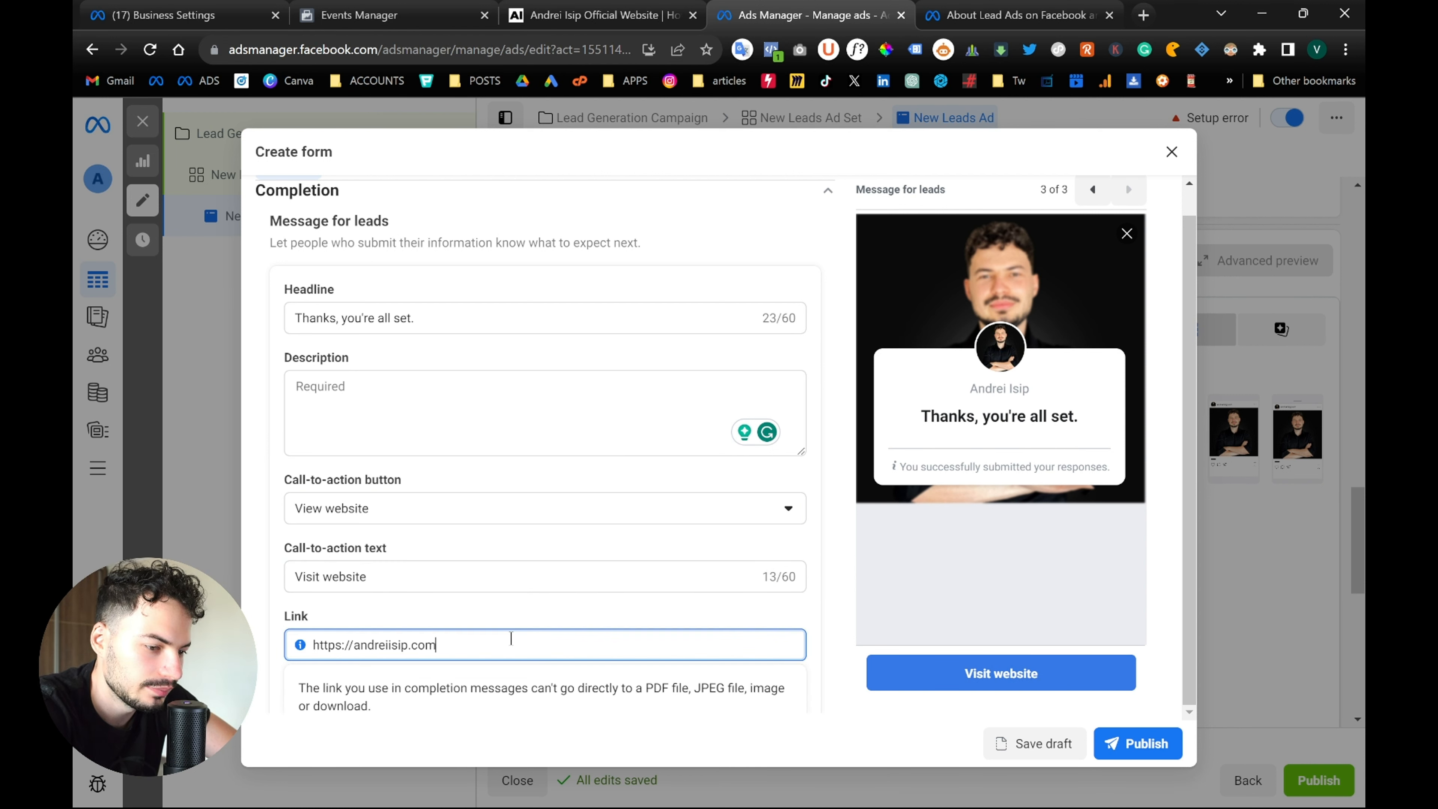
pyautogui.press('Tab')
# Try to publish the form and fill in the missing description of the completion message
pyautogui.click(1139, 747)
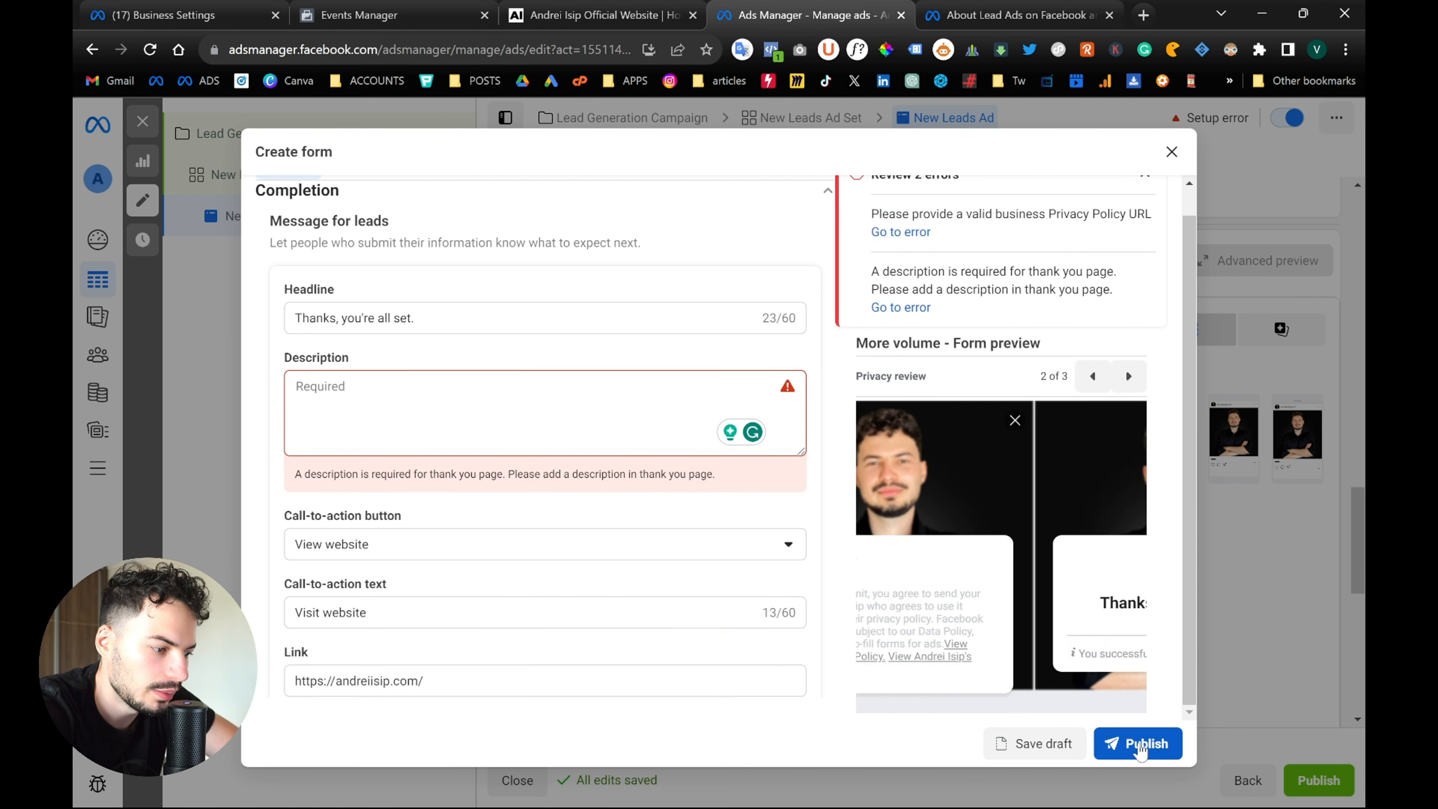
pyautogui.click(589, 419)
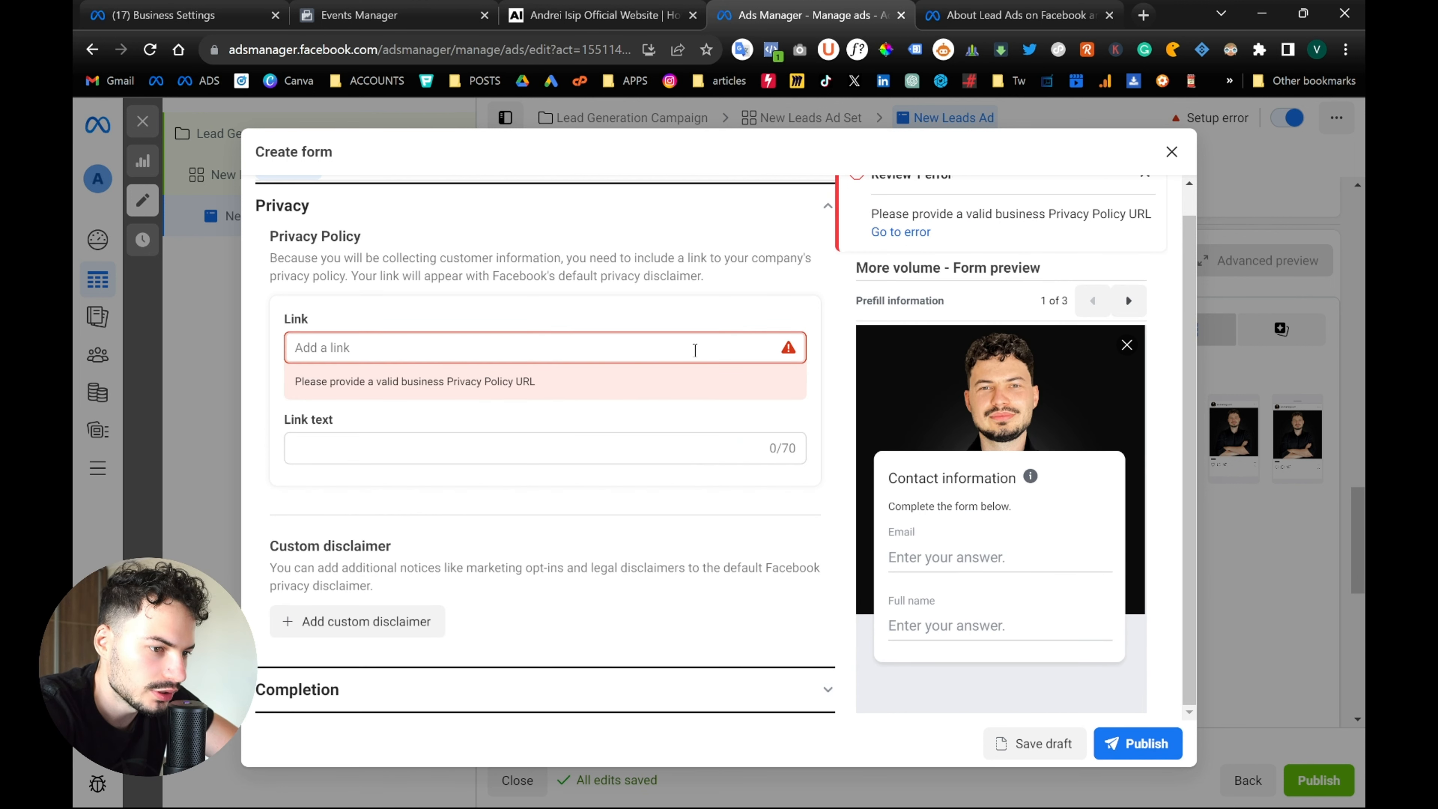
pyautogui.scroll(2, 617, 350)
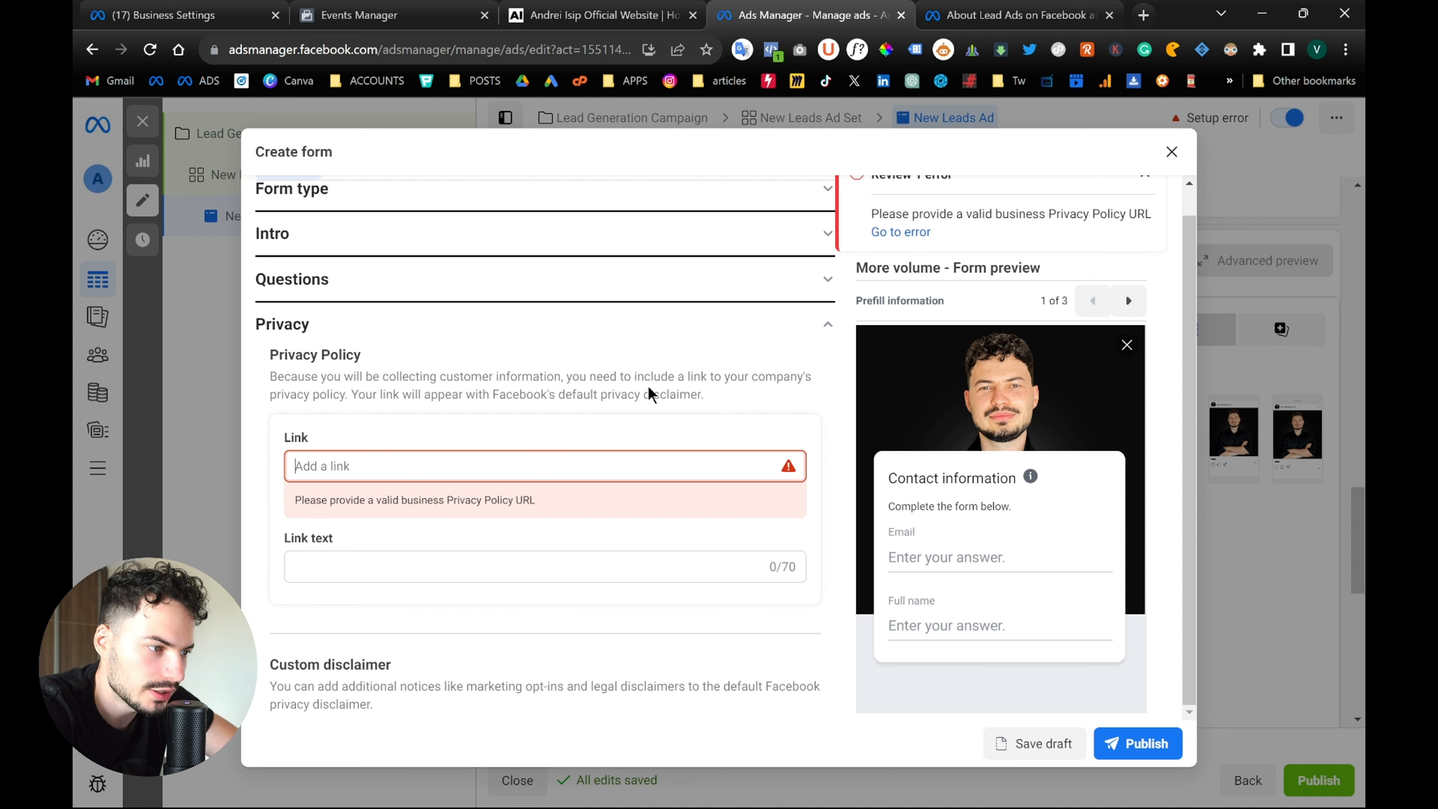
pyautogui.scroll(1, 650, 393)
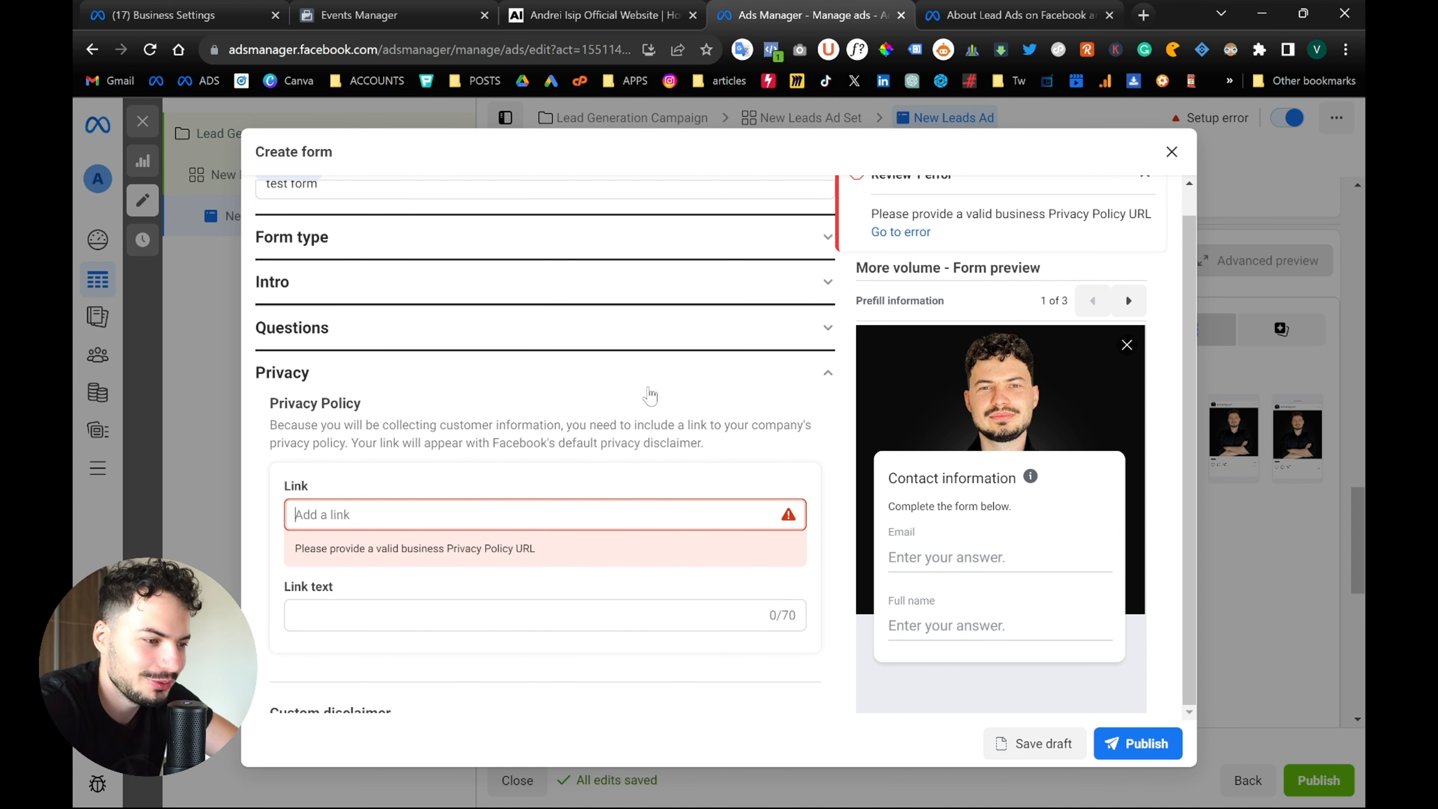
pyautogui.click(605, 514)
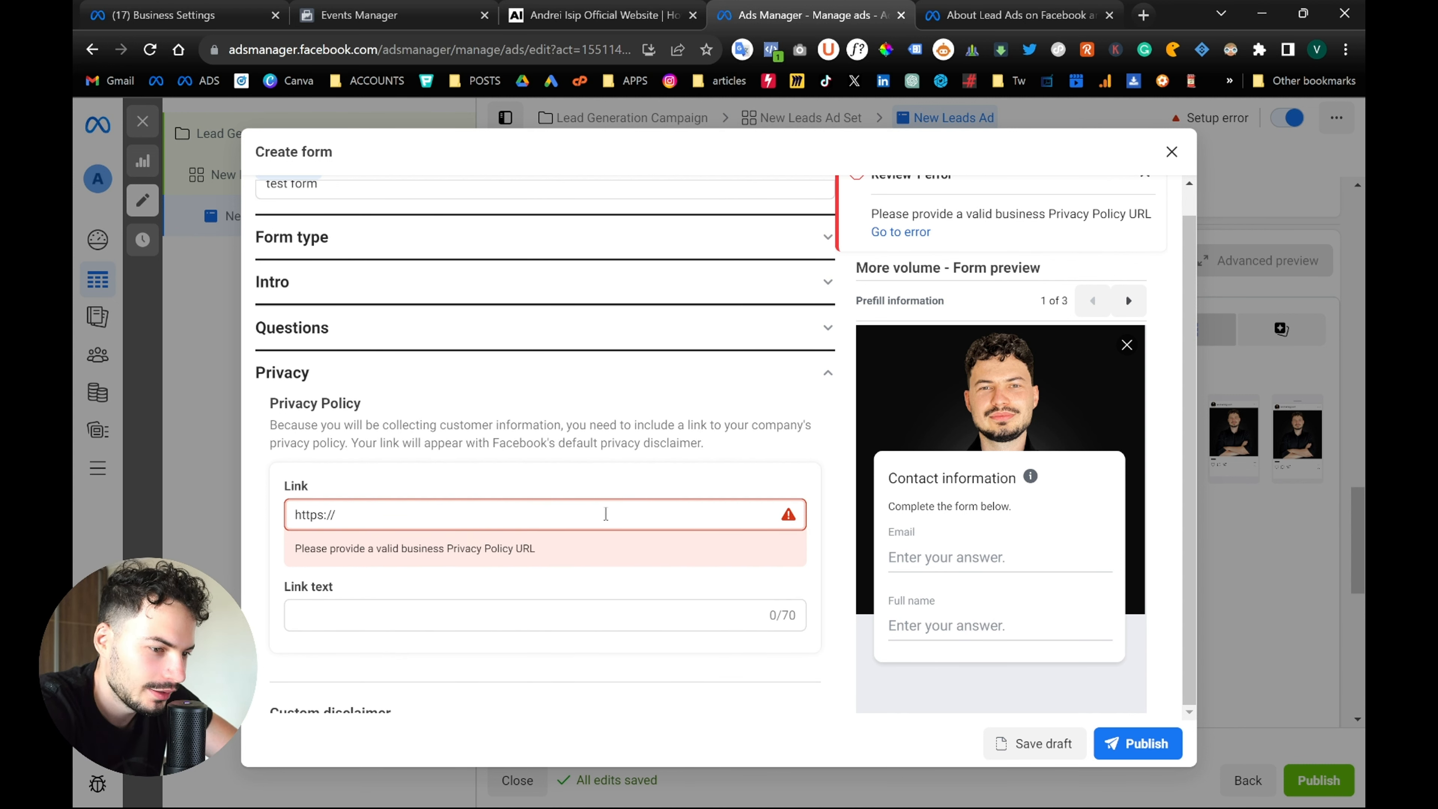
pyautogui.write('www.andre')
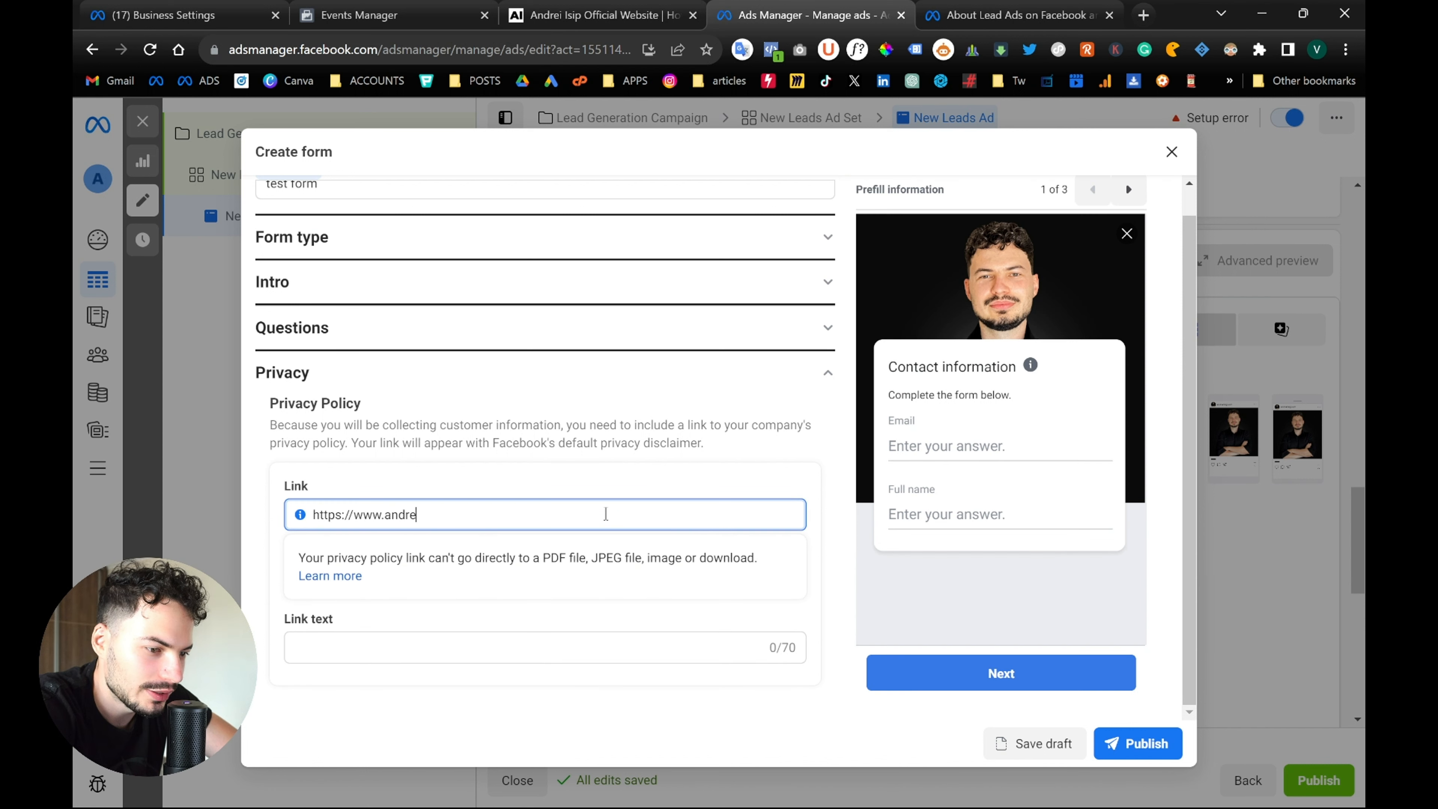
pyautogui.write('iisip.com/pa')
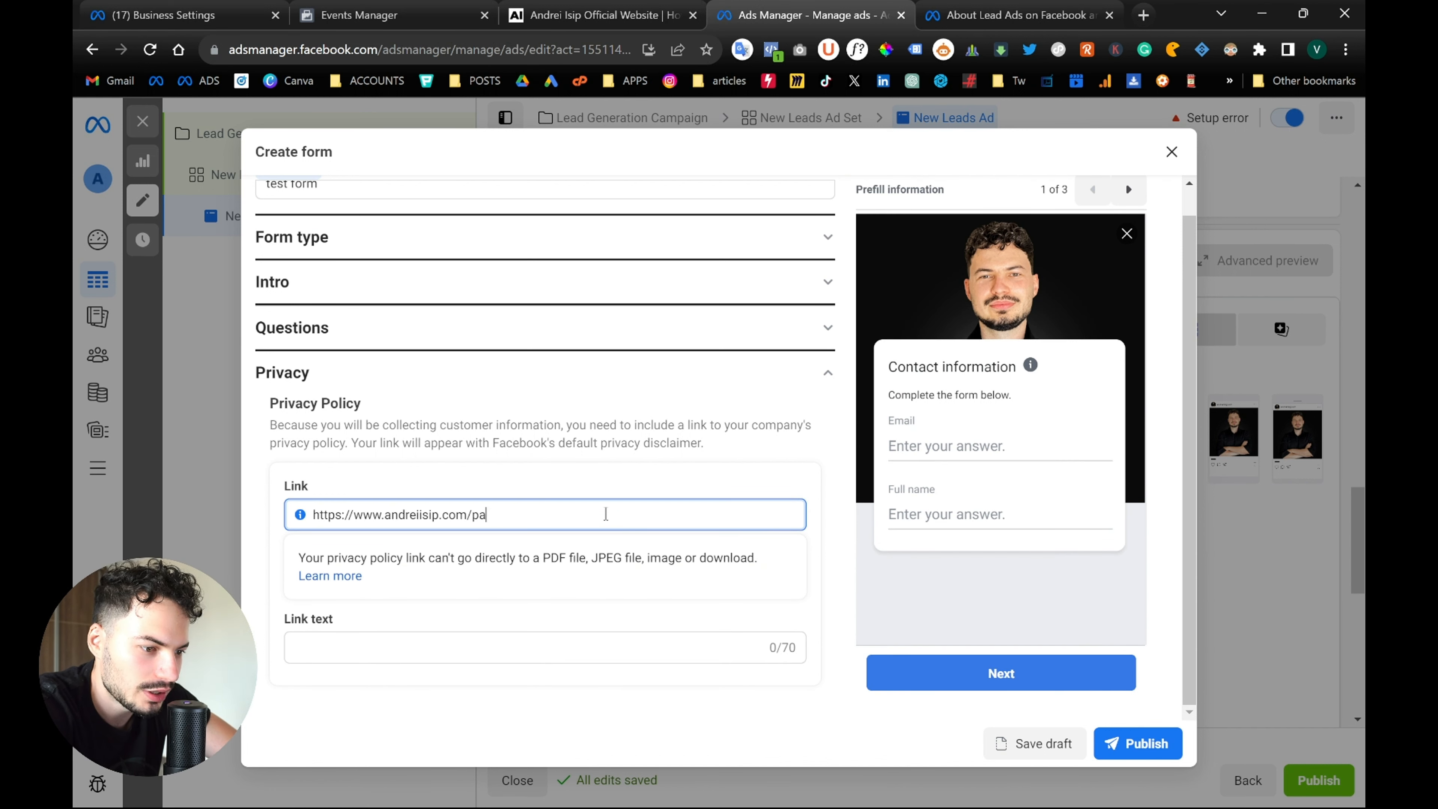
pyautogui.press('BackSpace')
pyautogui.write('rivacy-p')
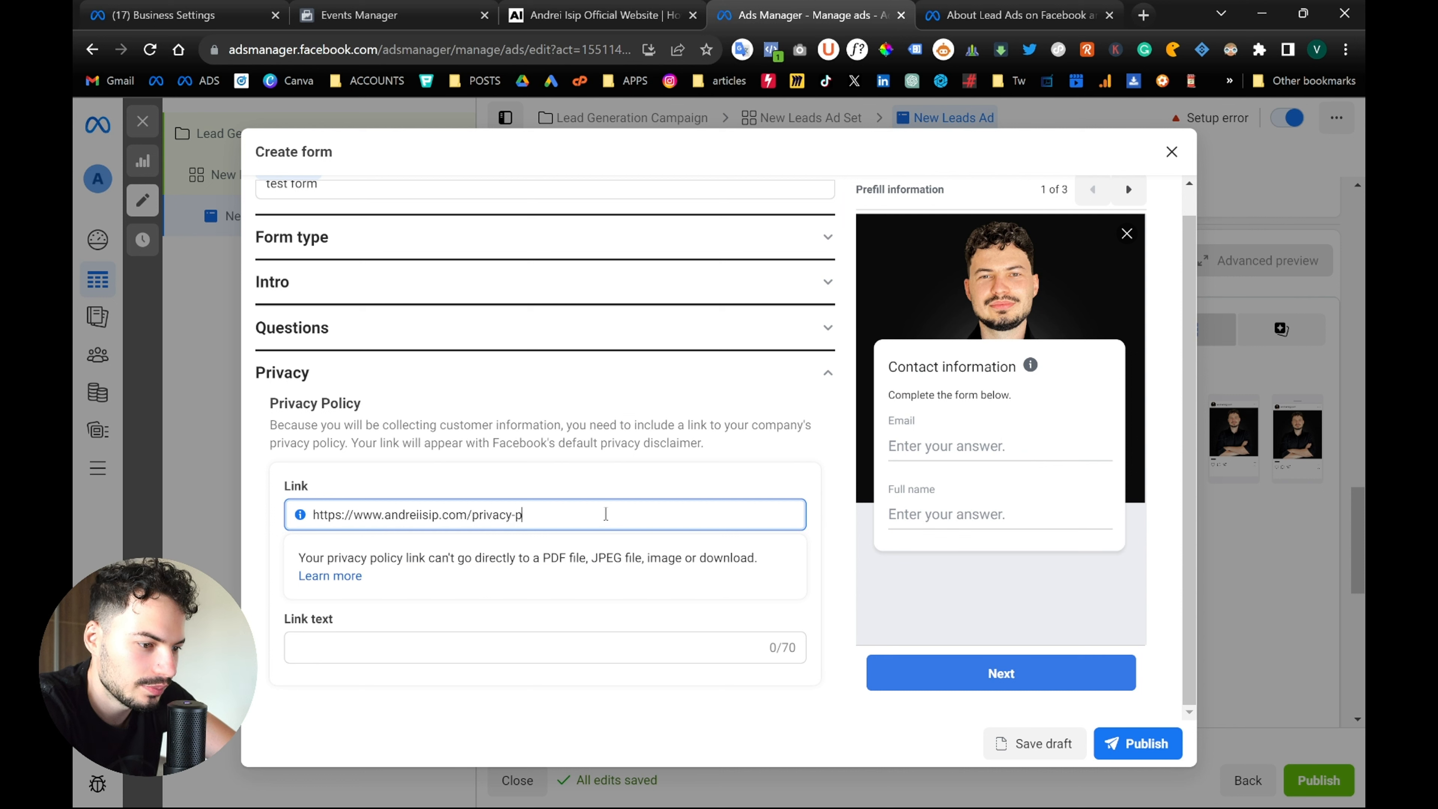
pyautogui.write('olicy')
pyautogui.click(642, 646)
pyautogui.write('privacy policy')
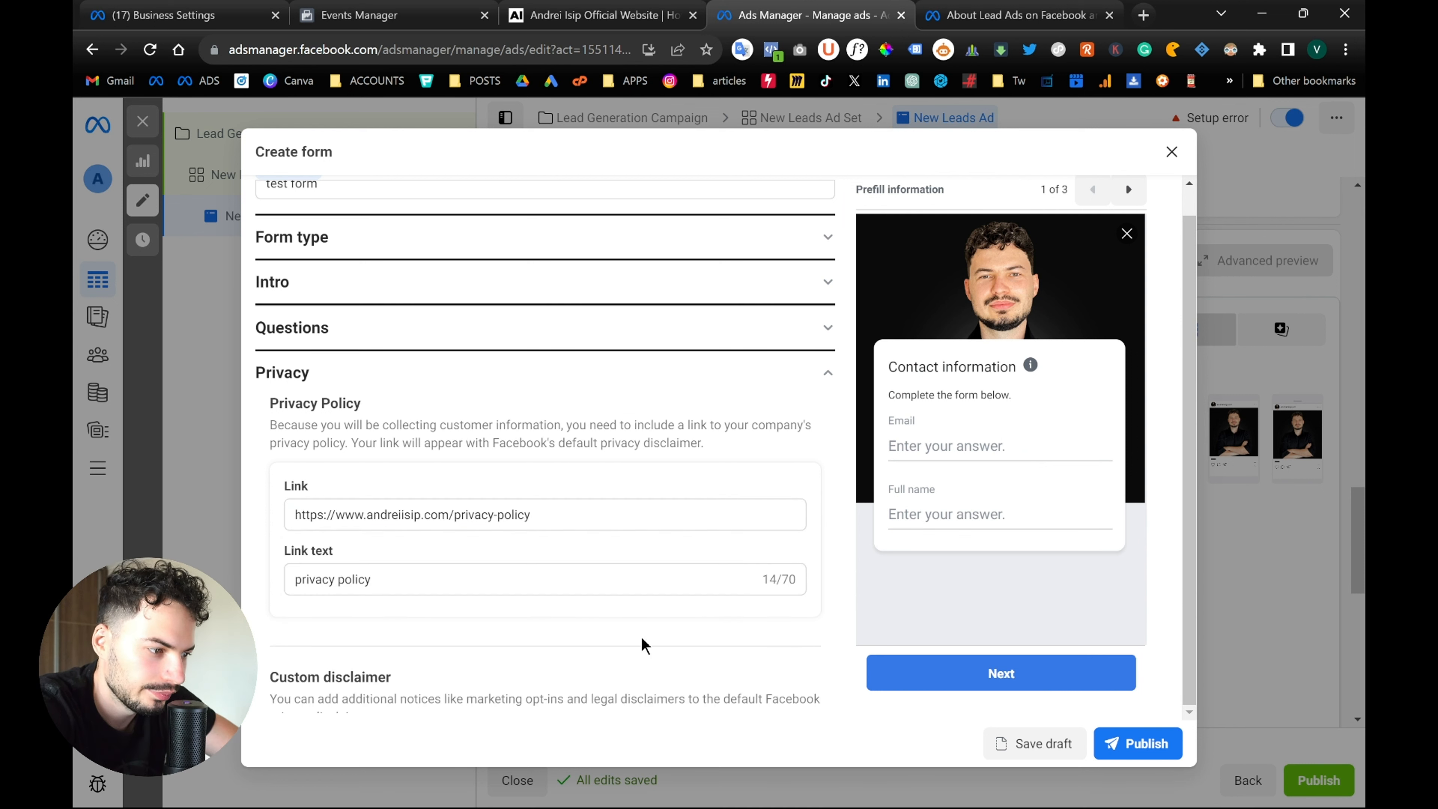
pyautogui.scroll(-2, 642, 639)
pyautogui.click(1111, 740)
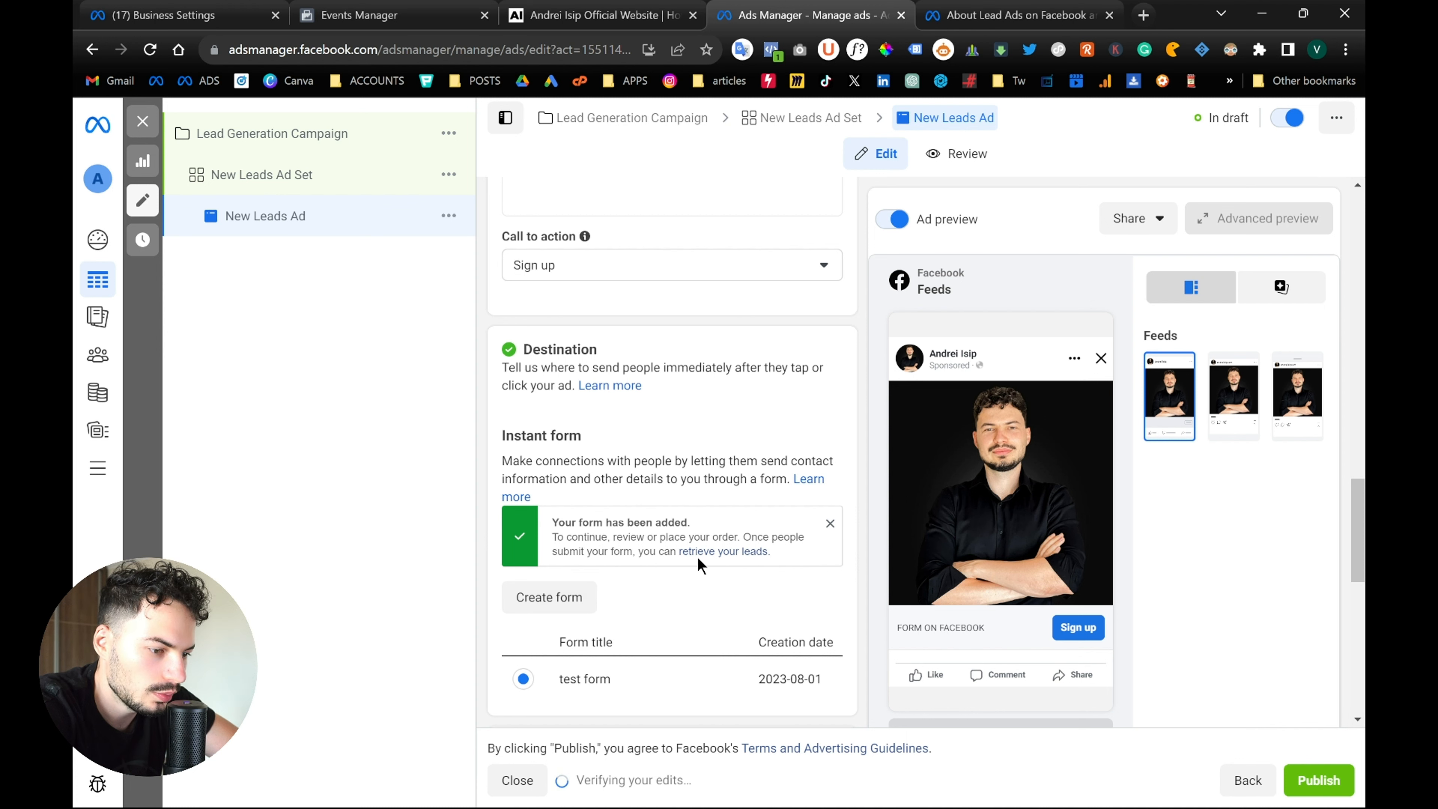
# Set the ad's primary text to "Do you want more leads for your business? Sign up and get a free consultation from me."
pyautogui.scroll(-3, 699, 564)
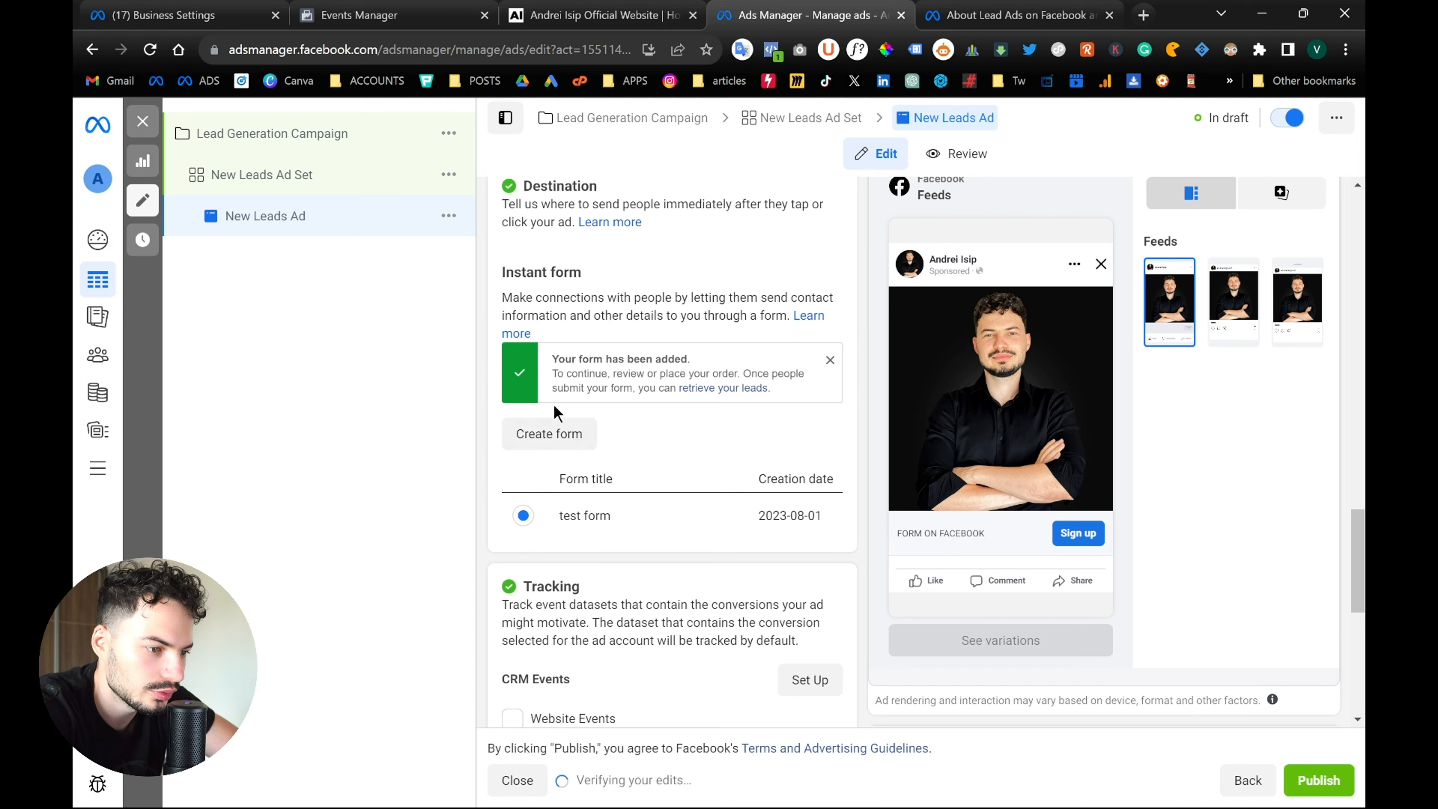
pyautogui.scroll(5, 609, 414)
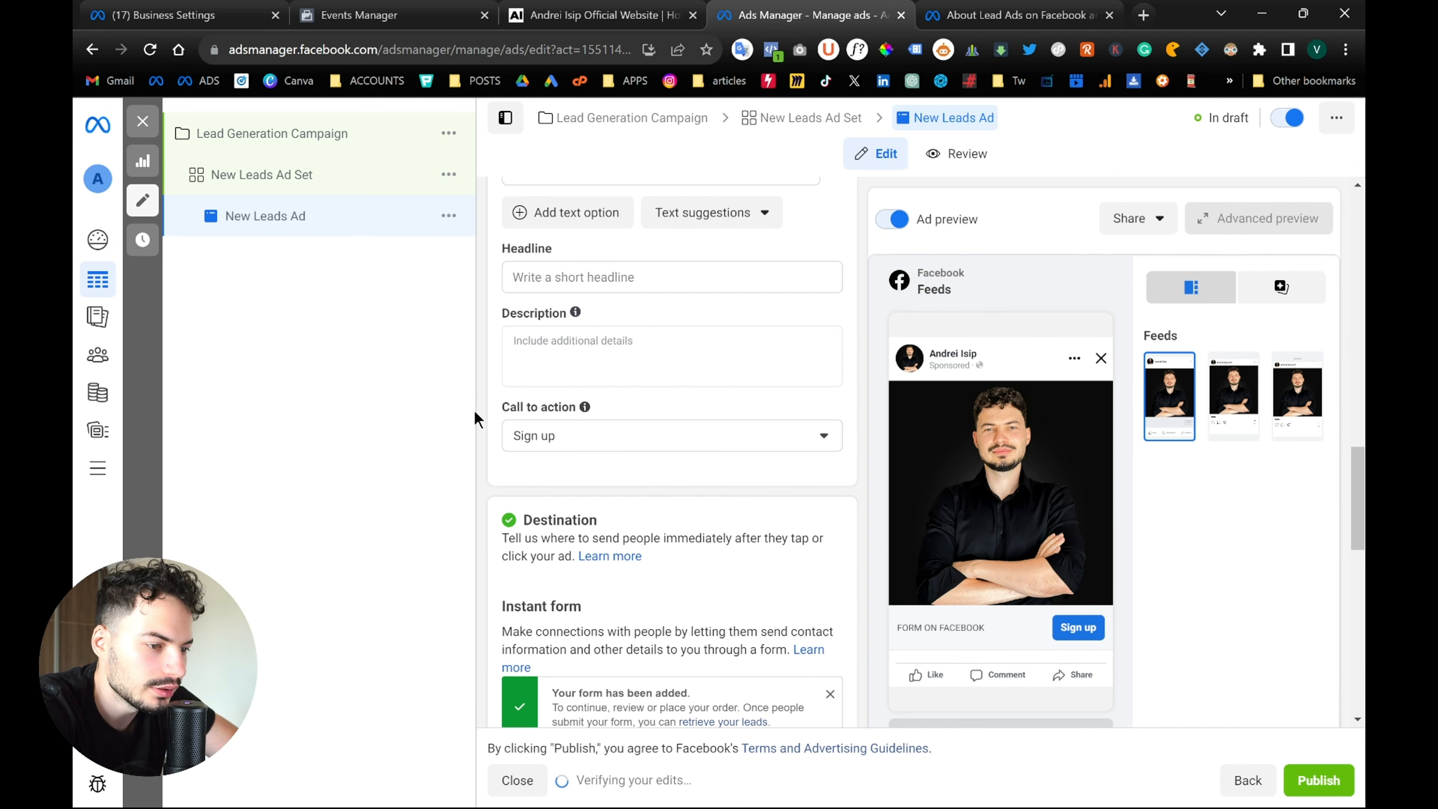
pyautogui.scroll(5, 485, 404)
pyautogui.scroll(12, 485, 403)
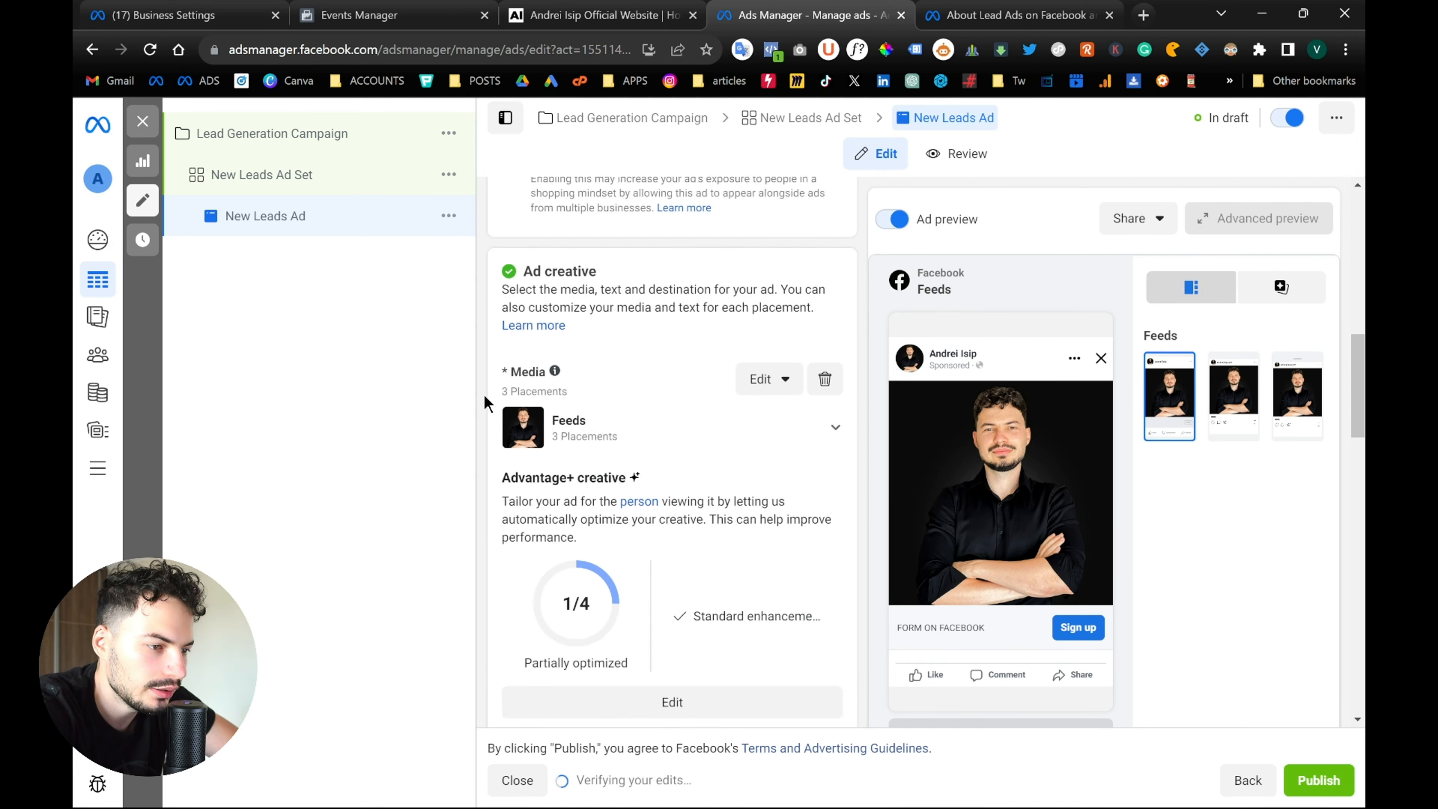
pyautogui.scroll(5, 485, 404)
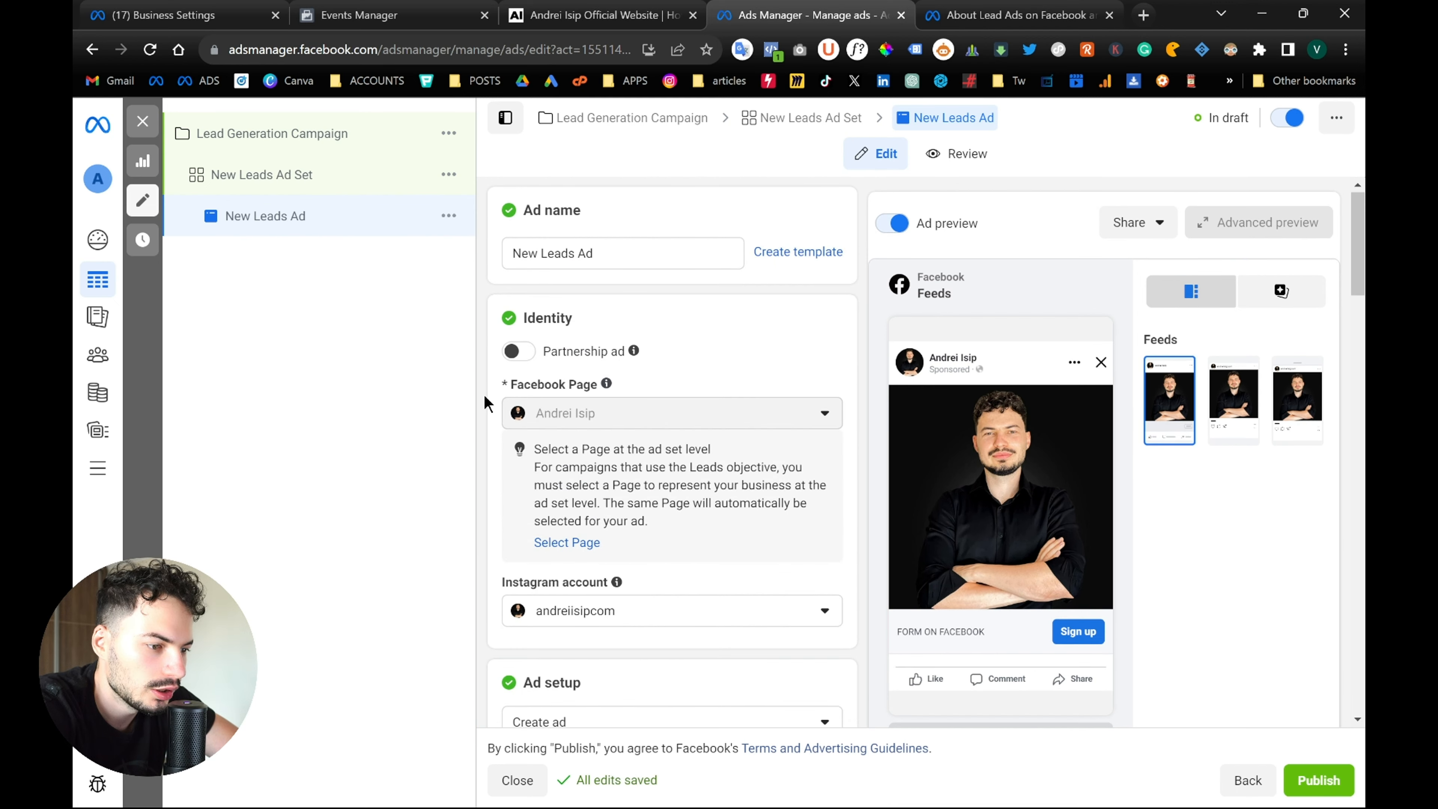
pyautogui.scroll(-20, 485, 397)
pyautogui.click(534, 382)
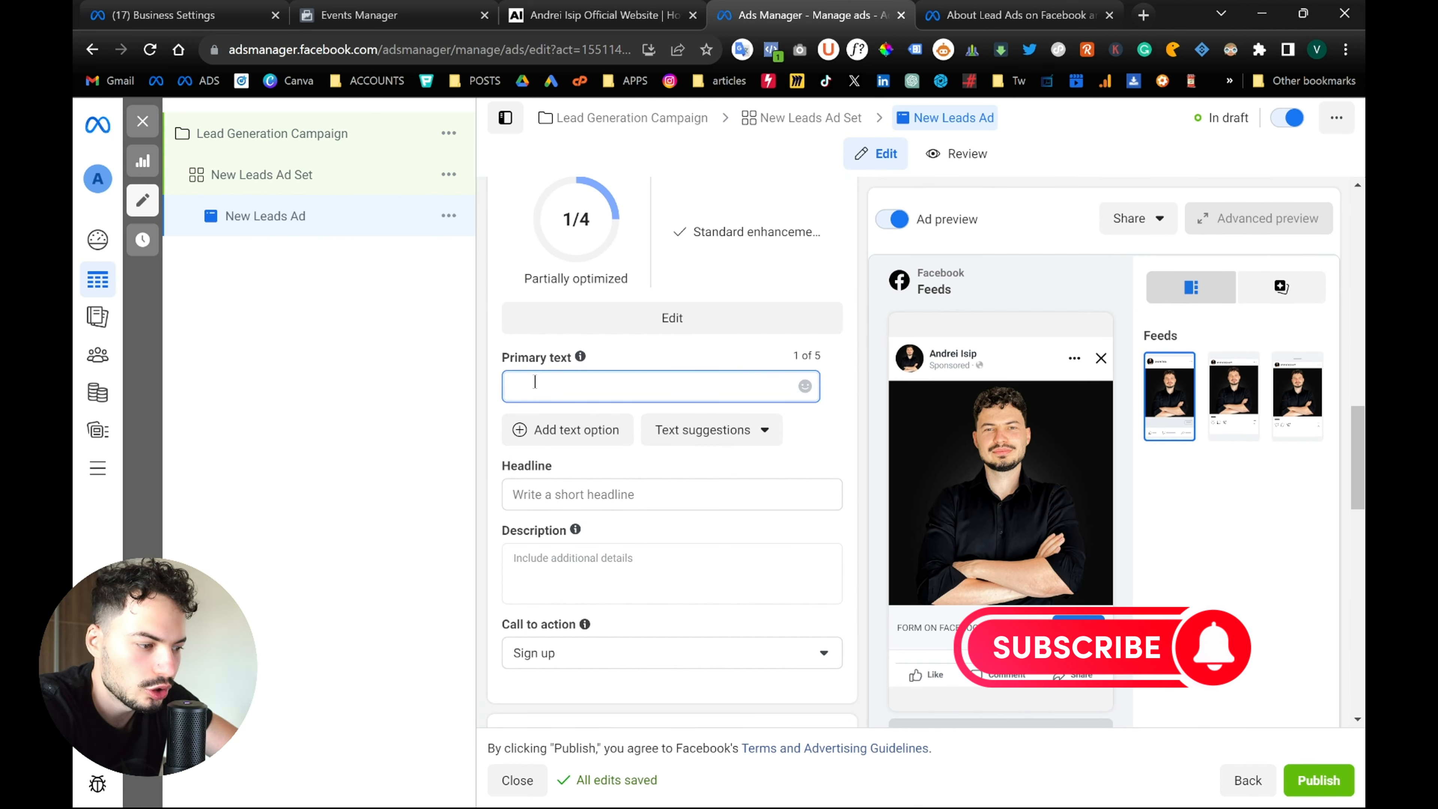
pyautogui.write('Do you want more leads for your business? Sign up and get a free consultation from me.')
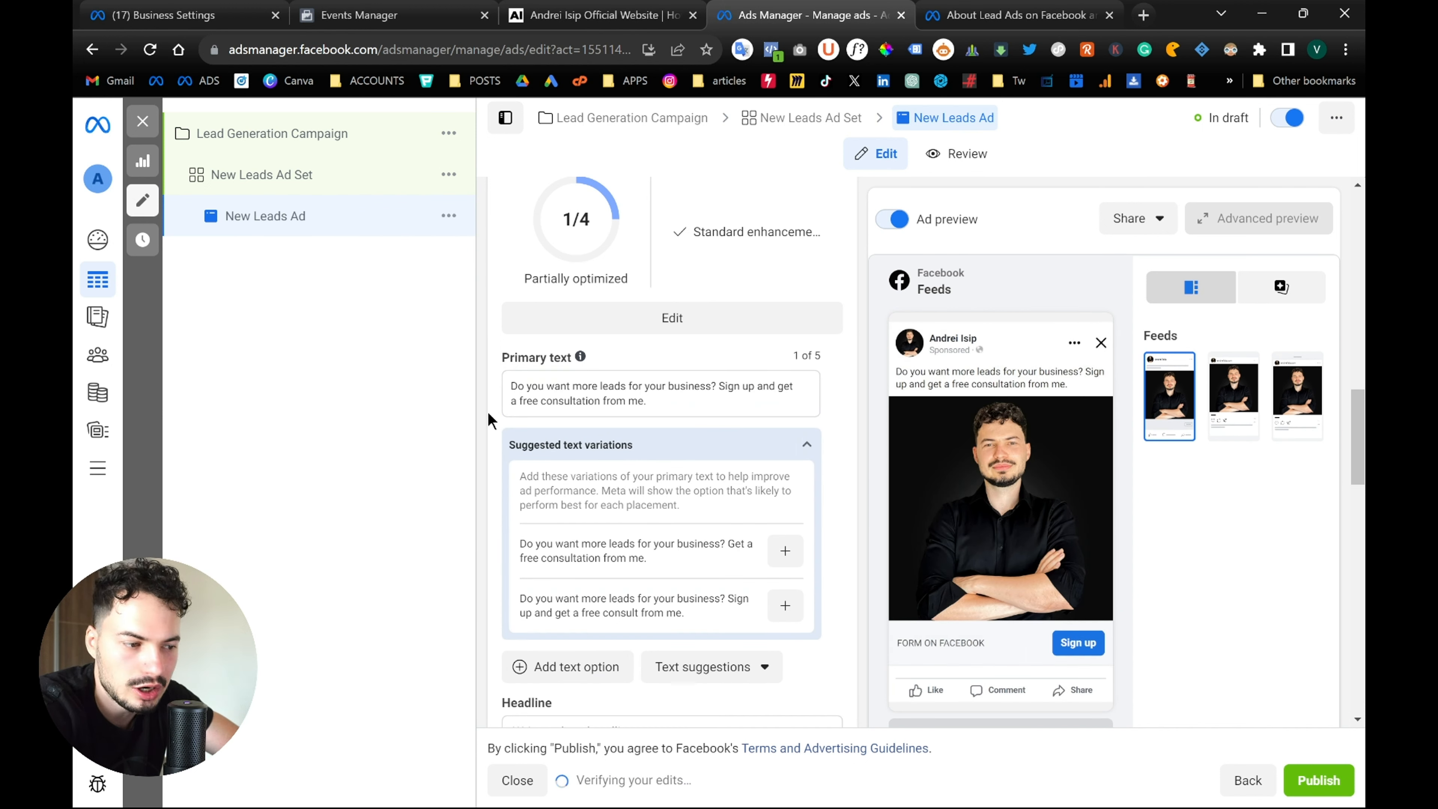
pyautogui.scroll(-2, 488, 410)
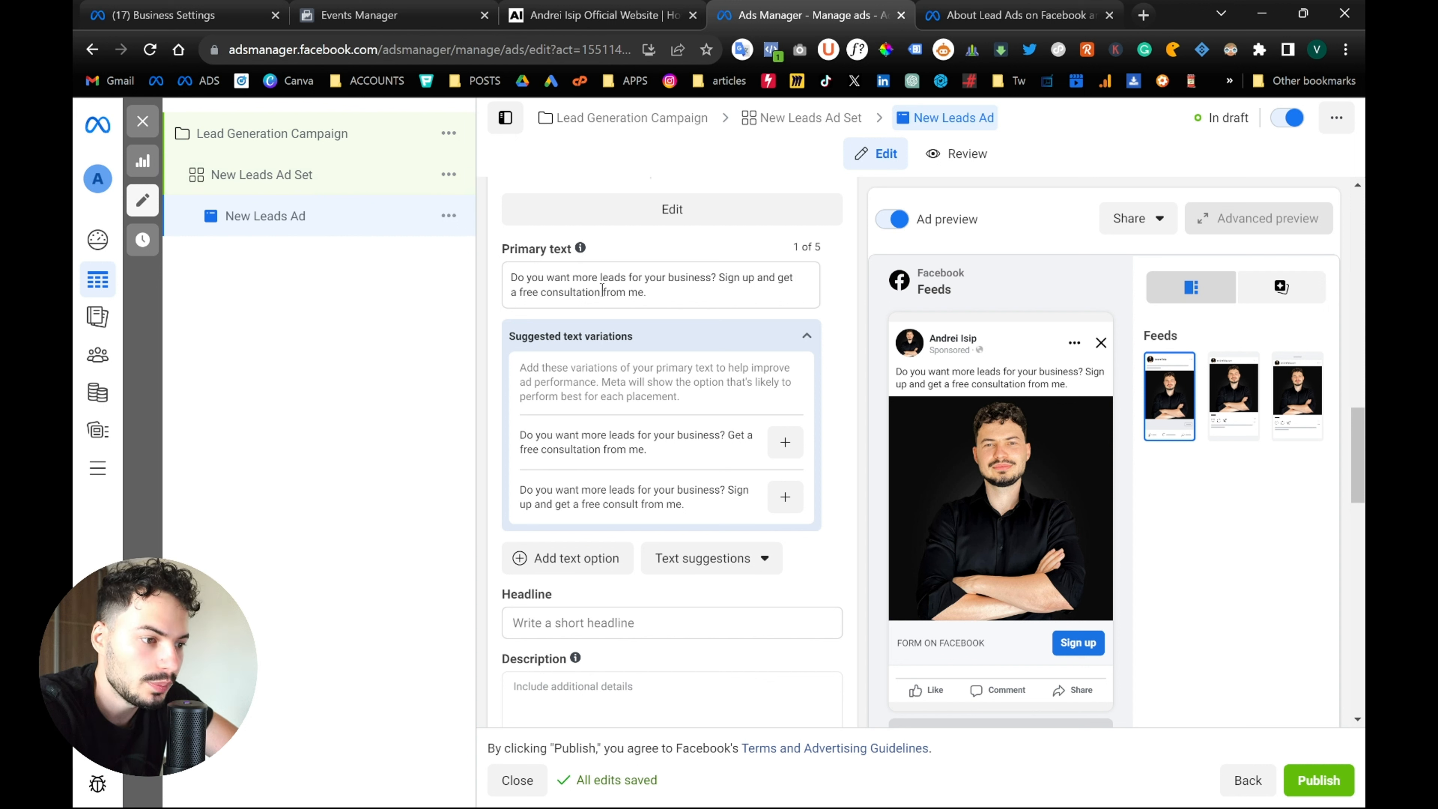
pyautogui.click(674, 295)
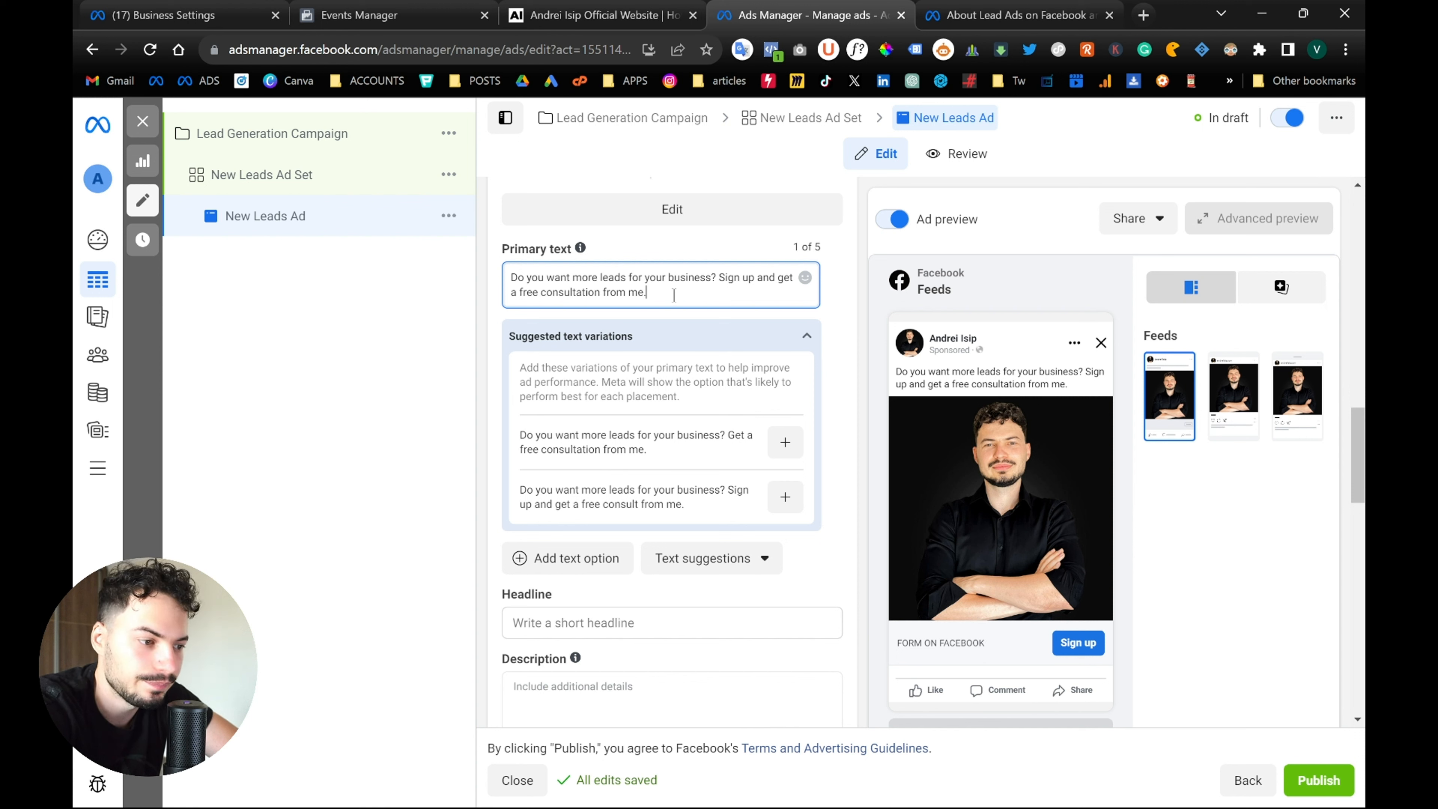
# Set the ad's headline to "Complete the form"
pyautogui.scroll(-2, 496, 535)
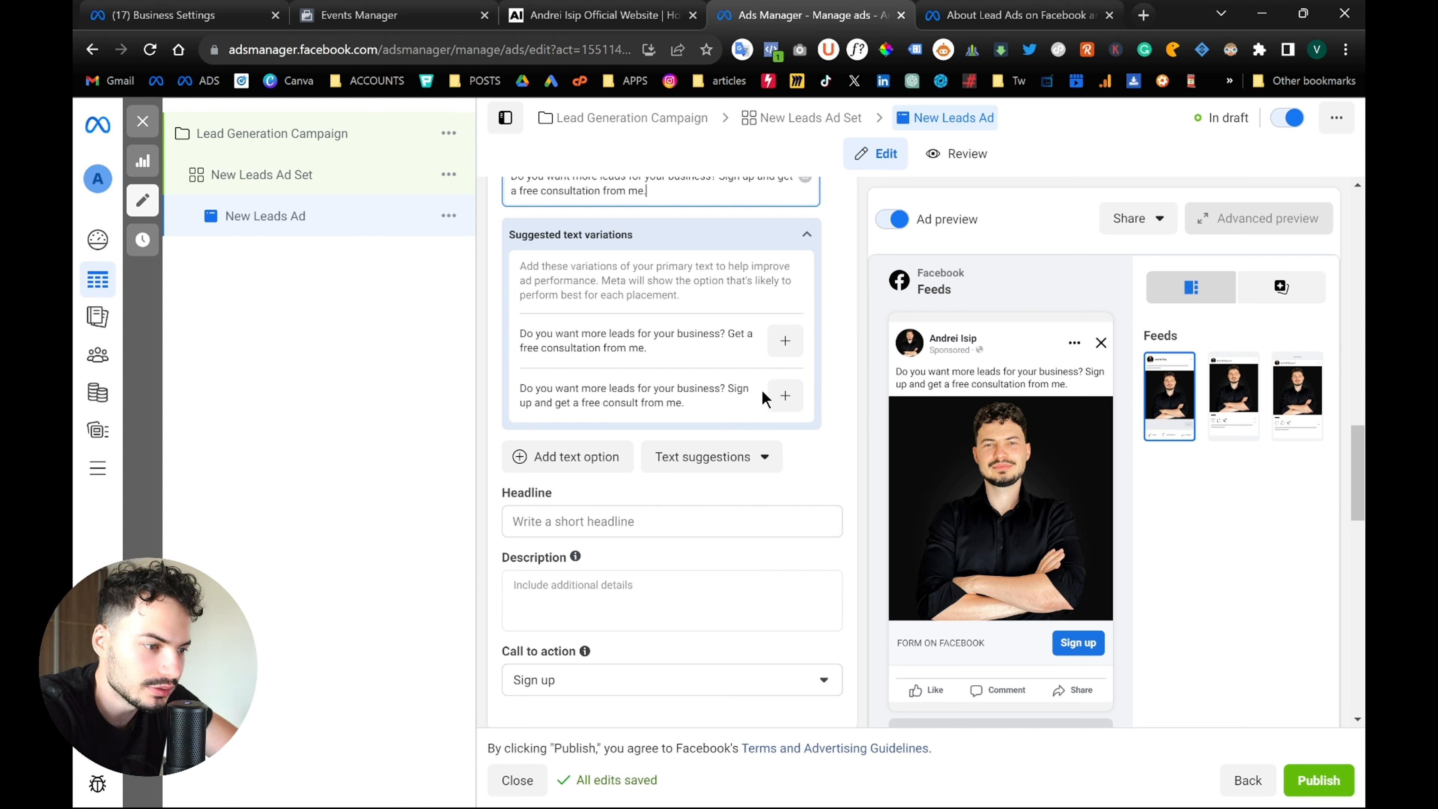
pyautogui.scroll(3, 628, 391)
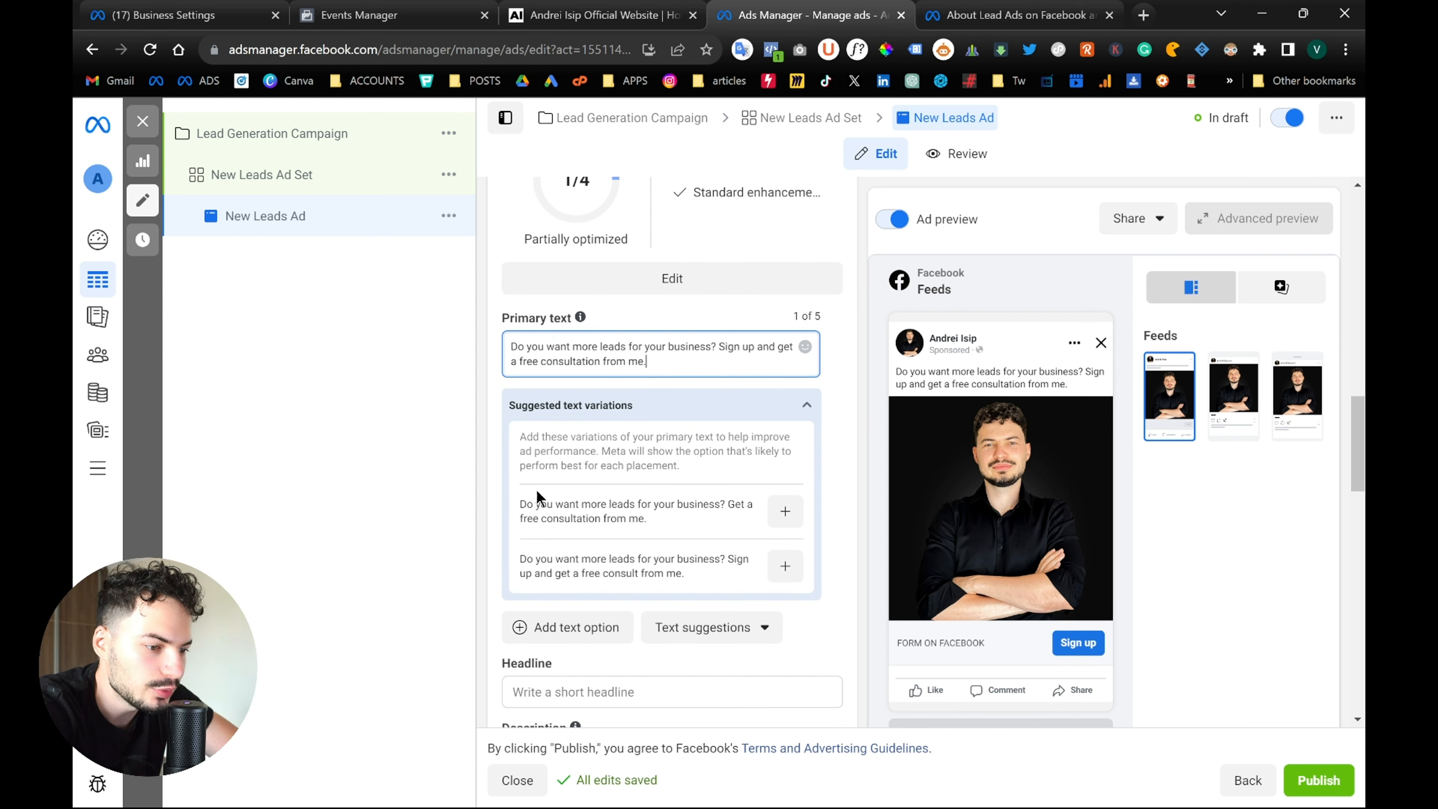
pyautogui.scroll(-4, 492, 552)
pyautogui.click(505, 486)
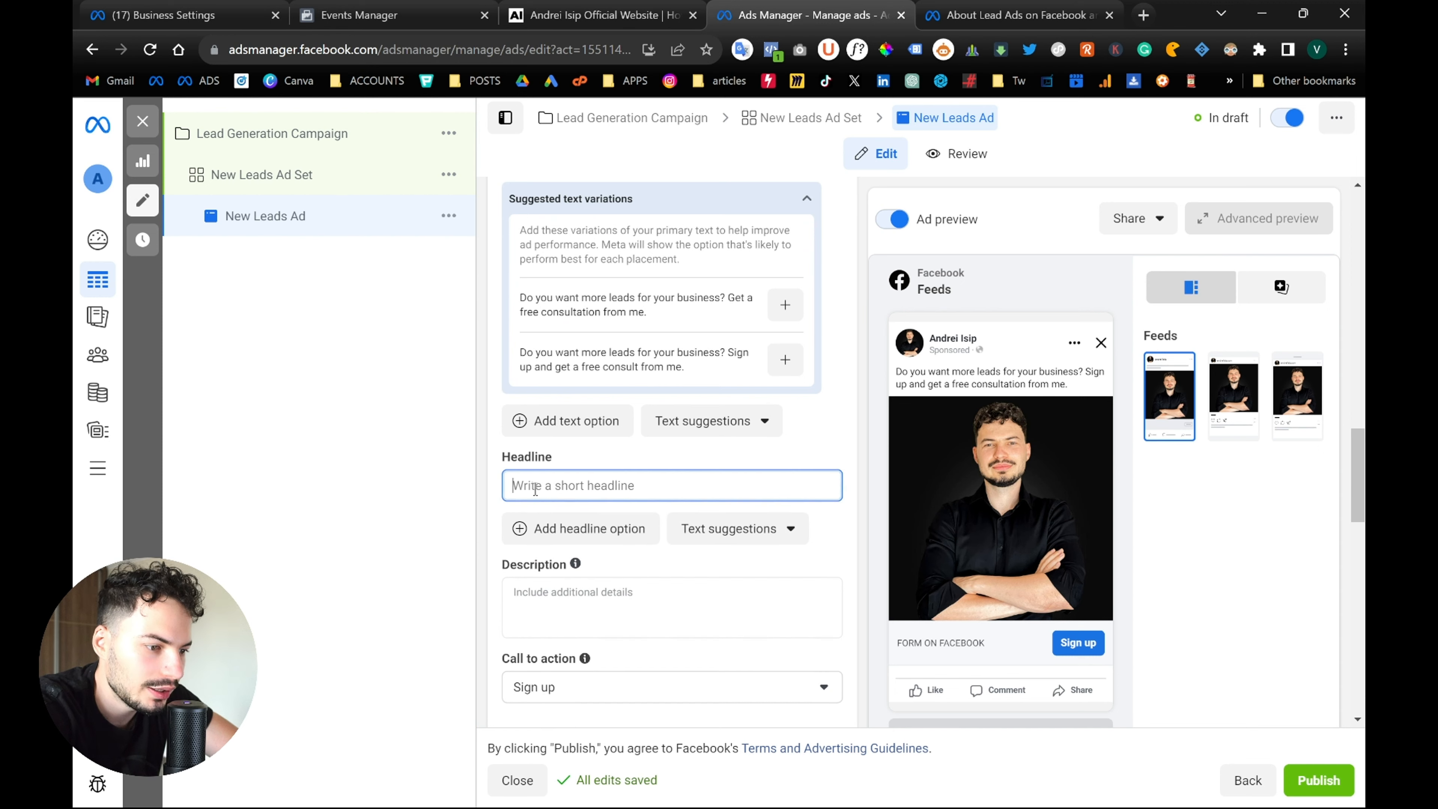
pyautogui.write('Complete the form')
# Examine the ad's call-to-action options and review its instant form and tracking settings
pyautogui.scroll(-3, 492, 495)
pyautogui.click(564, 517)
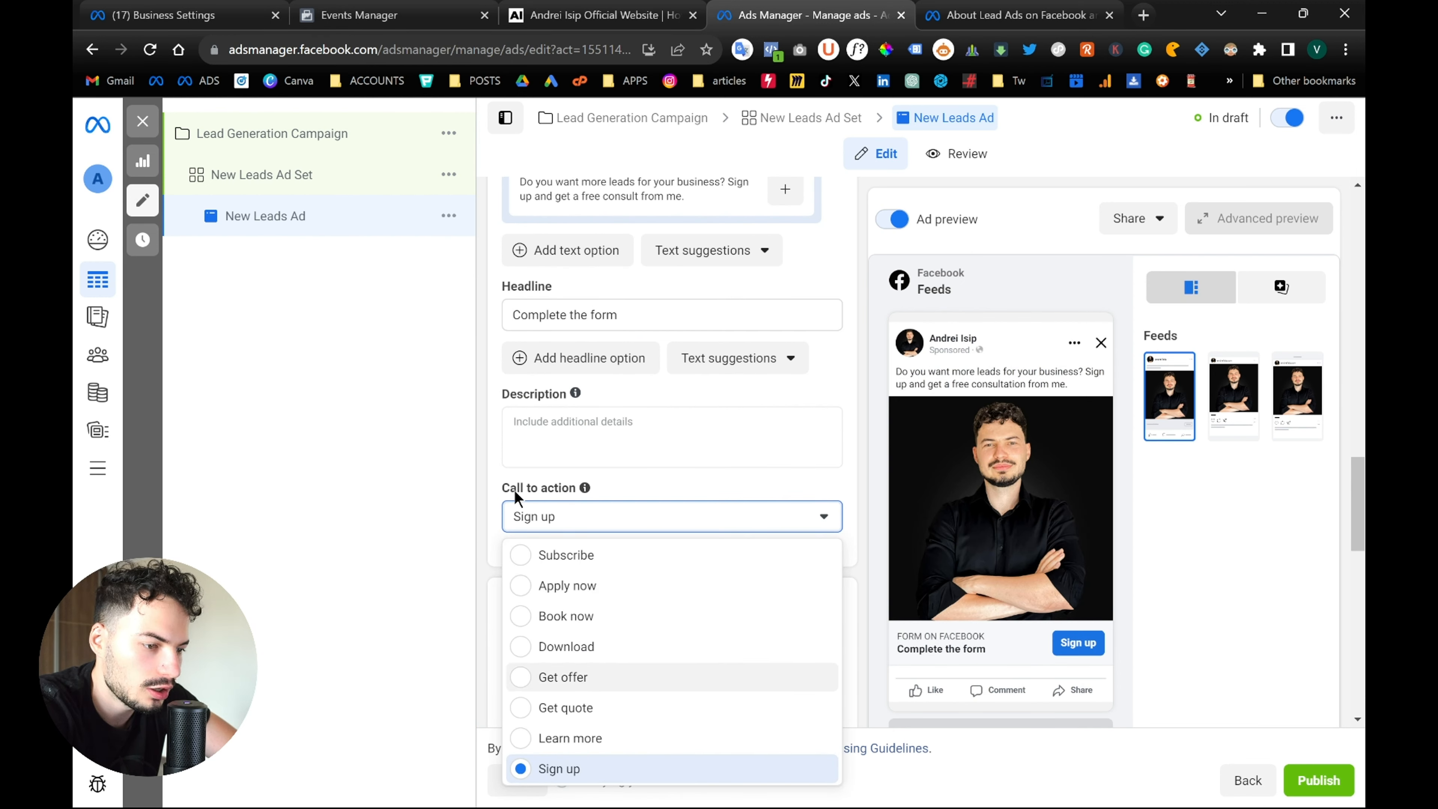
pyautogui.click(492, 429)
pyautogui.scroll(-8, 486, 470)
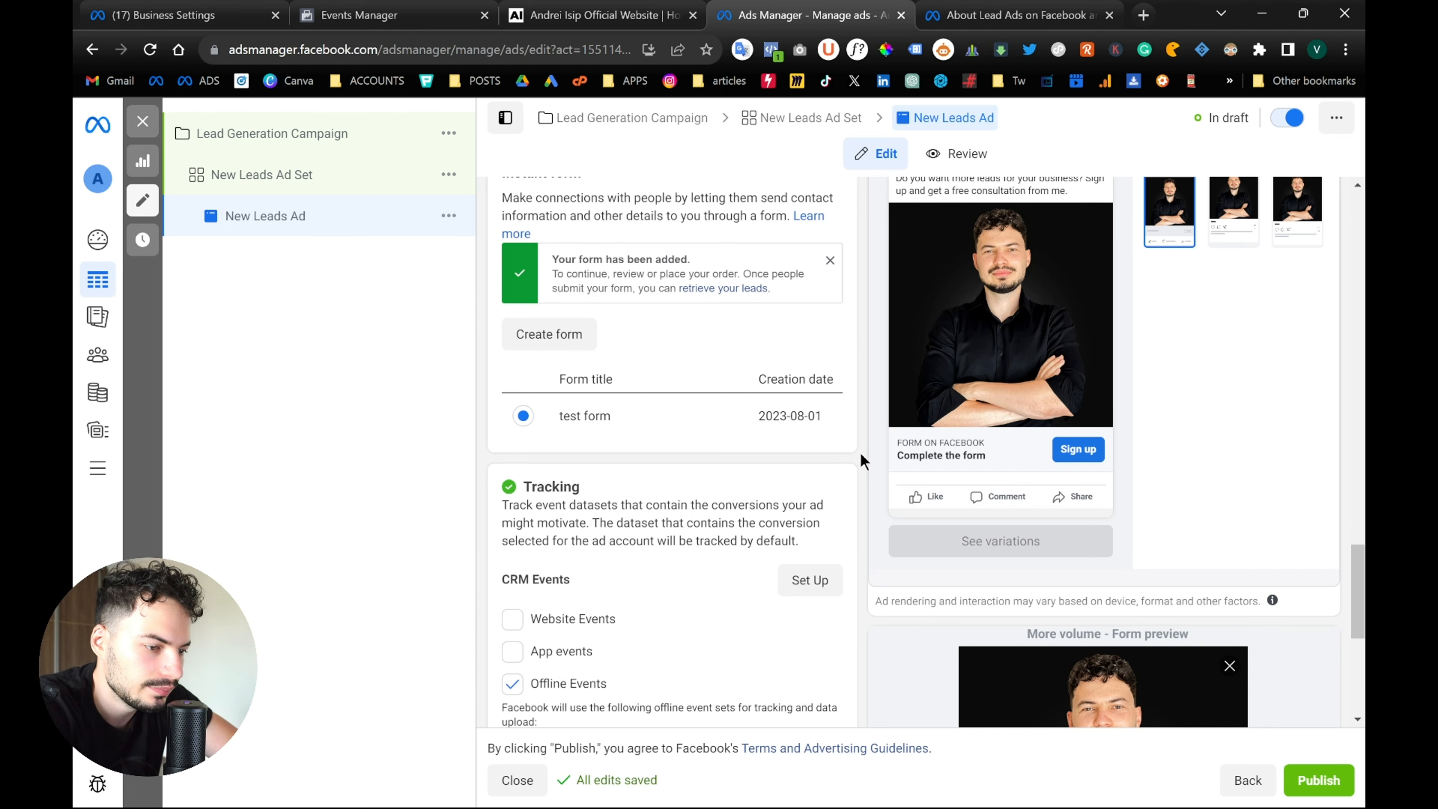
pyautogui.scroll(10, 860, 455)
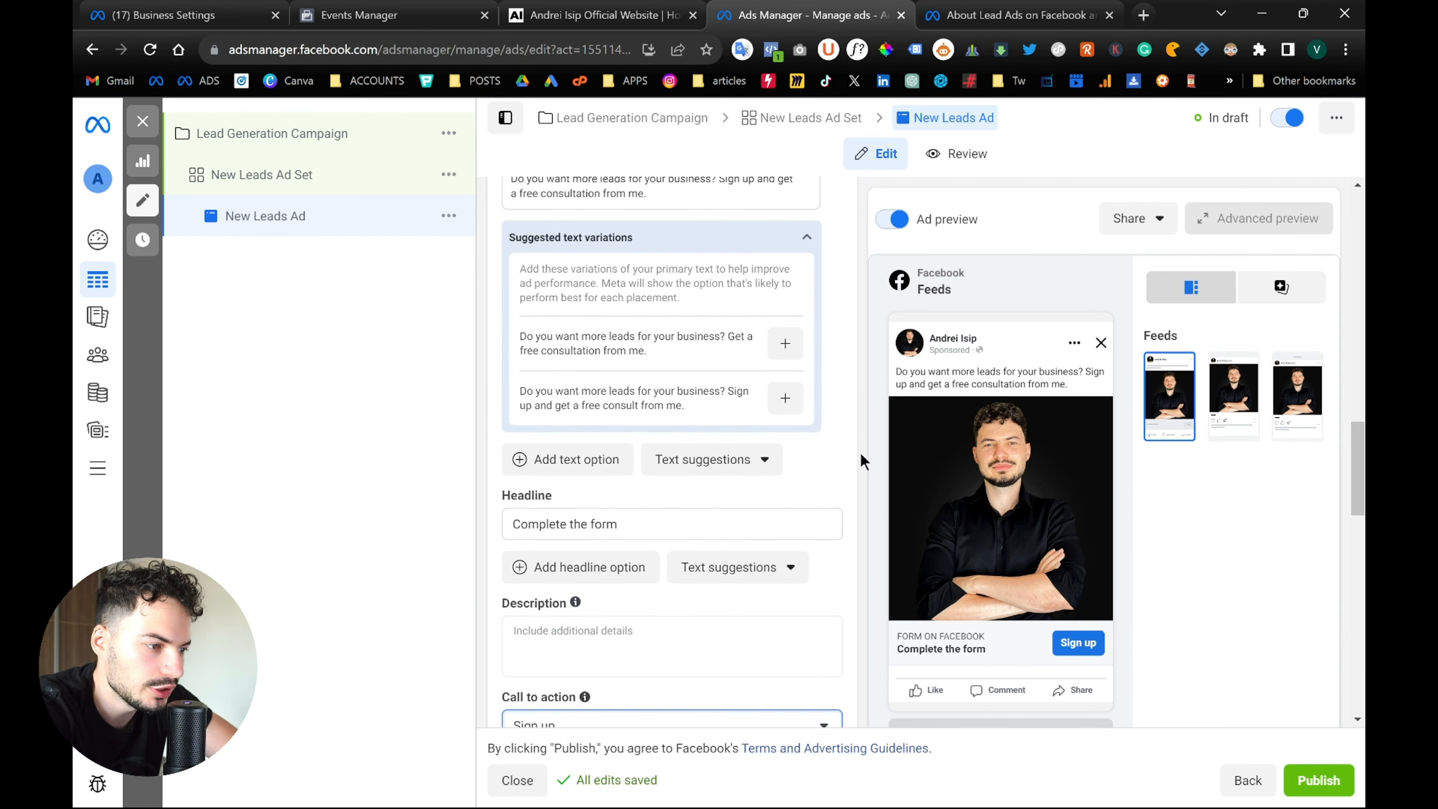
# Preview the ad in the available Instagram and Facebook feed placements
pyautogui.scroll(8, 860, 454)
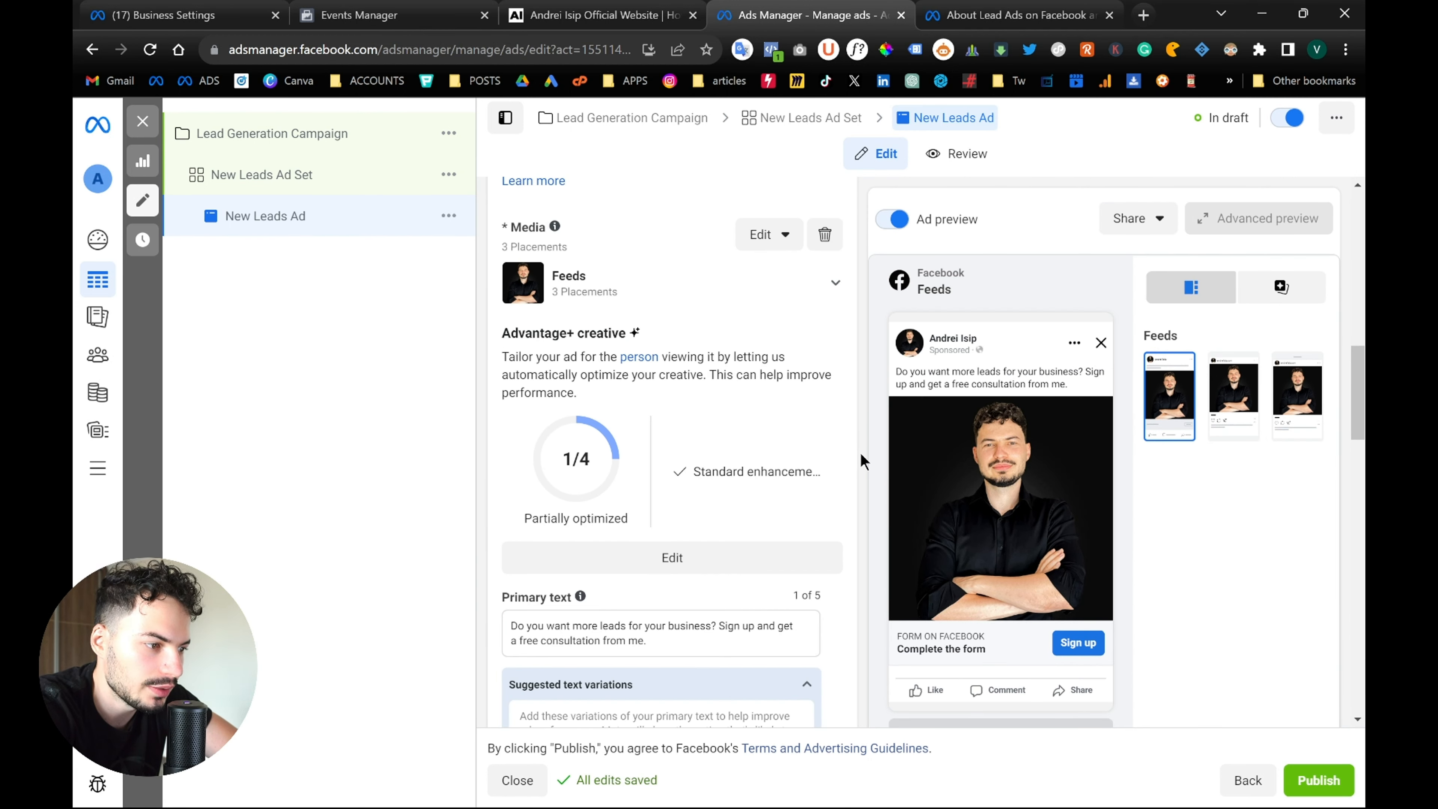
pyautogui.scroll(4, 861, 455)
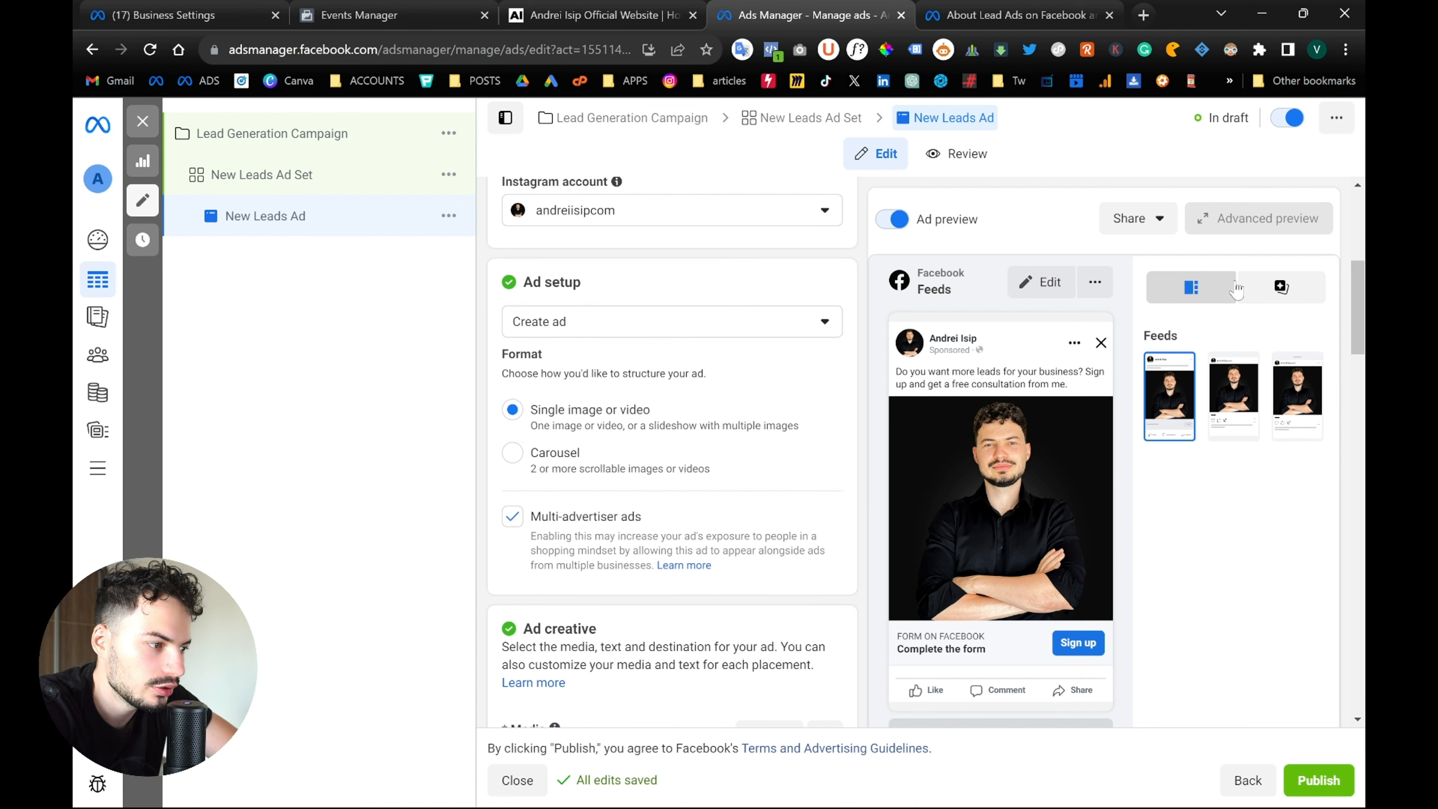
pyautogui.click(1237, 398)
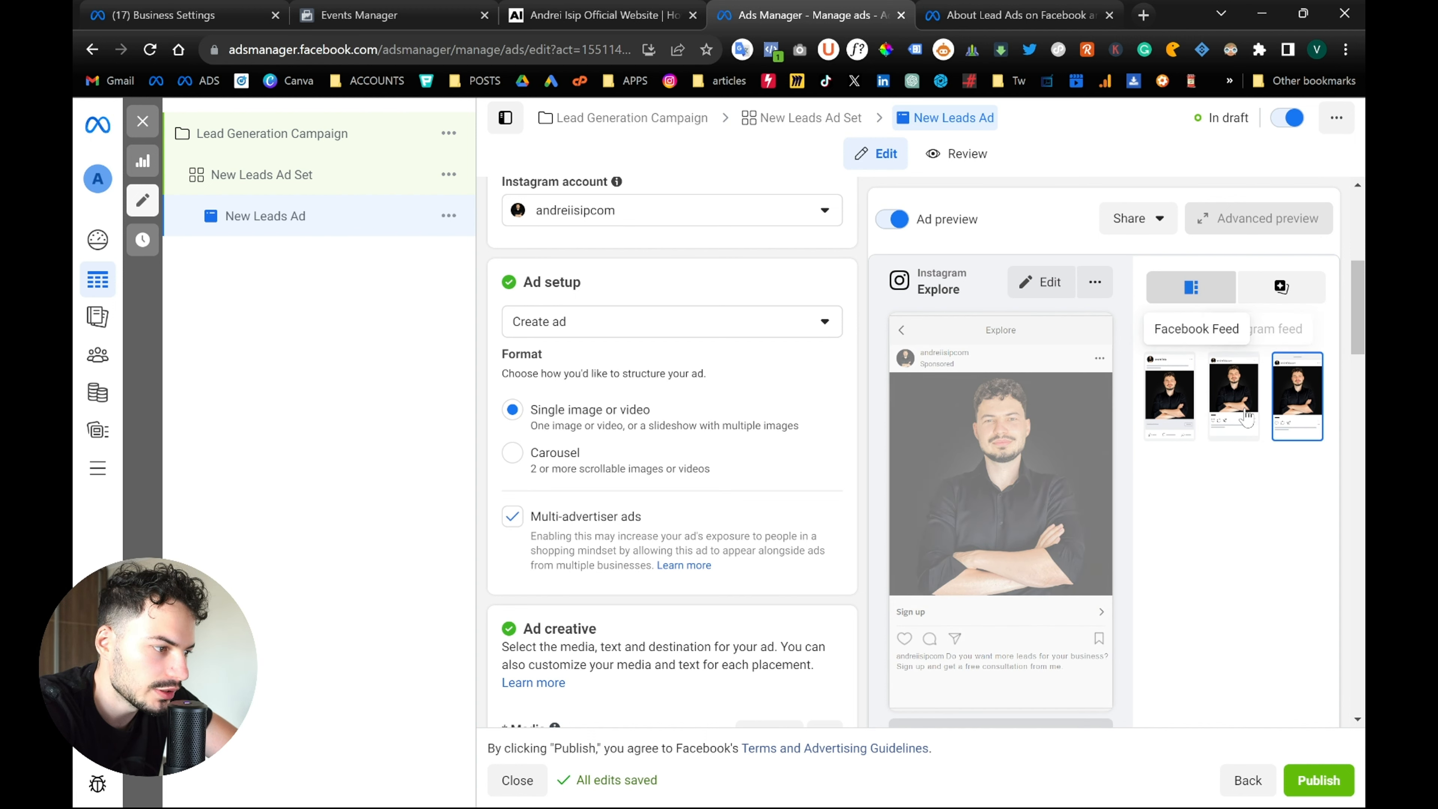
pyautogui.click(1170, 400)
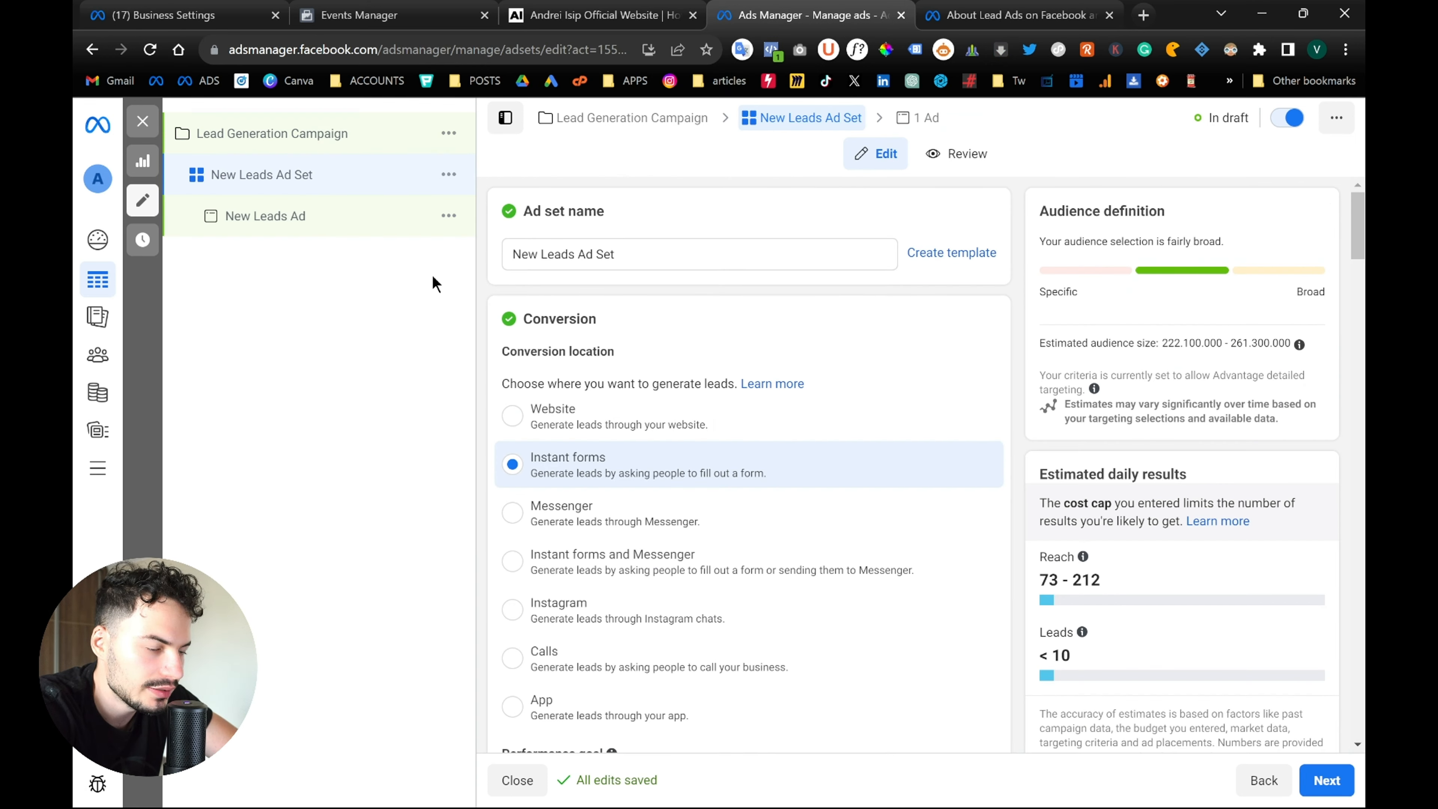
# Extend the New Leads Ad Set's placements beyond feeds to Stories and Reels, in-stream ads, search results, and apps and sites
pyautogui.scroll(-15, 486, 361)
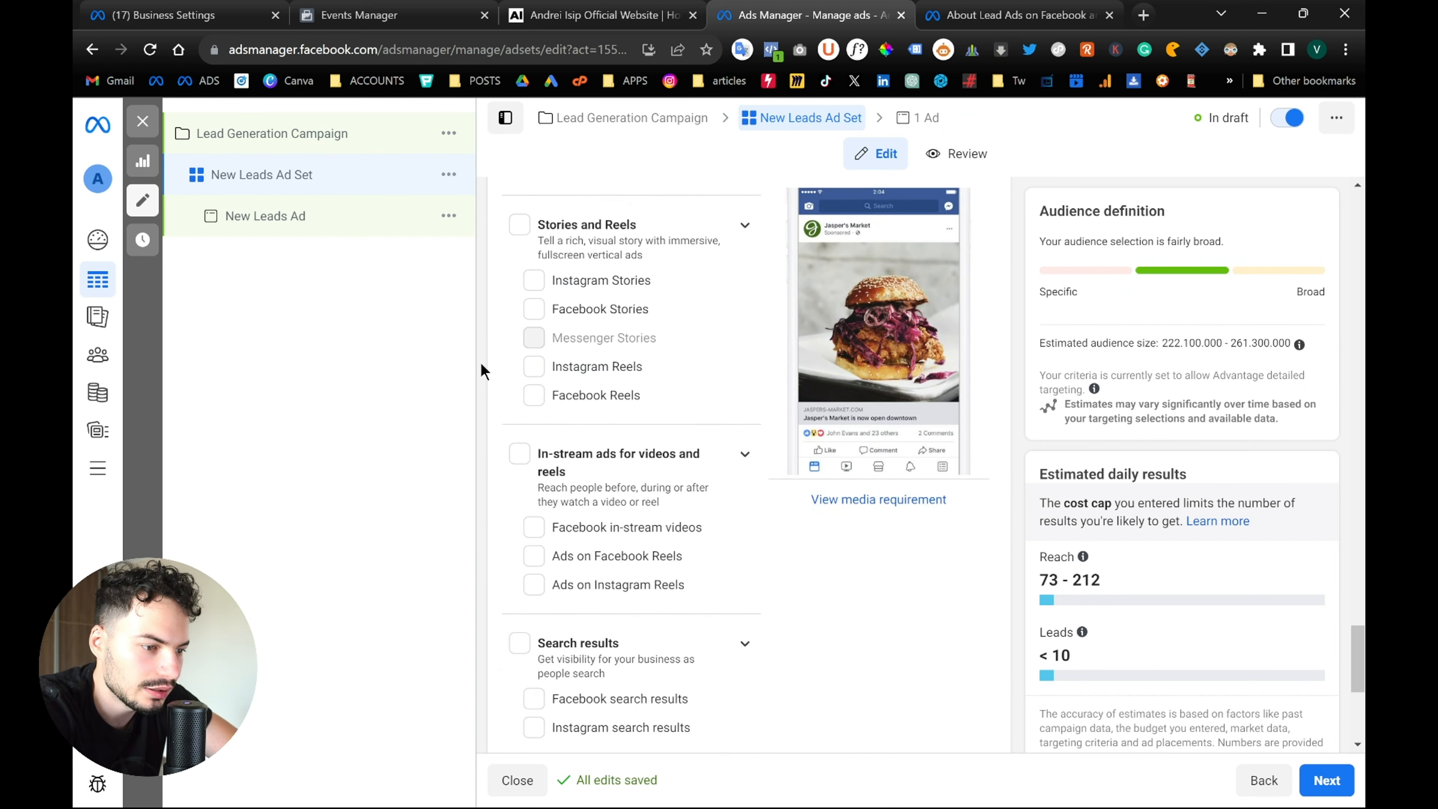
pyautogui.click(512, 367)
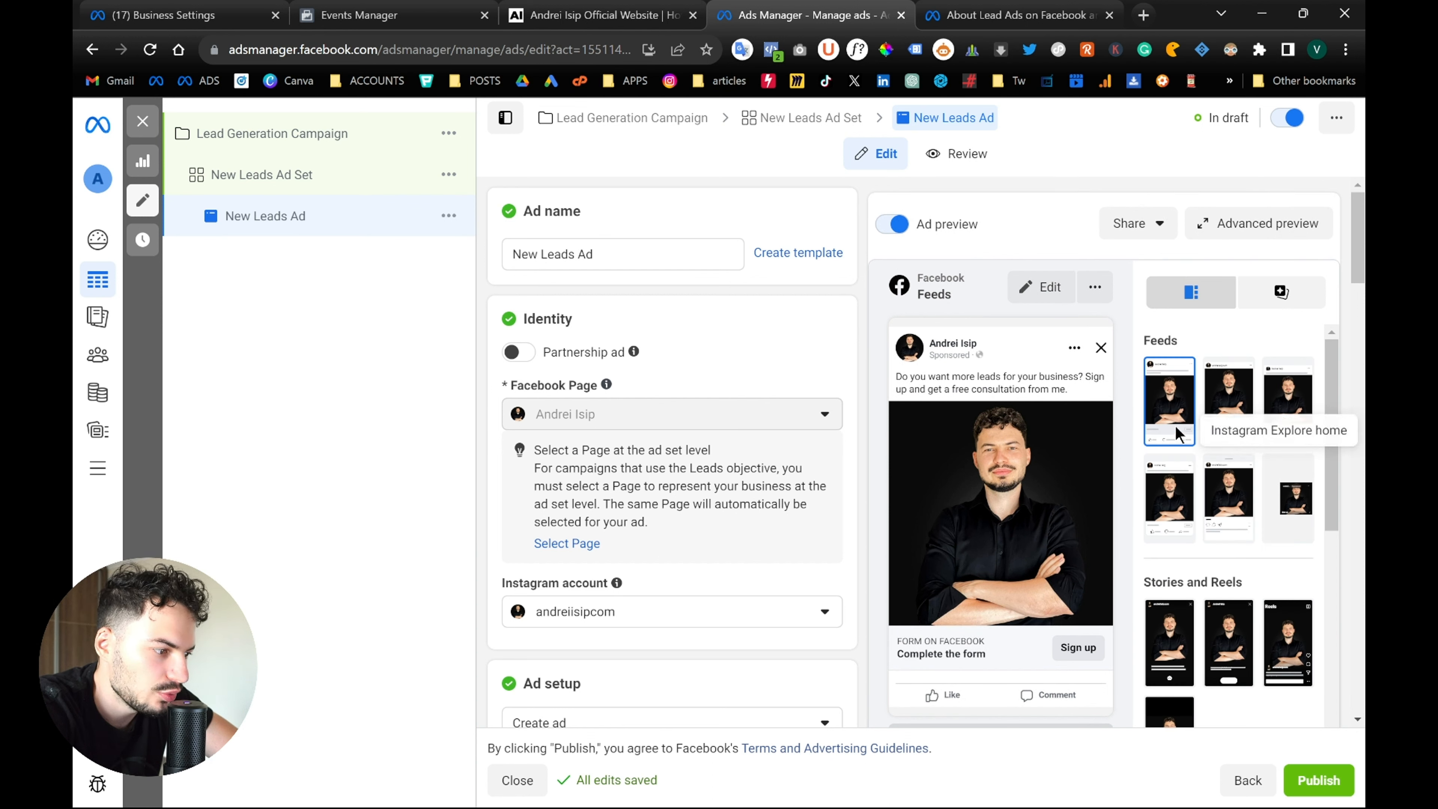
# Review the ad's preview thumbnails across feeds, Stories and Reels, in-stream, search results, and apps and sites placements
pyautogui.scroll(-5, 1201, 482)
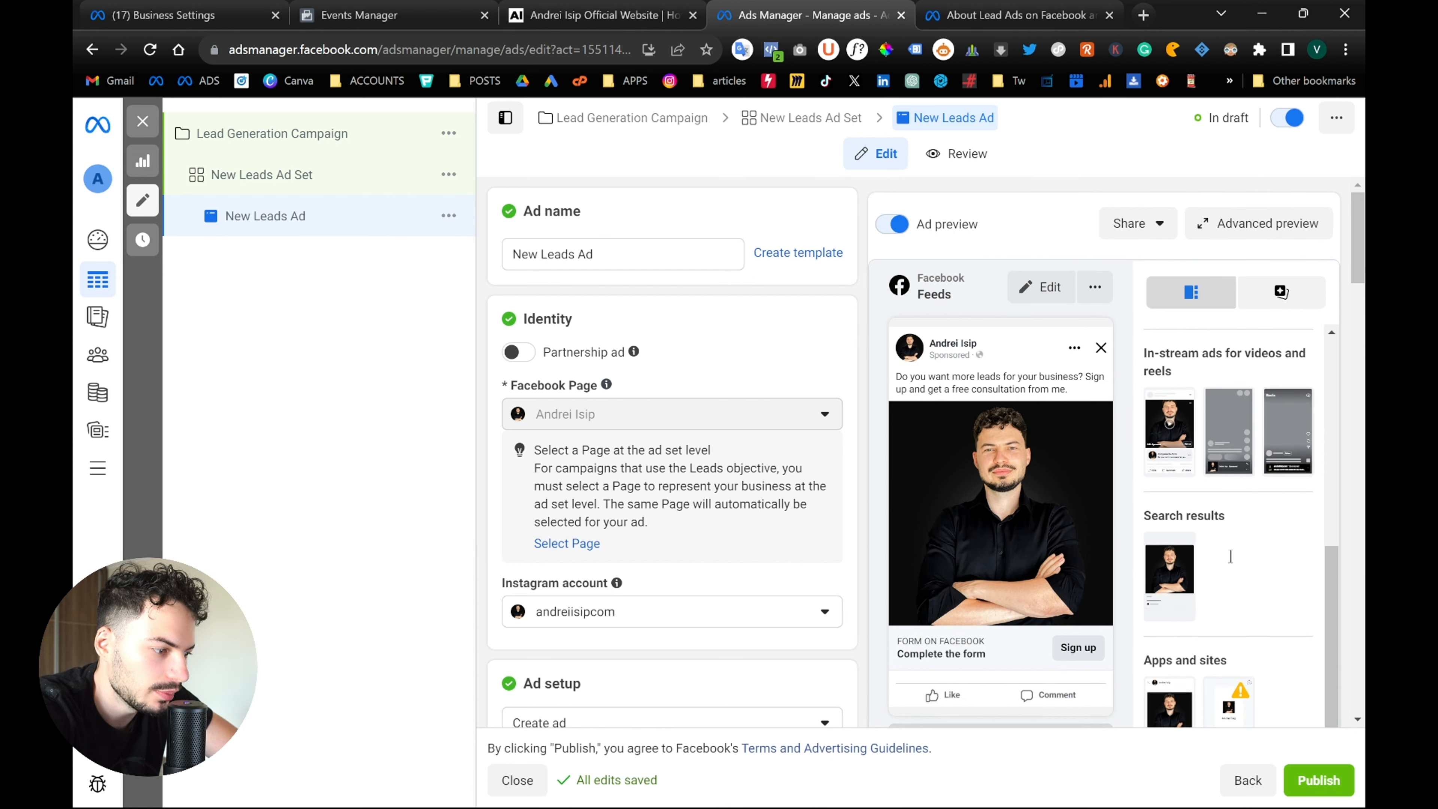
pyautogui.scroll(3, 1239, 563)
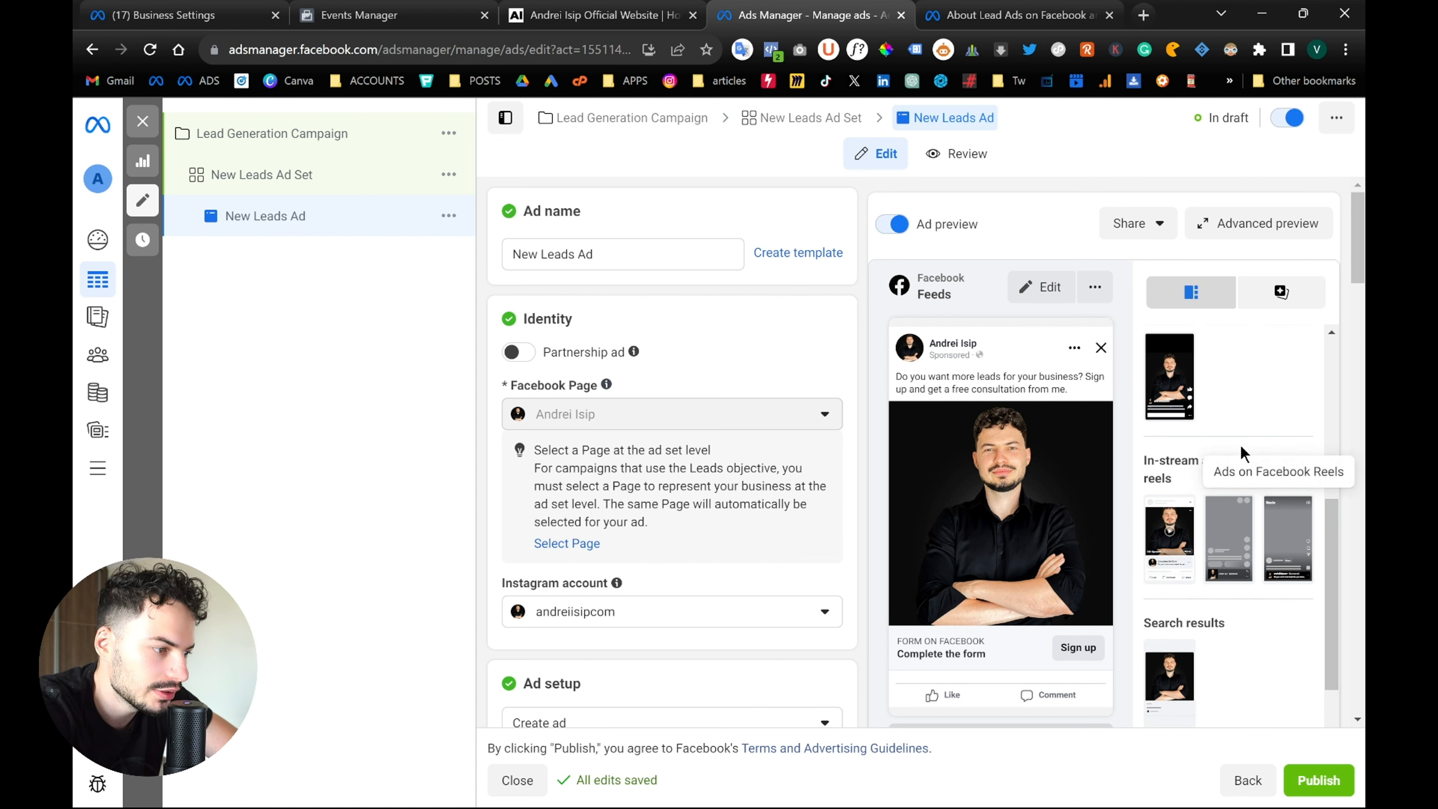
pyautogui.scroll(3, 1228, 454)
pyautogui.scroll(3, 1228, 453)
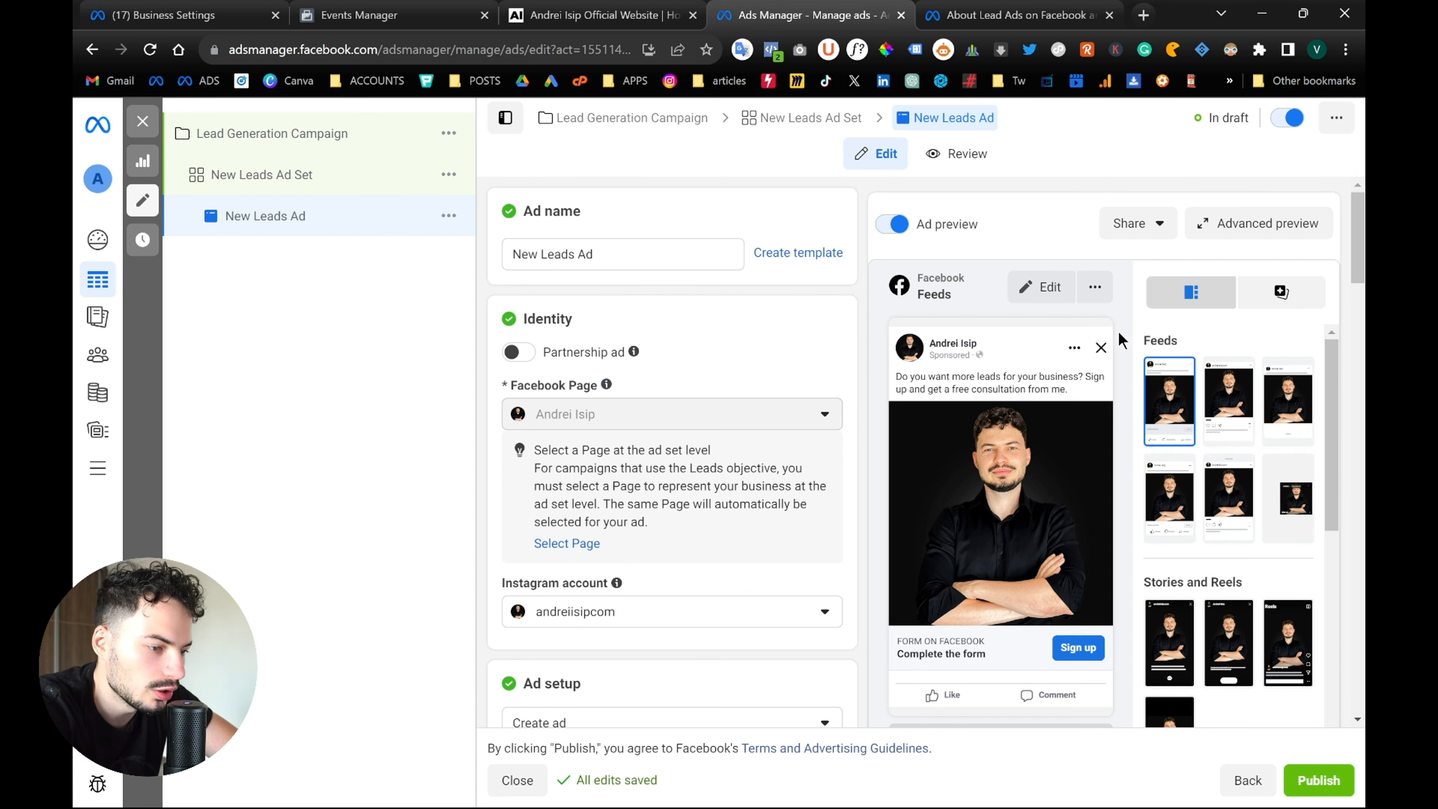
pyautogui.scroll(-5, 1124, 342)
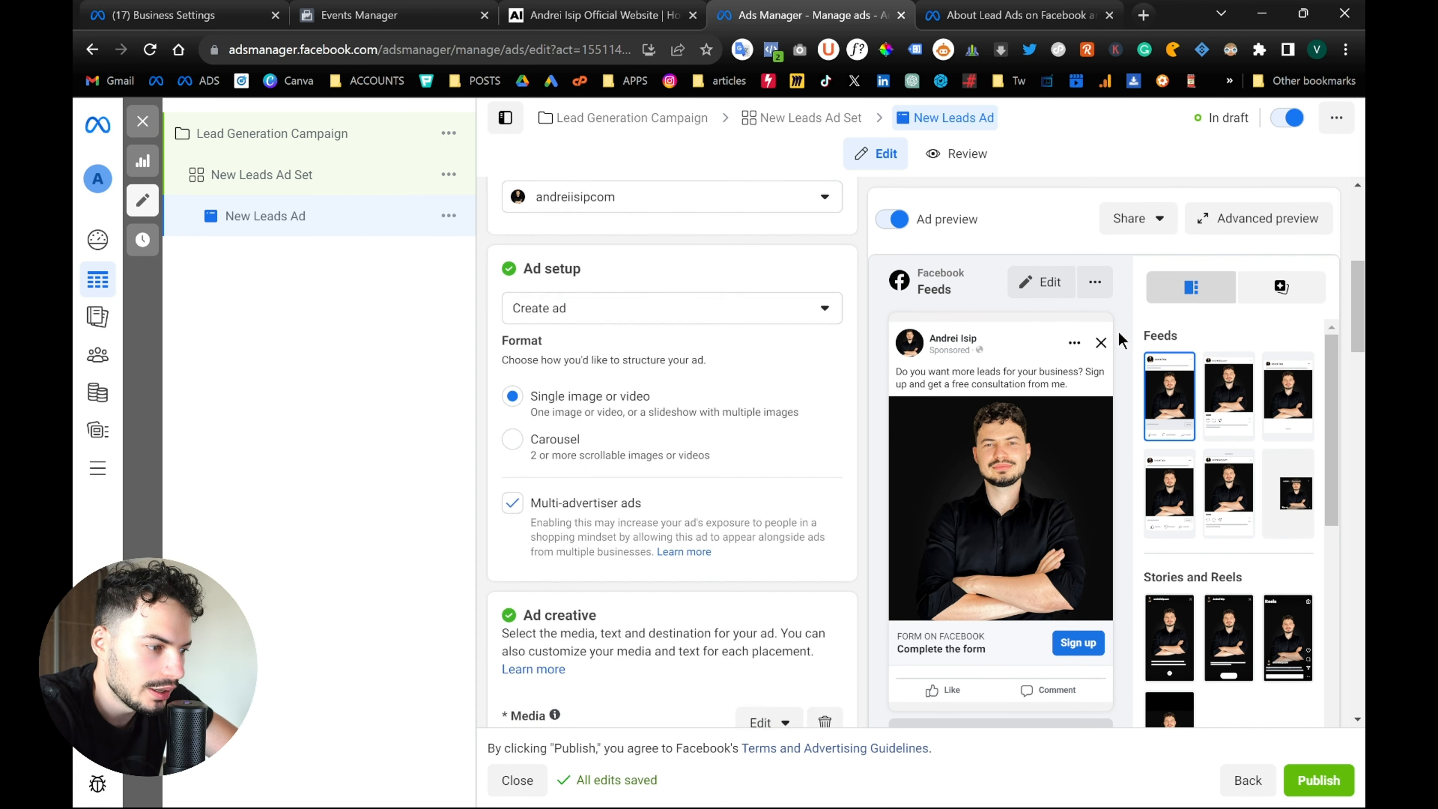
pyautogui.scroll(5, 642, 325)
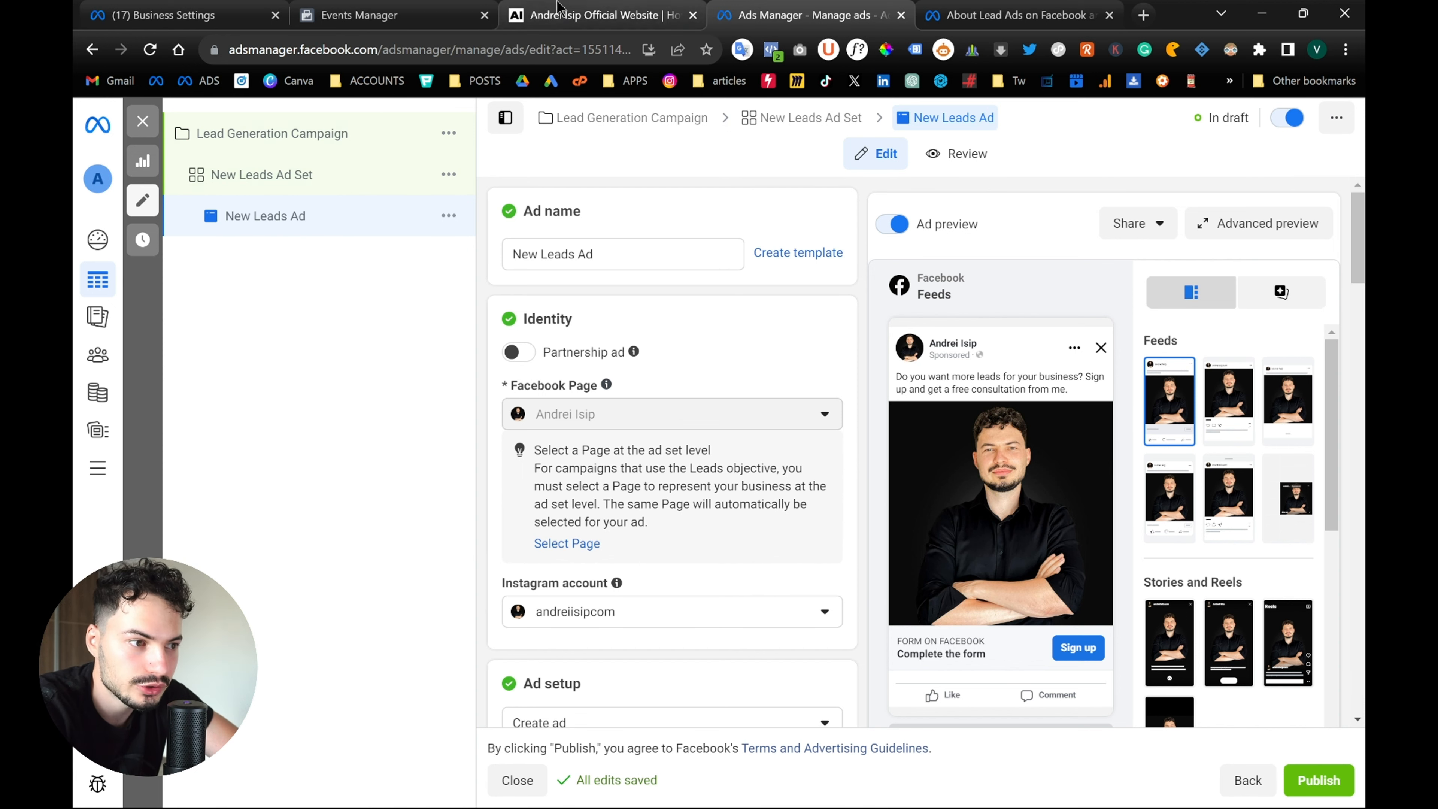
# Switch to the business website, look over the homepage's offers, and open the newsletter page
pyautogui.click(595, 15)
pyautogui.scroll(-5, 707, 321)
pyautogui.scroll(-3, 706, 322)
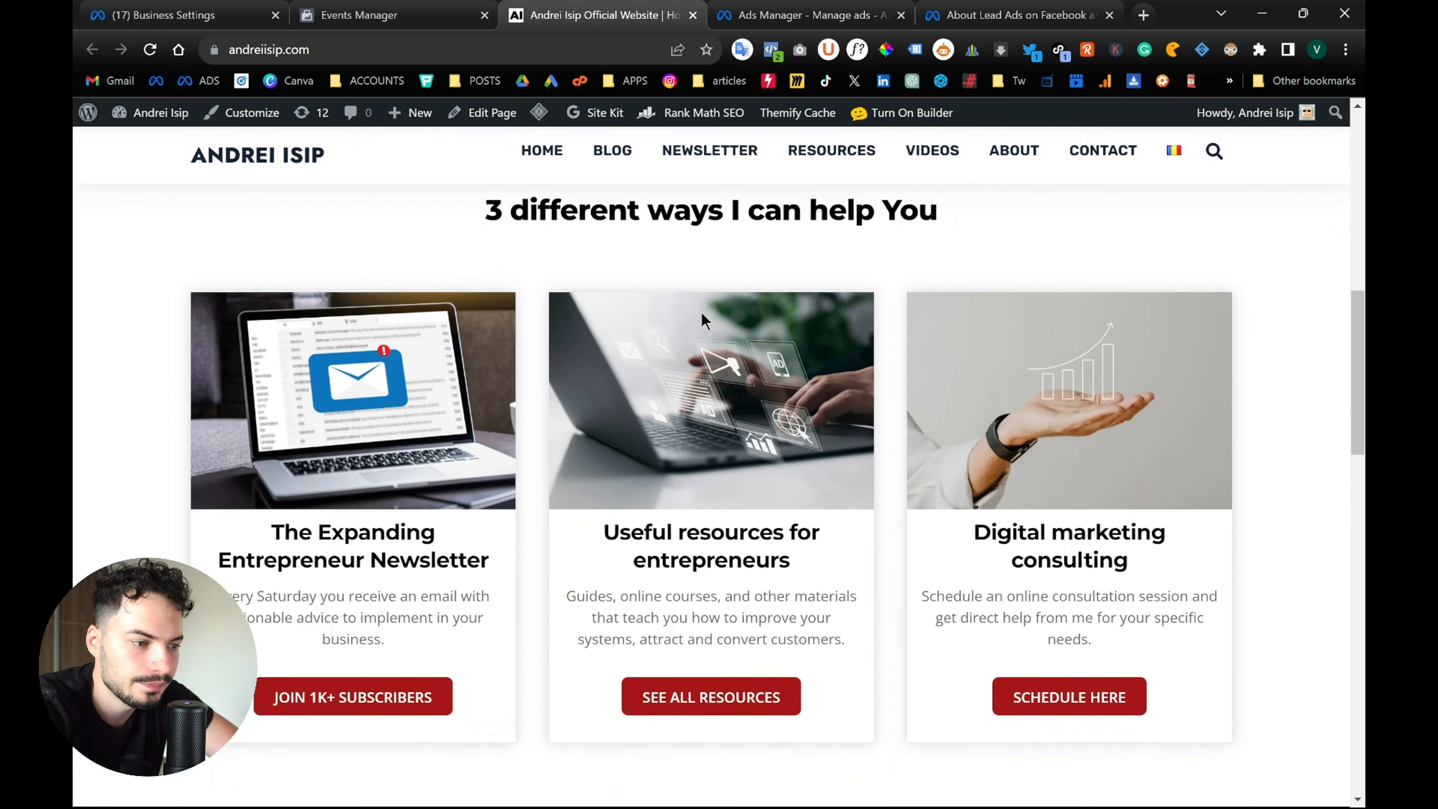
pyautogui.scroll(10, 702, 321)
pyautogui.click(703, 173)
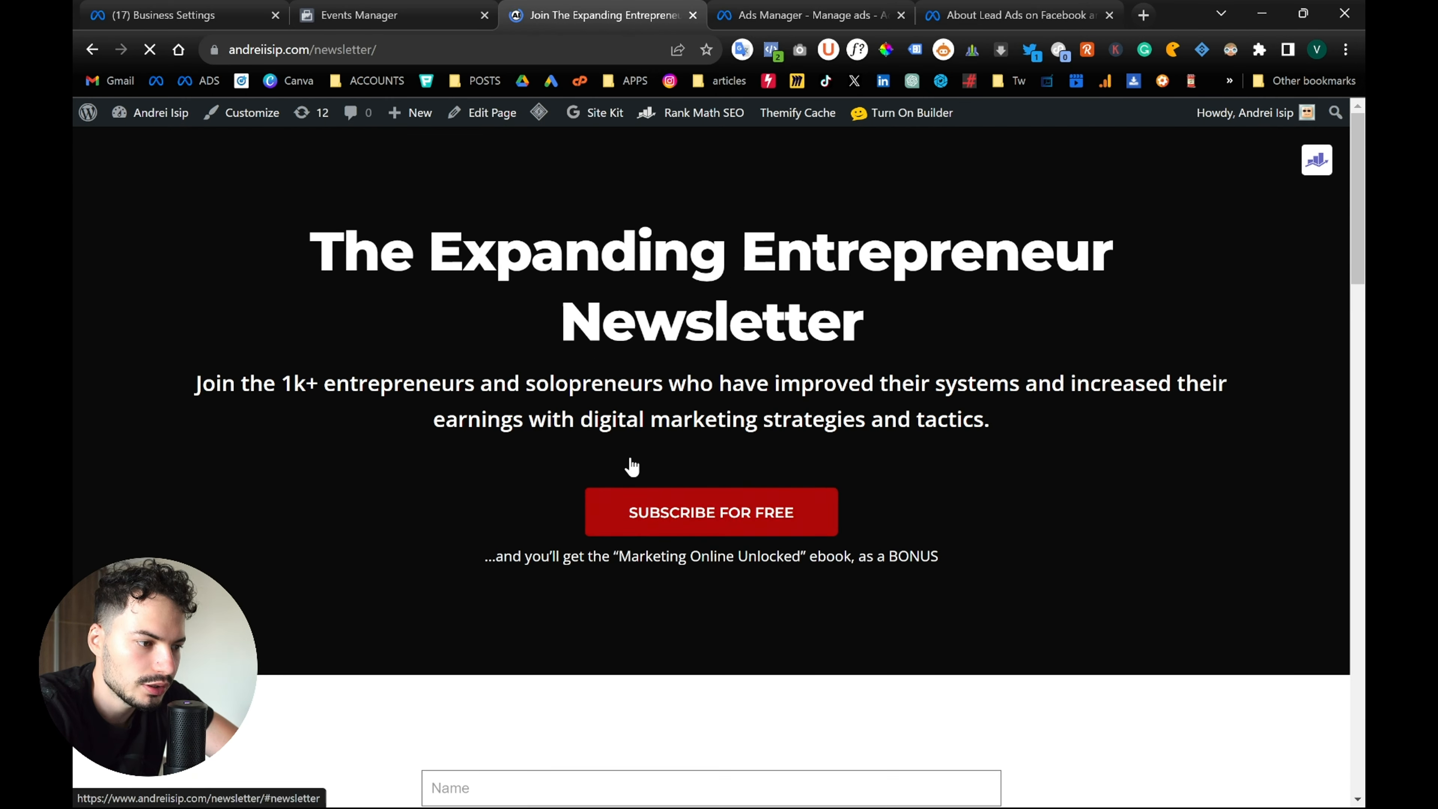
# Examine the newsletter landing page's headline, signup forms, subscriber benefits, ebook bonus and list of what subscribers will not receive
pyautogui.scroll(-4, 1010, 481)
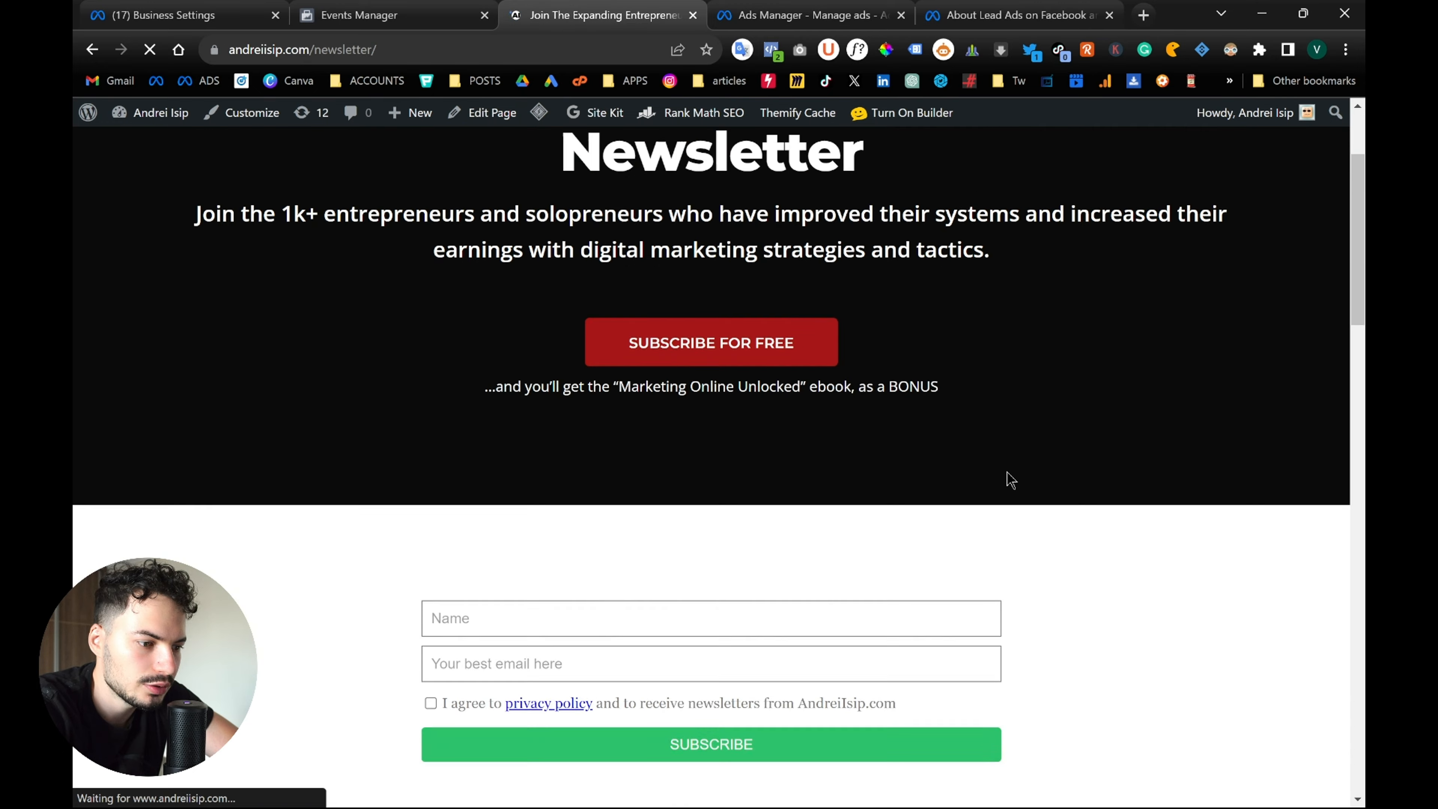
pyautogui.scroll(-15, 1078, 433)
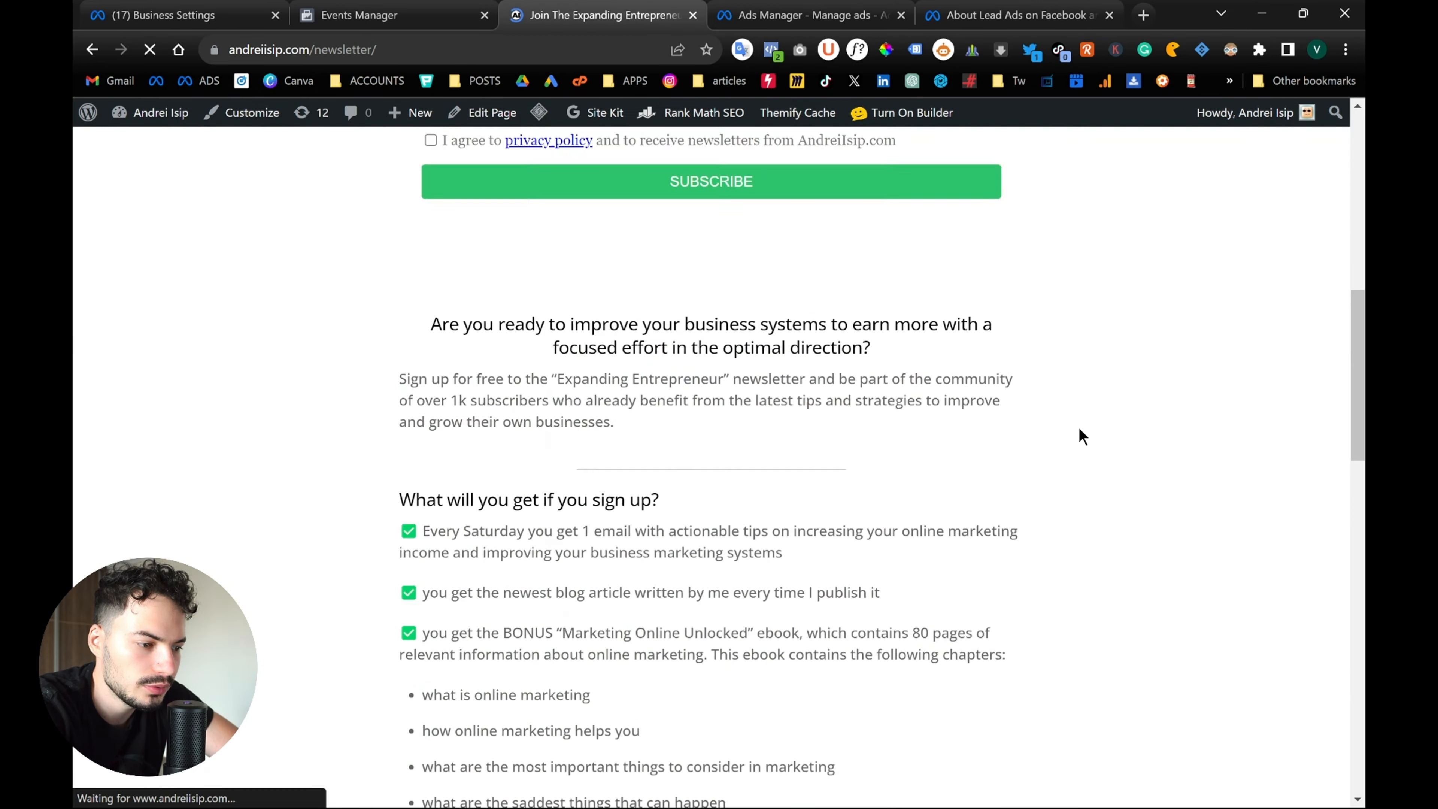
pyautogui.scroll(-5, 969, 465)
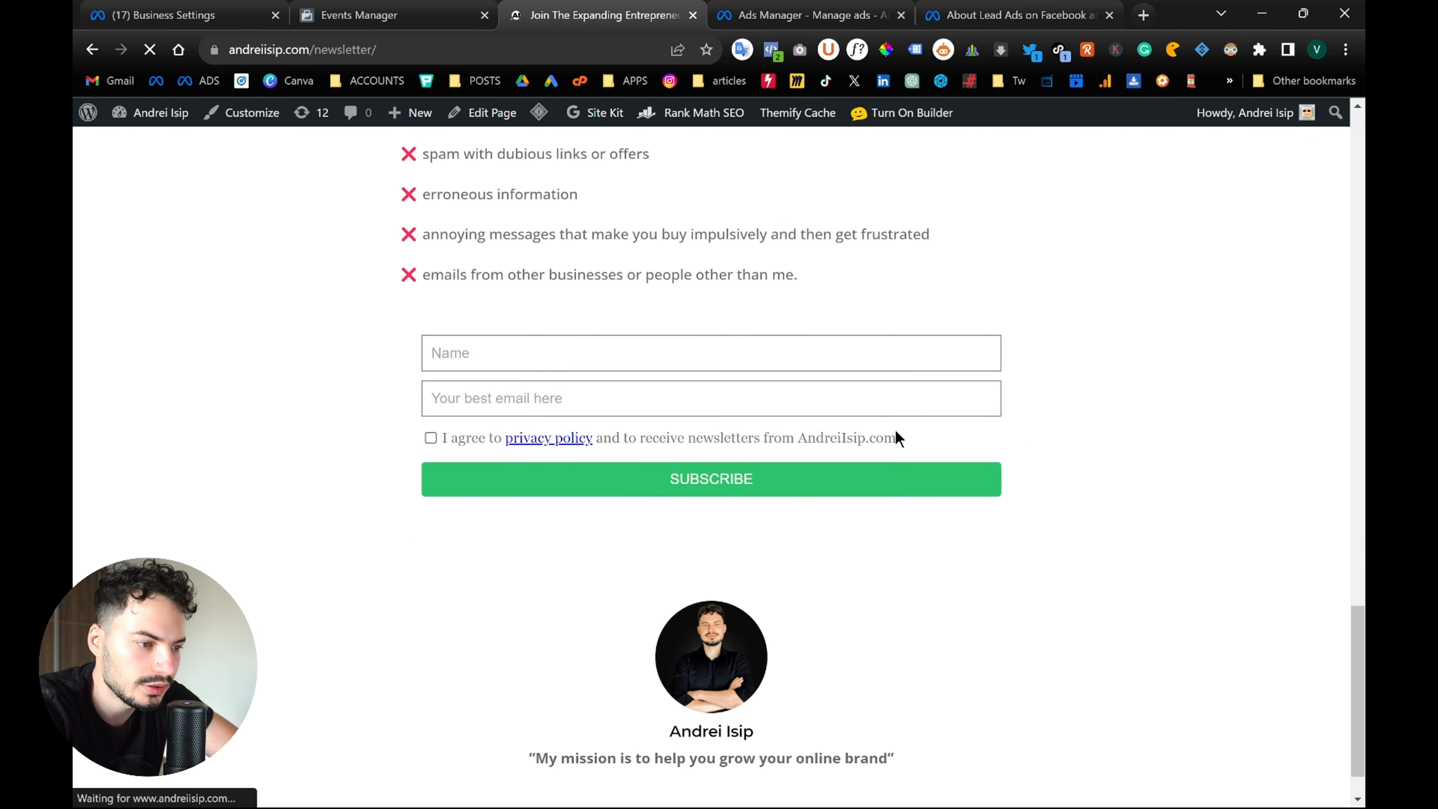
pyautogui.scroll(4, 911, 419)
pyautogui.scroll(2, 804, 595)
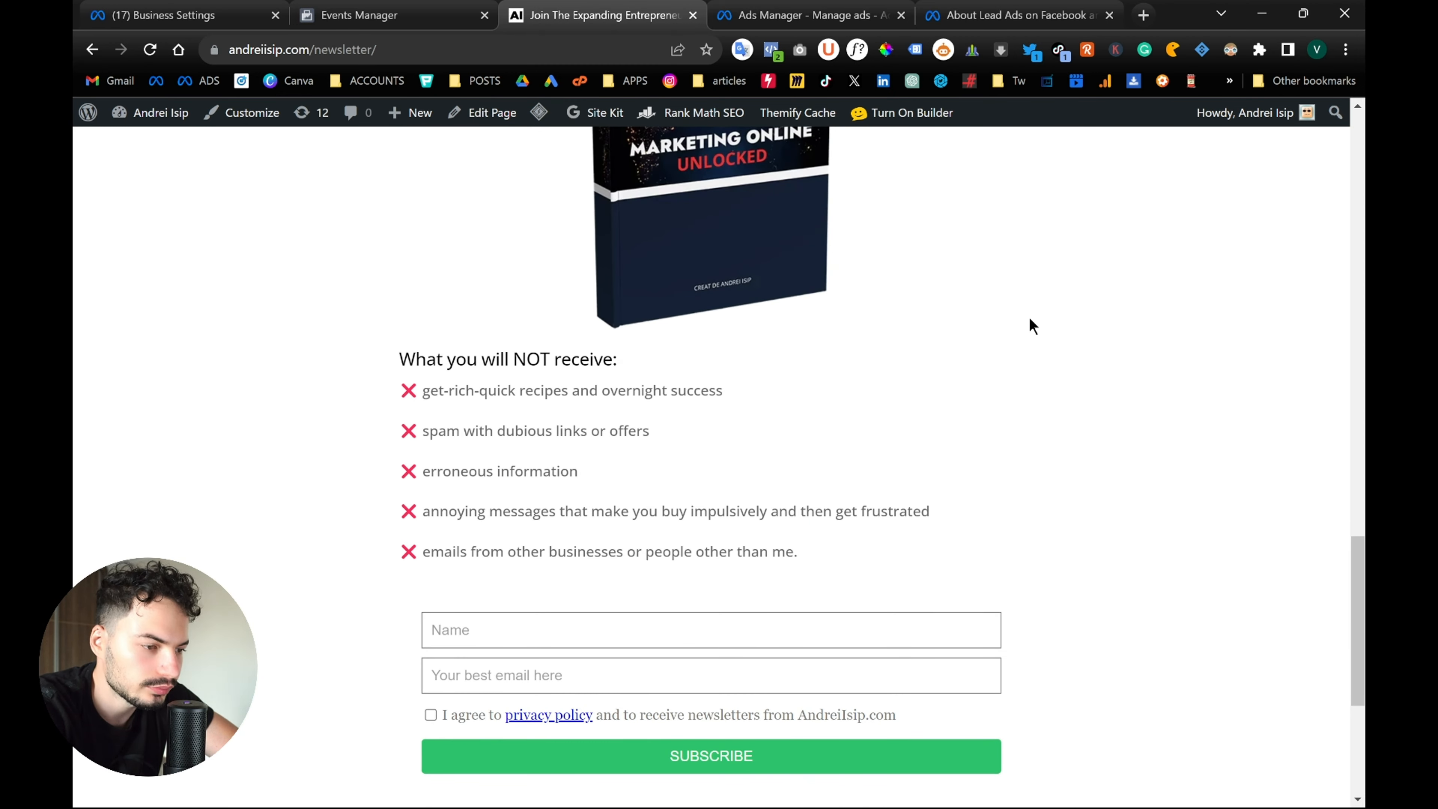
pyautogui.scroll(15, 1030, 319)
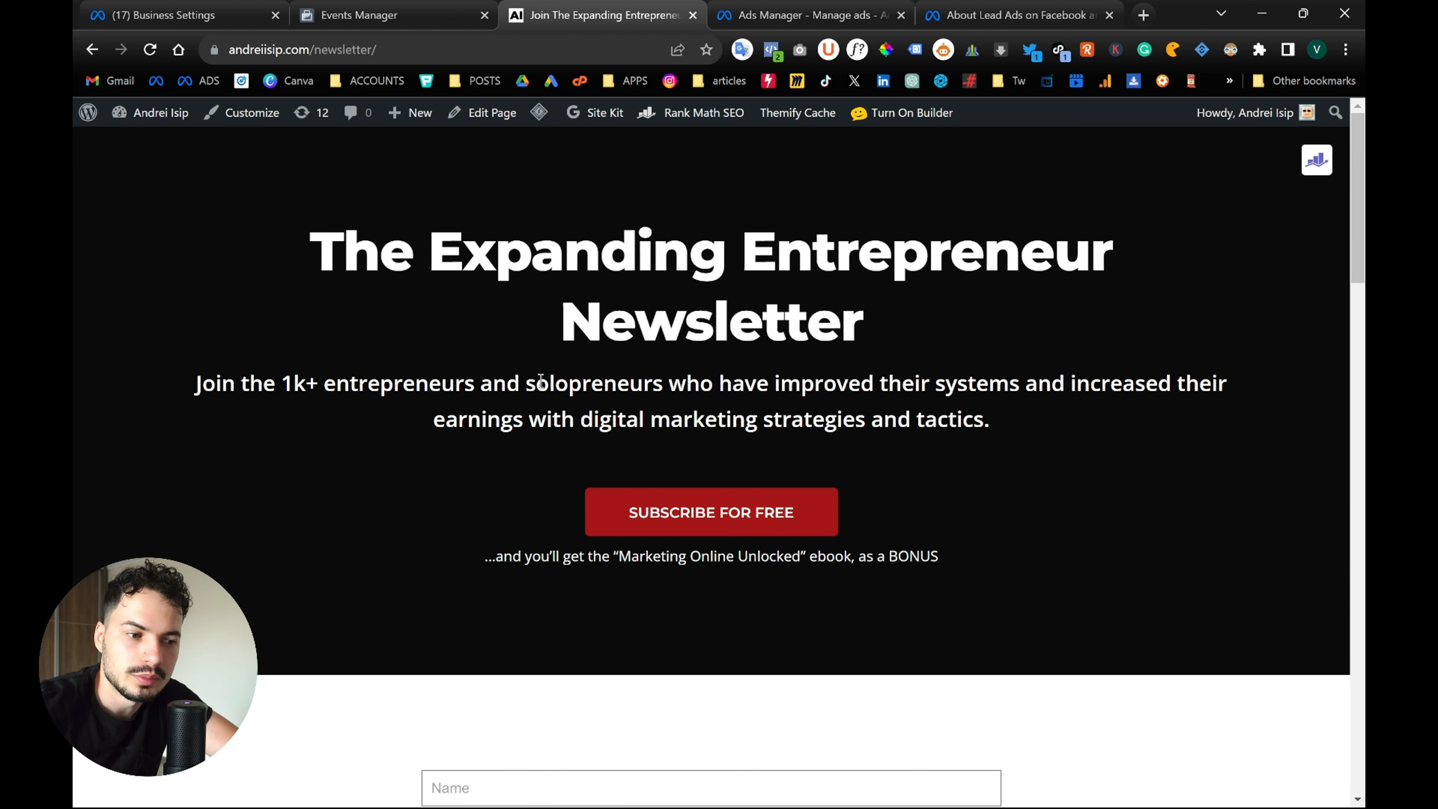
pyautogui.scroll(-10, 982, 440)
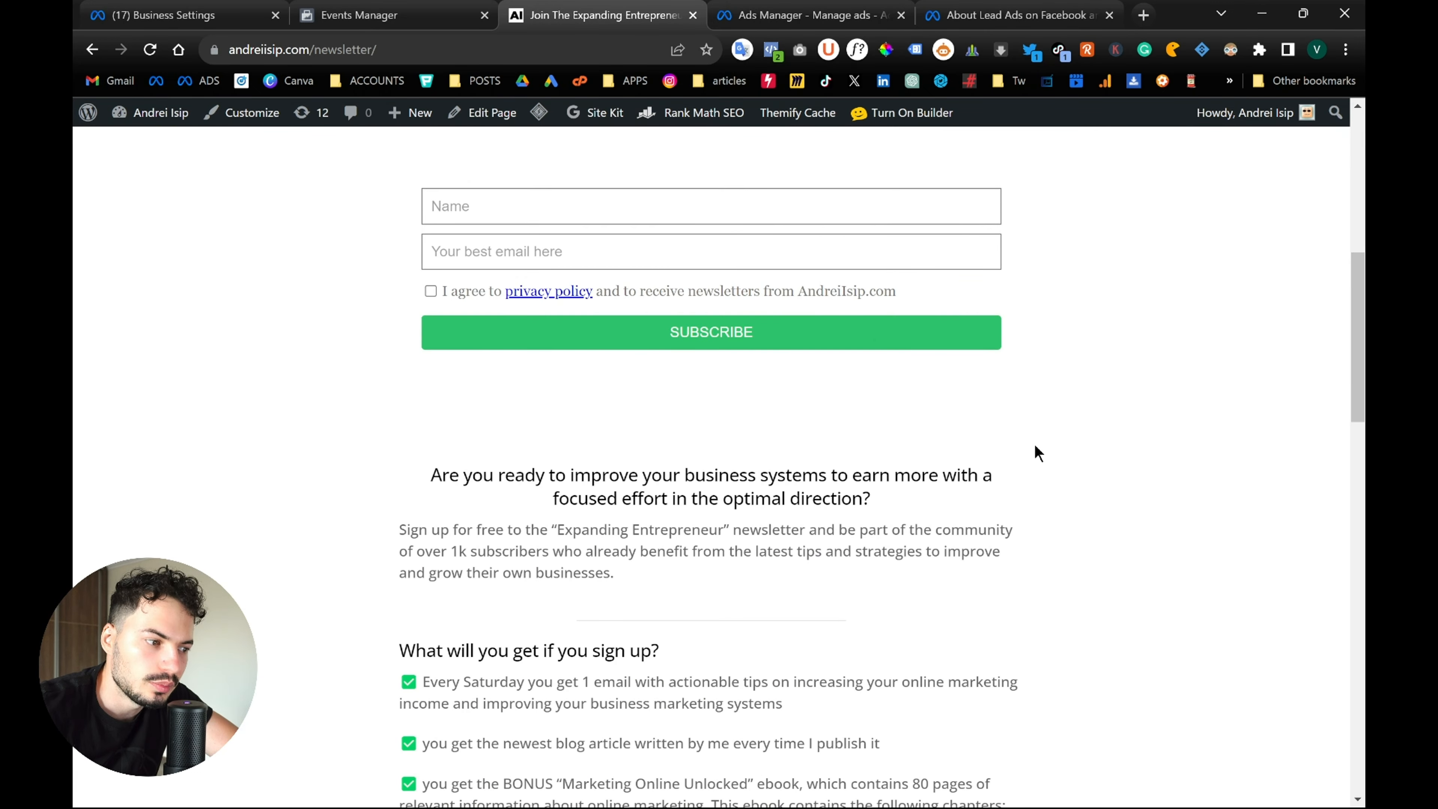
pyautogui.scroll(-4, 1056, 547)
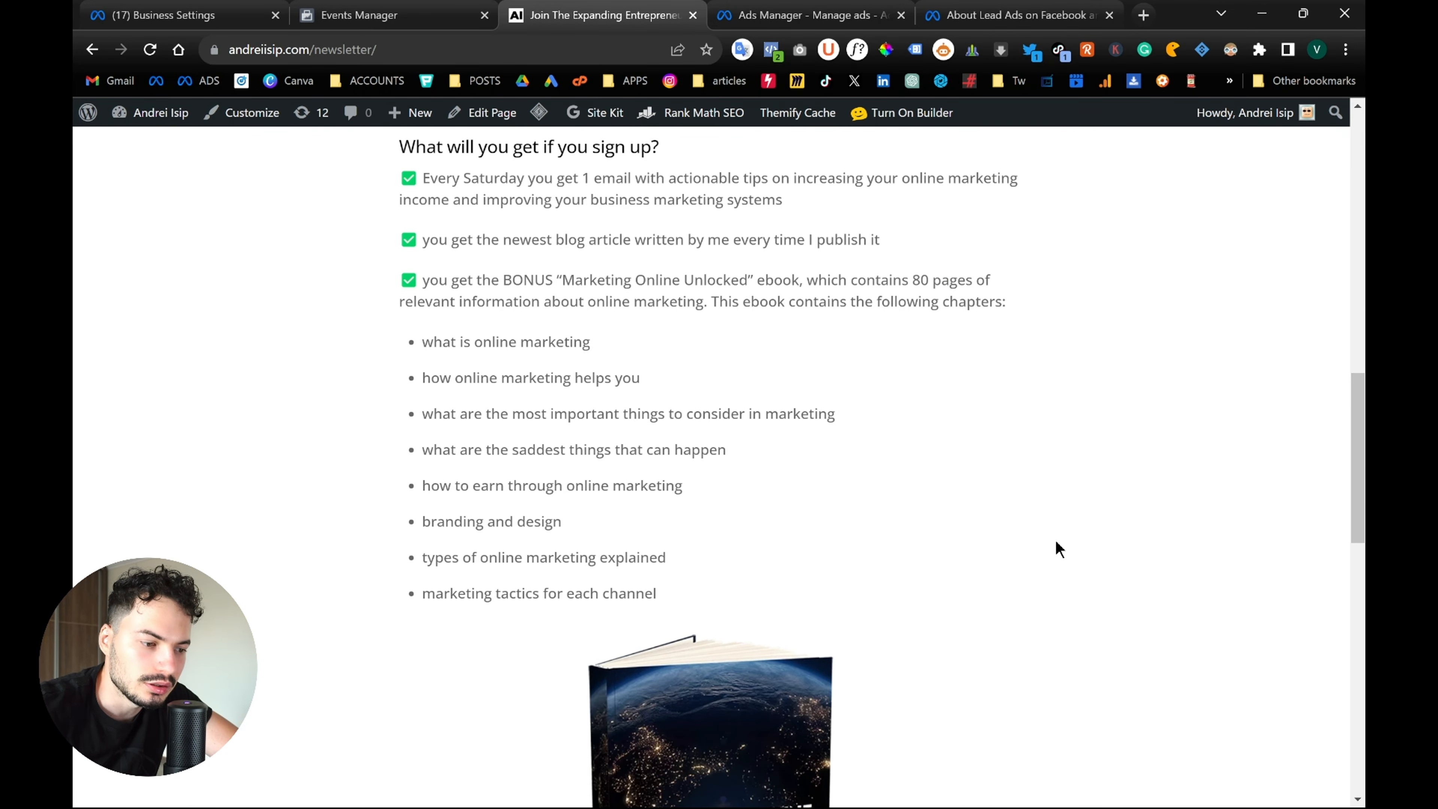
pyautogui.scroll(-4, 1006, 434)
pyautogui.scroll(5, 1027, 405)
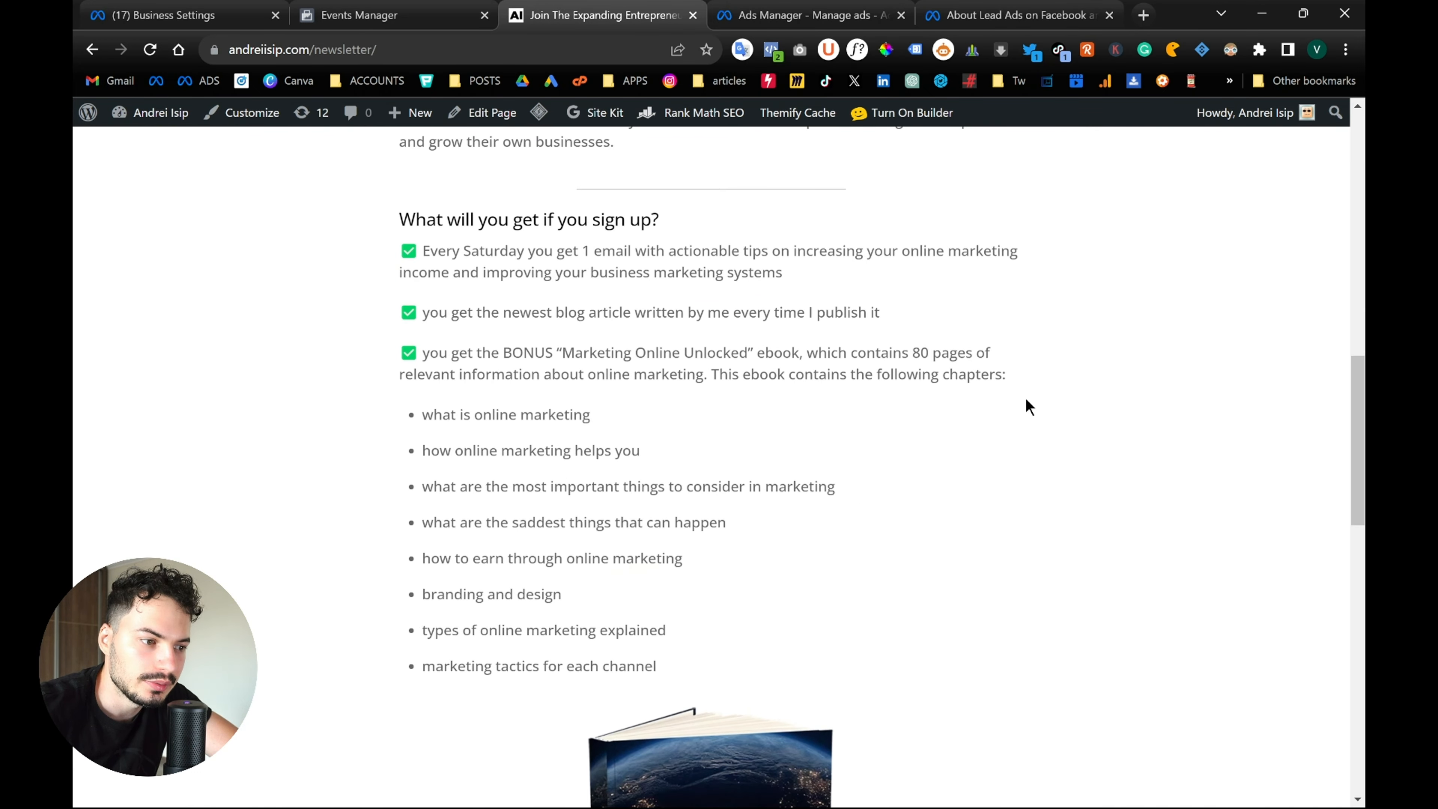
pyautogui.scroll(3, 606, 306)
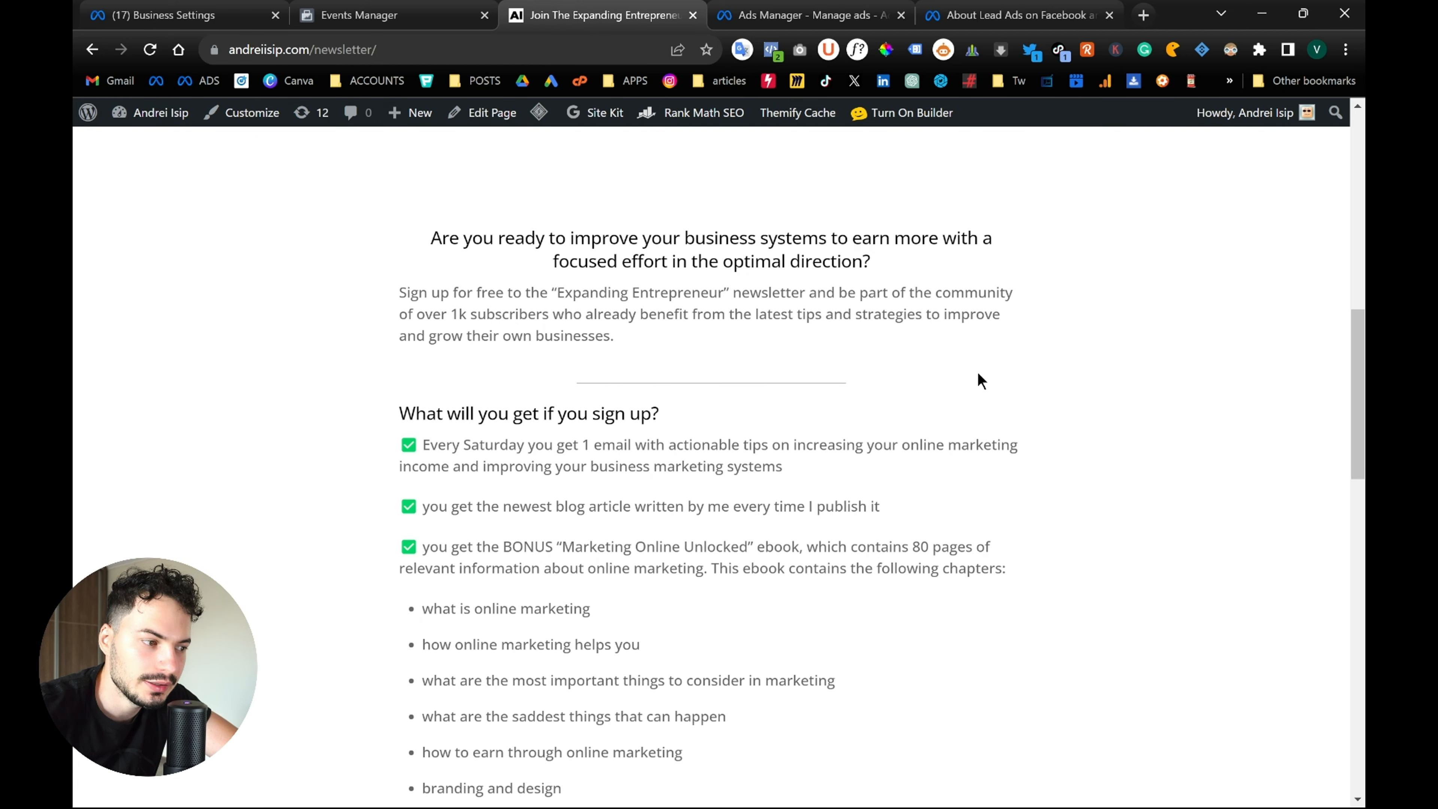
pyautogui.scroll(-15, 1052, 375)
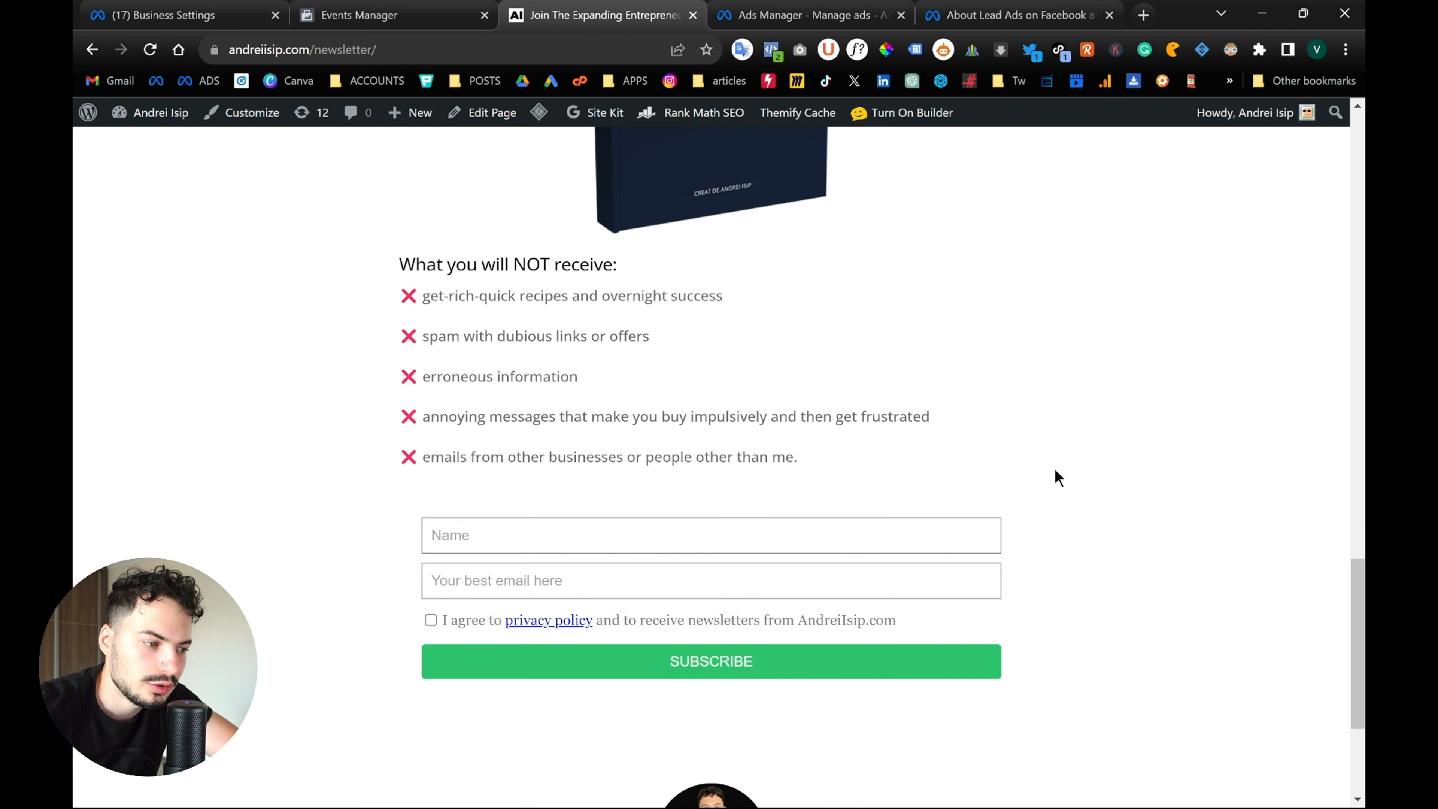
pyautogui.scroll(15, 1019, 431)
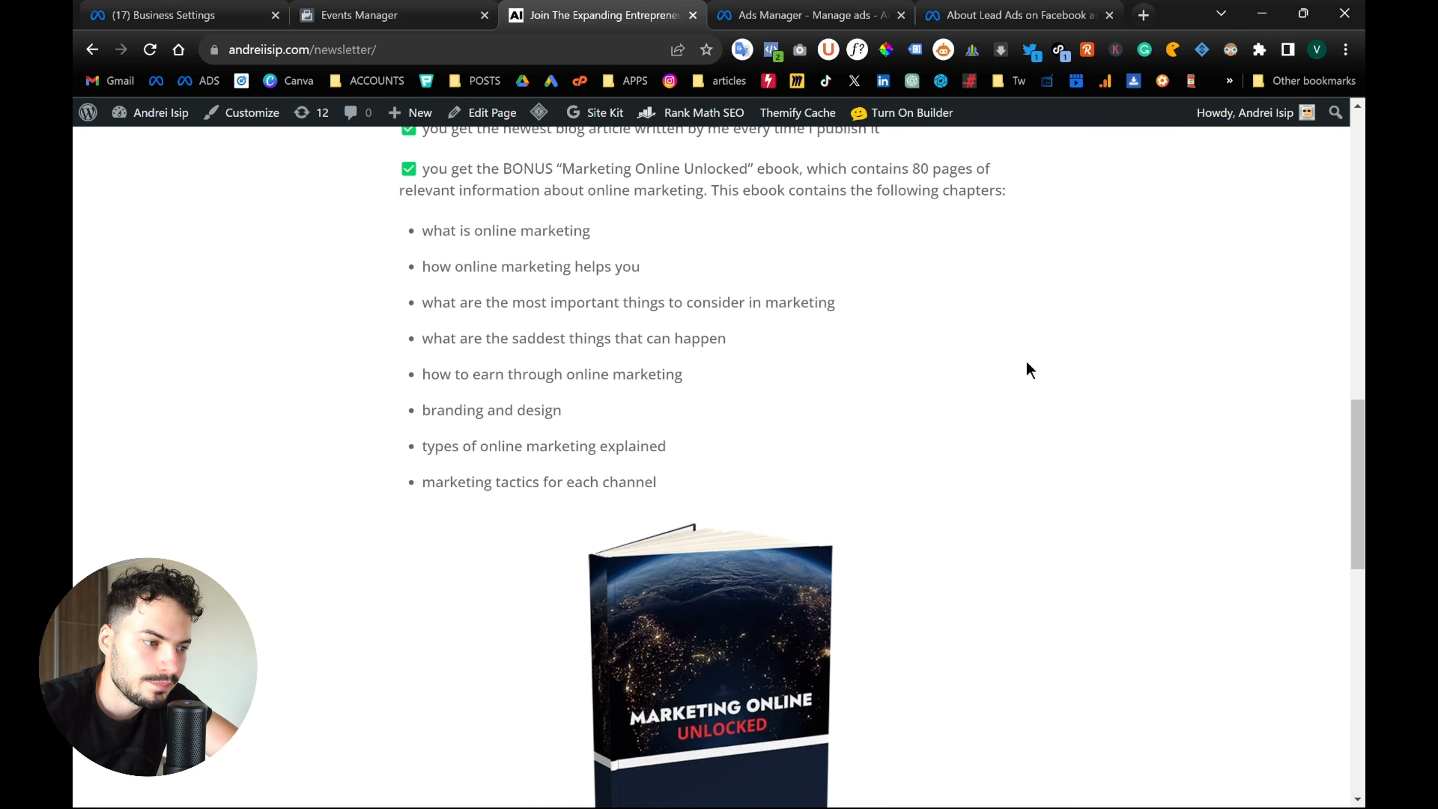
pyautogui.scroll(10, 1028, 355)
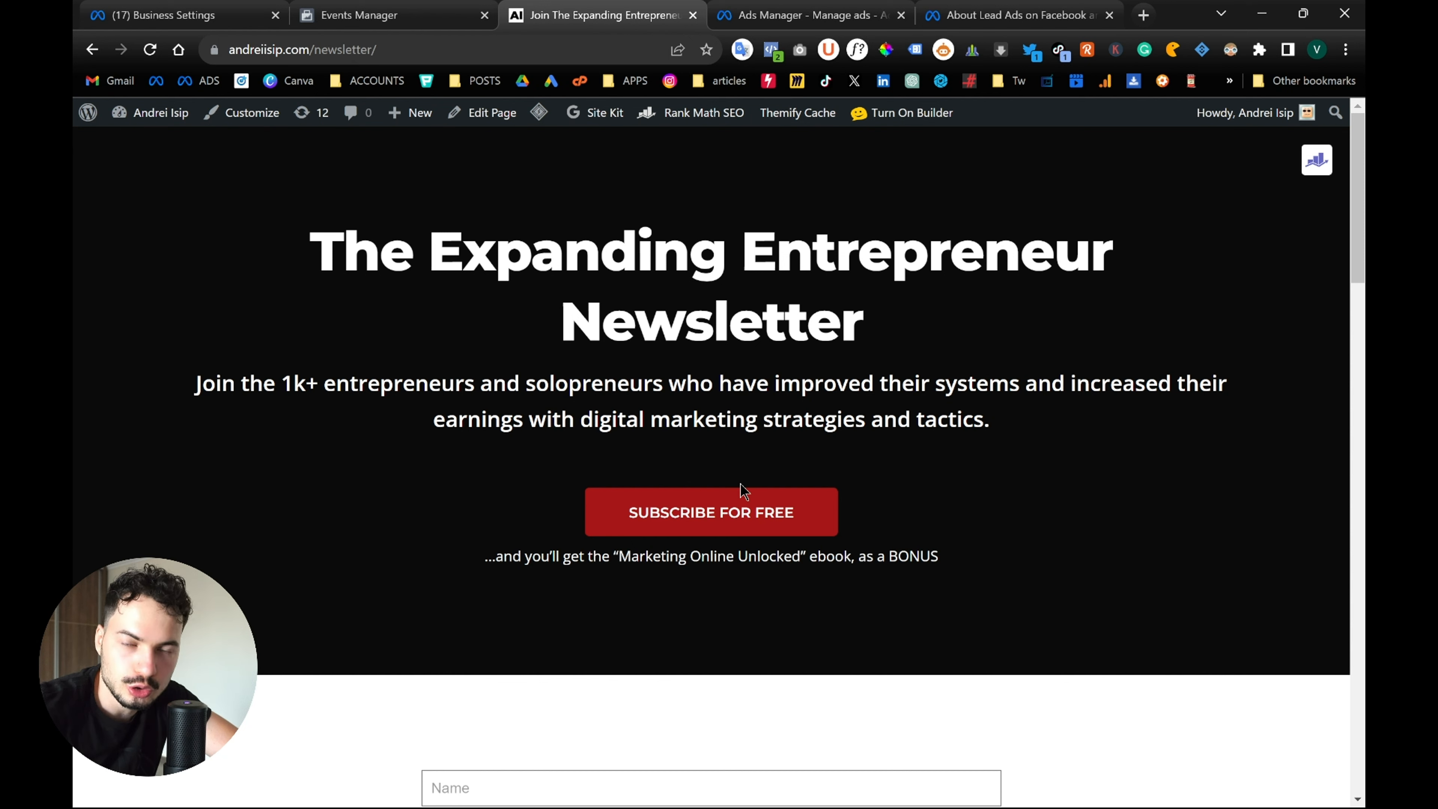
pyautogui.scroll(-10, 1018, 449)
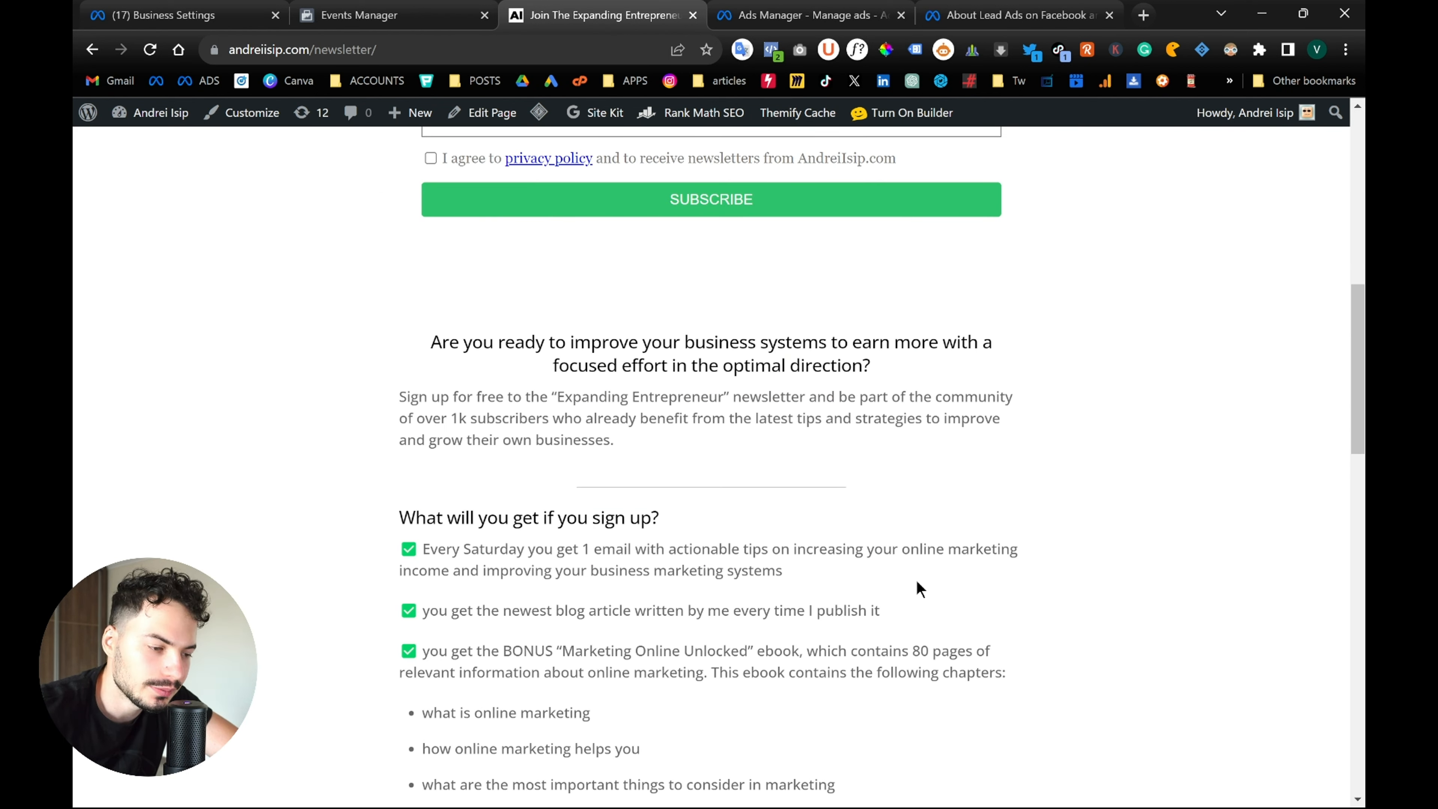
pyautogui.scroll(-5, 918, 589)
pyautogui.scroll(-2, 1036, 431)
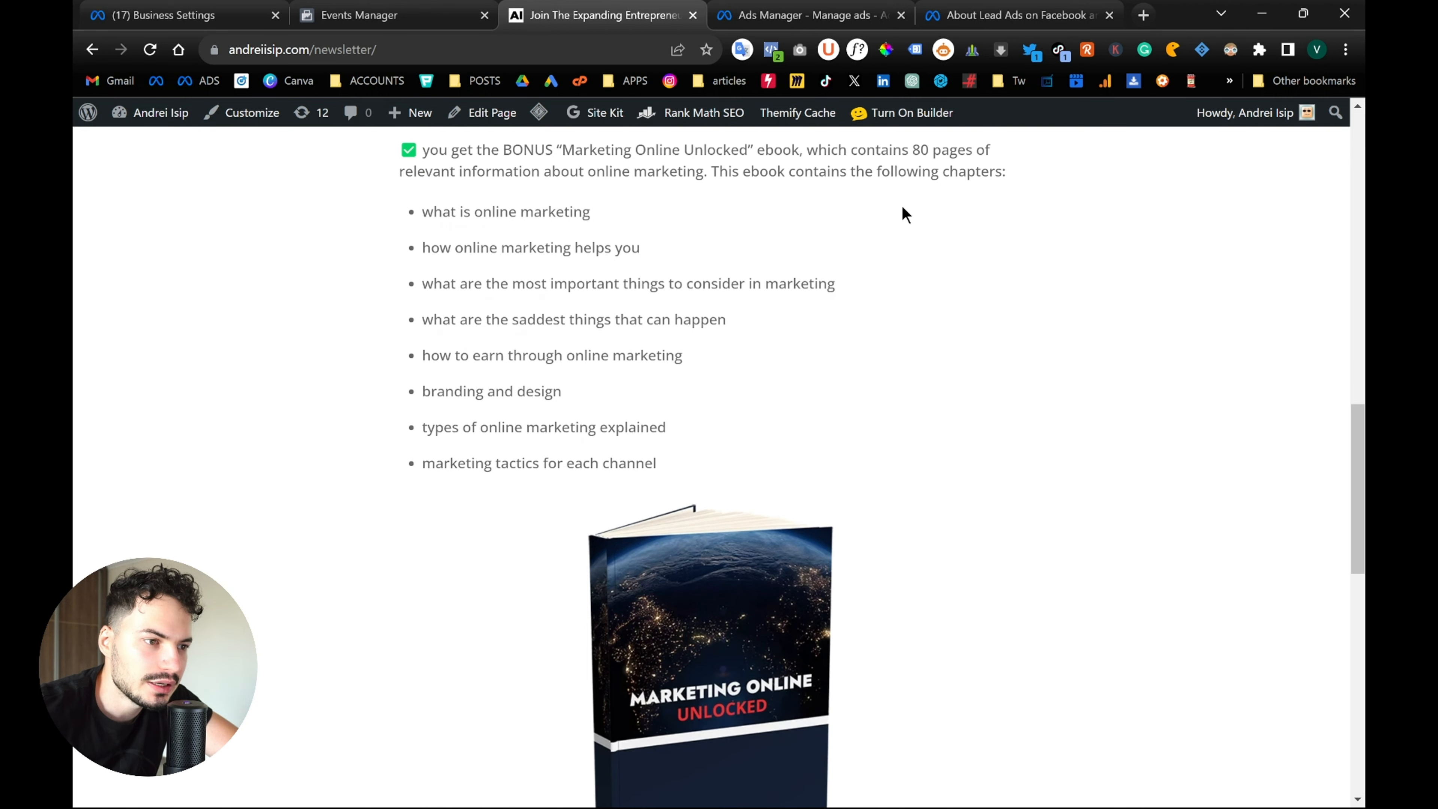
# Return to Ads Manager and preview the New Leads Ad in the Instagram Stories placement
pyautogui.click(872, 15)
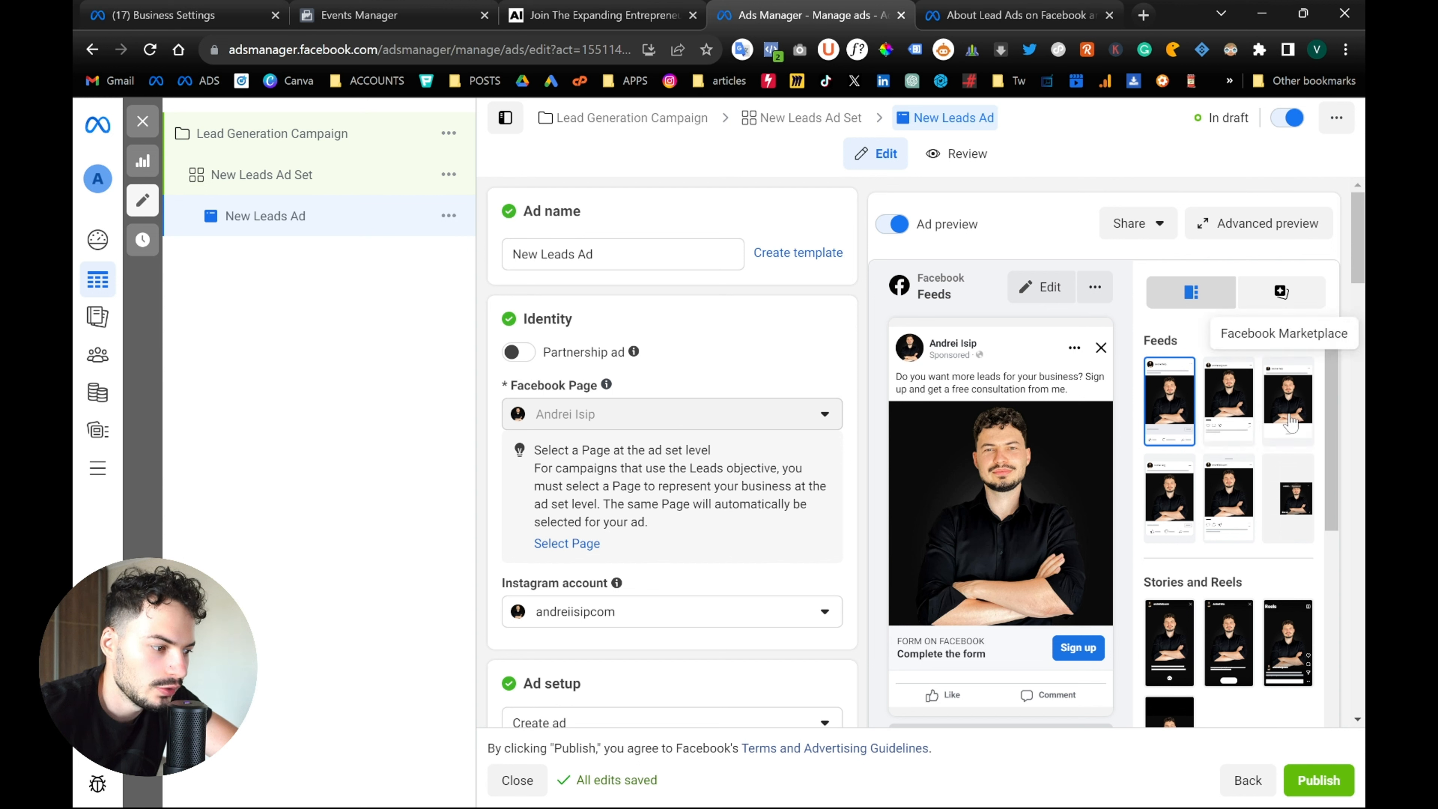
pyautogui.scroll(-1, 1281, 422)
pyautogui.click(1167, 604)
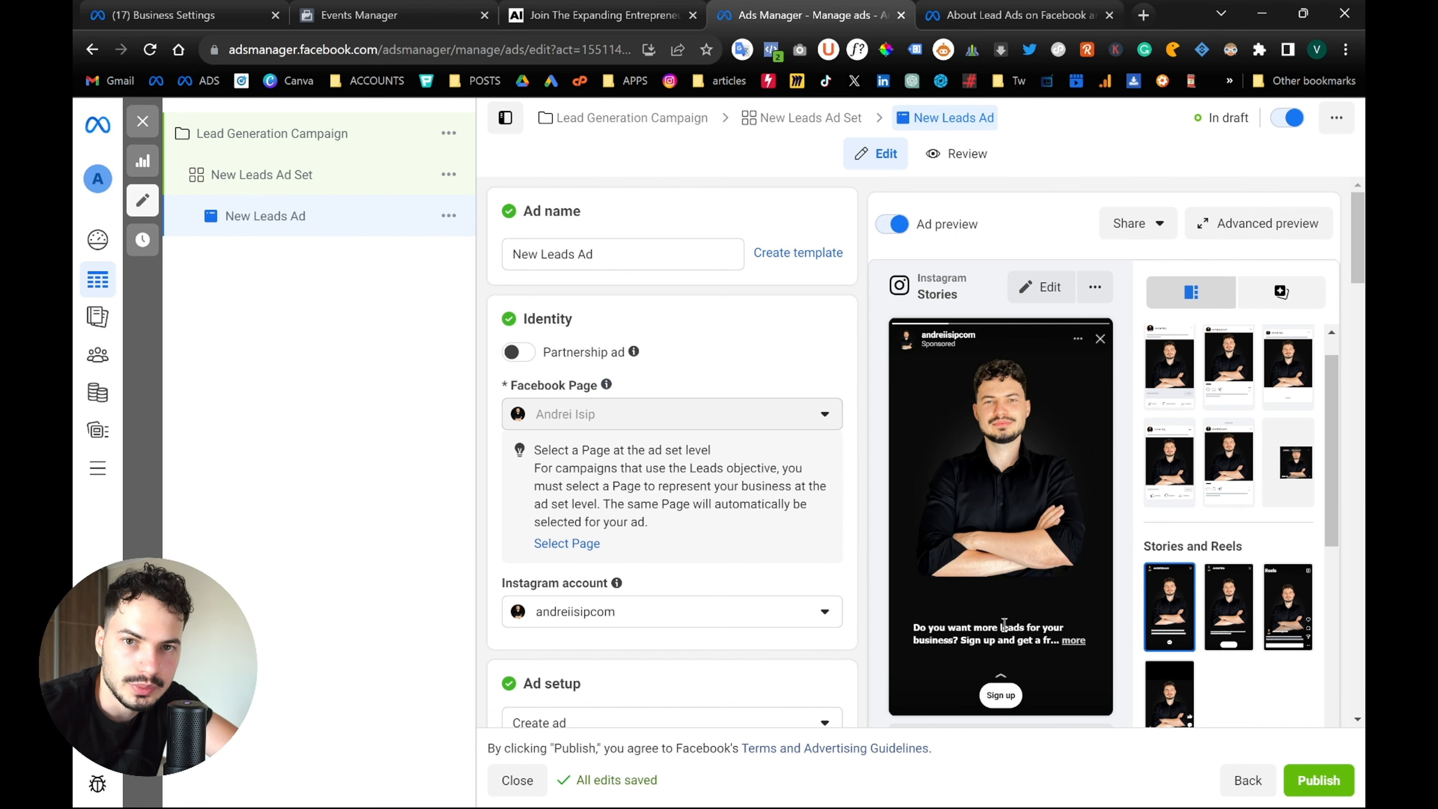
# Switch back to the newsletter landing page and review how its content presents the offer around the signup form
pyautogui.click(597, 15)
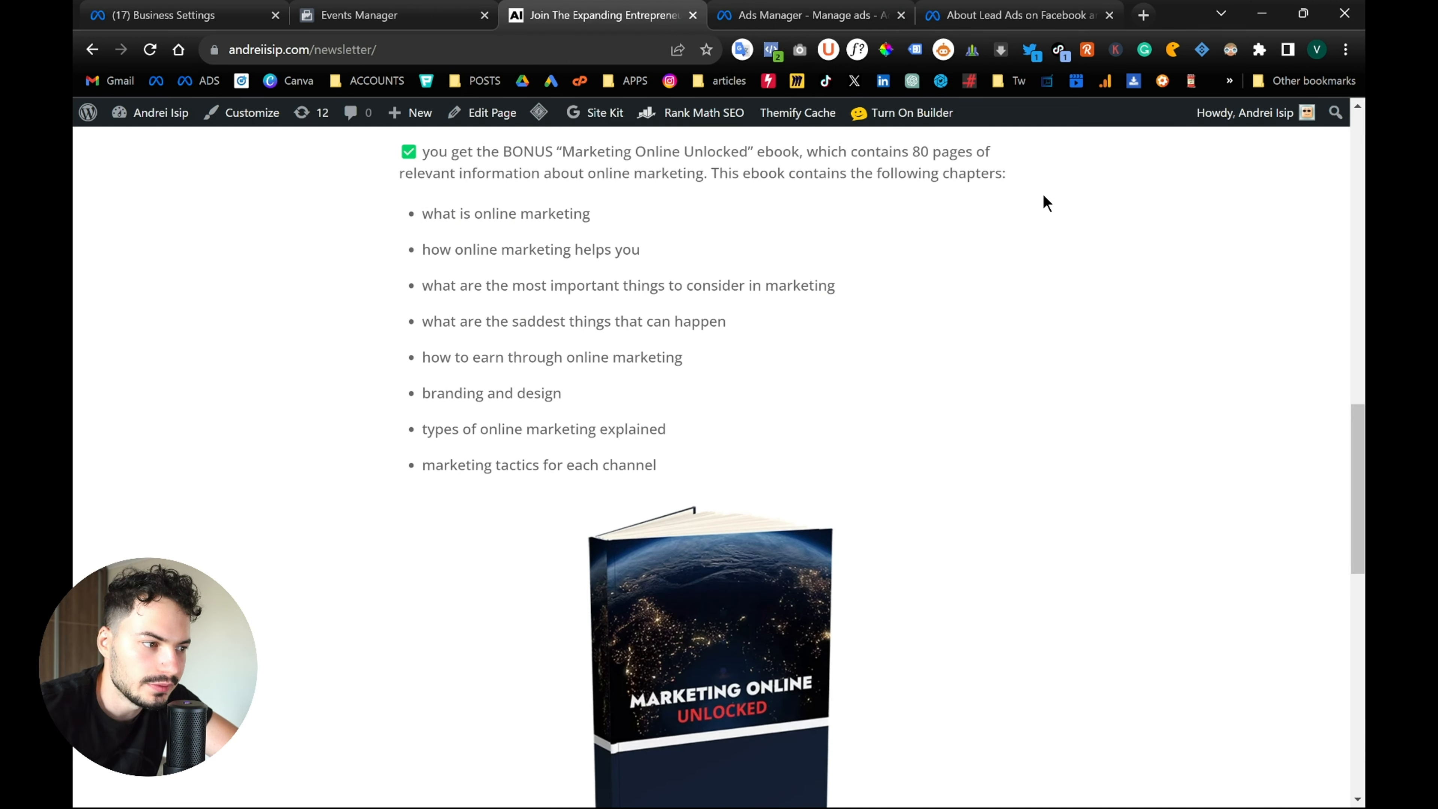
pyautogui.scroll(12, 1046, 203)
pyautogui.scroll(-10, 1079, 471)
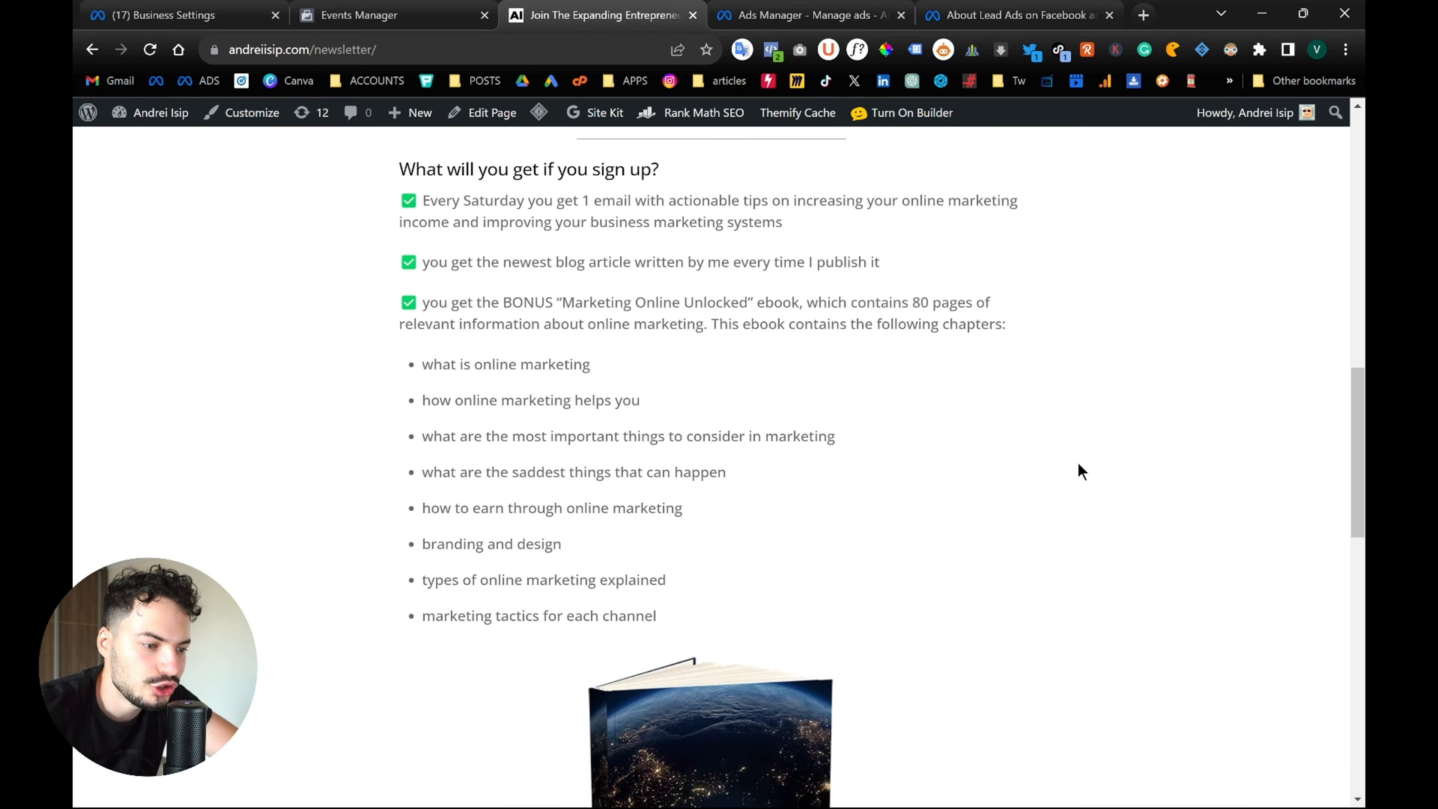
pyautogui.scroll(9, 1059, 488)
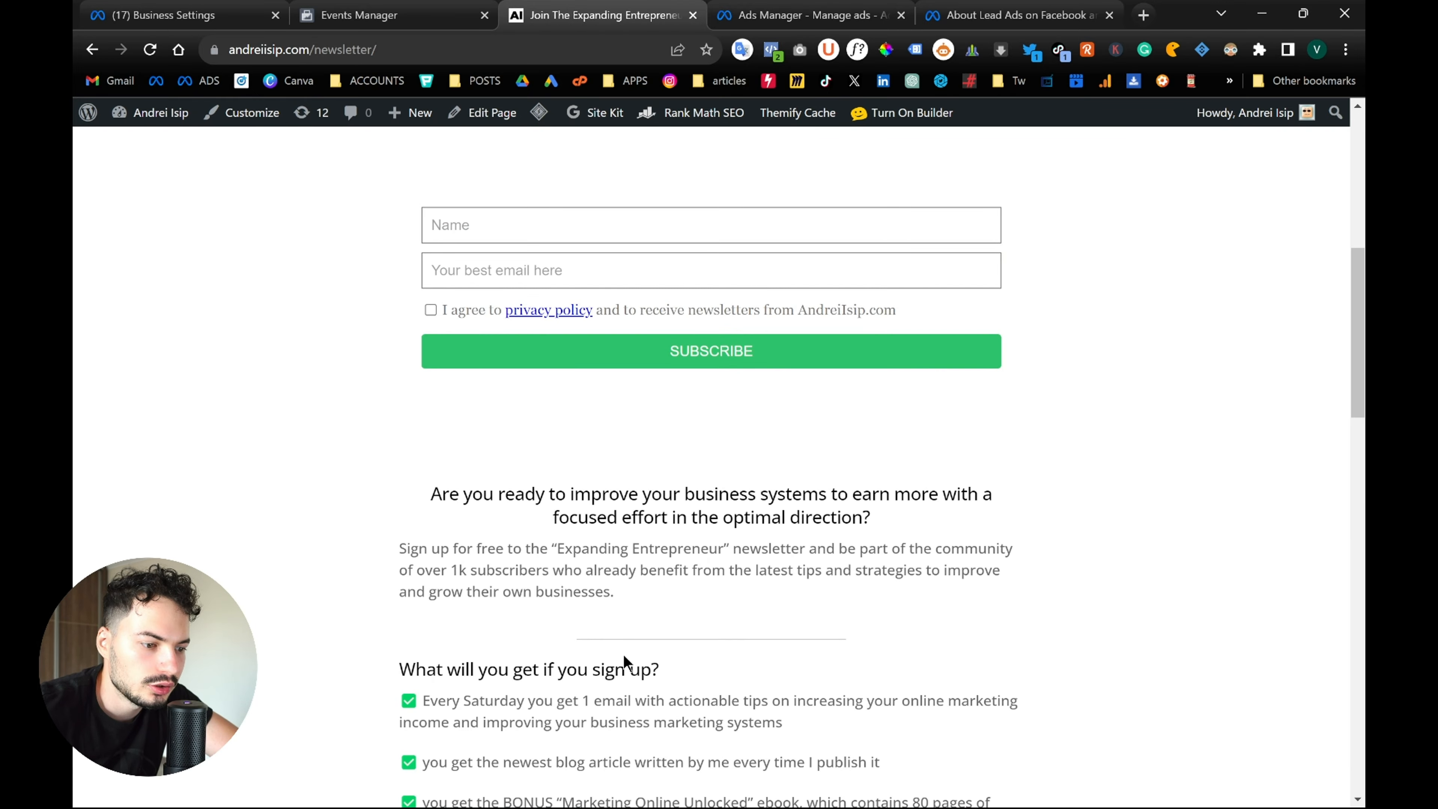
pyautogui.scroll(-4, 810, 486)
pyautogui.scroll(10, 1050, 321)
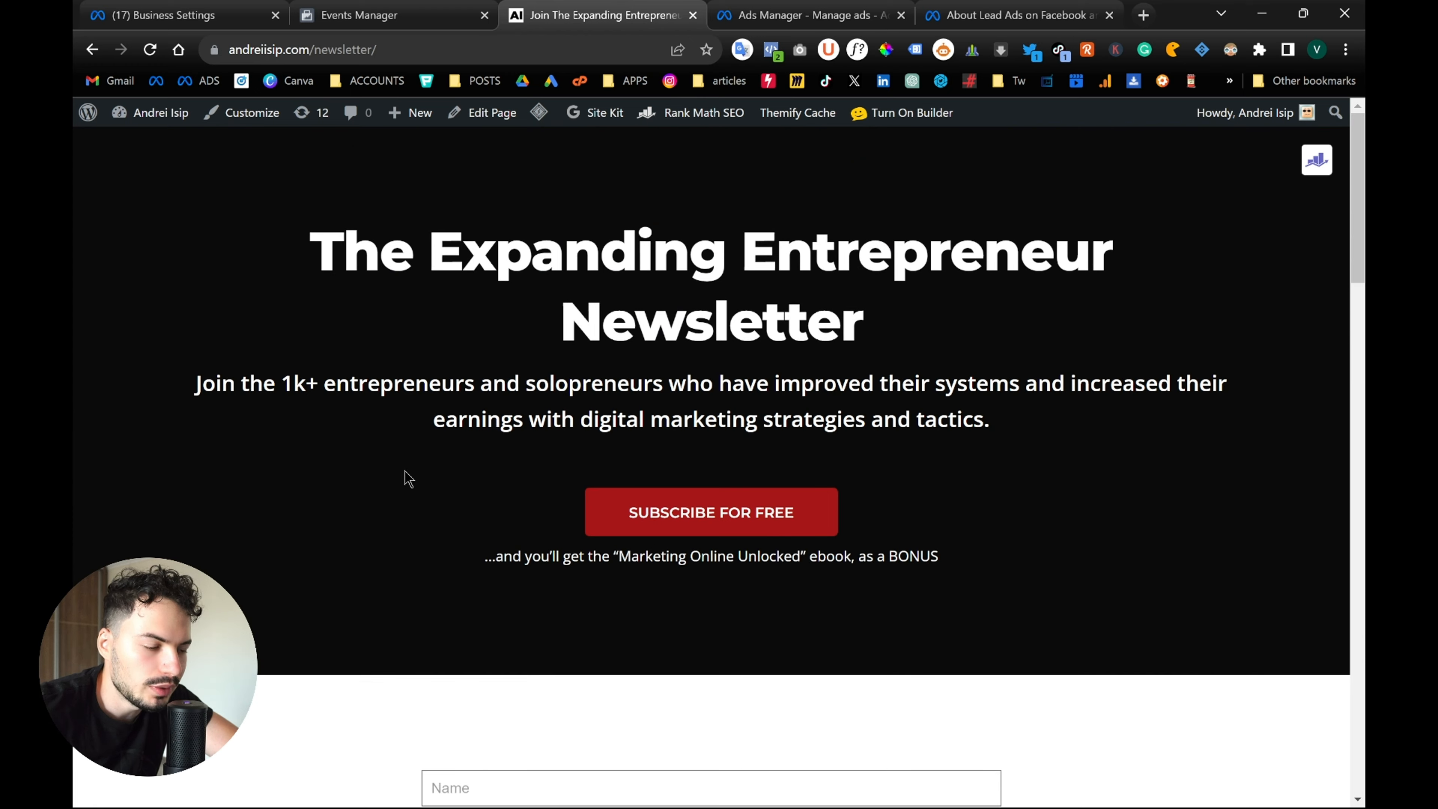
pyautogui.scroll(-12, 1036, 482)
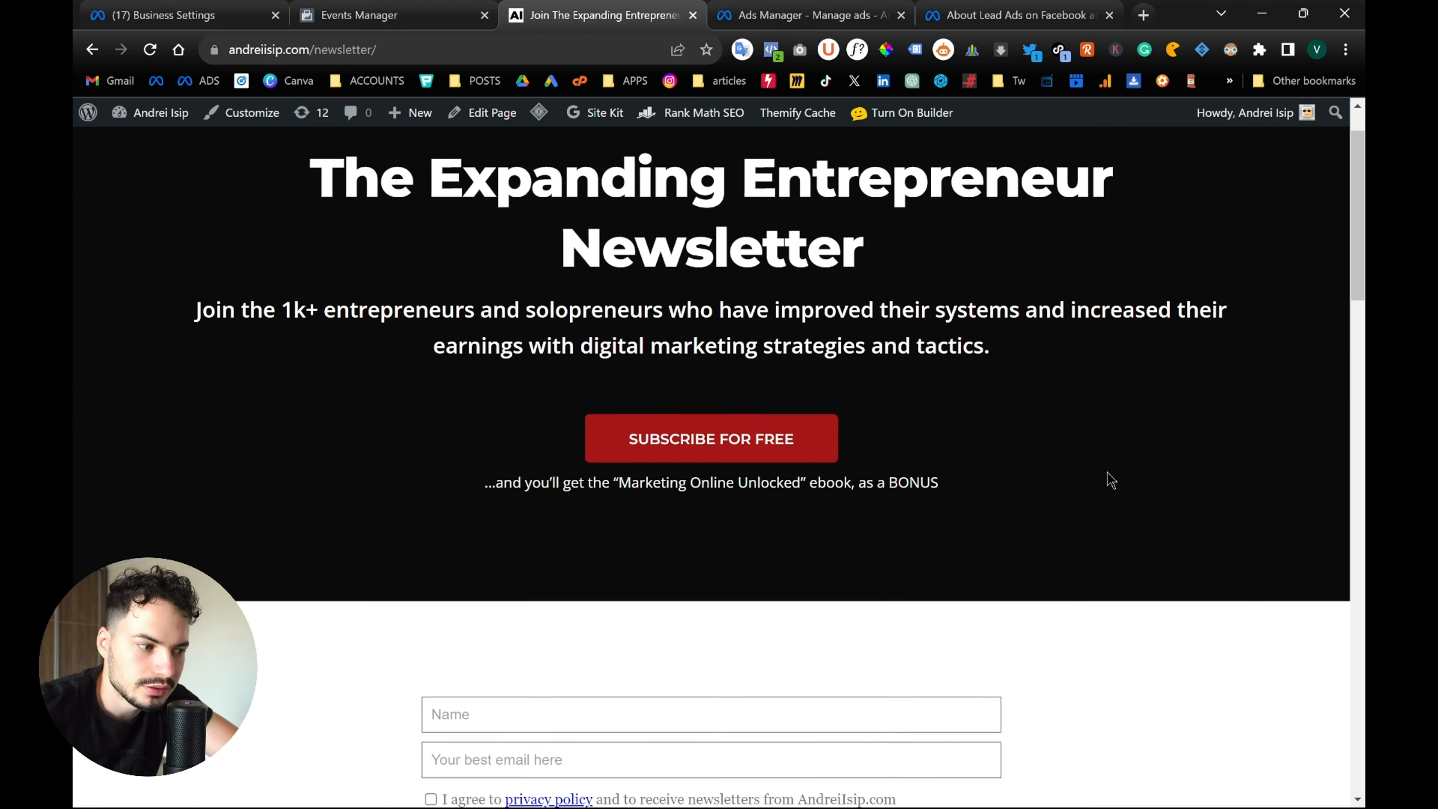
pyautogui.scroll(12, 1059, 533)
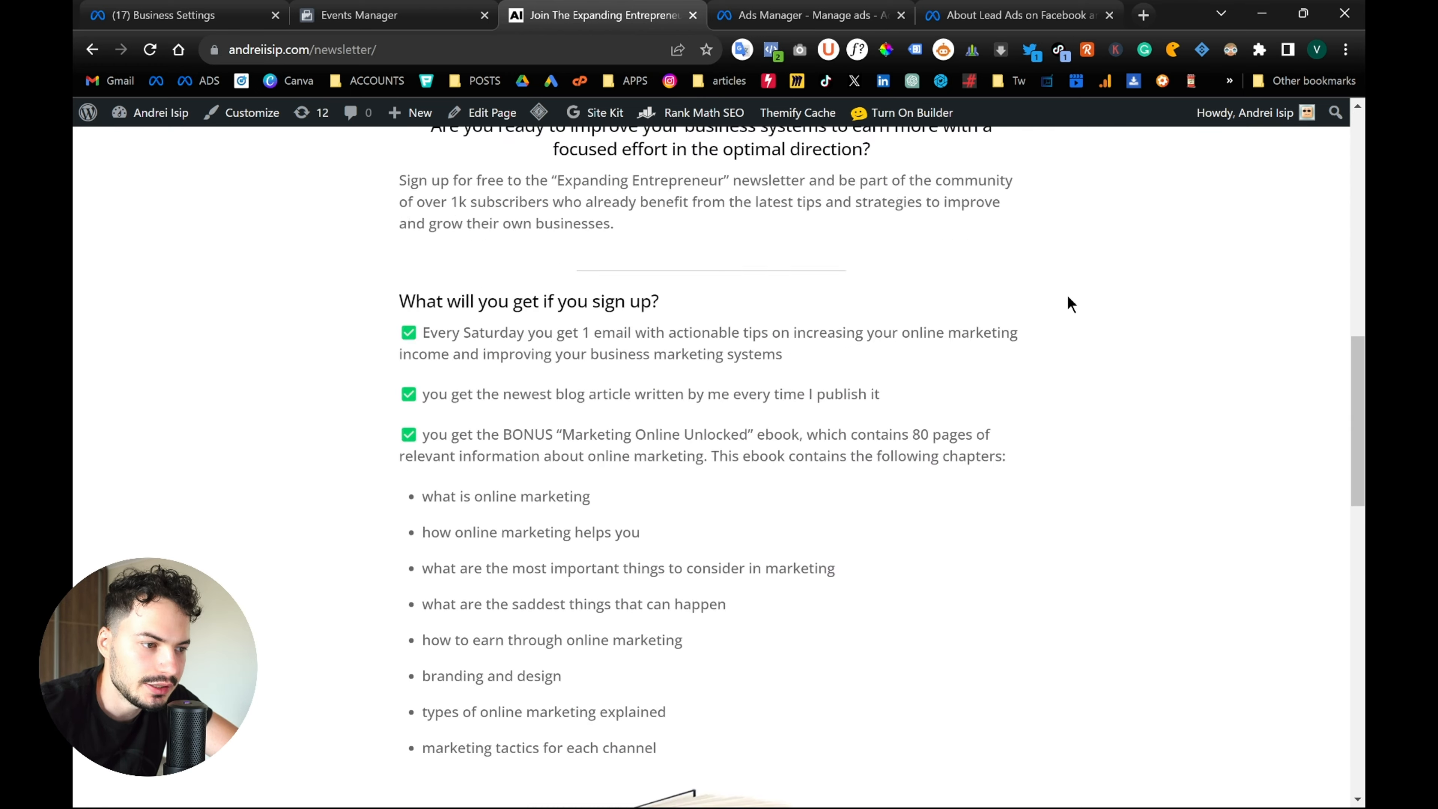
# Examine the newsletter landing page's ebook chapters, list of what subscribers will not receive, and closing signup form, then return to its headline
pyautogui.scroll(-5, 1070, 304)
pyautogui.hotkey('ctrl', 'Tab')
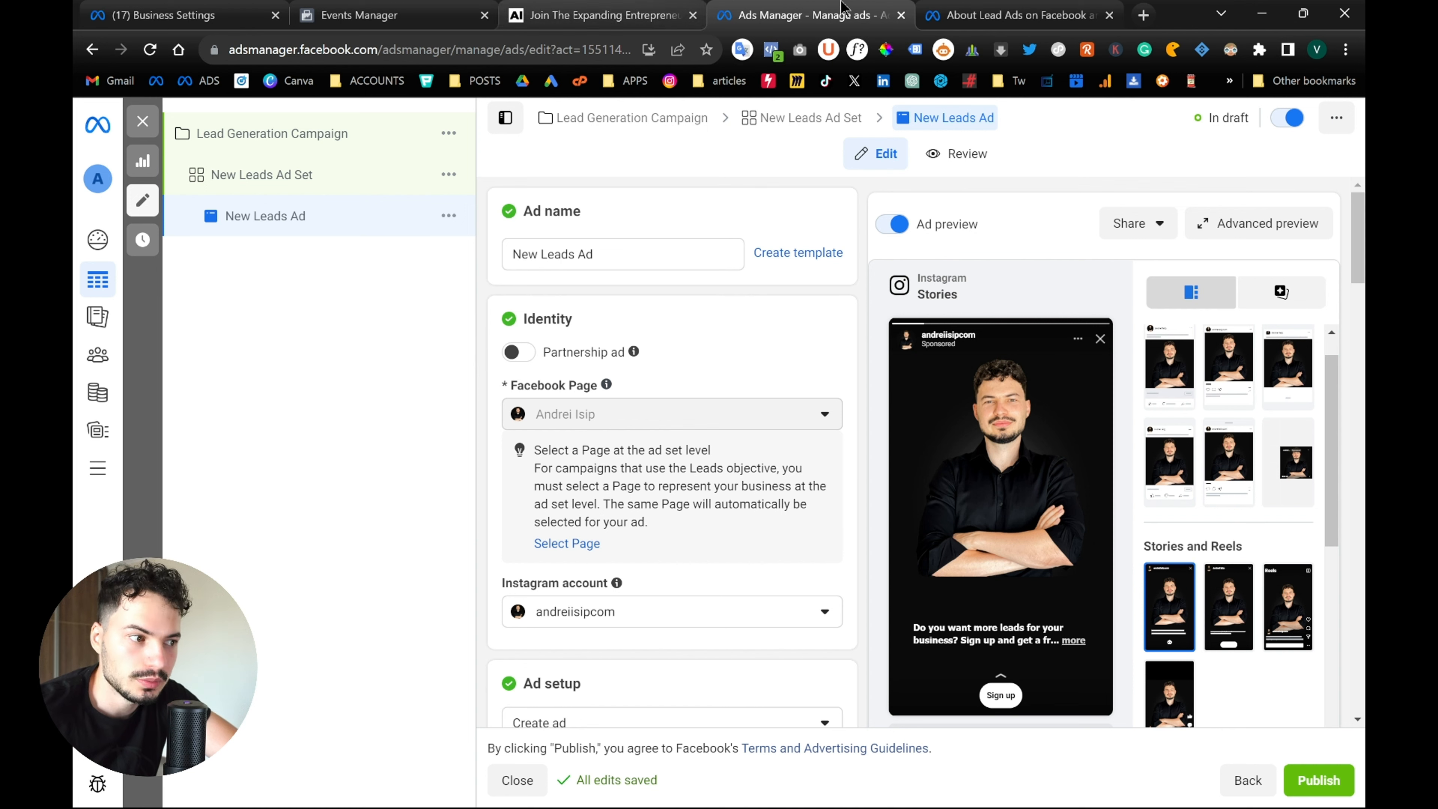
pyautogui.click(969, 8)
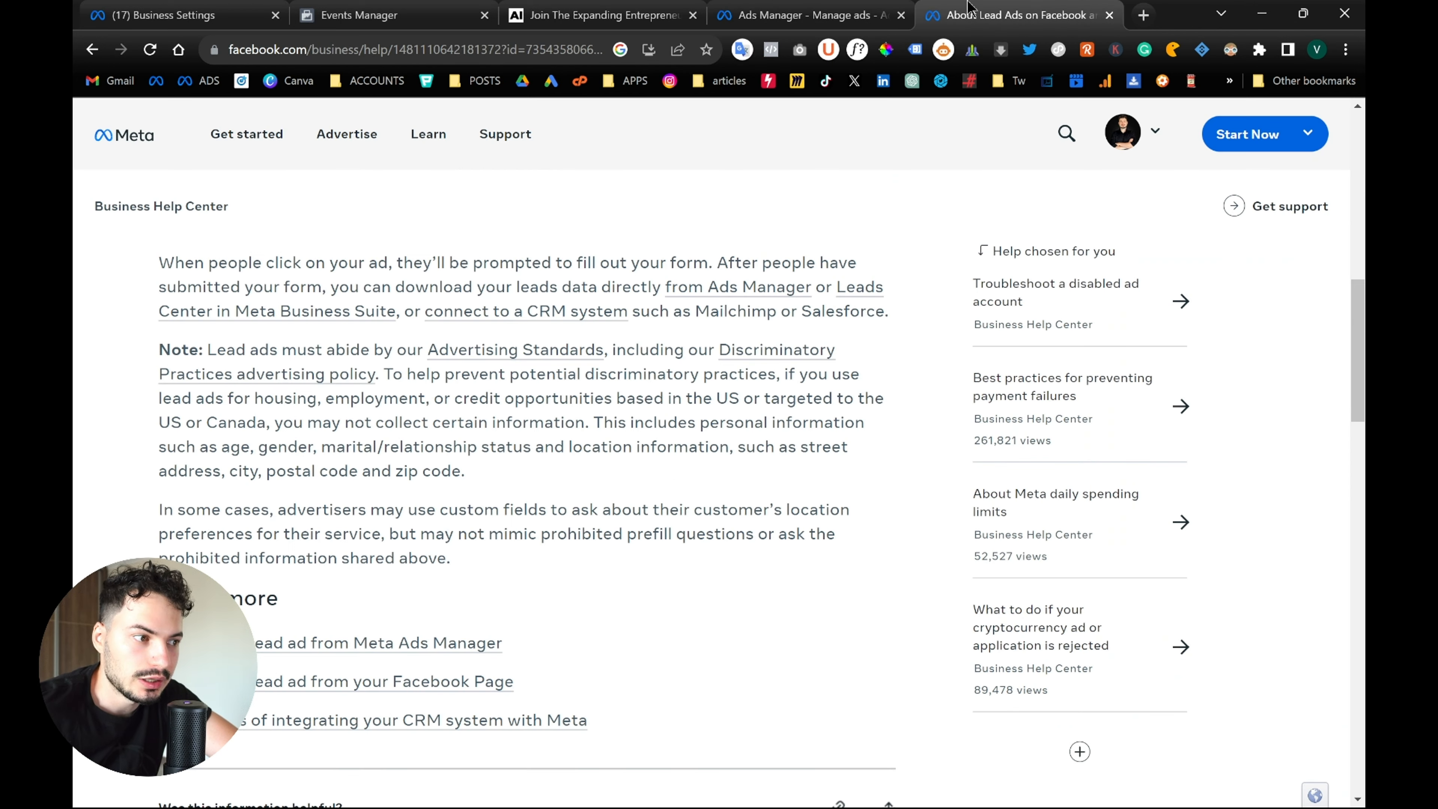
pyautogui.click(581, 7)
pyautogui.scroll(-10, 1053, 418)
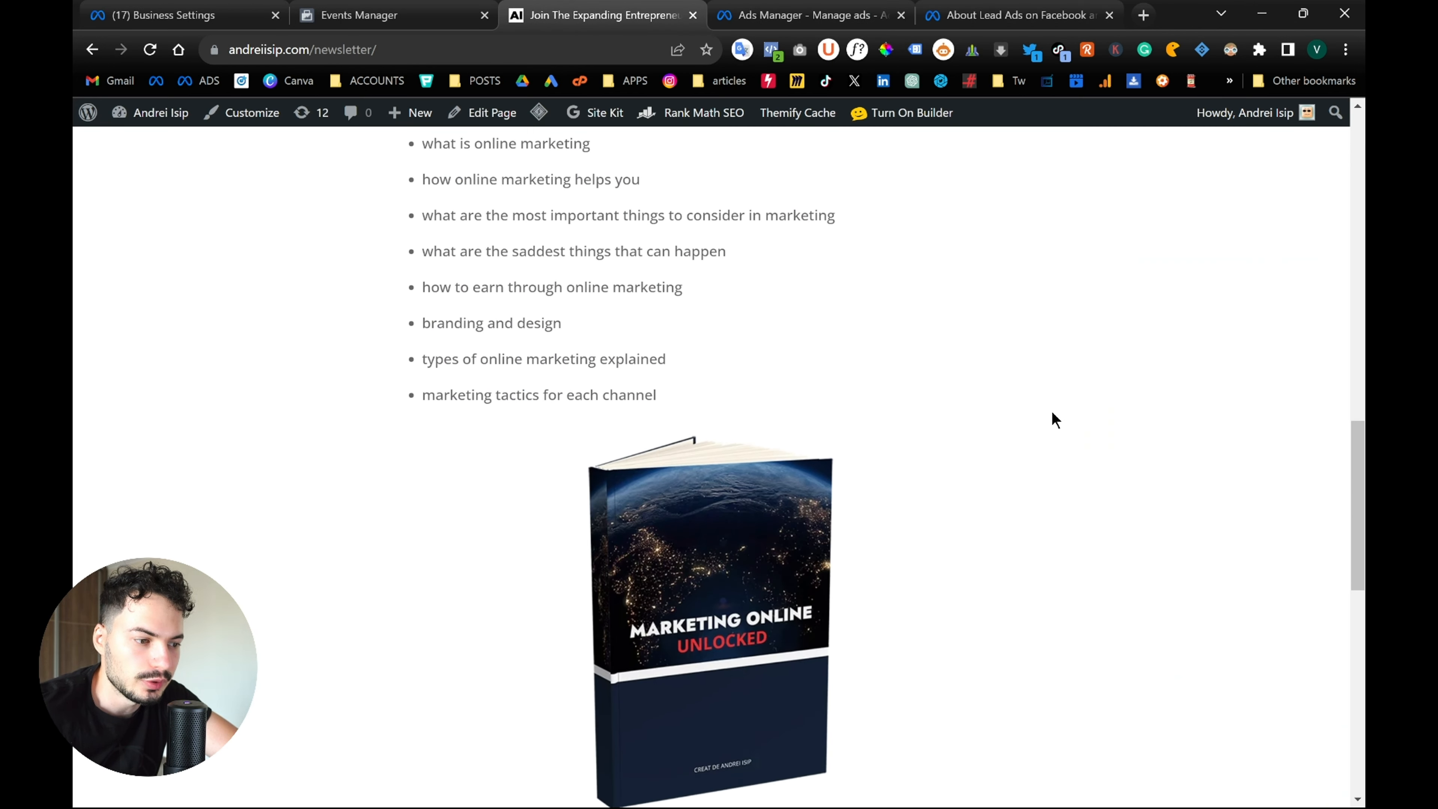
pyautogui.scroll(-4, 1061, 520)
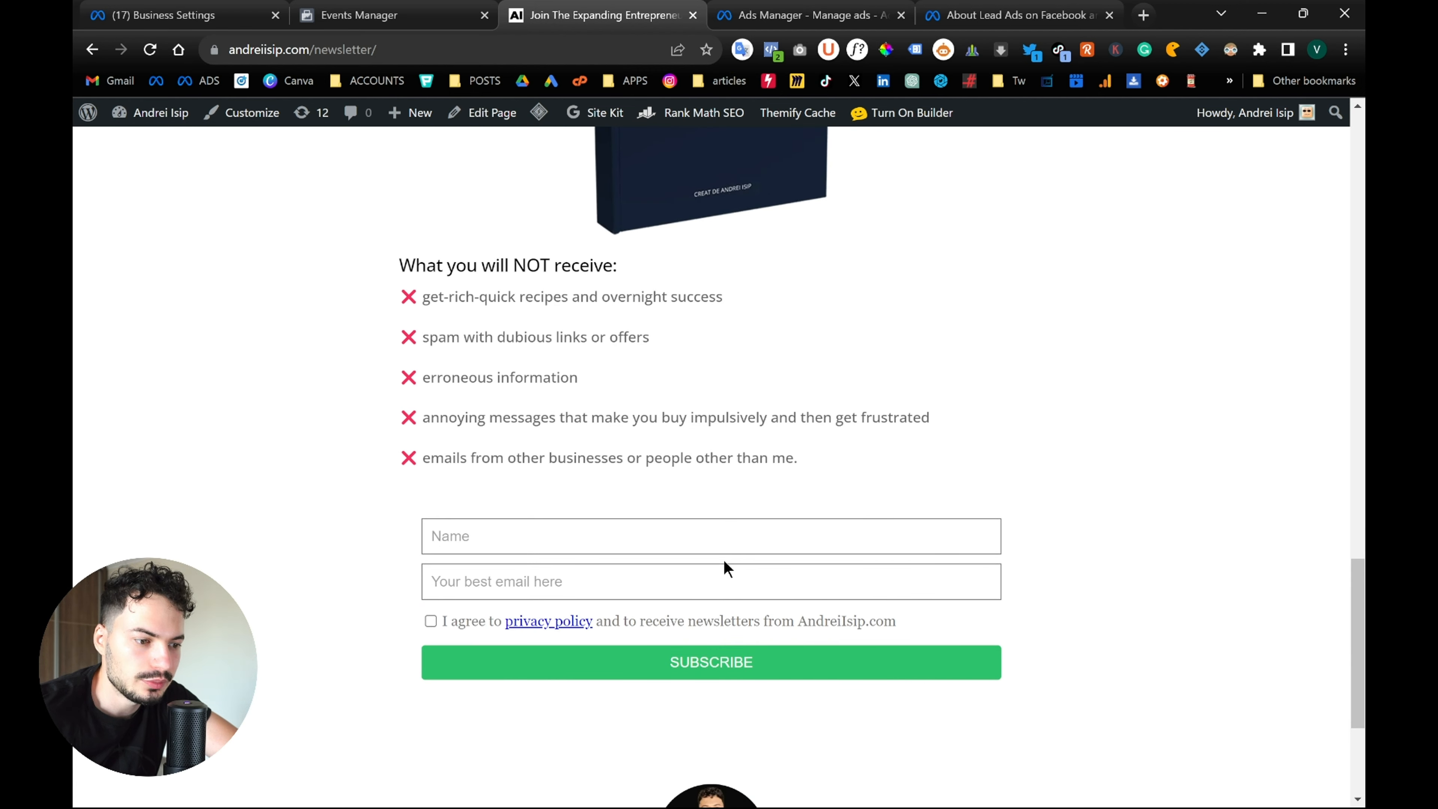
pyautogui.scroll(1, 720, 560)
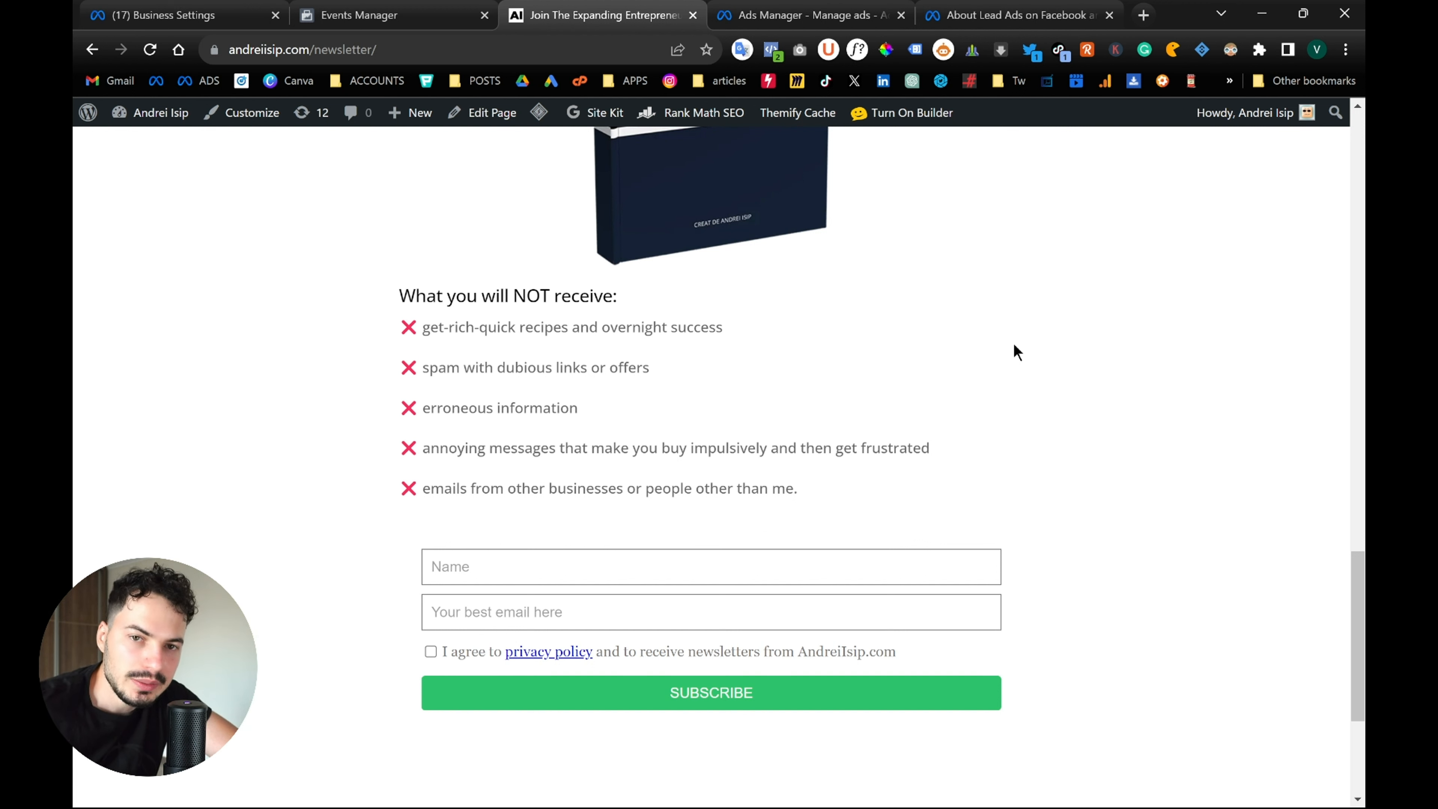
pyautogui.scroll(15, 1014, 345)
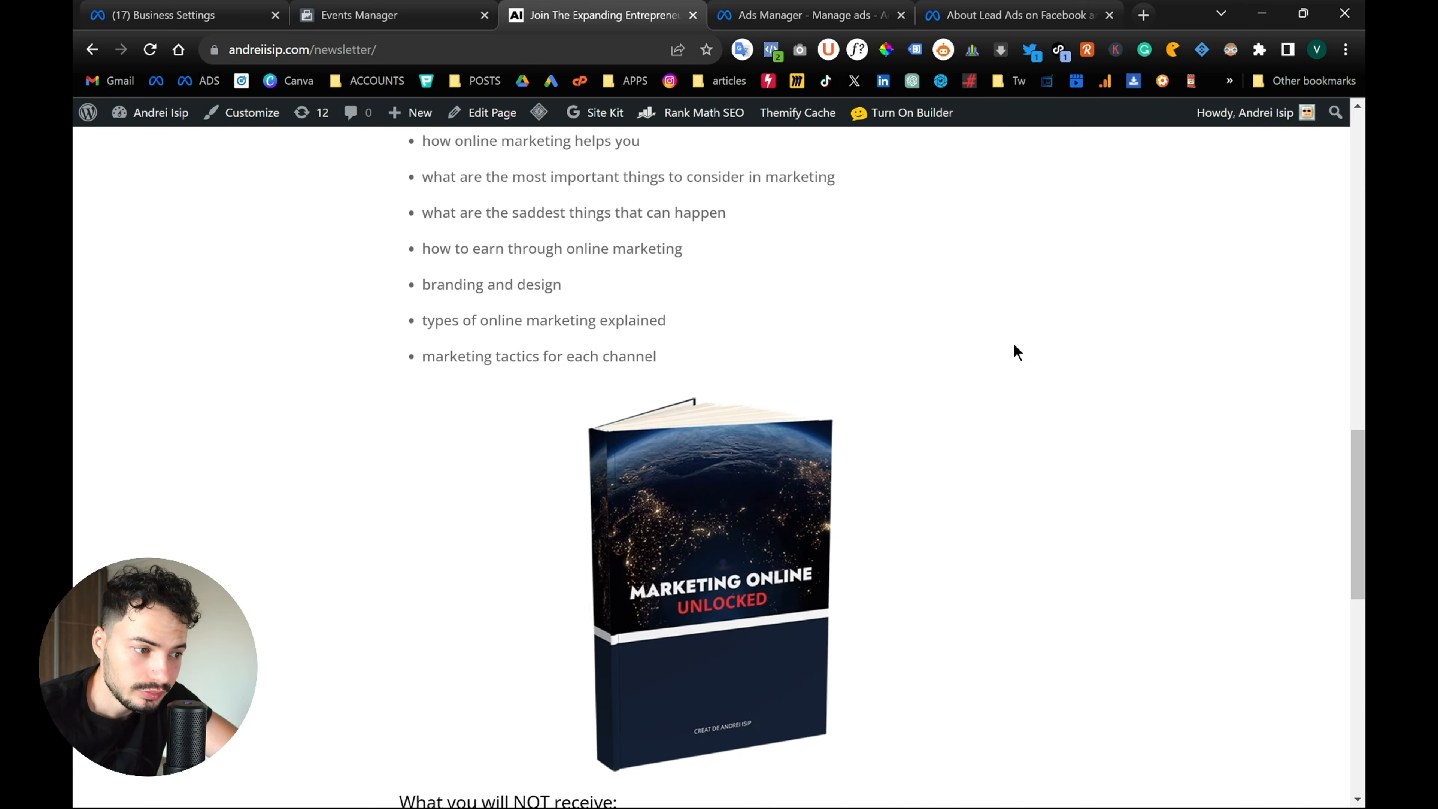
pyautogui.scroll(8, 1014, 345)
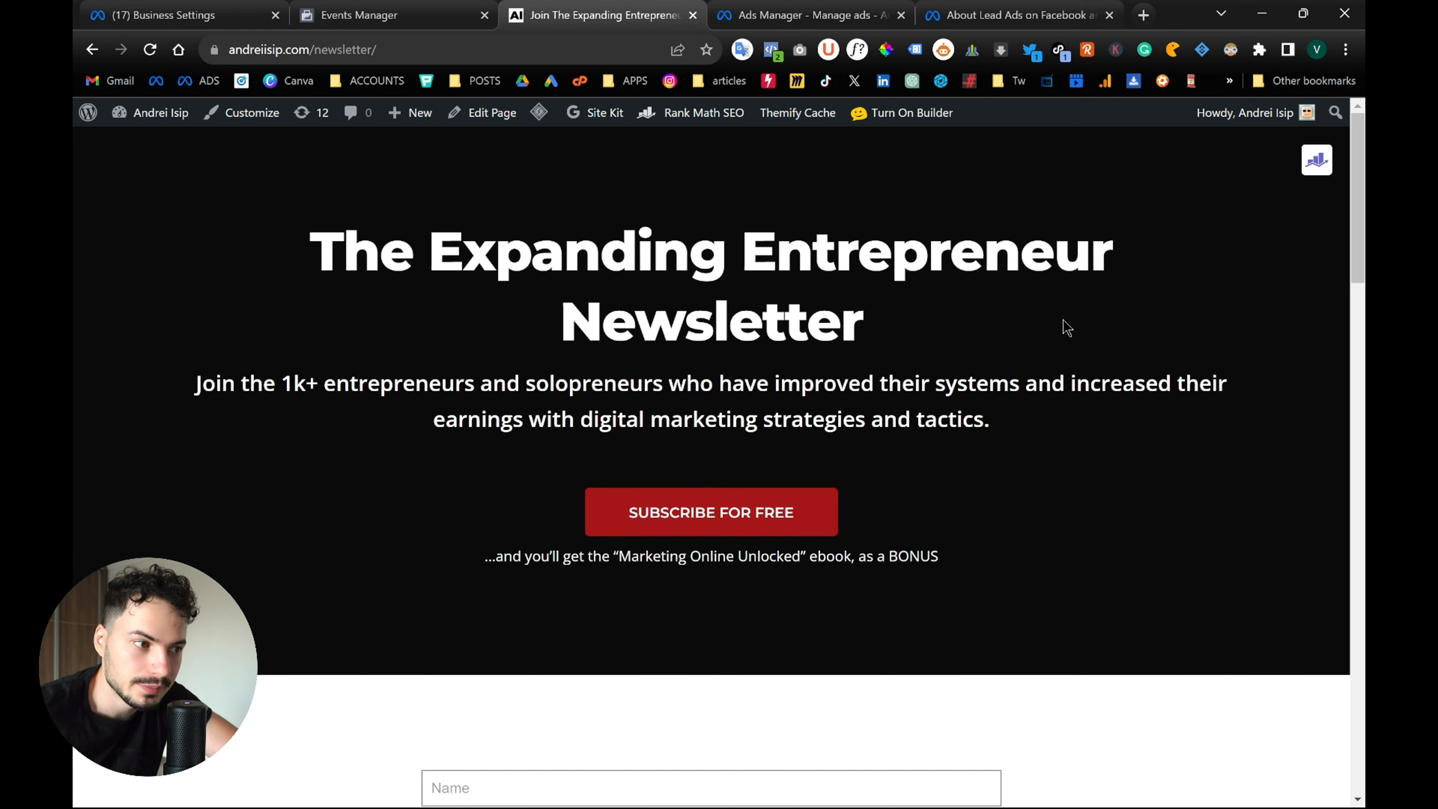
# Switch back to Ads Manager and set the New Leads Ad Set's conversion location to Website
pyautogui.click(804, 14)
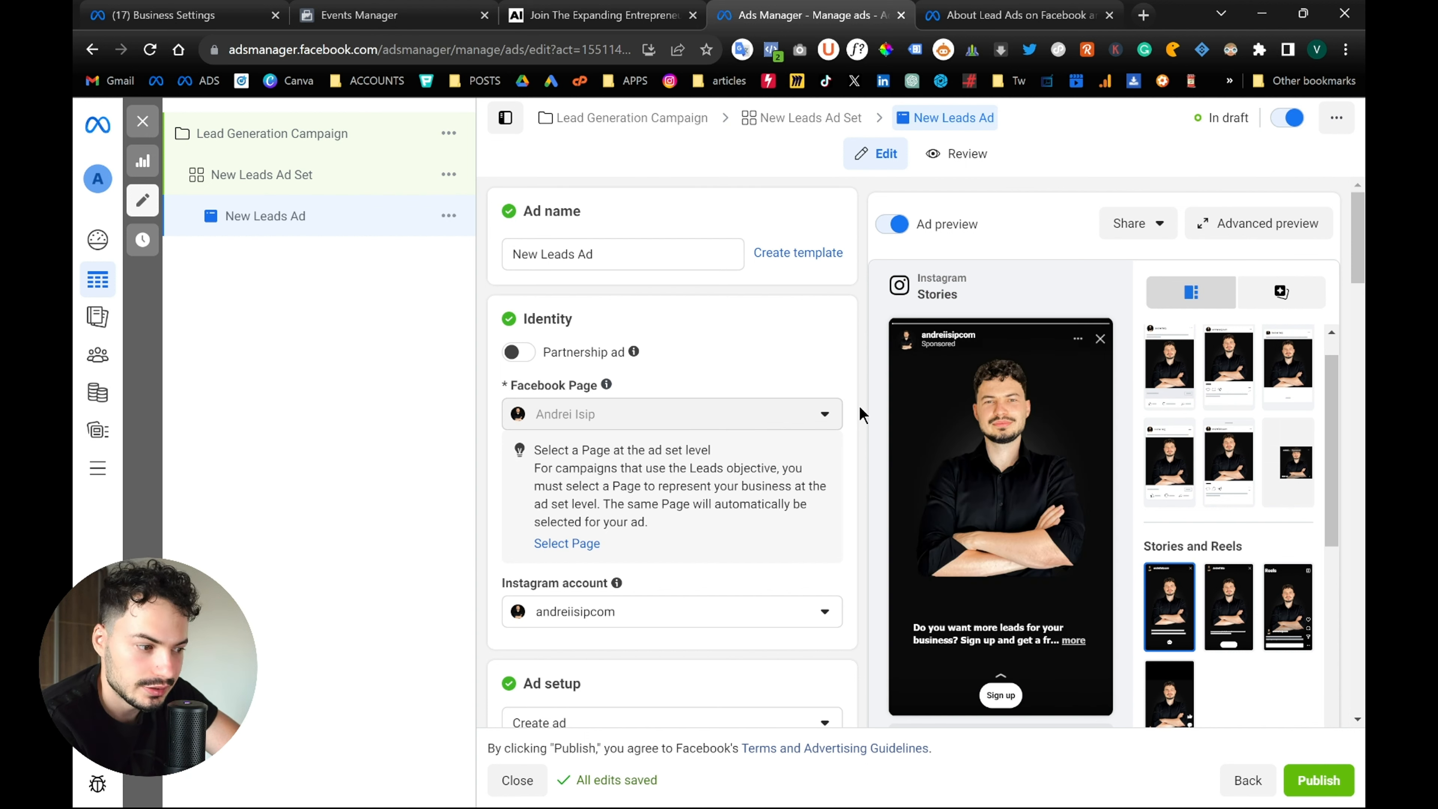
pyautogui.scroll(-3, 858, 404)
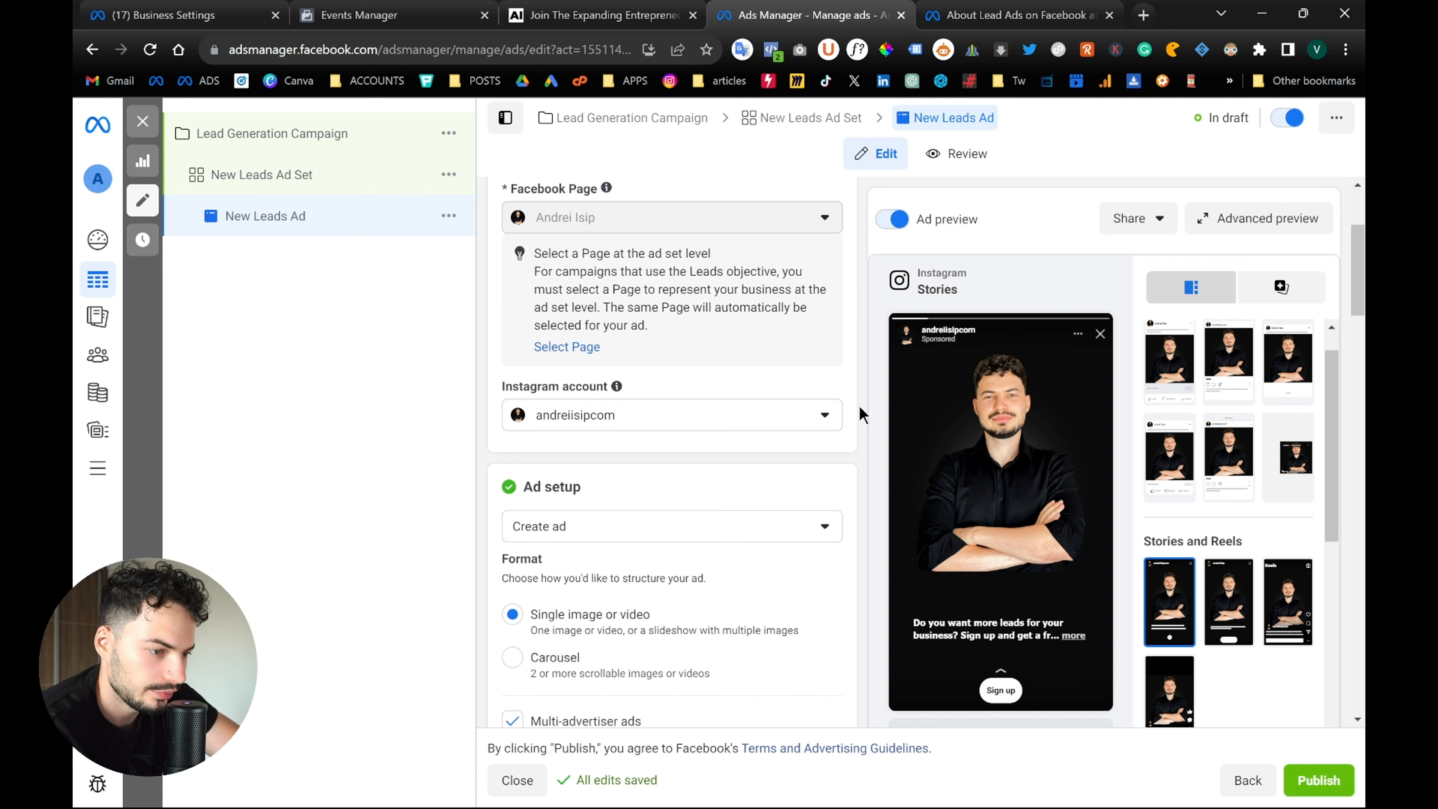
pyautogui.scroll(3, 858, 404)
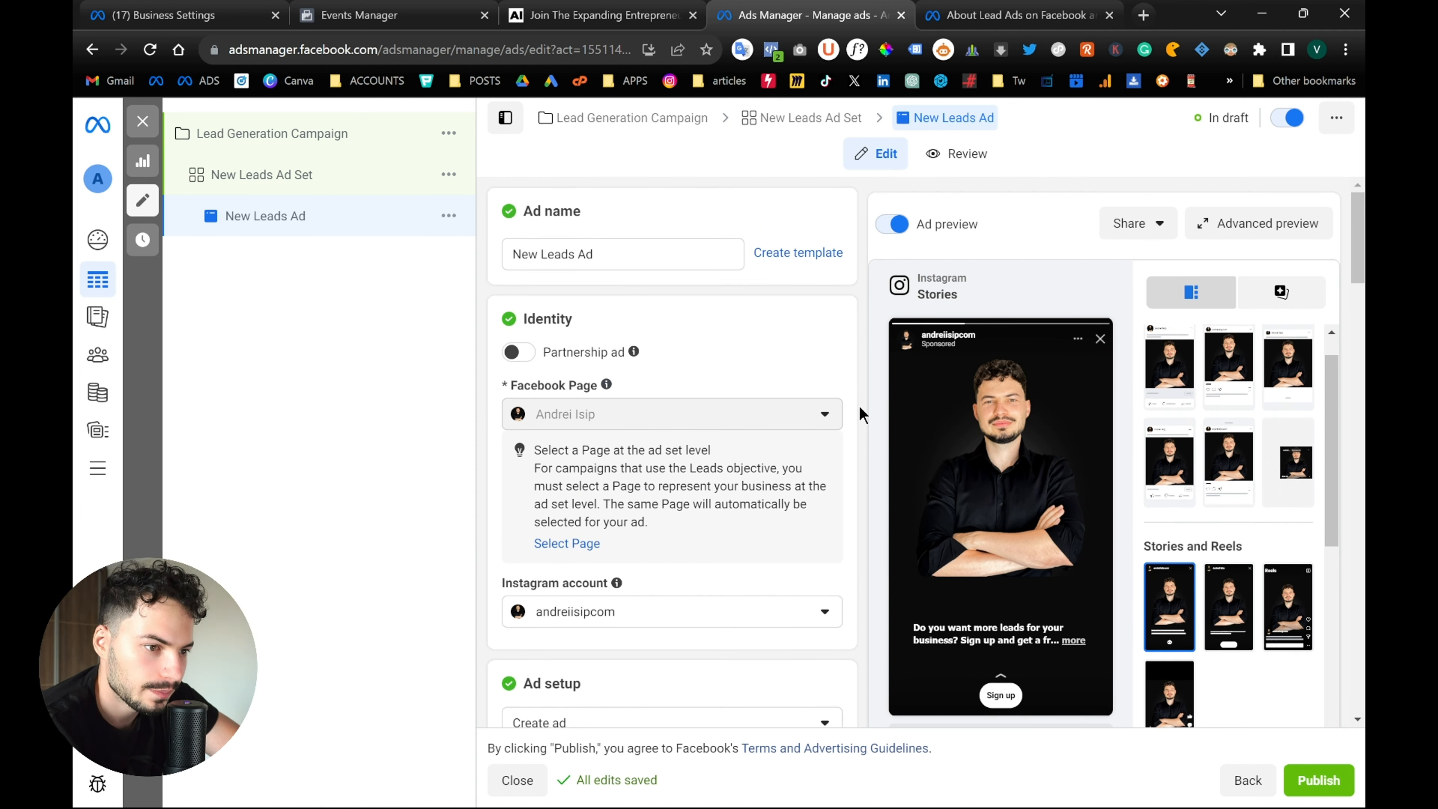
pyautogui.click(336, 184)
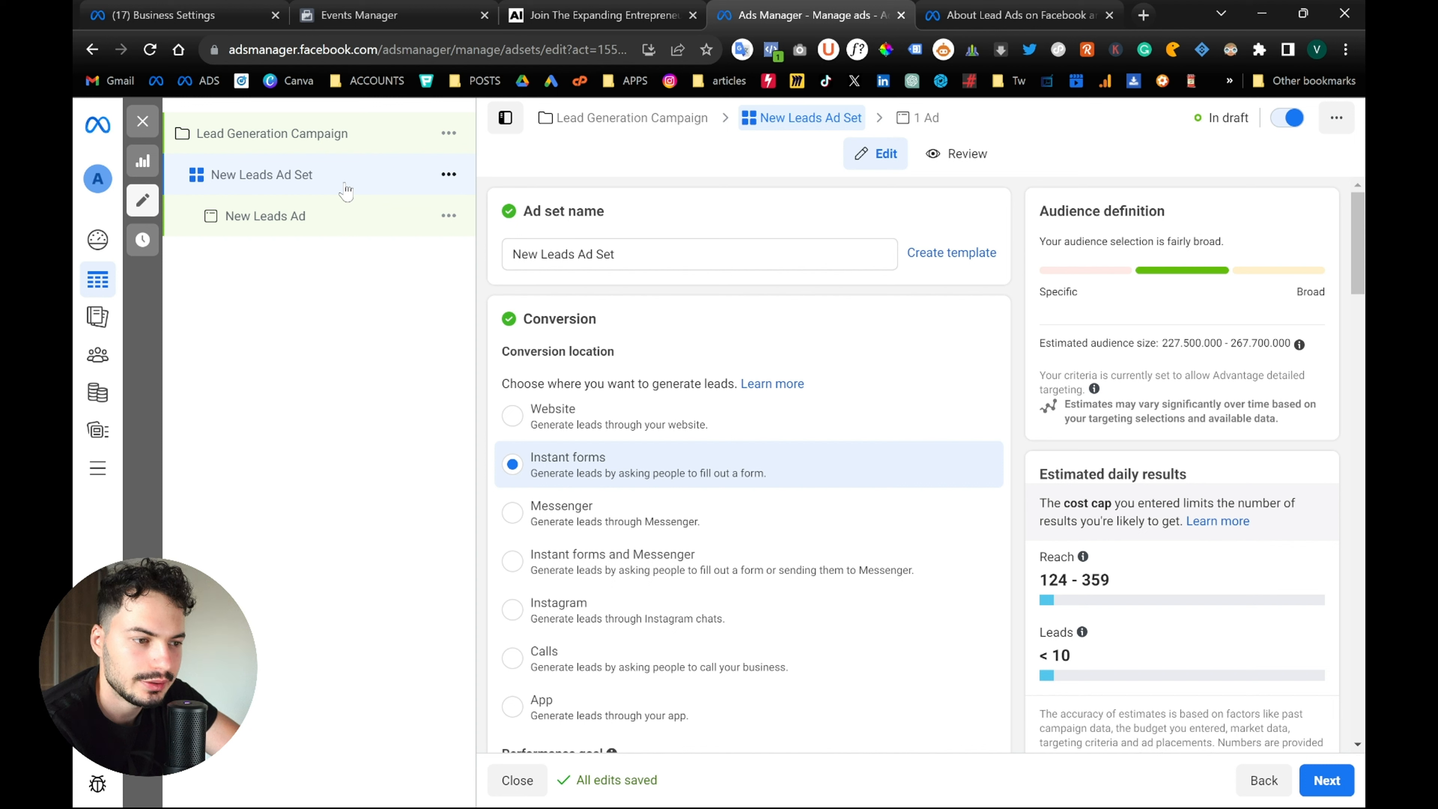
pyautogui.click(517, 420)
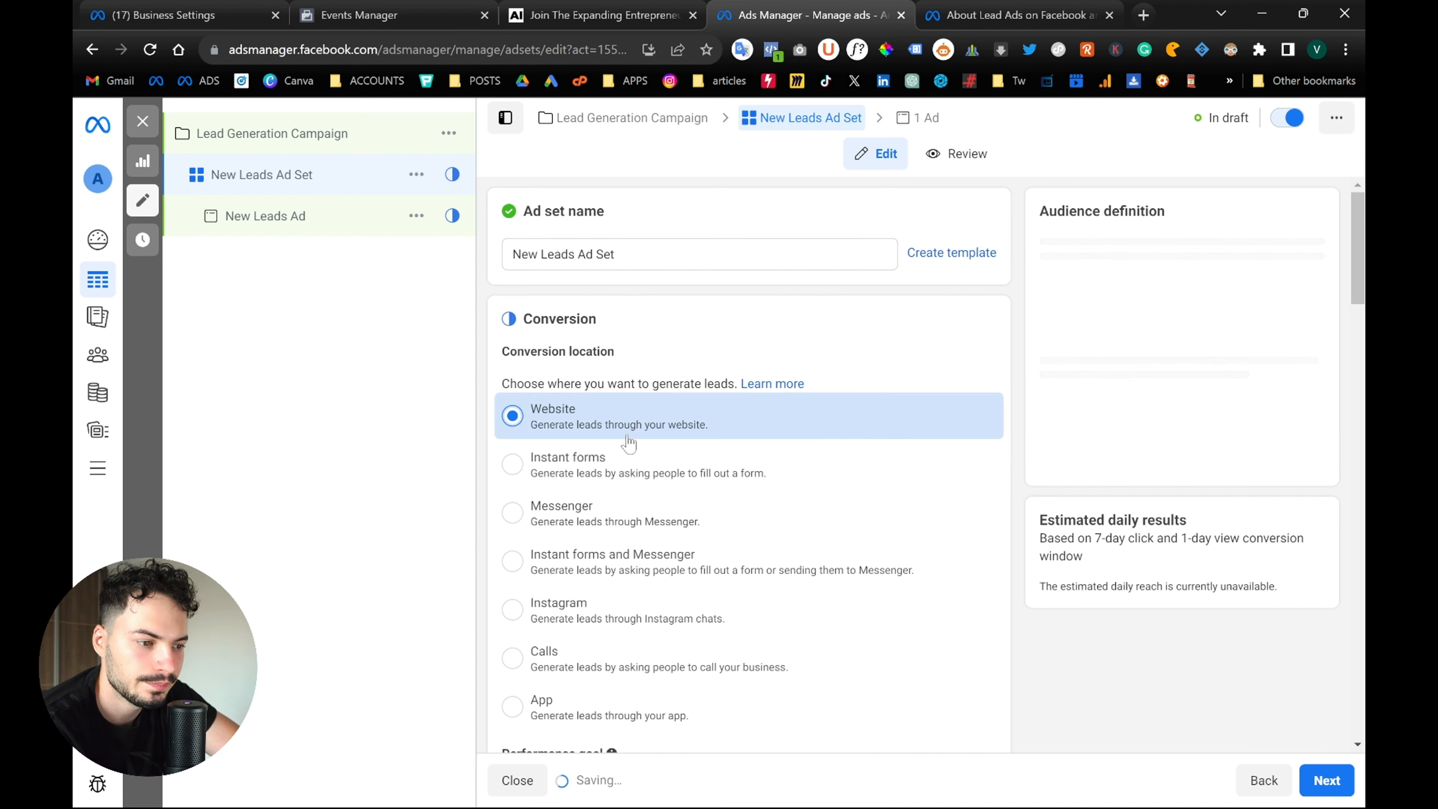
# Set the ad set's conversion event to Lead, using the website's pixel and the goal of maximizing conversions
pyautogui.scroll(-8, 483, 453)
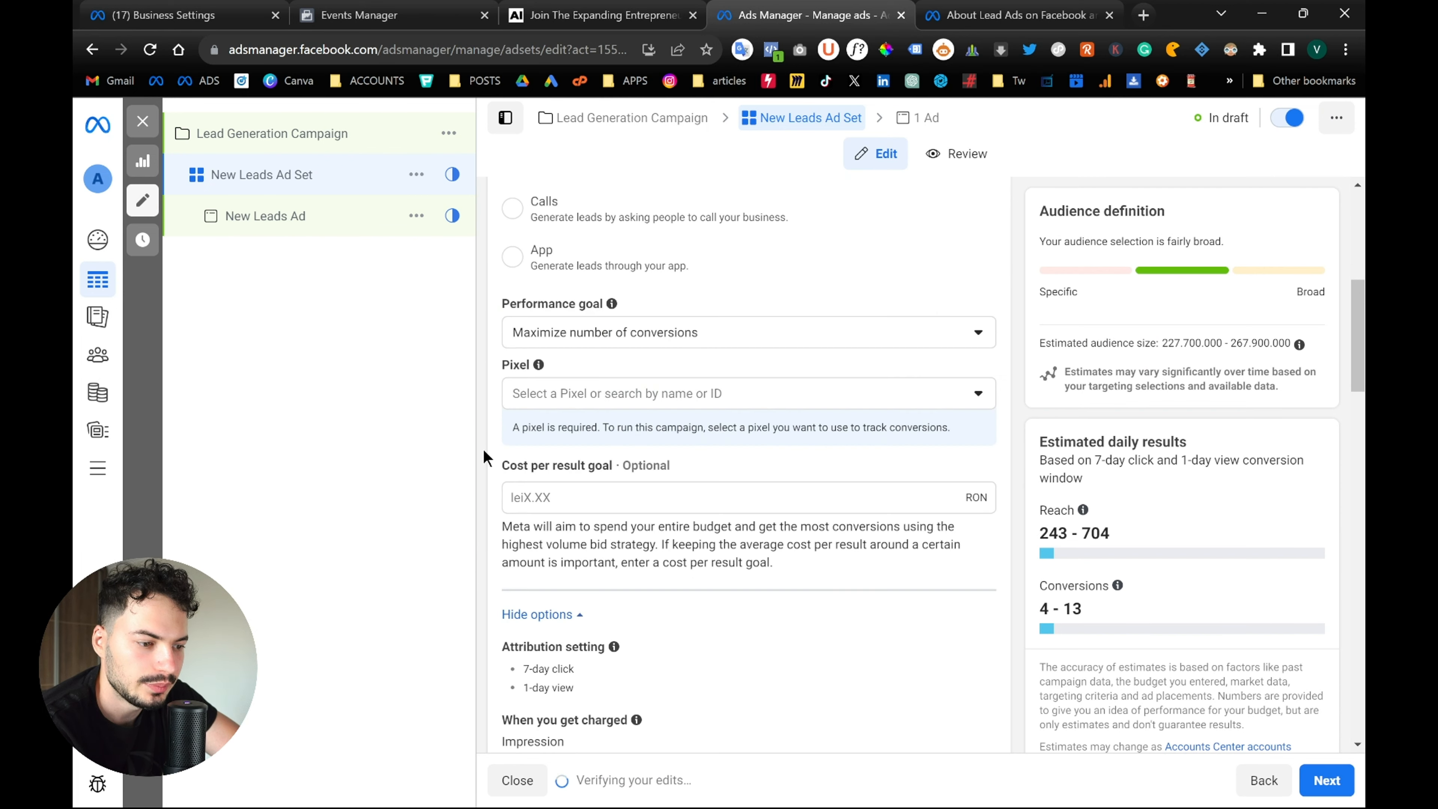
pyautogui.scroll(3, 487, 458)
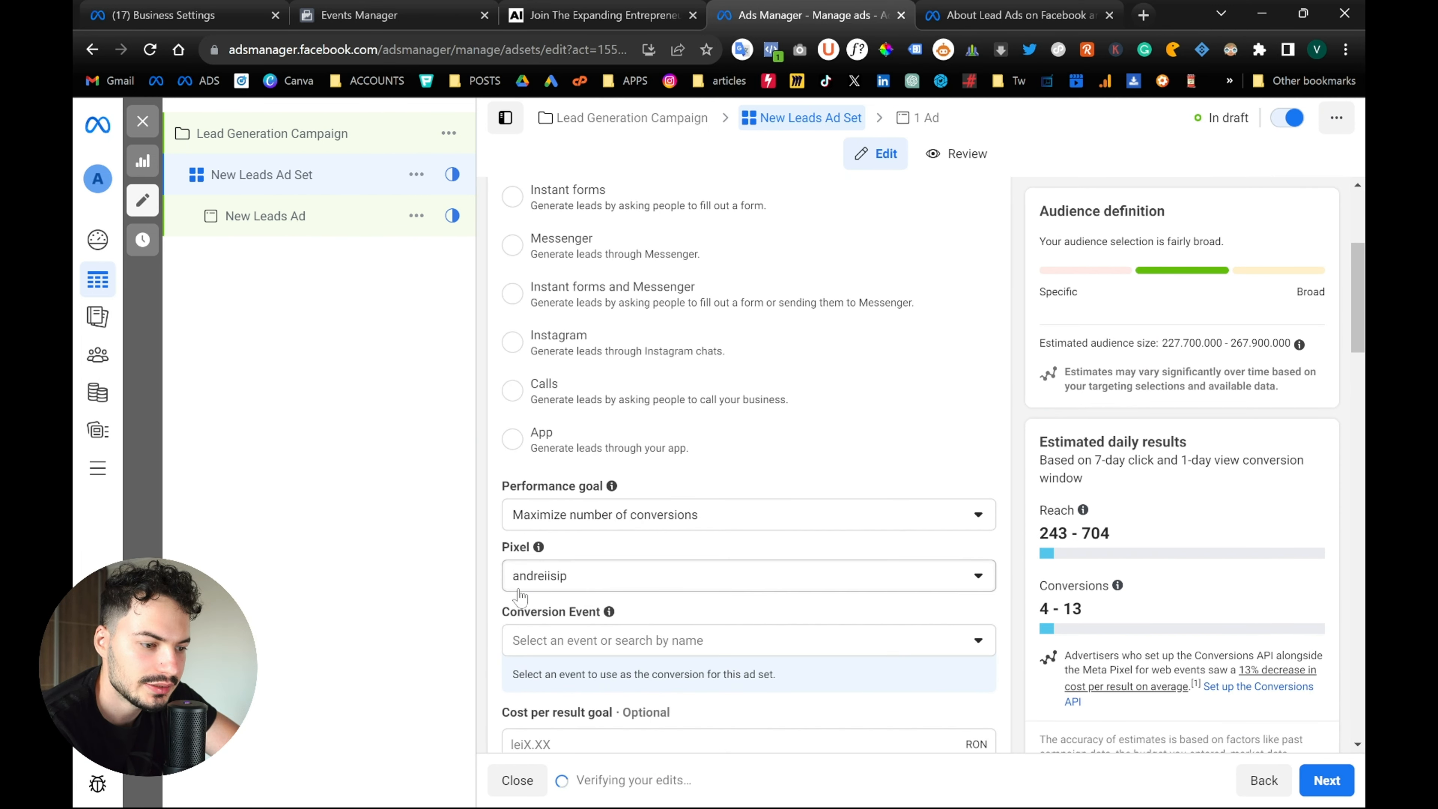
pyautogui.scroll(-2, 488, 563)
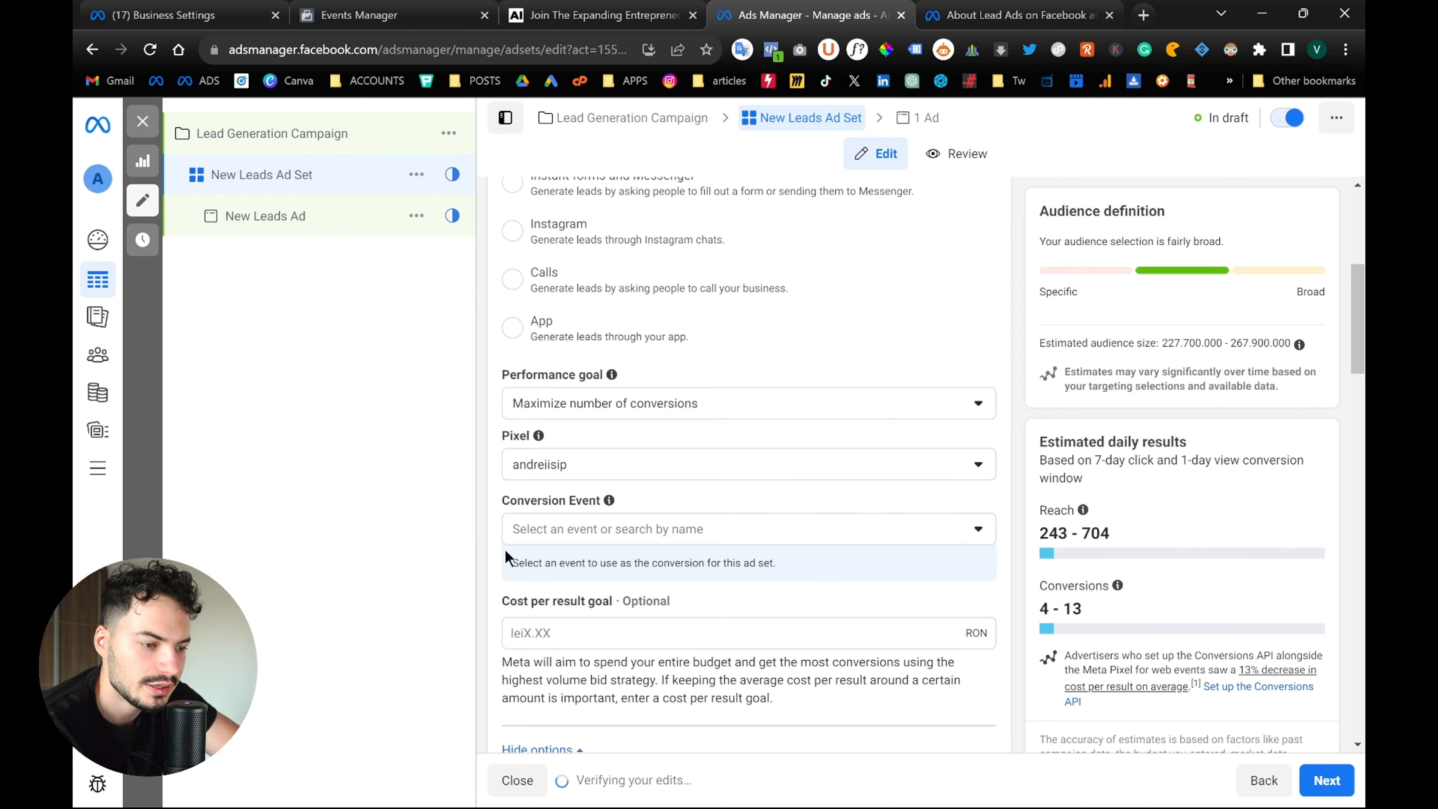
pyautogui.click(551, 530)
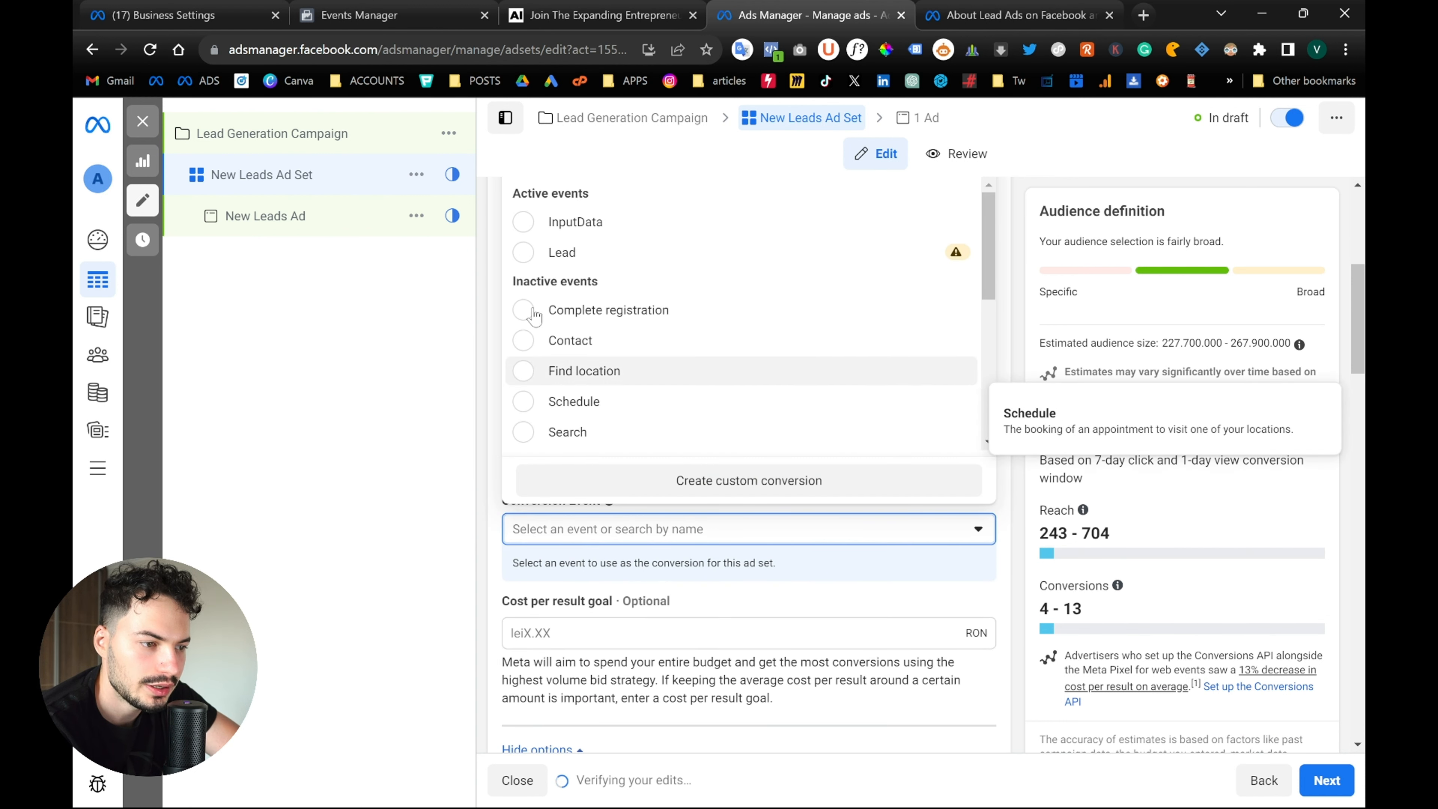
pyautogui.click(524, 253)
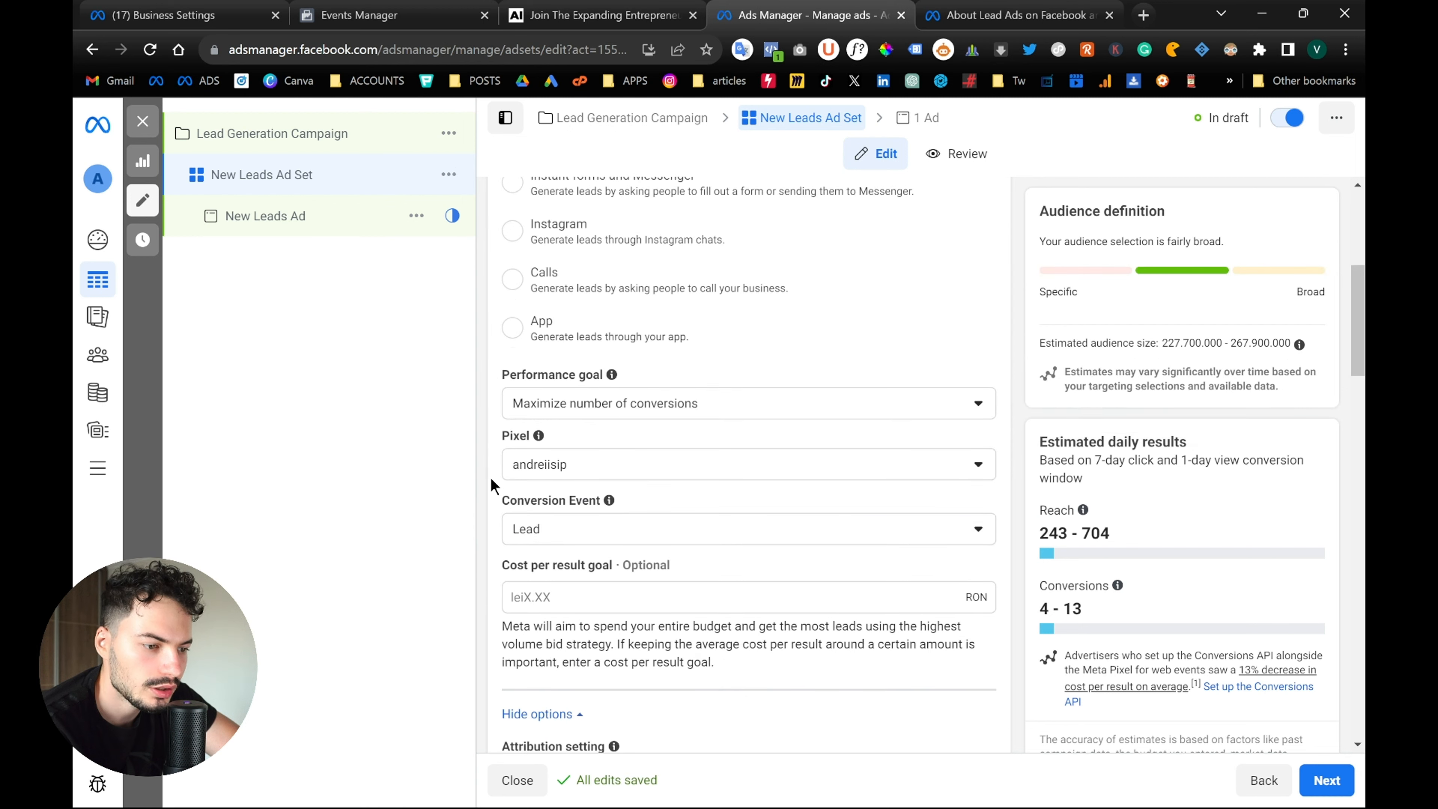
pyautogui.scroll(1, 489, 480)
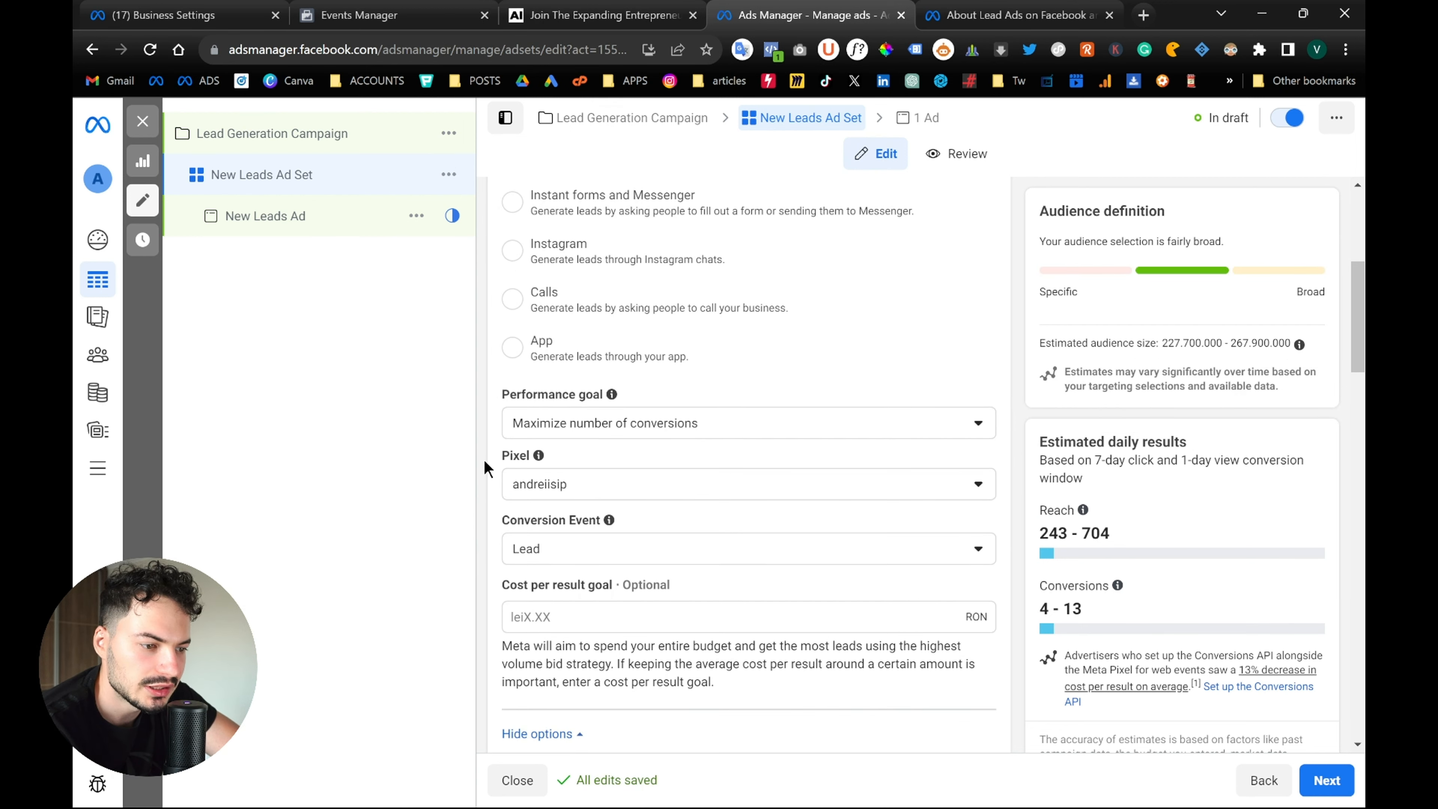
# Edit the ad set's attribution setting and change the click-through window to 1 day
pyautogui.scroll(-3, 484, 467)
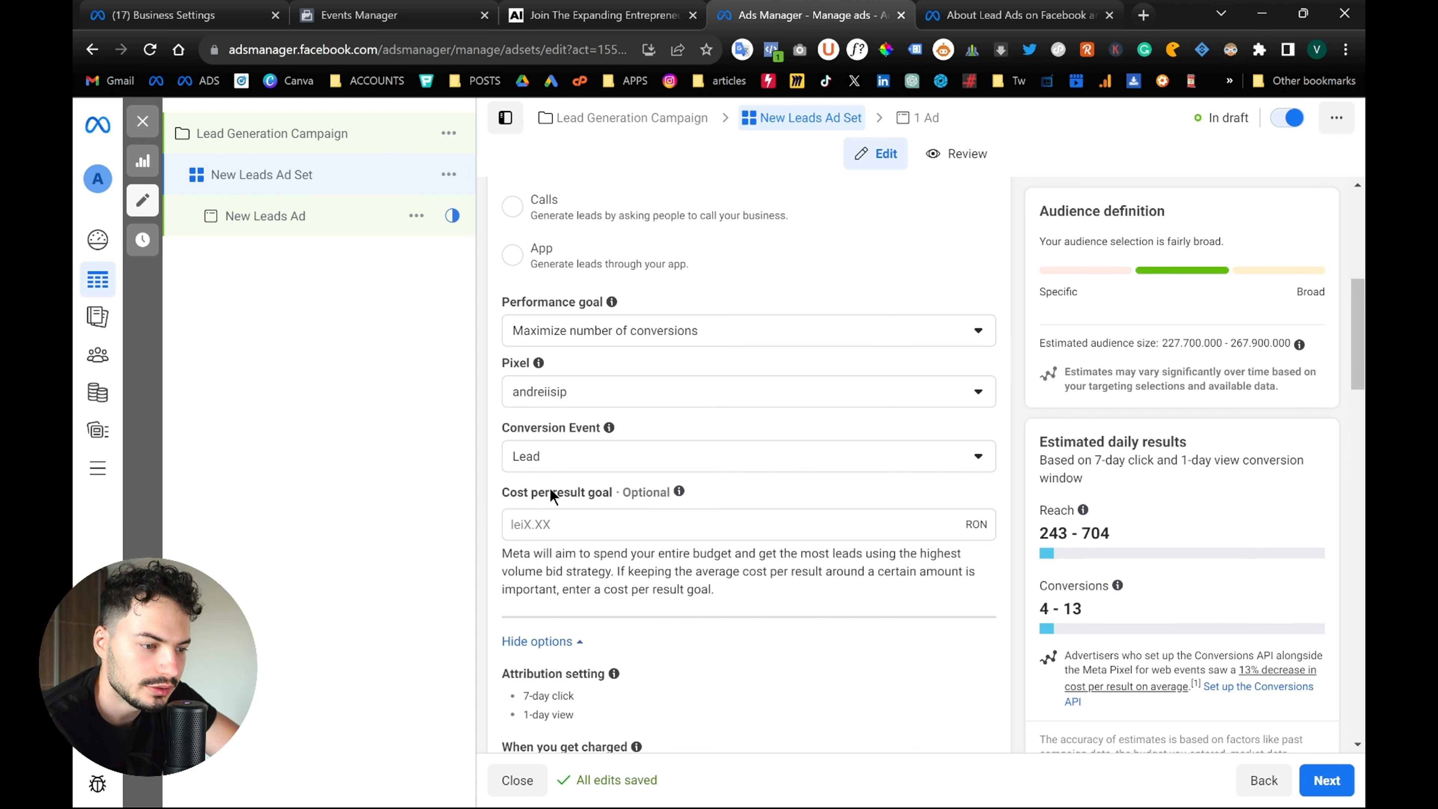
pyautogui.scroll(-3, 664, 586)
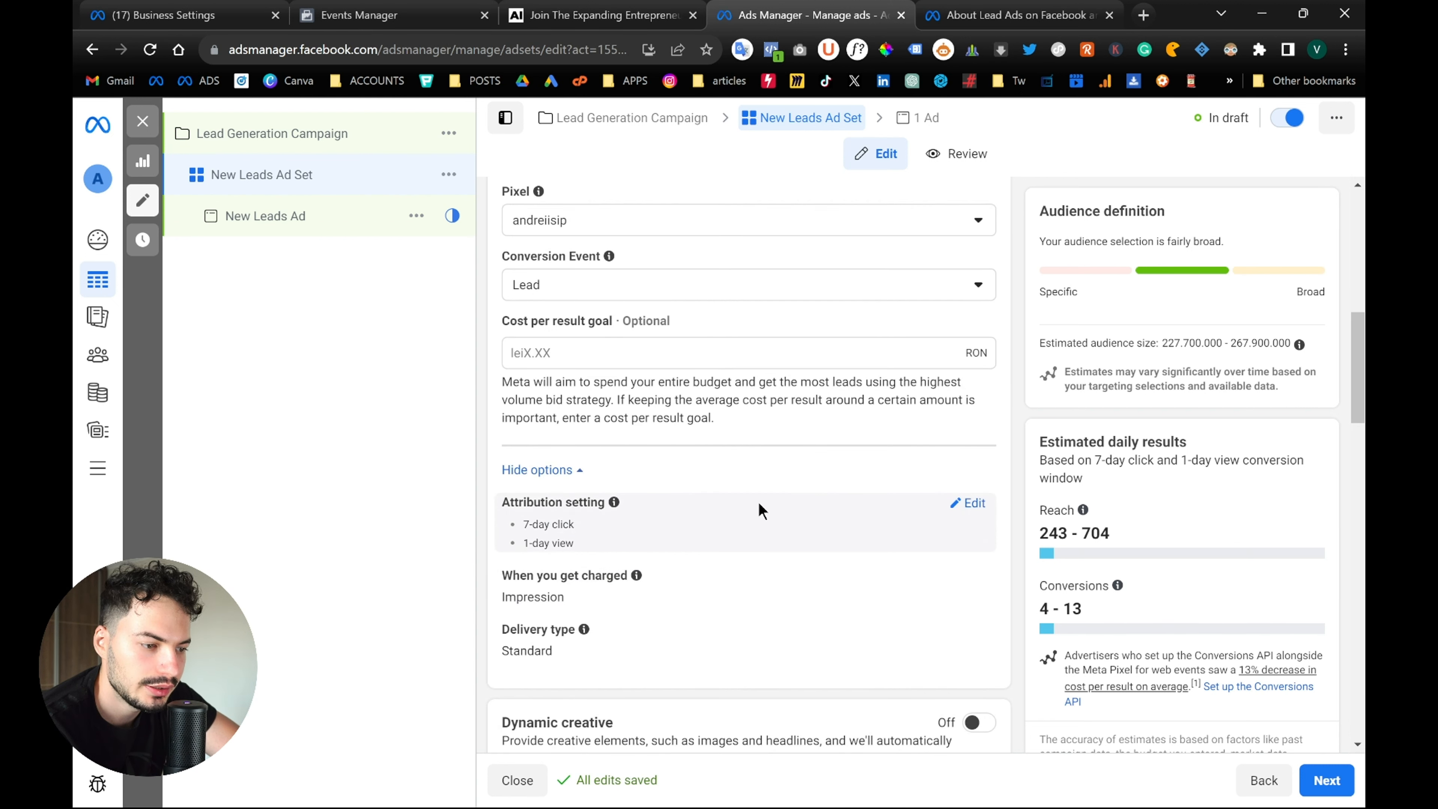
pyautogui.click(968, 503)
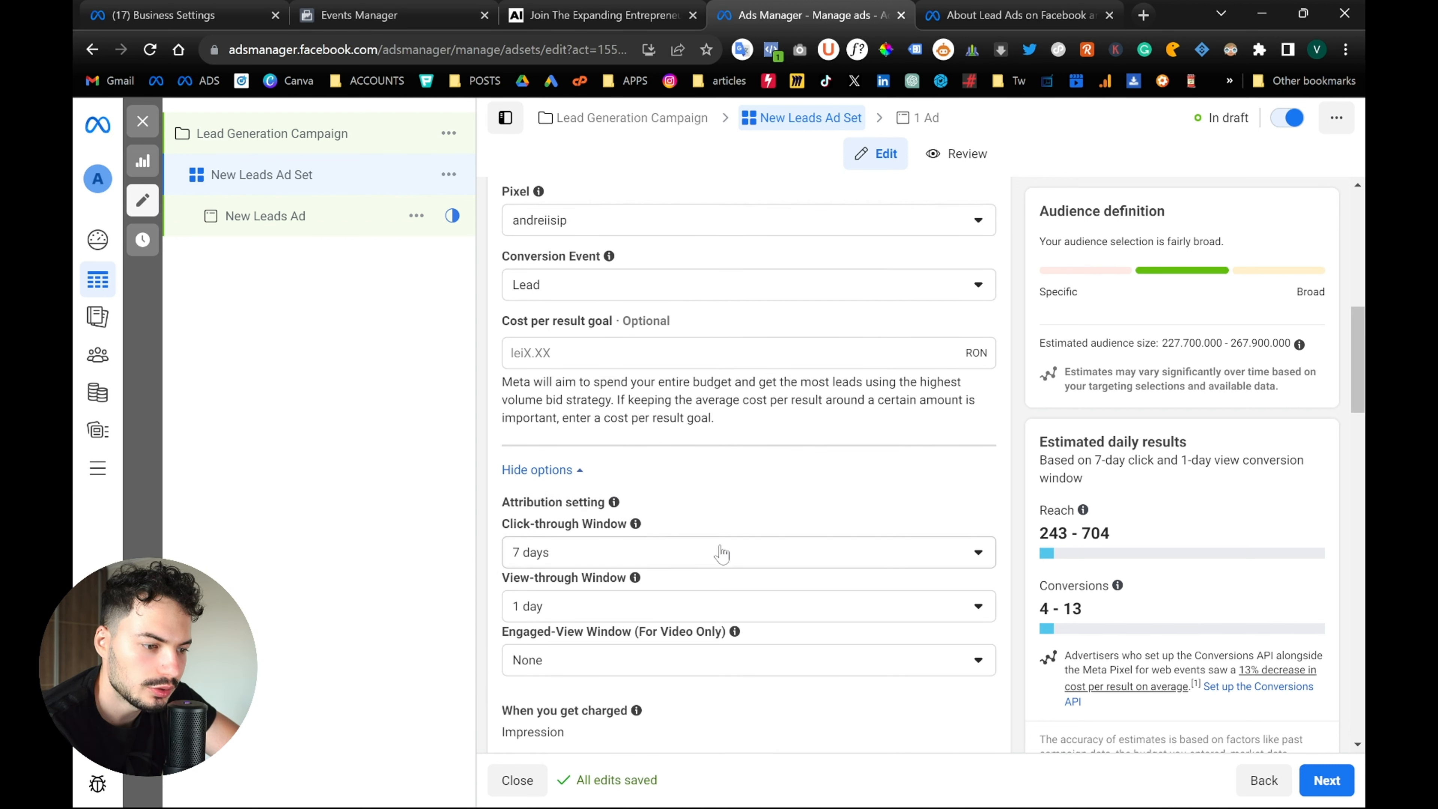
pyautogui.click(659, 564)
pyautogui.click(535, 605)
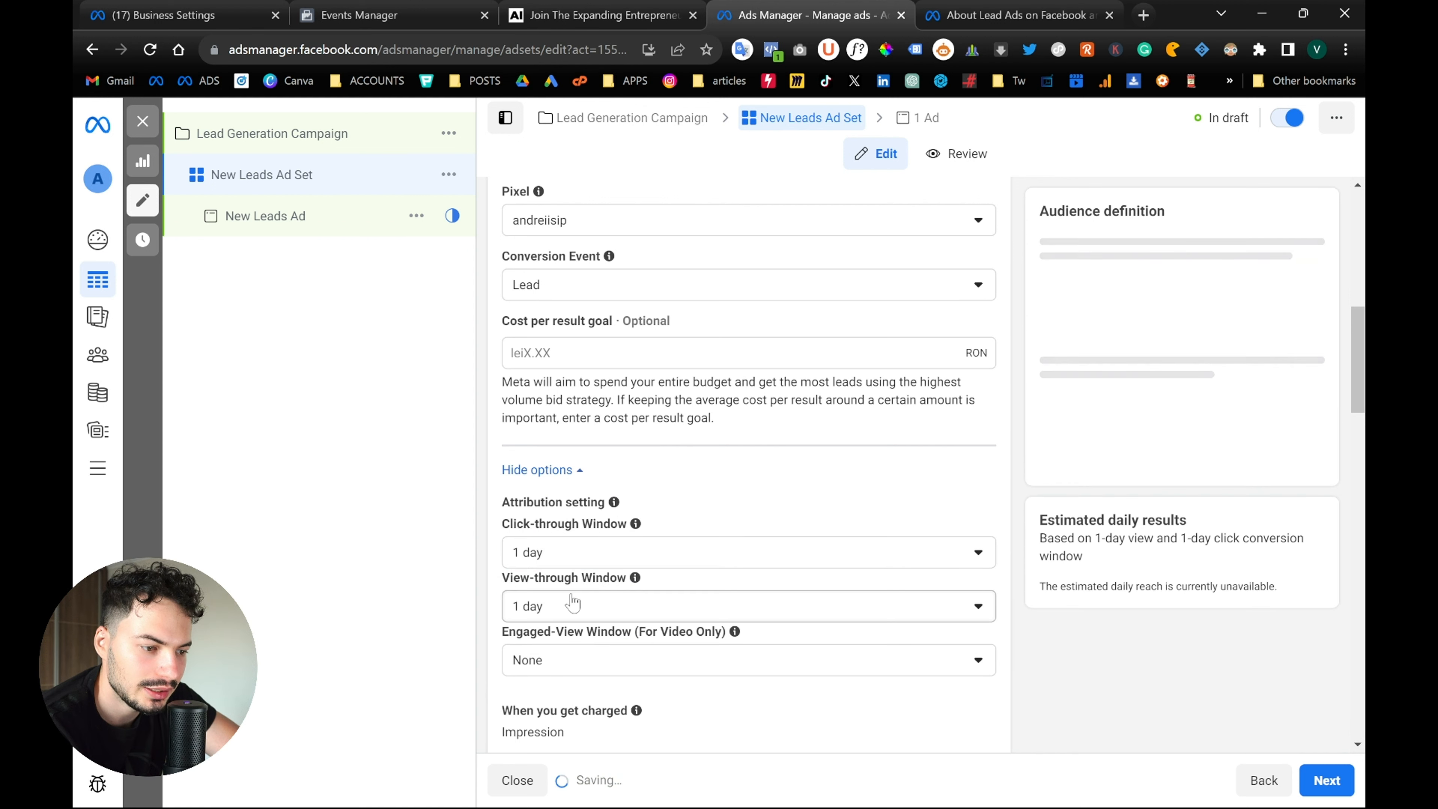
# Review the ad set's dynamic creative, budget and schedule, audience, placements and website conversion settings
pyautogui.scroll(-8, 484, 550)
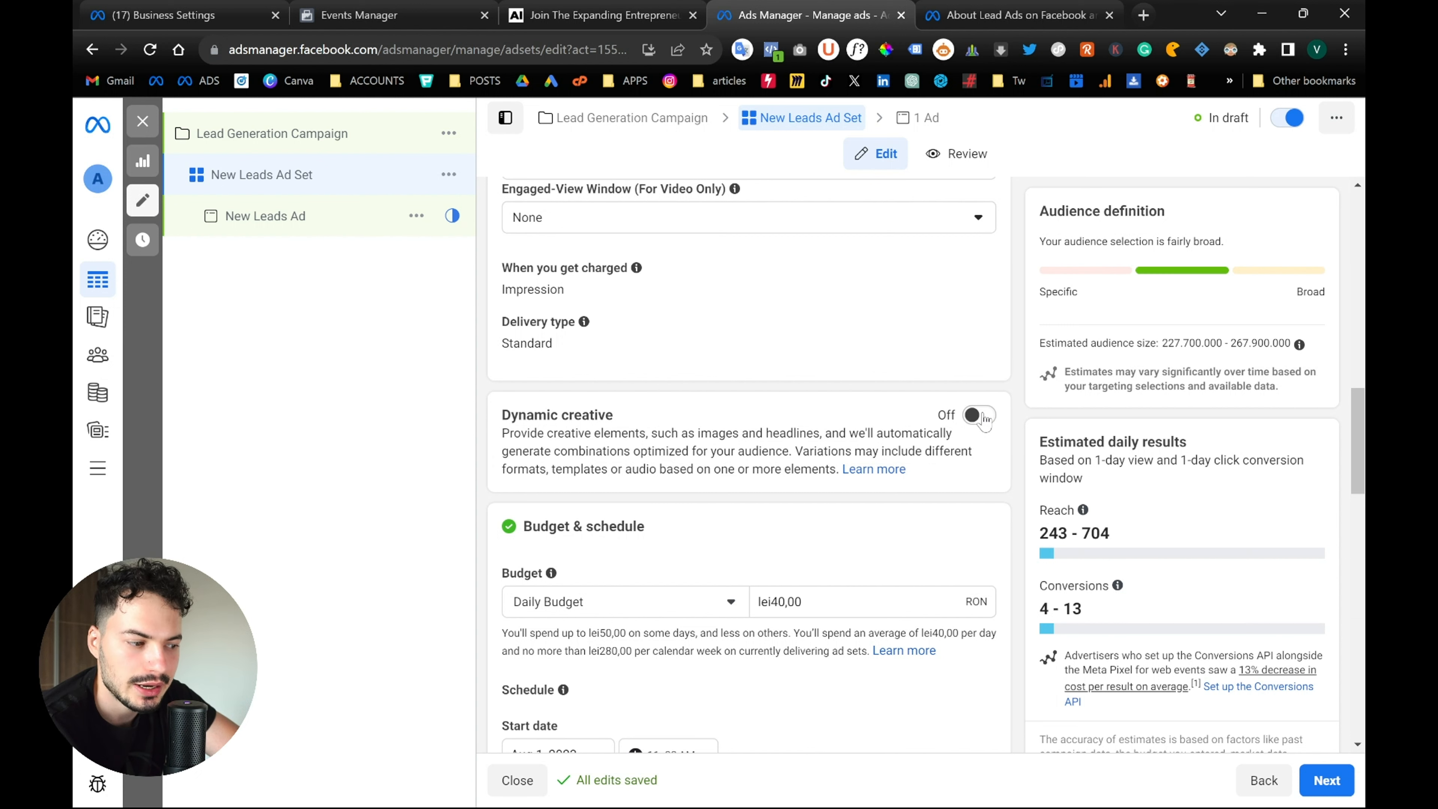
pyautogui.scroll(-1, 479, 451)
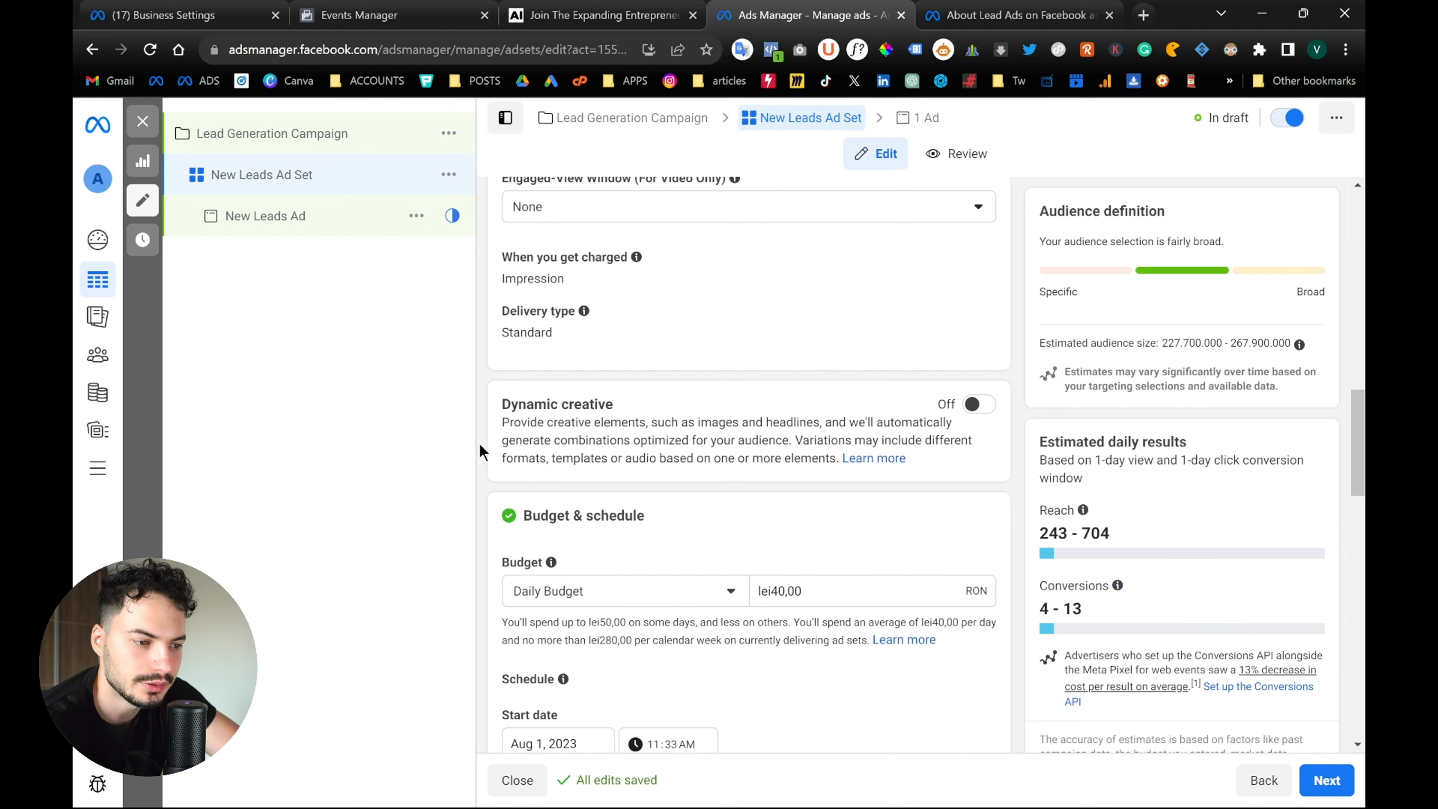
pyautogui.scroll(1, 480, 452)
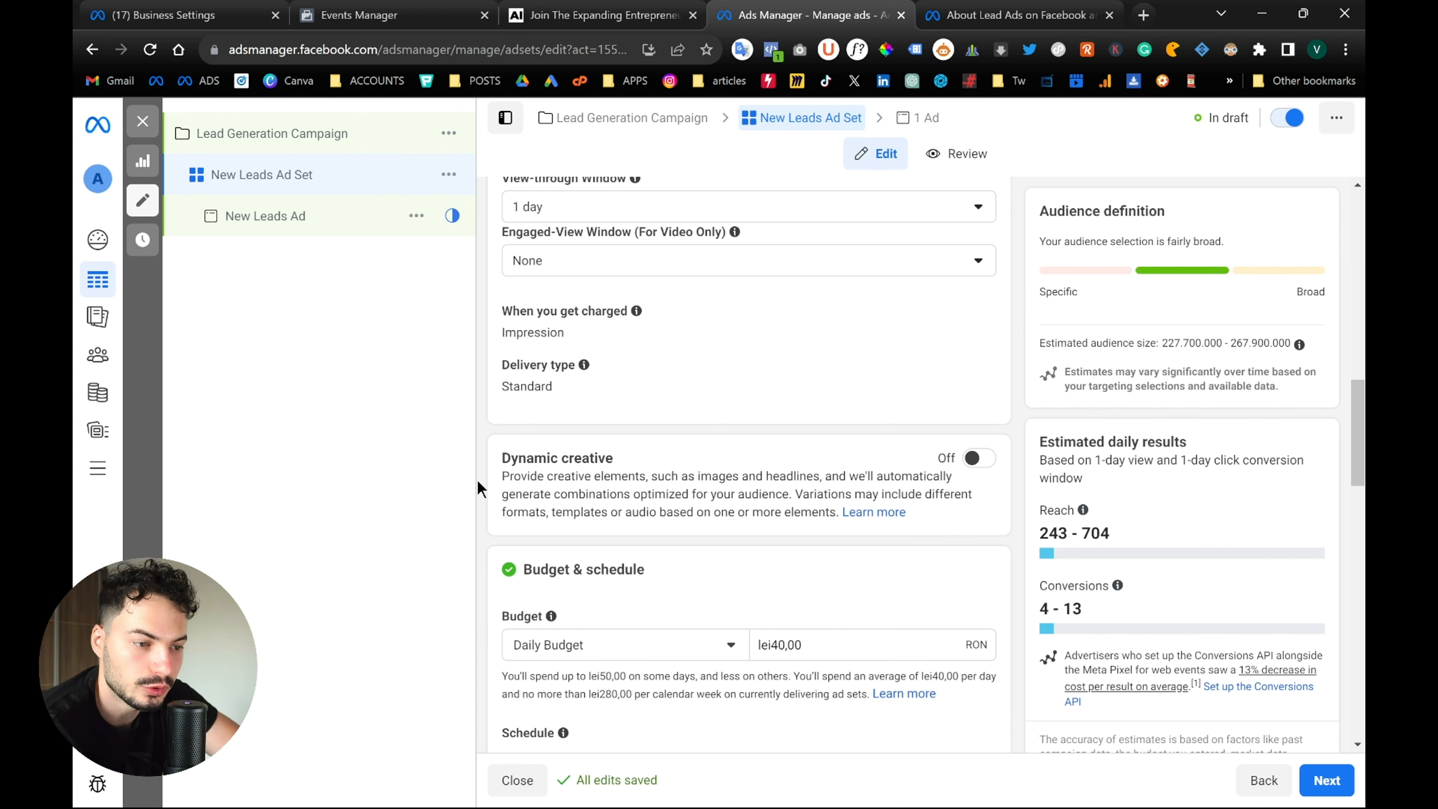
pyautogui.scroll(-3, 478, 488)
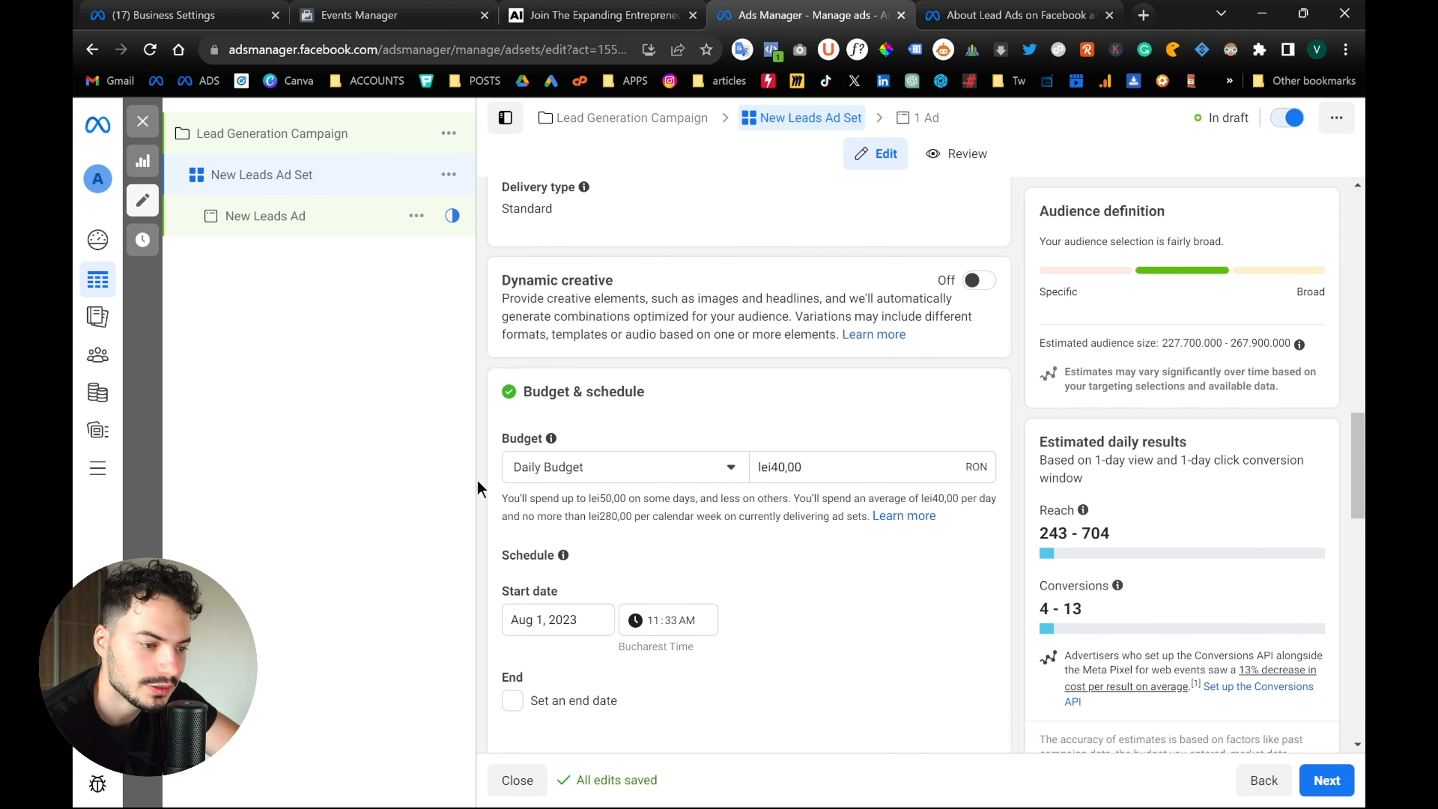
pyautogui.scroll(-4, 850, 473)
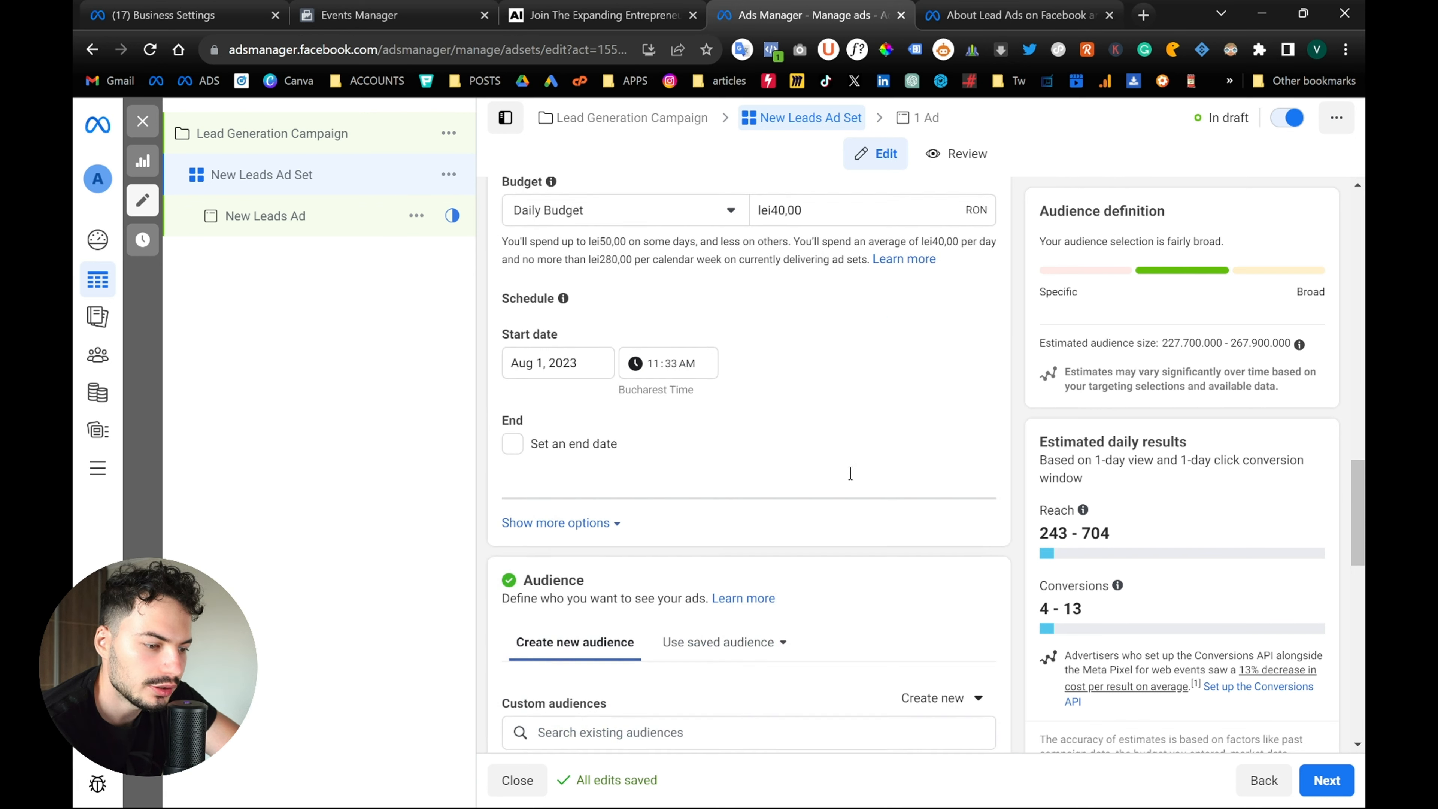
pyautogui.scroll(-5, 885, 436)
pyautogui.scroll(-4, 859, 510)
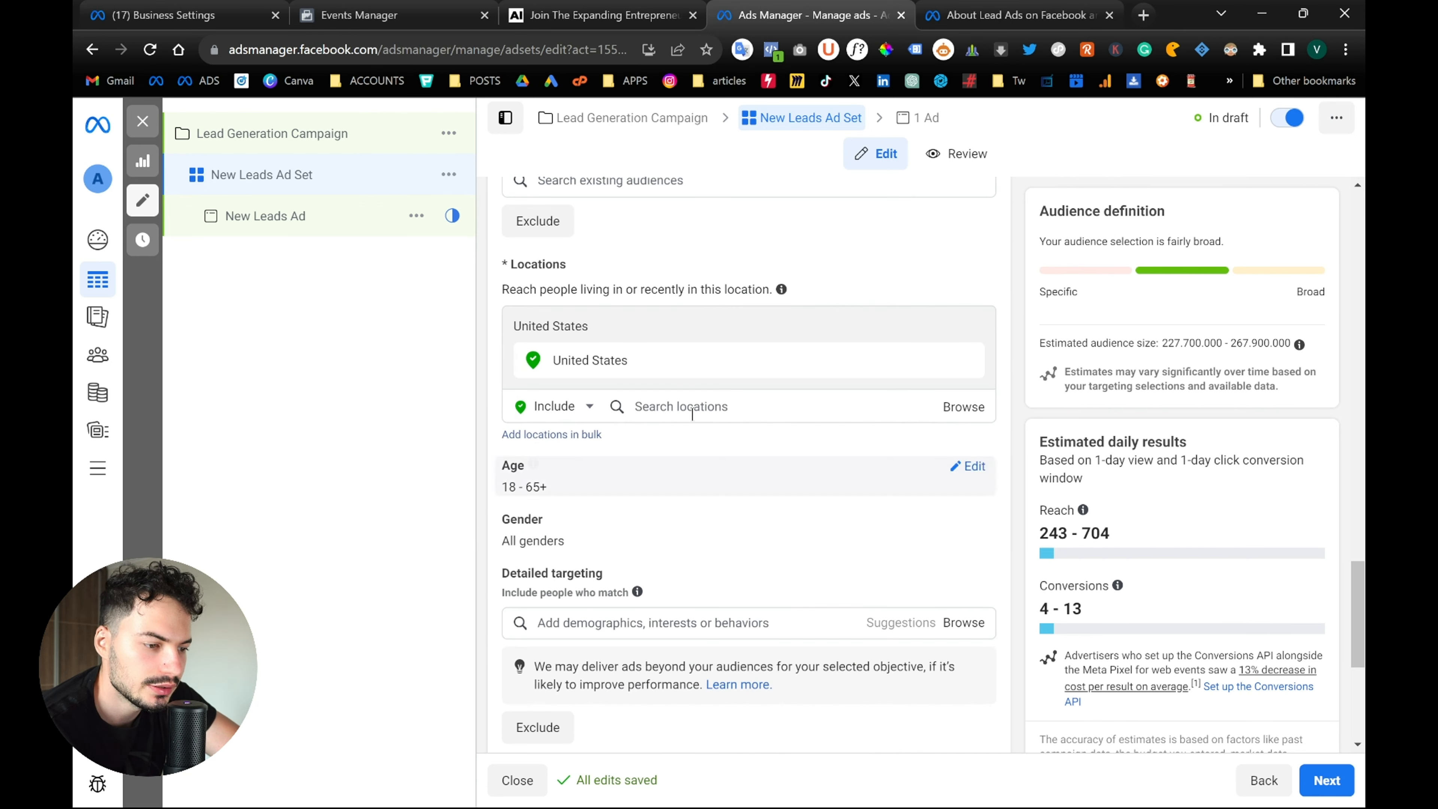
pyautogui.scroll(-6, 803, 490)
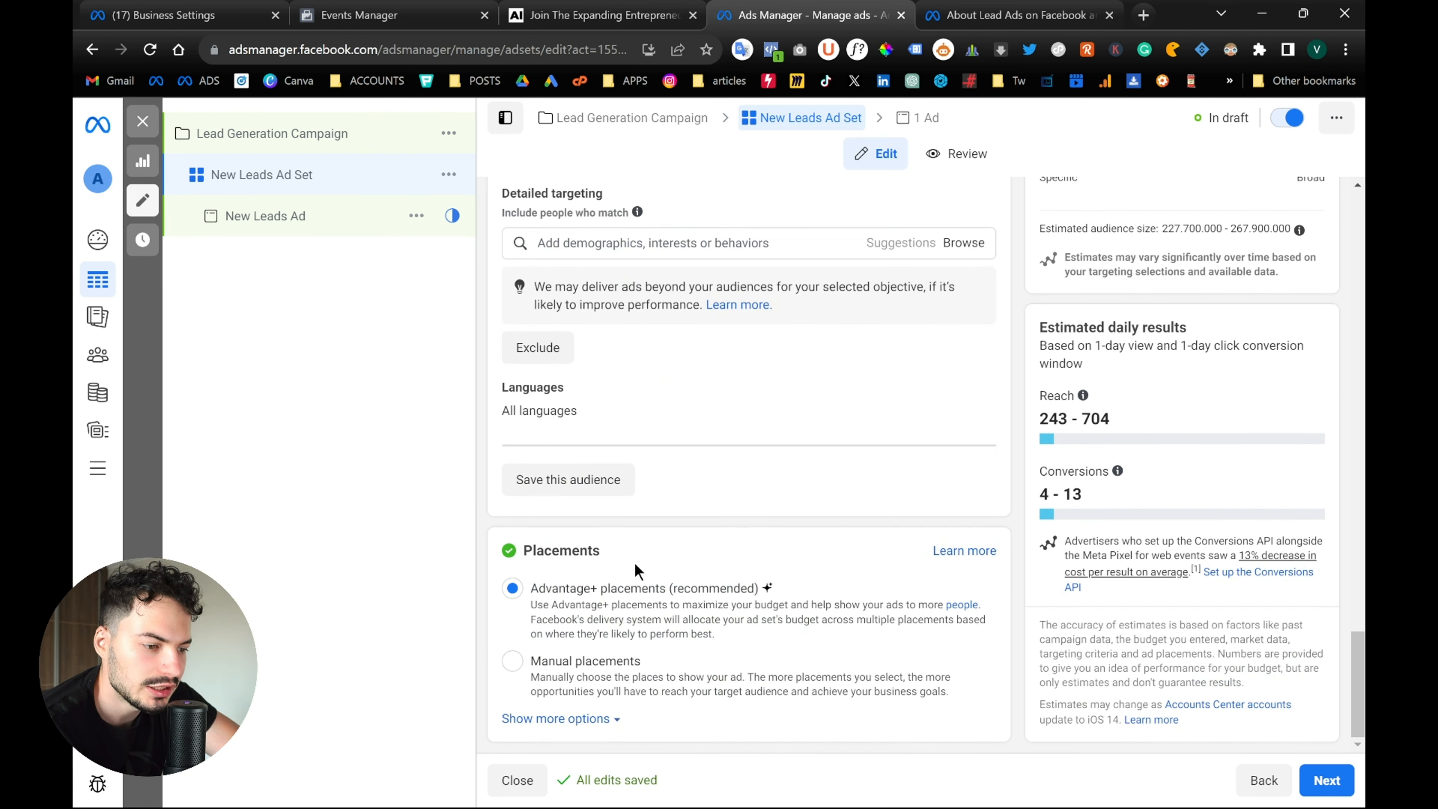
pyautogui.scroll(15, 485, 373)
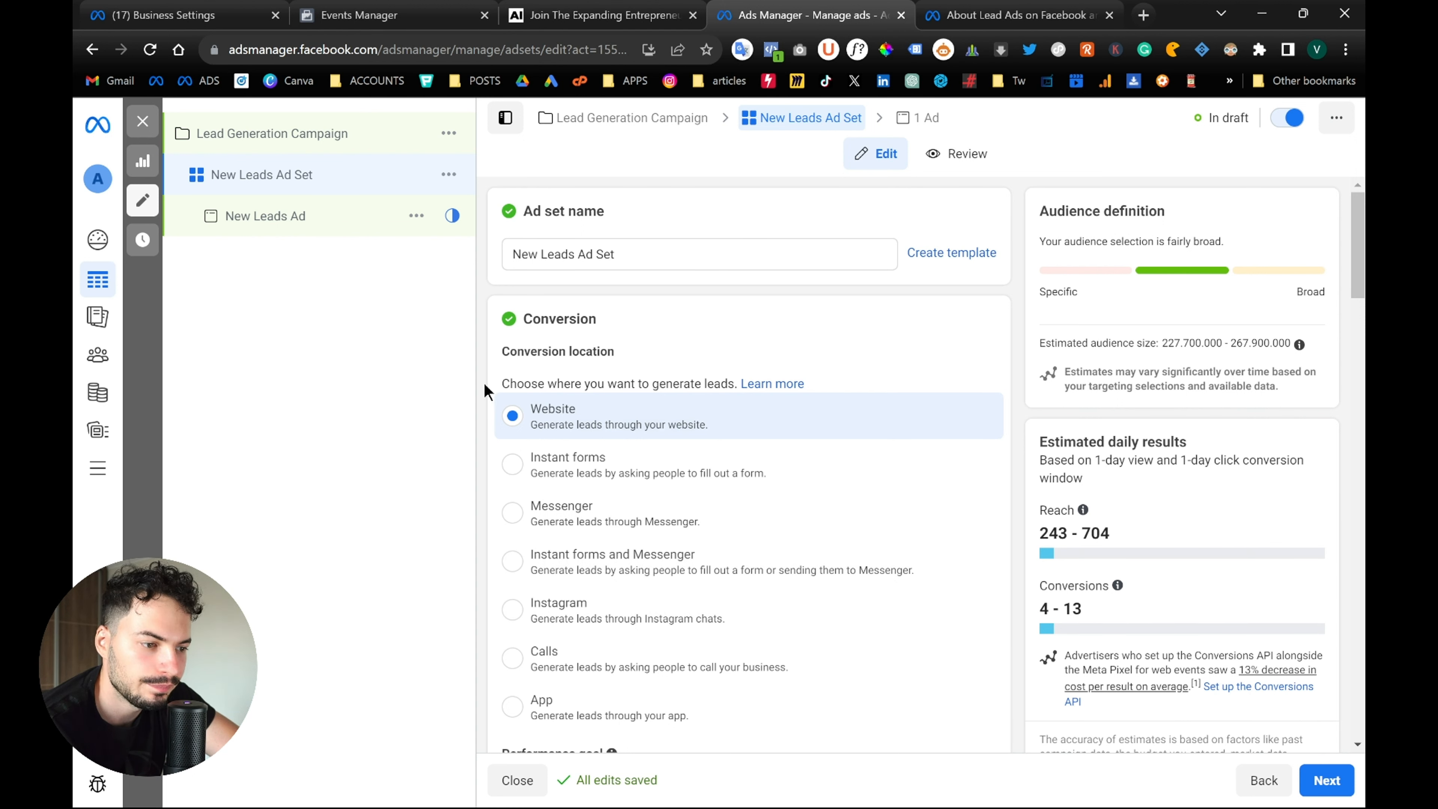
pyautogui.scroll(-5, 484, 391)
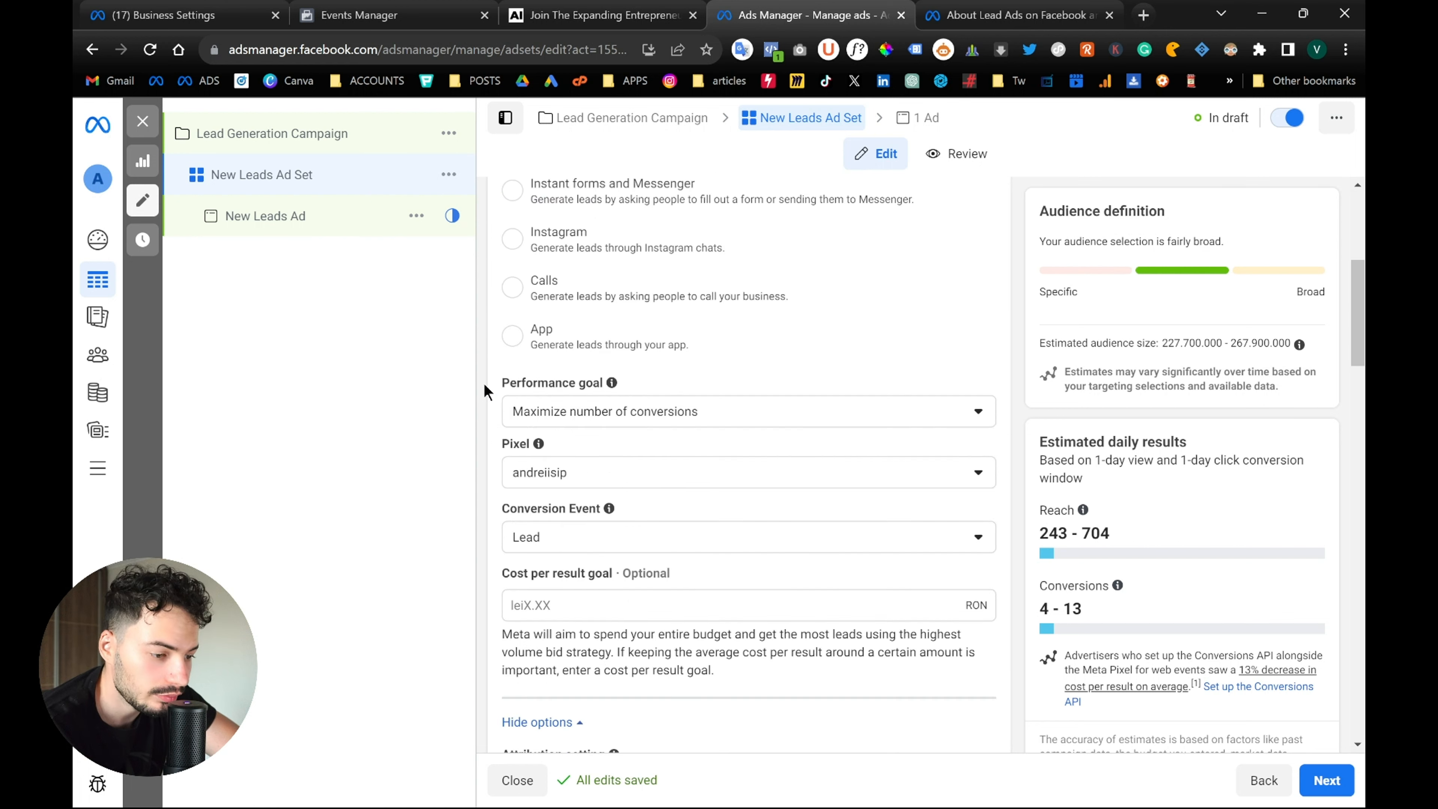
# Open the New Leads Ad and change its call to action to Sign up
pyautogui.click(312, 228)
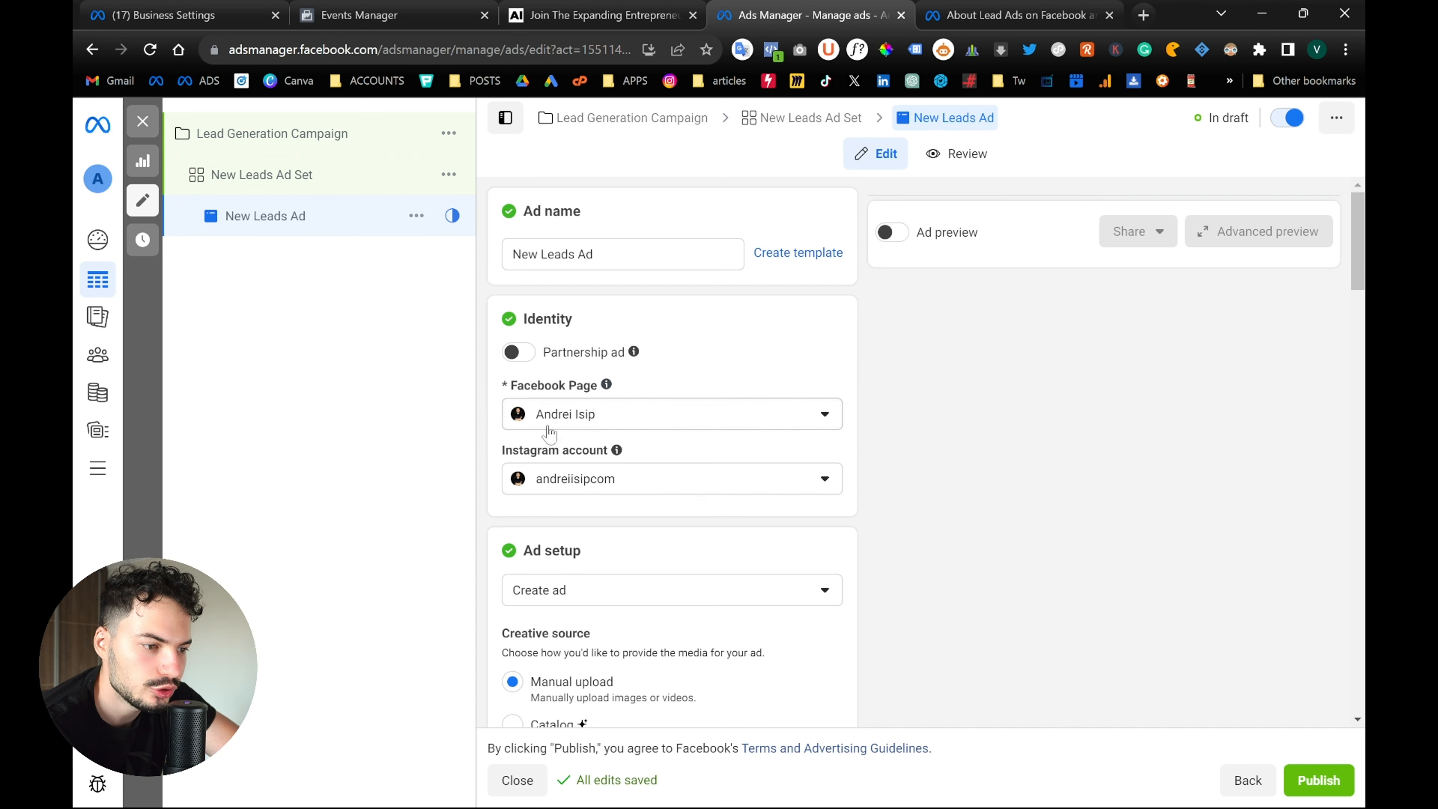
pyautogui.scroll(-2, 485, 462)
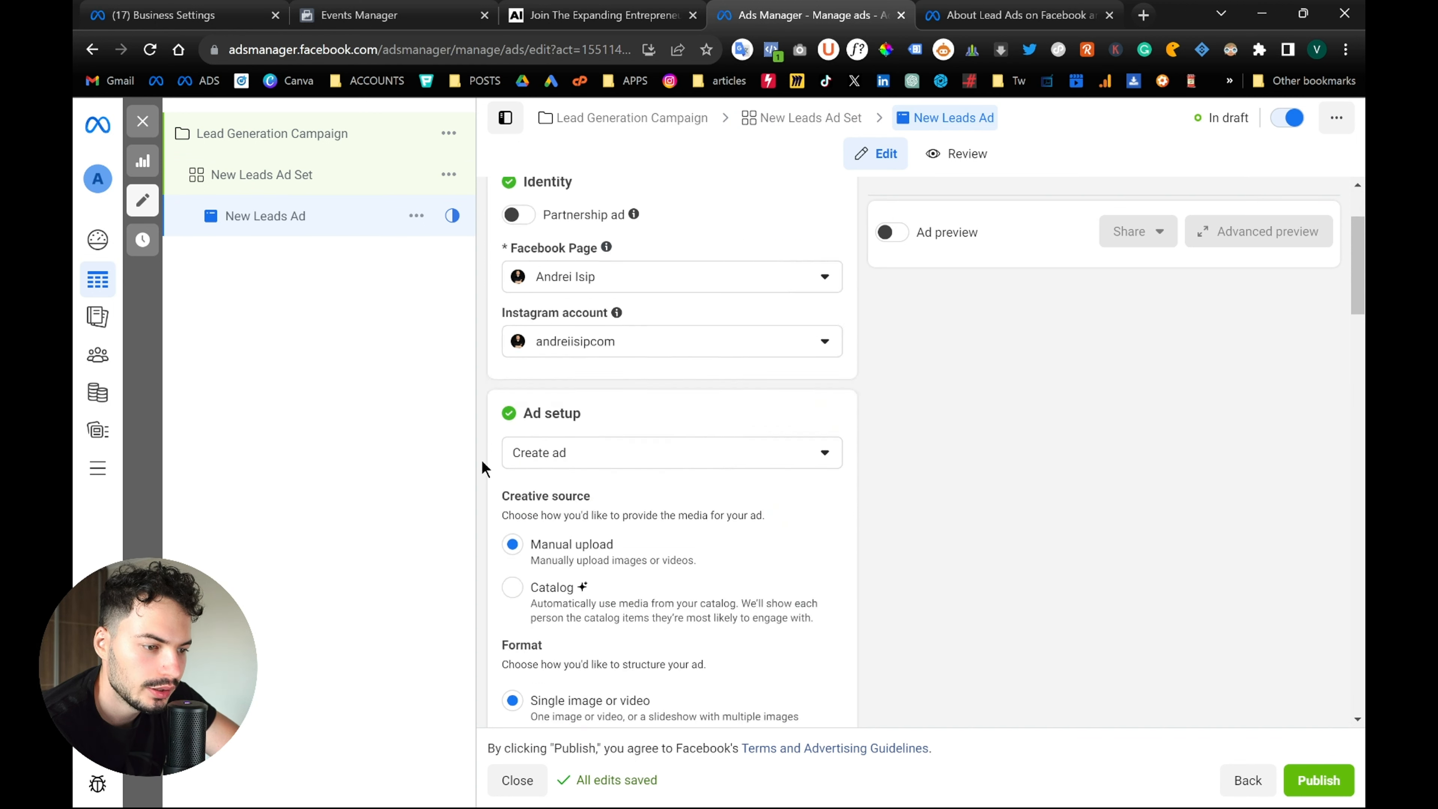
pyautogui.scroll(-10, 482, 466)
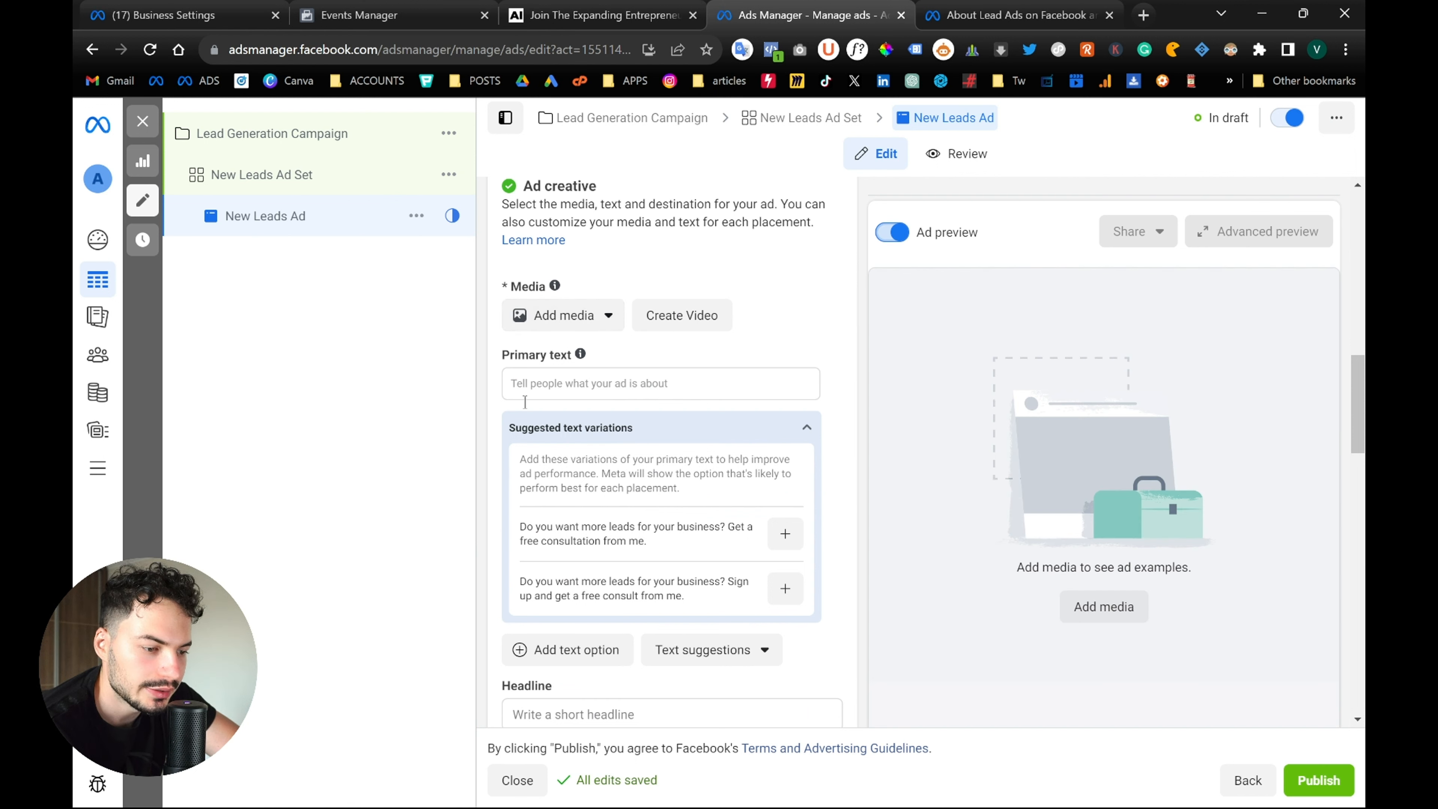
pyautogui.scroll(-5, 524, 402)
pyautogui.scroll(-3, 598, 439)
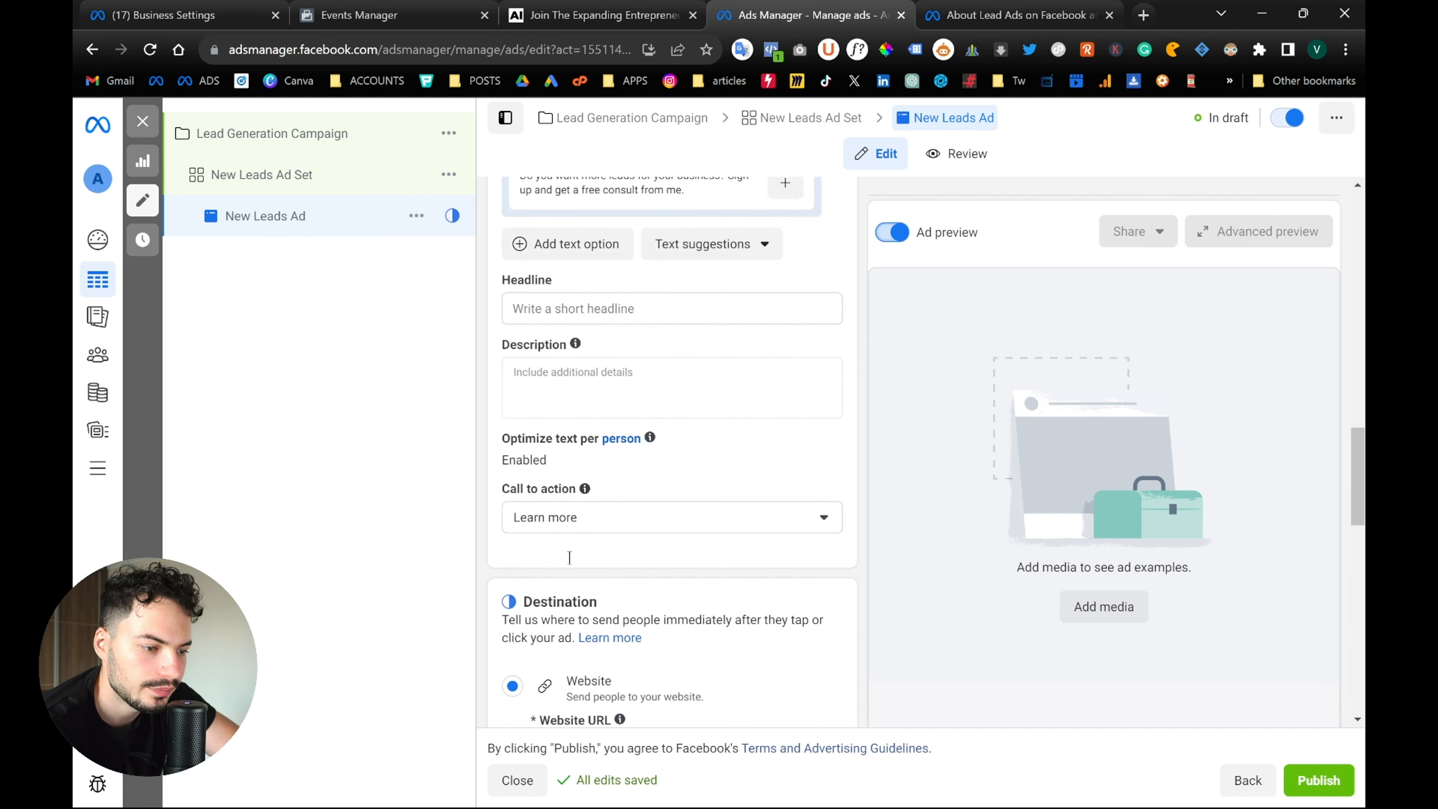
pyautogui.click(557, 506)
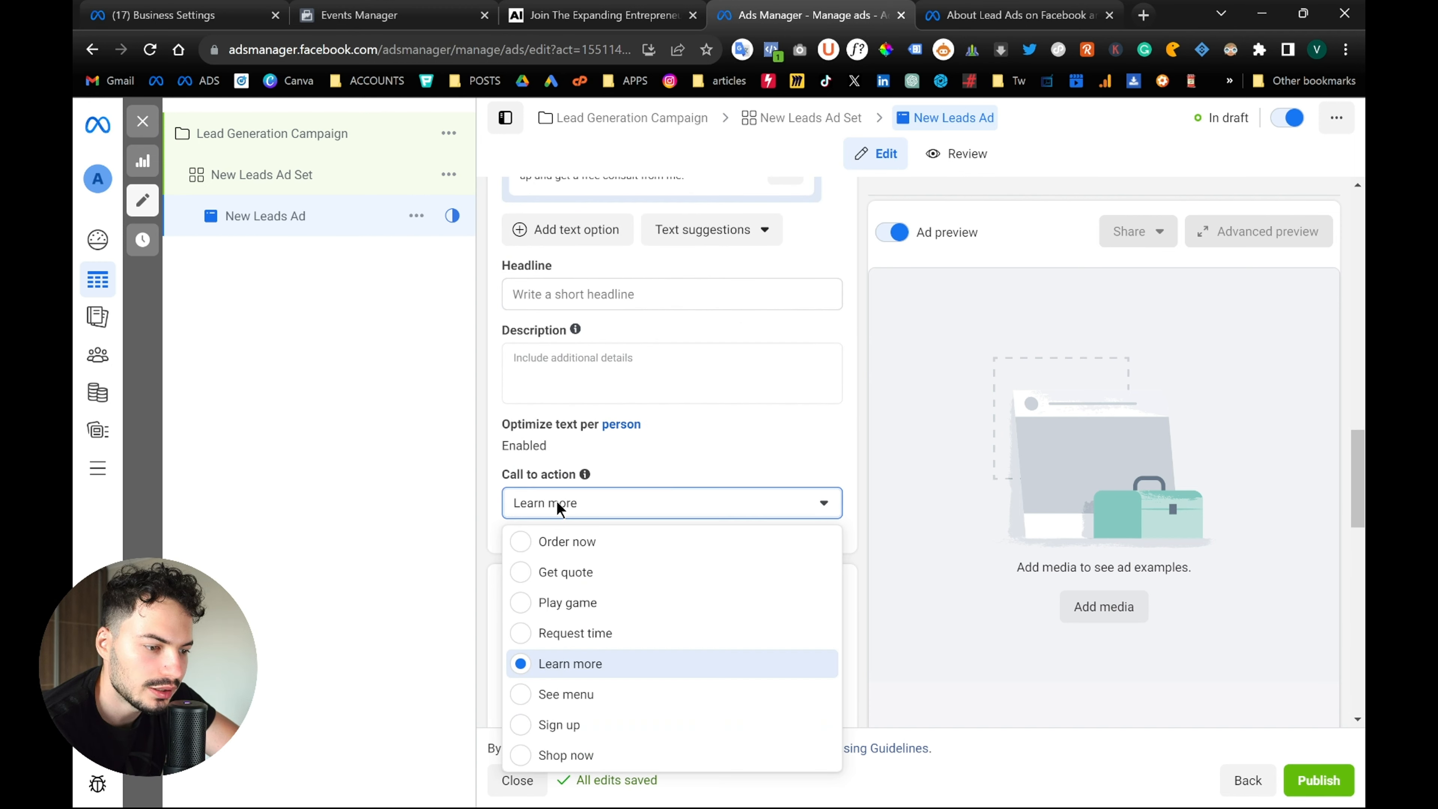
pyautogui.click(529, 728)
# Check the ad's website destination against the newsletter page and turn on Offline Events in the ad's tracking settings
pyautogui.scroll(-3, 577, 553)
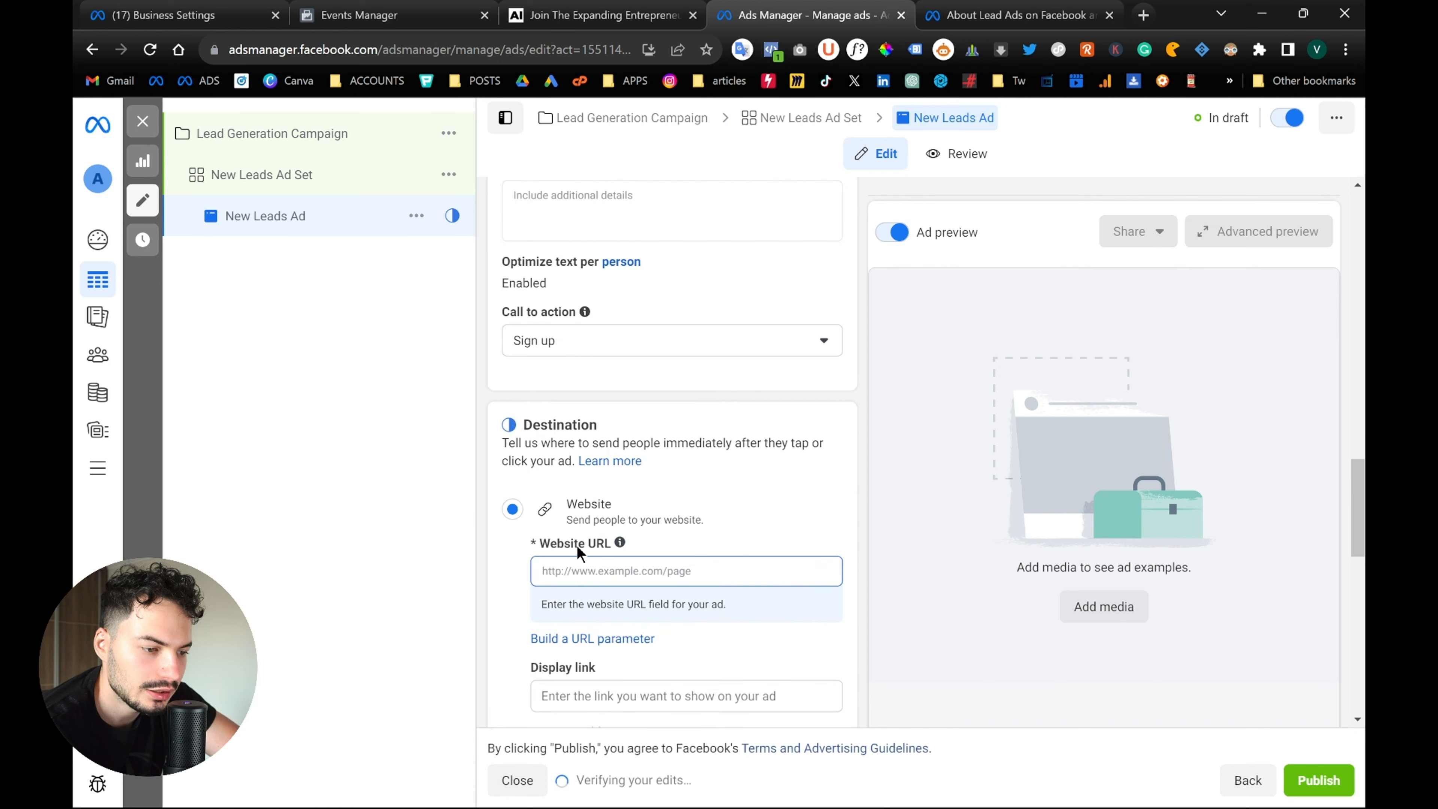
pyautogui.click(532, 8)
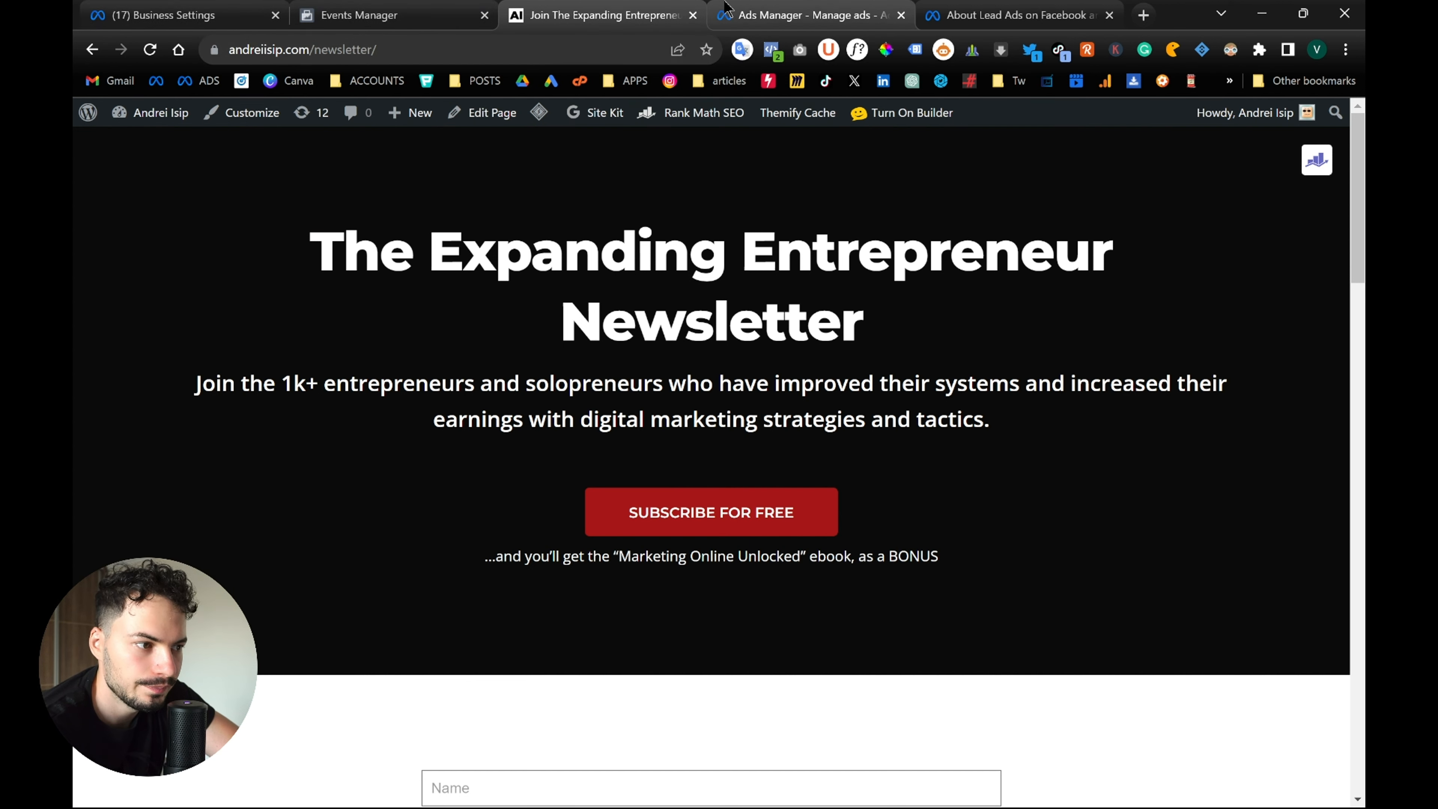
pyautogui.click(792, 15)
pyautogui.scroll(-5, 569, 402)
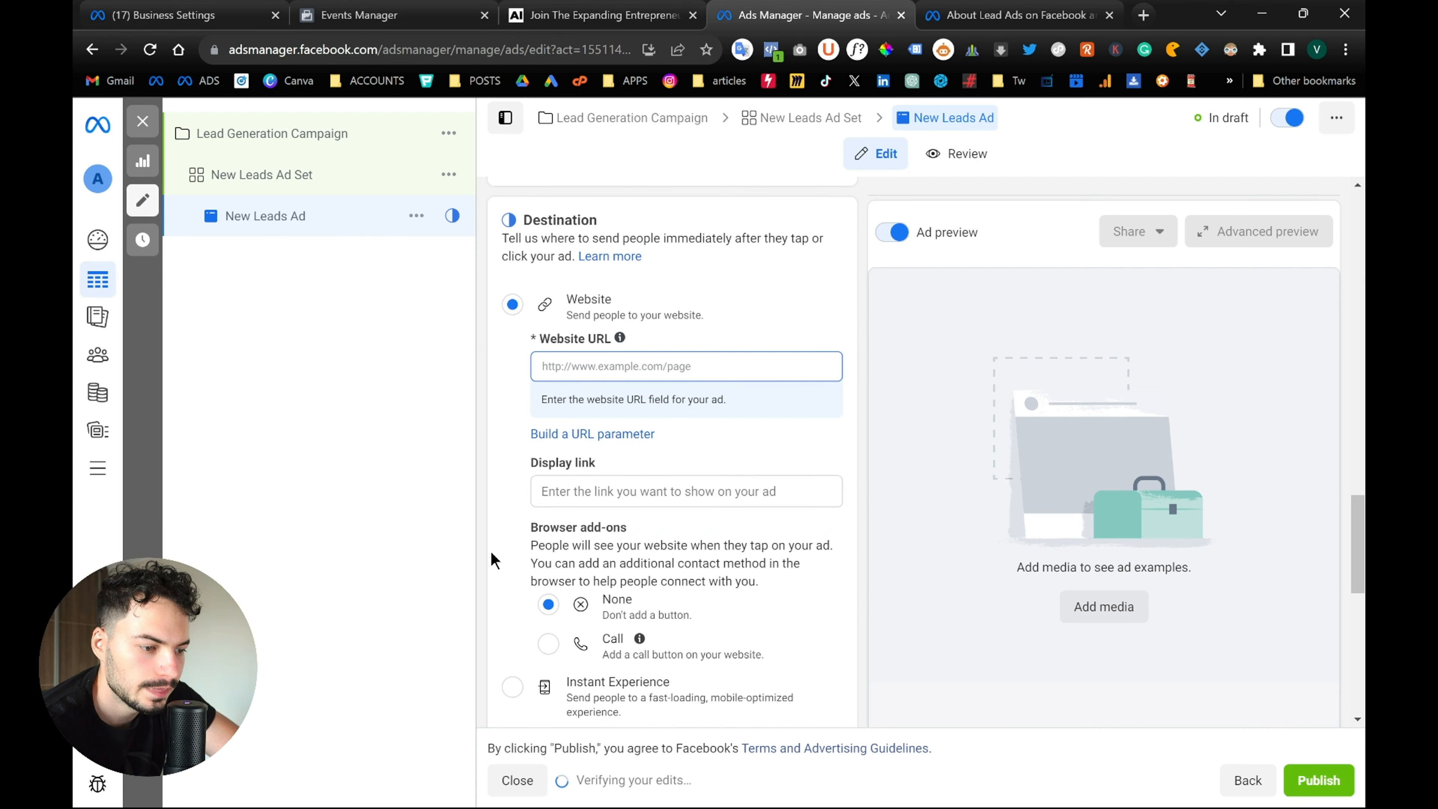
pyautogui.scroll(-2, 493, 562)
pyautogui.scroll(-3, 493, 534)
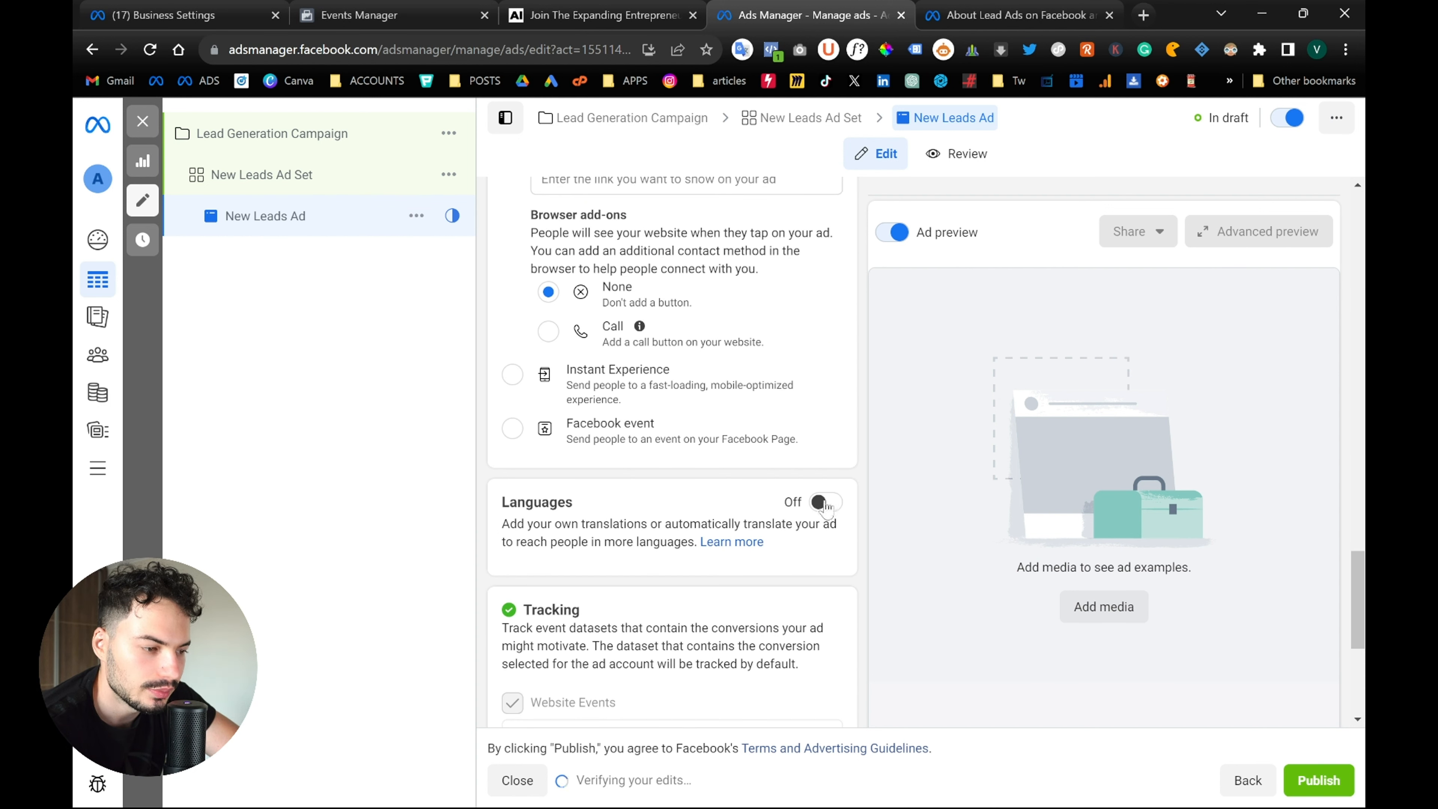
pyautogui.scroll(-2, 481, 510)
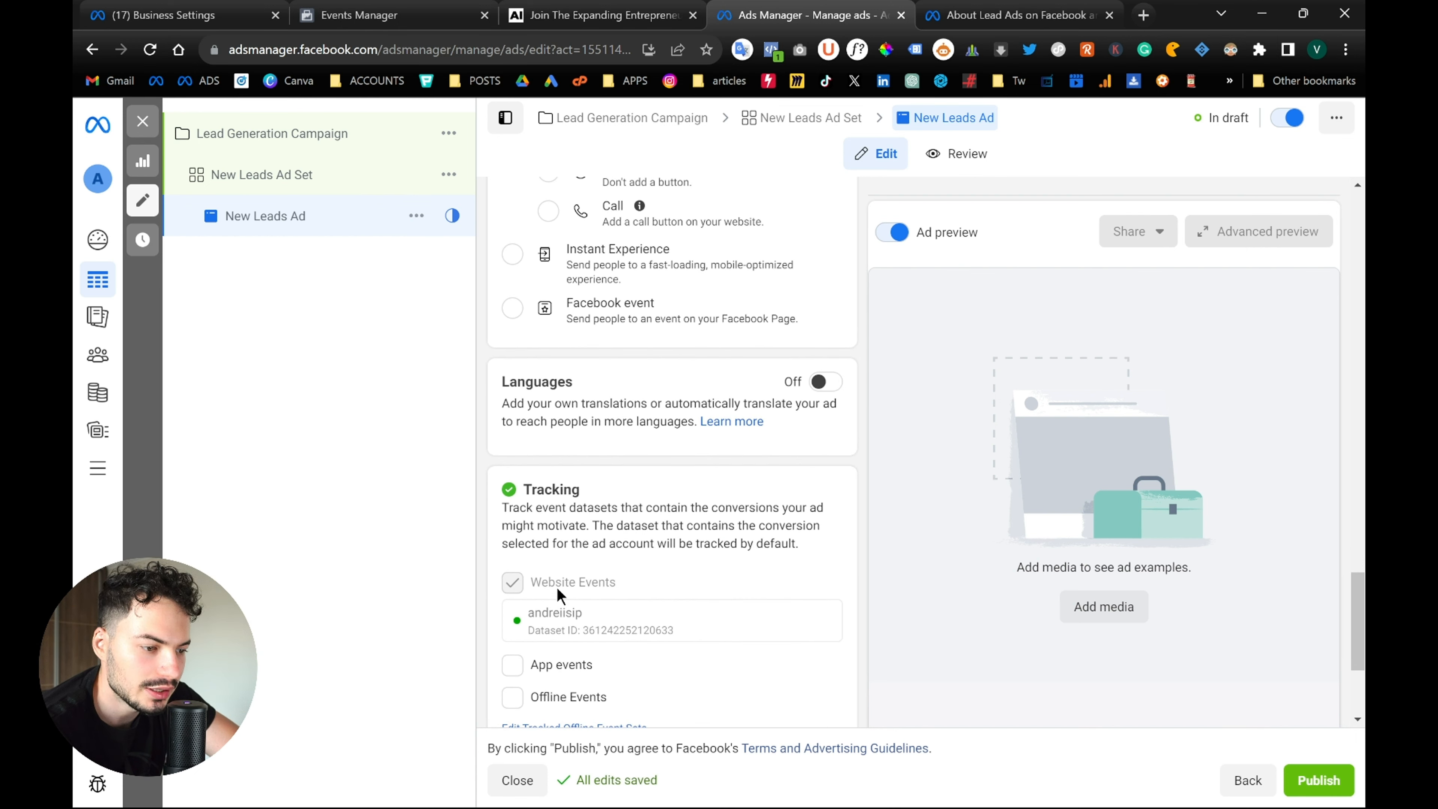
pyautogui.click(512, 698)
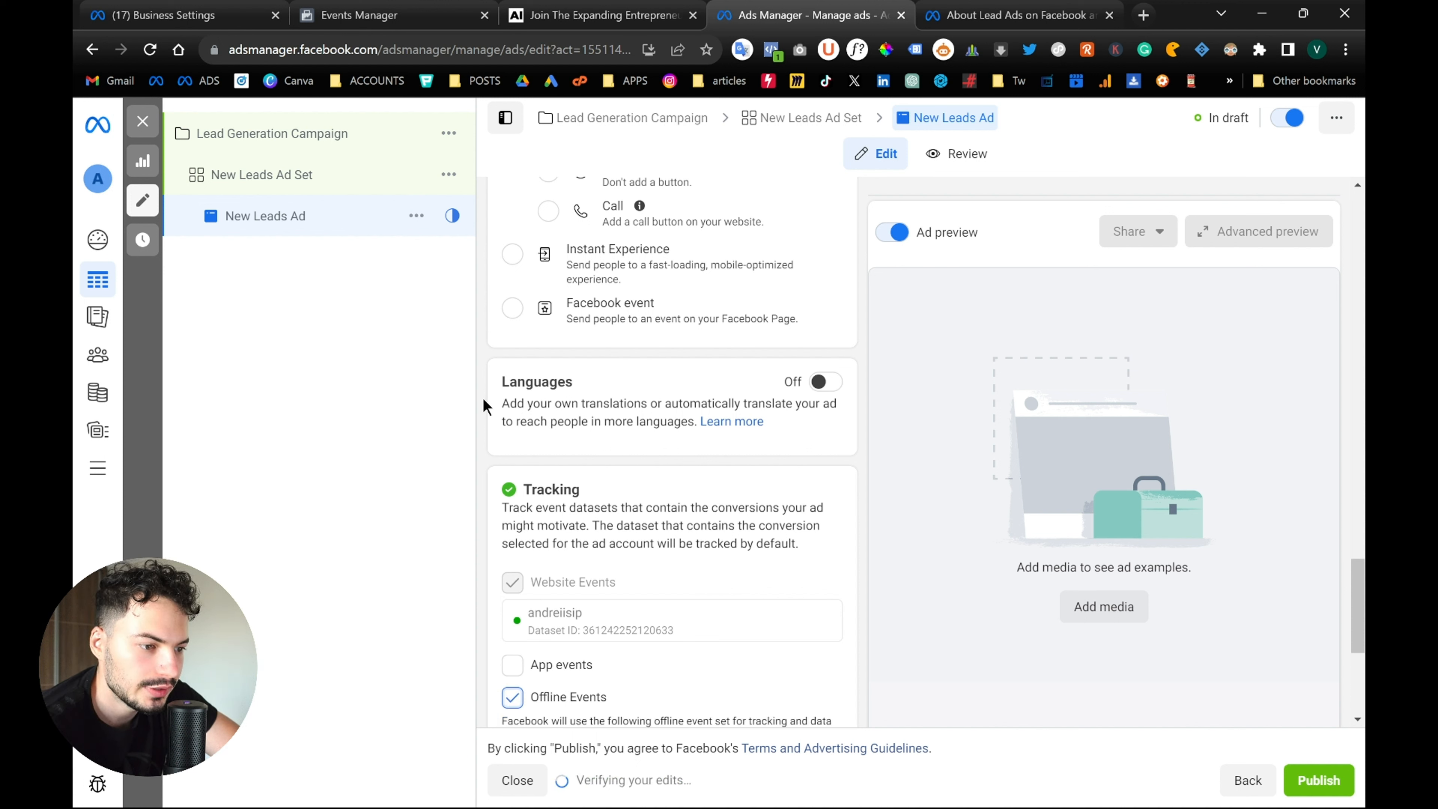
# Review the ad's destination, creative and identity settings, and return to the New Leads Ad Set's conversion settings
pyautogui.scroll(6, 480, 402)
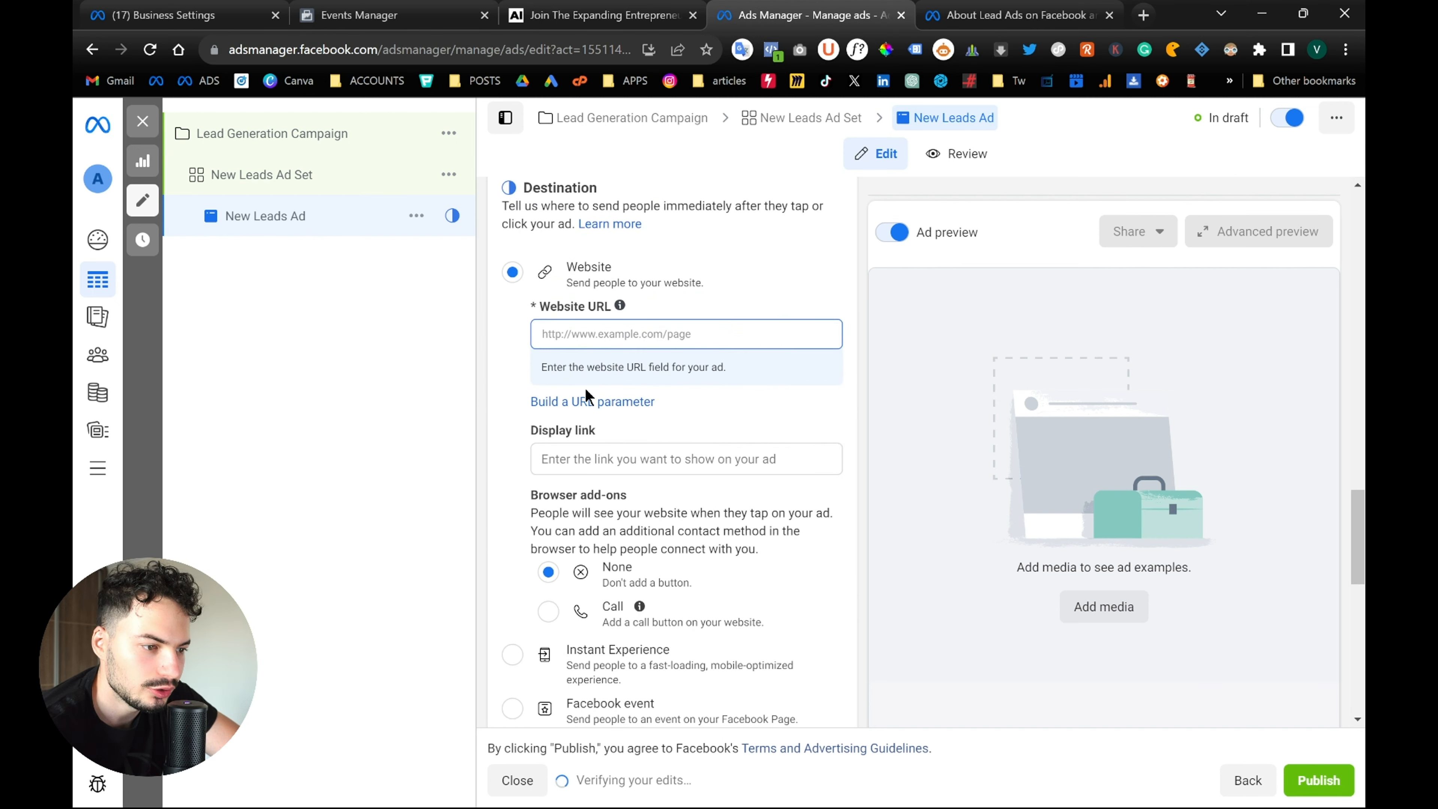
pyautogui.scroll(10, 487, 345)
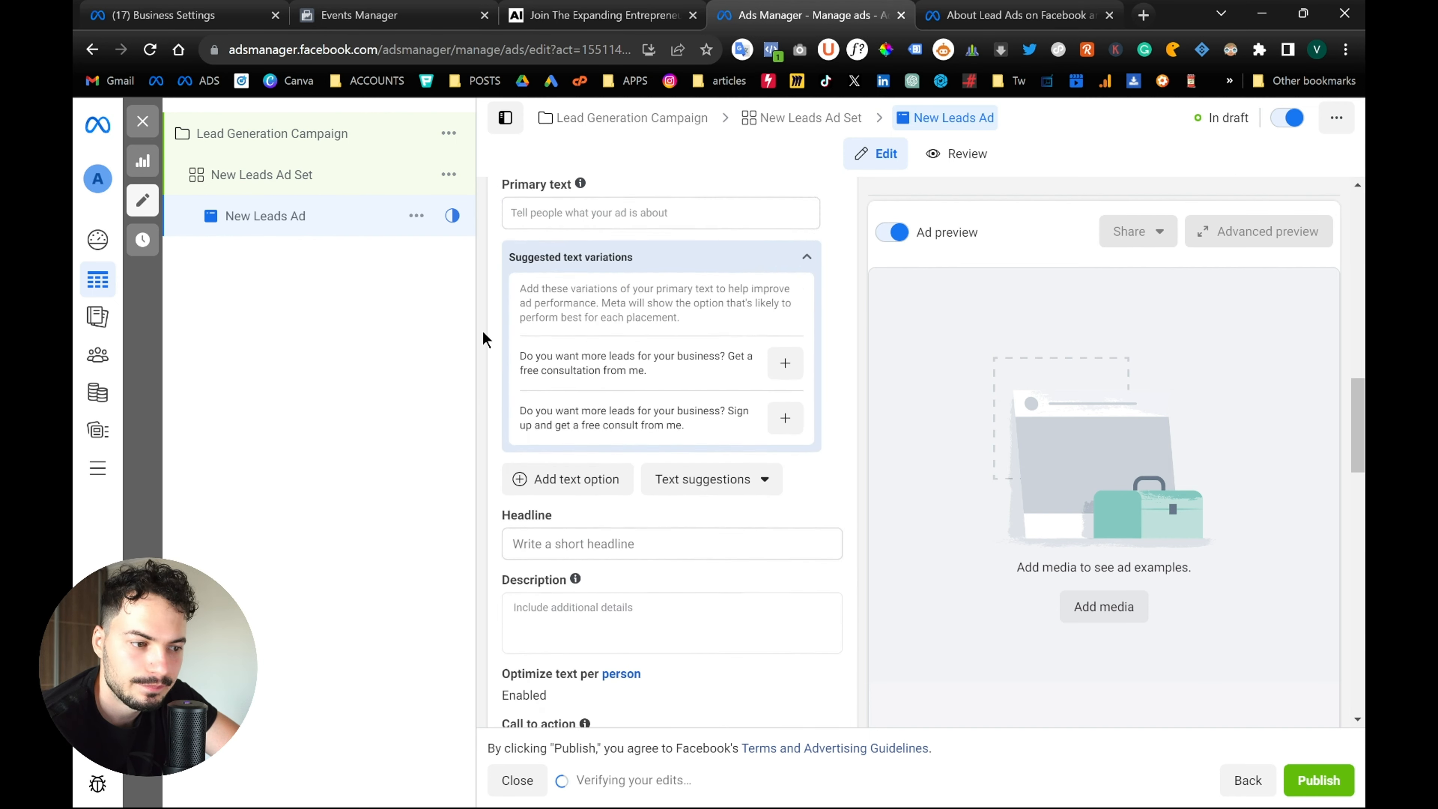
pyautogui.scroll(8, 480, 344)
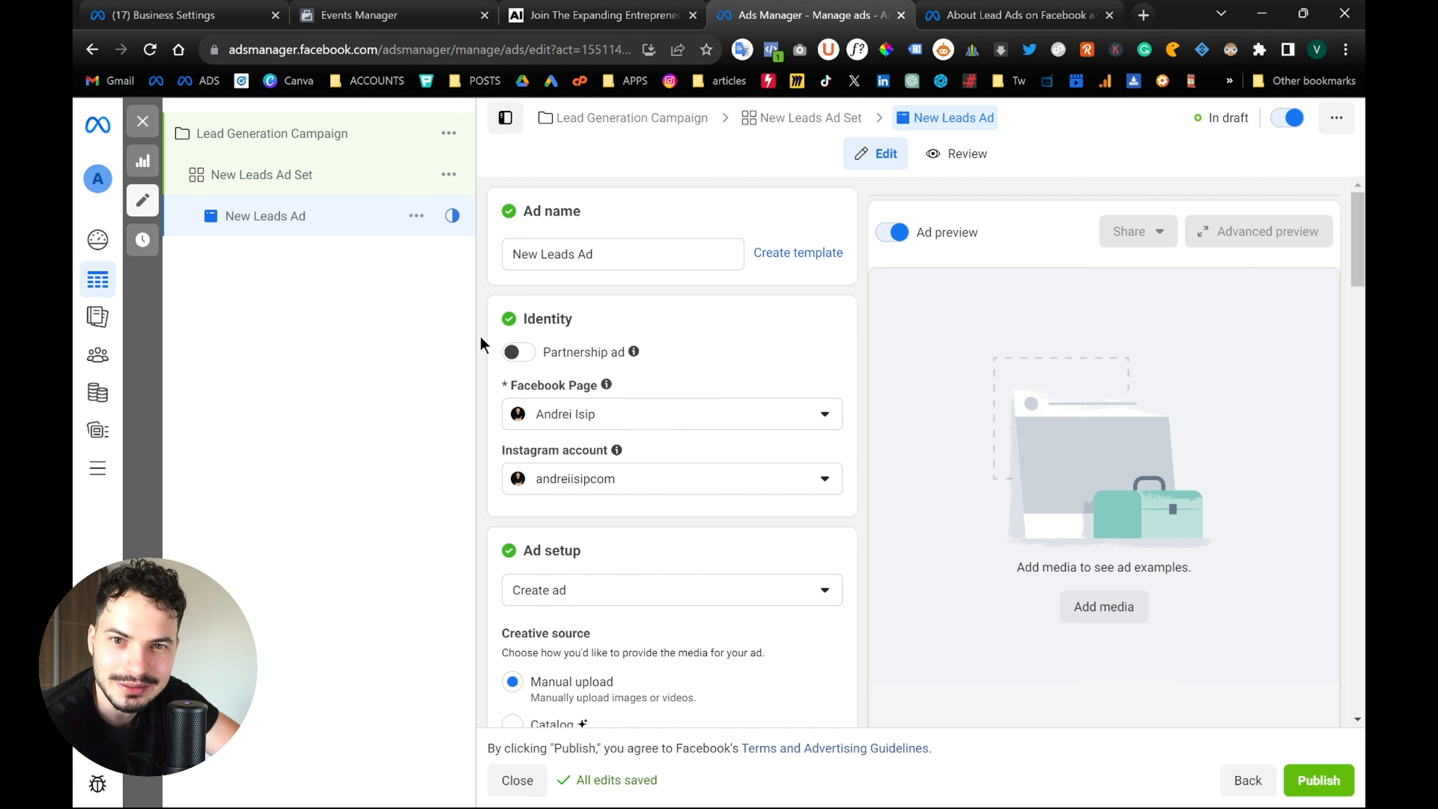
pyautogui.scroll(-10, 482, 341)
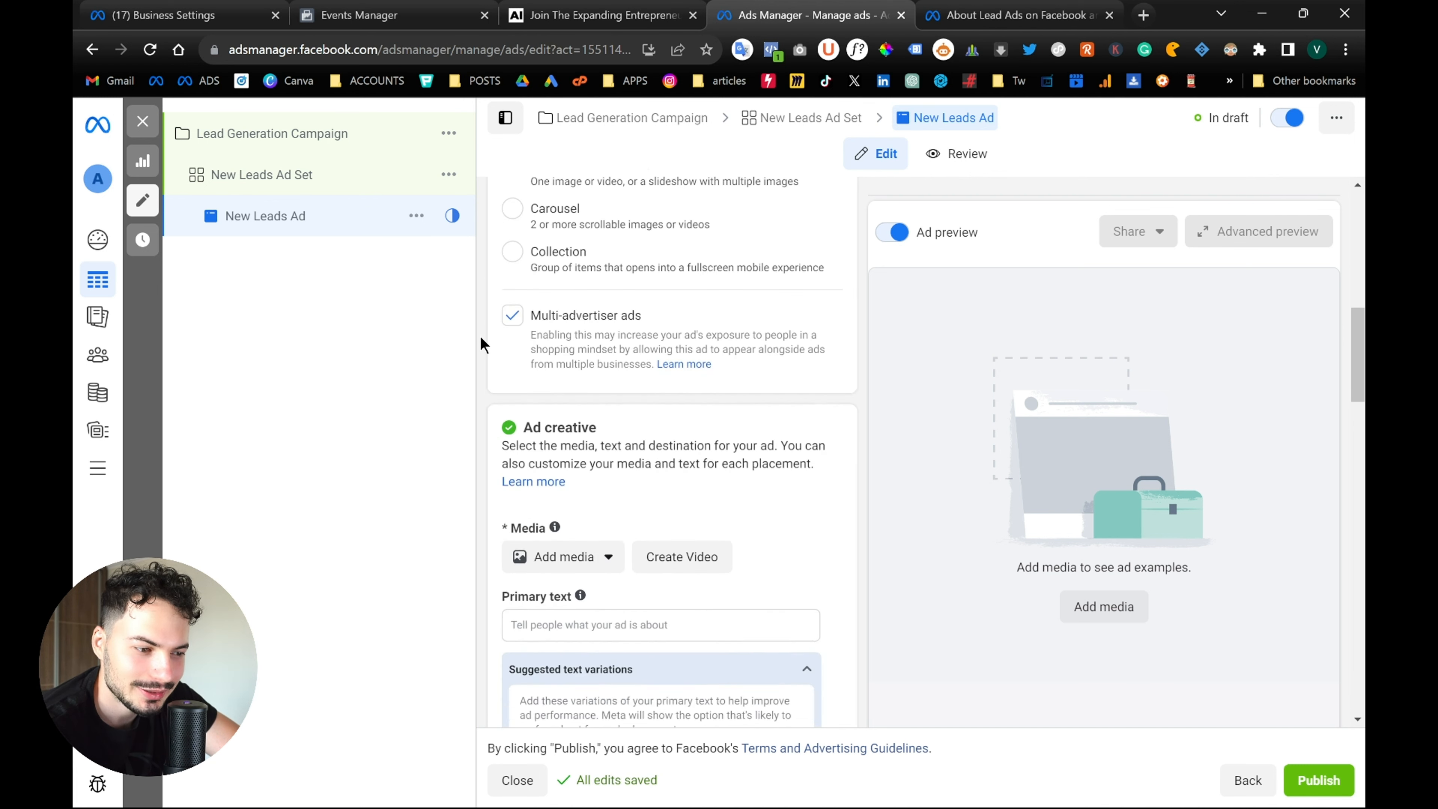
pyautogui.scroll(10, 481, 341)
pyautogui.click(328, 188)
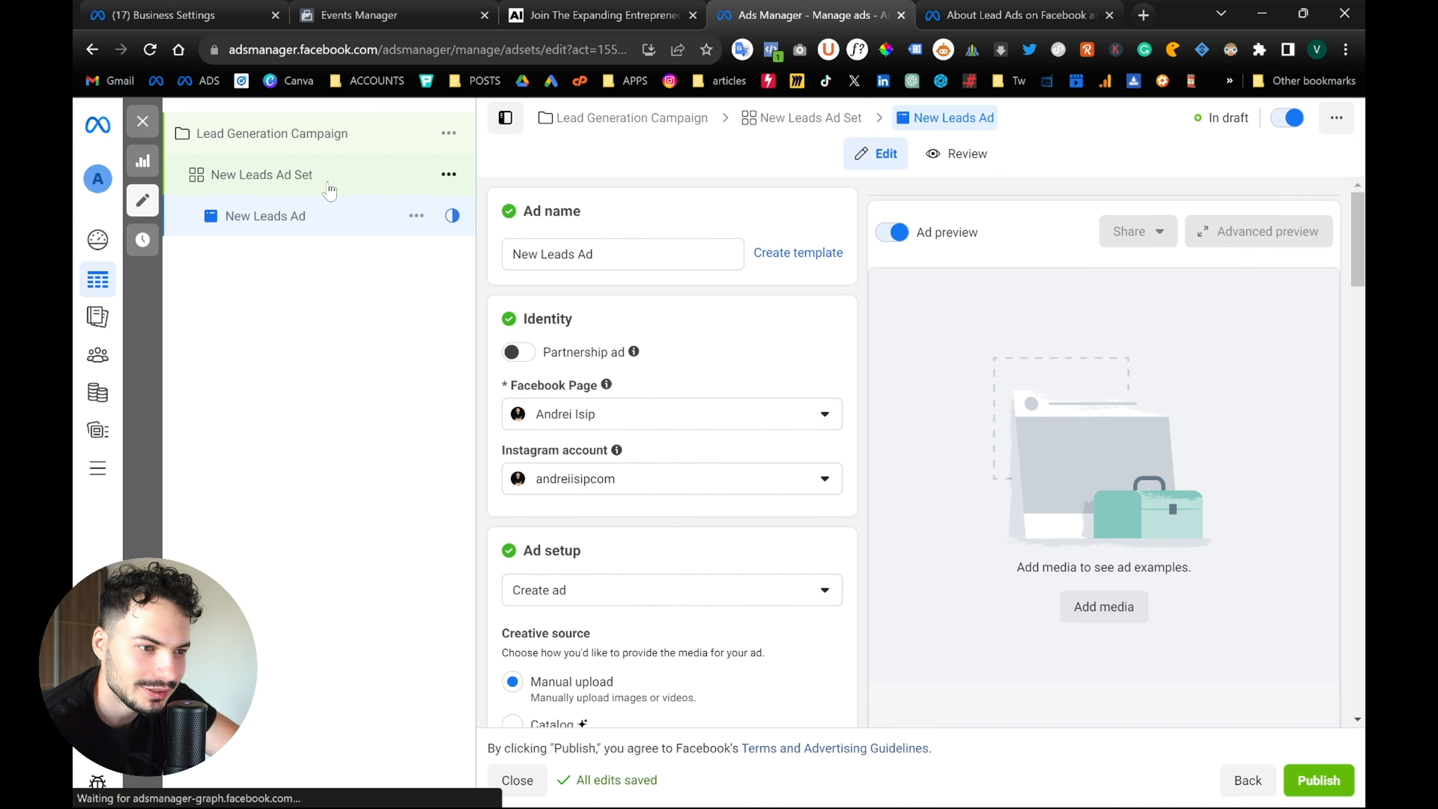
pyautogui.scroll(-7, 485, 539)
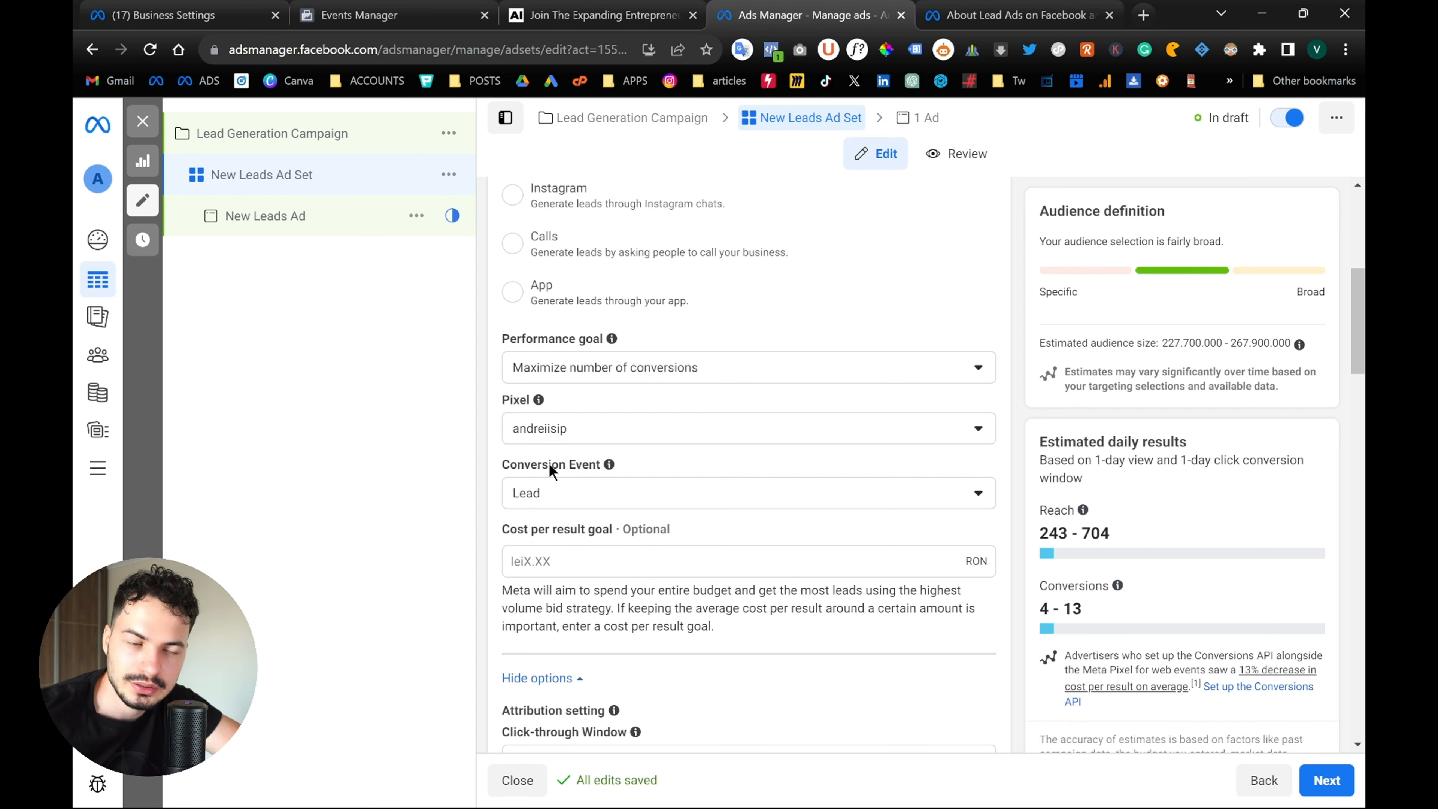
# Switch to Events Manager and open the Event Setup Tool from the pixel dataset's settings
pyautogui.click(365, 8)
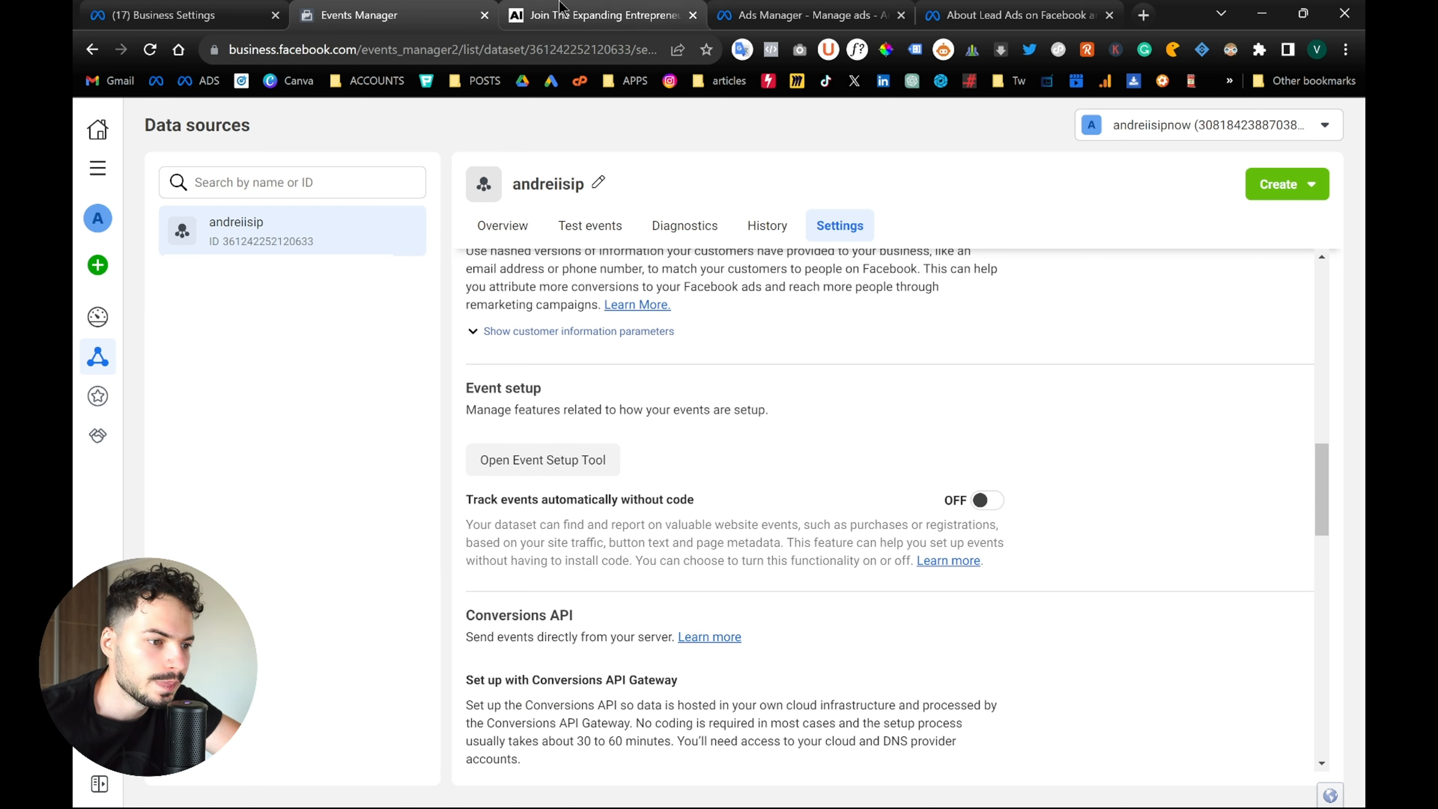
pyautogui.scroll(10, 849, 333)
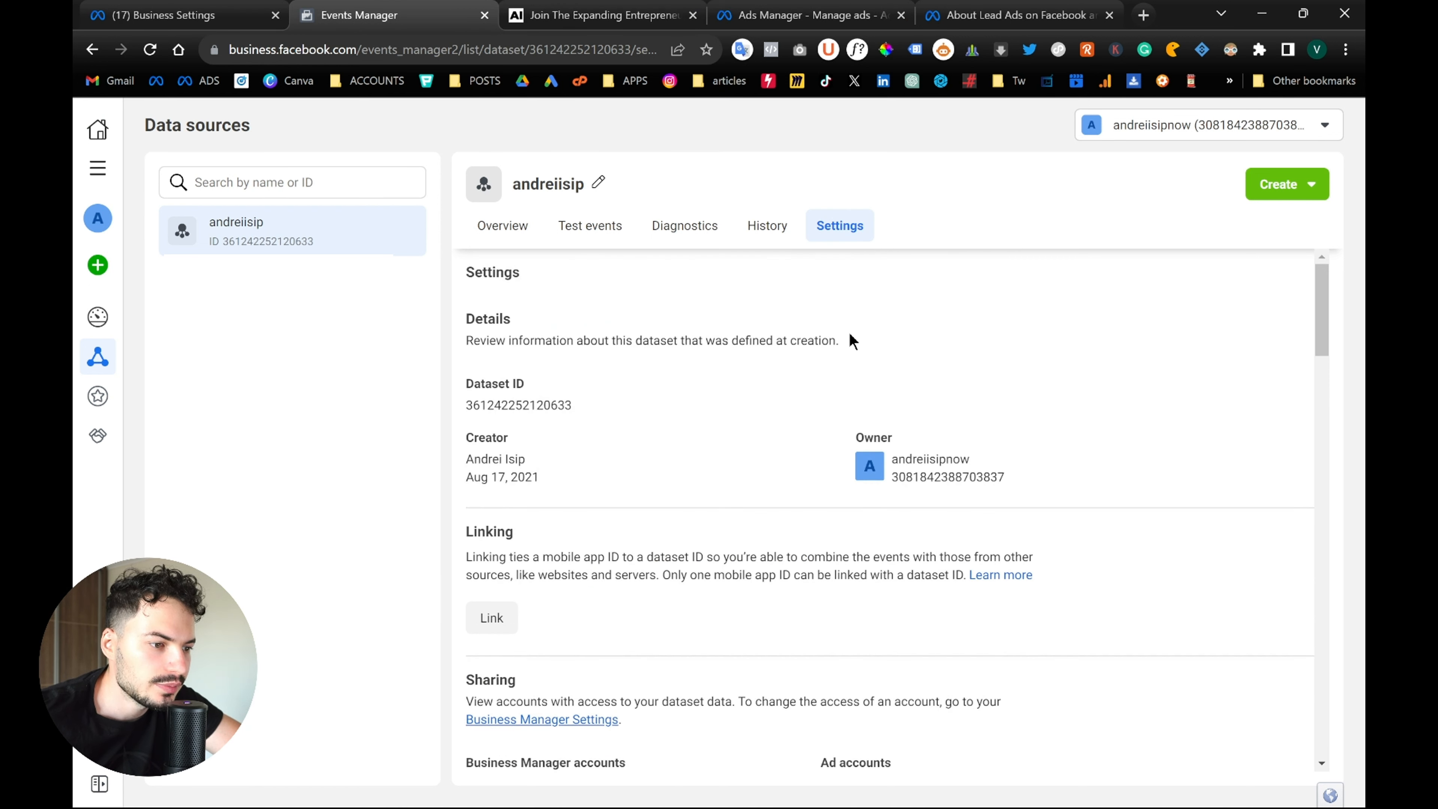
pyautogui.click(498, 227)
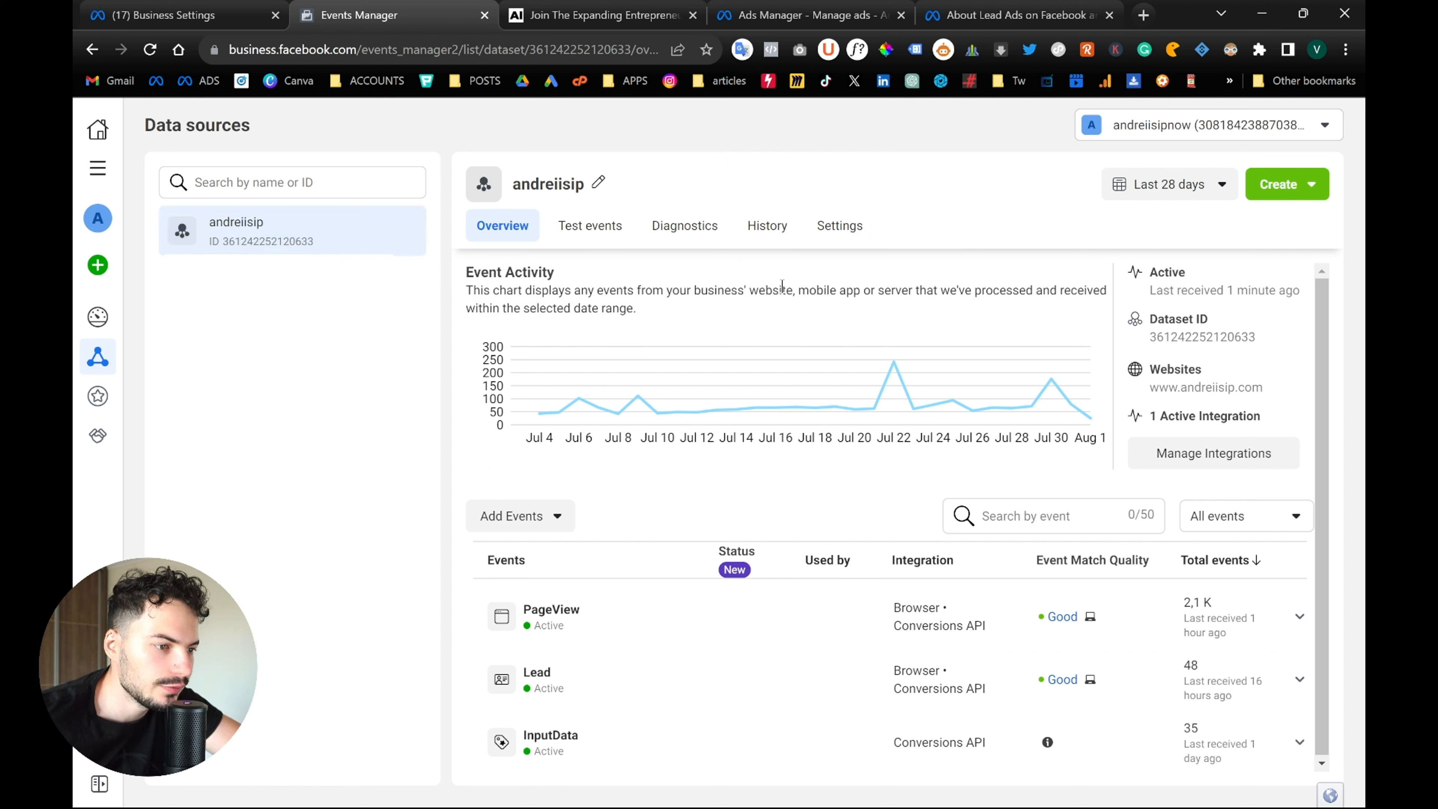
pyautogui.click(811, 226)
pyautogui.scroll(-10, 886, 372)
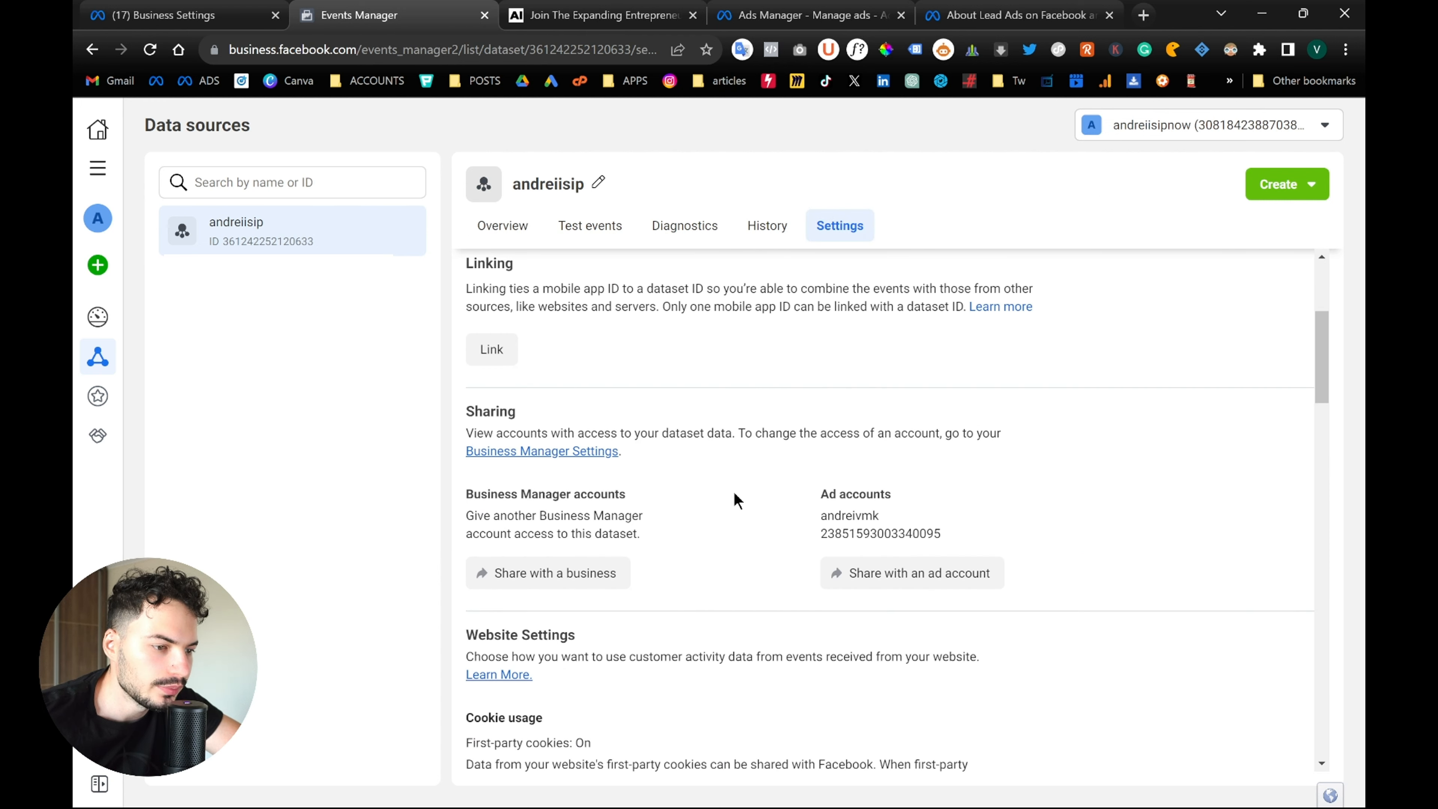
pyautogui.scroll(-5, 748, 464)
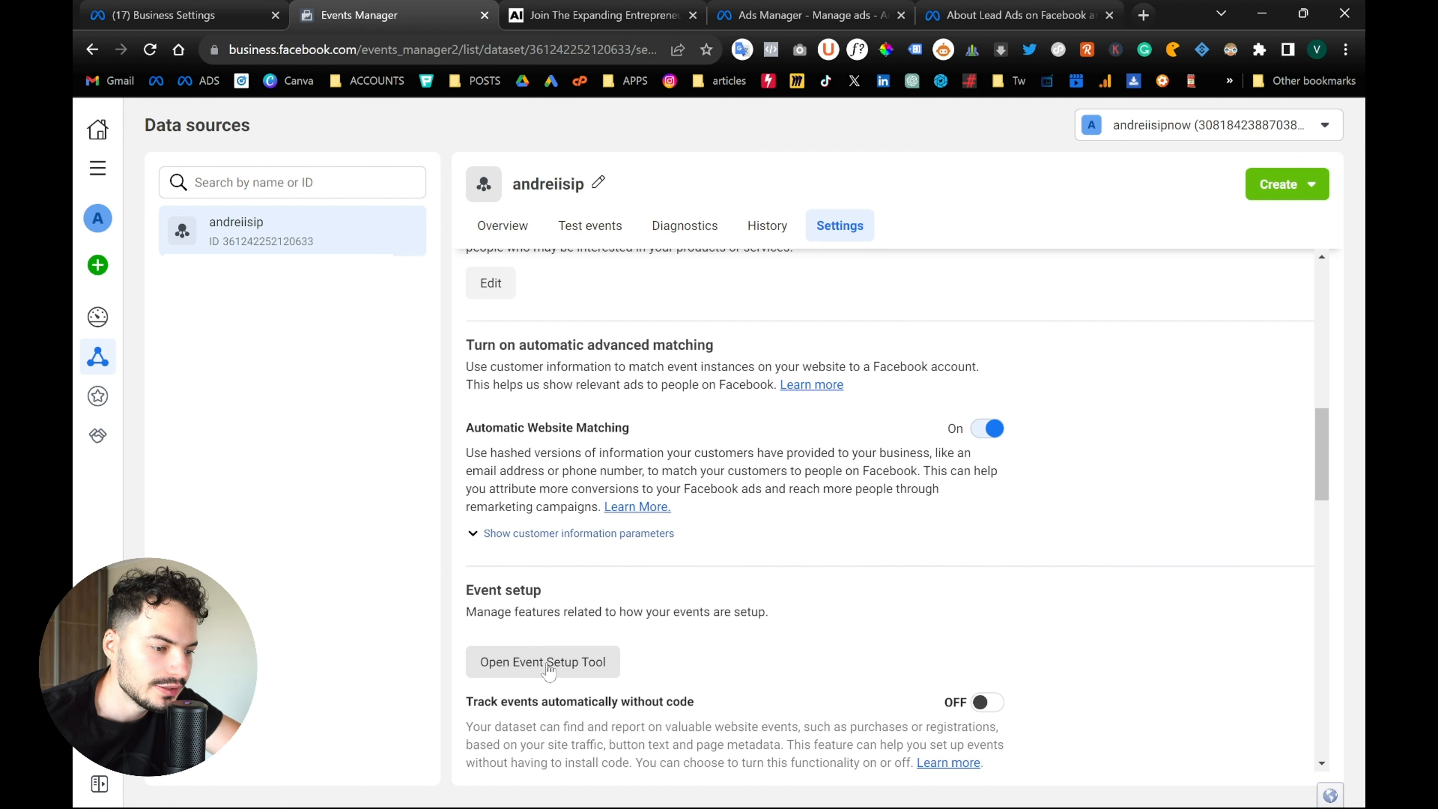
pyautogui.click(583, 663)
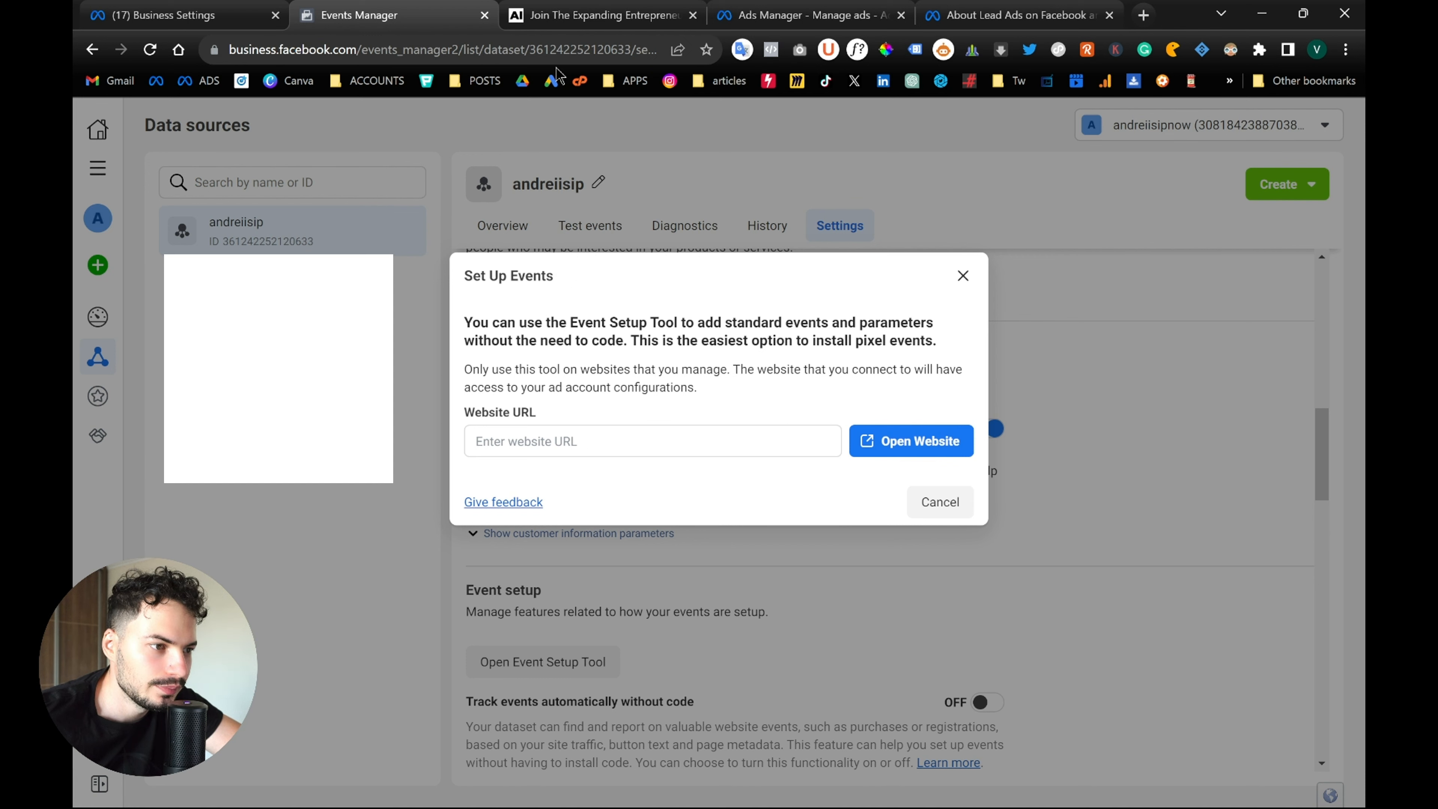
# Copy the newsletter landing page's address into the Event Setup Tool's website URL and open the website with it
pyautogui.click(594, 14)
pyautogui.click(533, 41)
pyautogui.hotkey('ctrl', 'c')
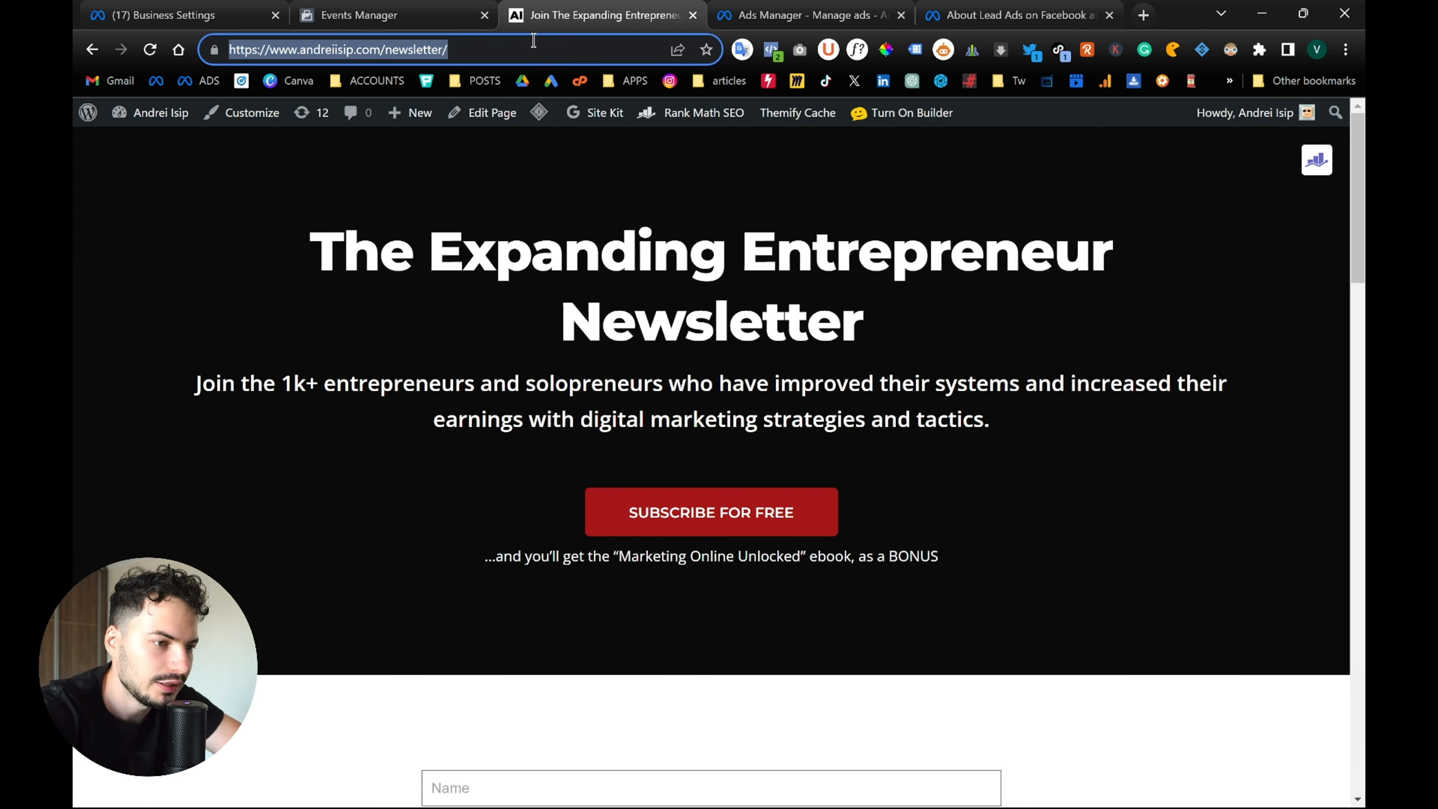
pyautogui.click(425, 8)
pyautogui.hotkey('ctrl', 'v')
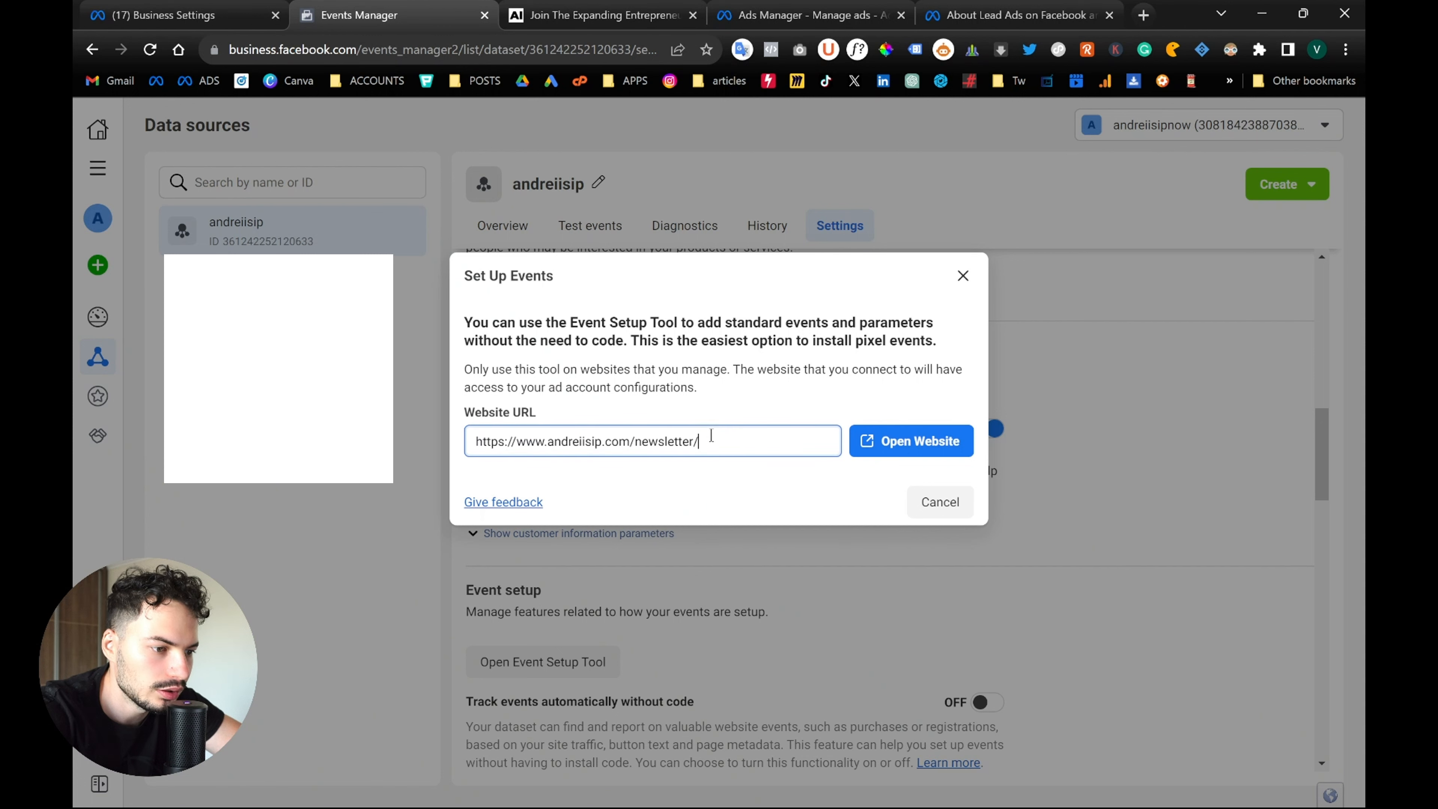
pyautogui.click(883, 441)
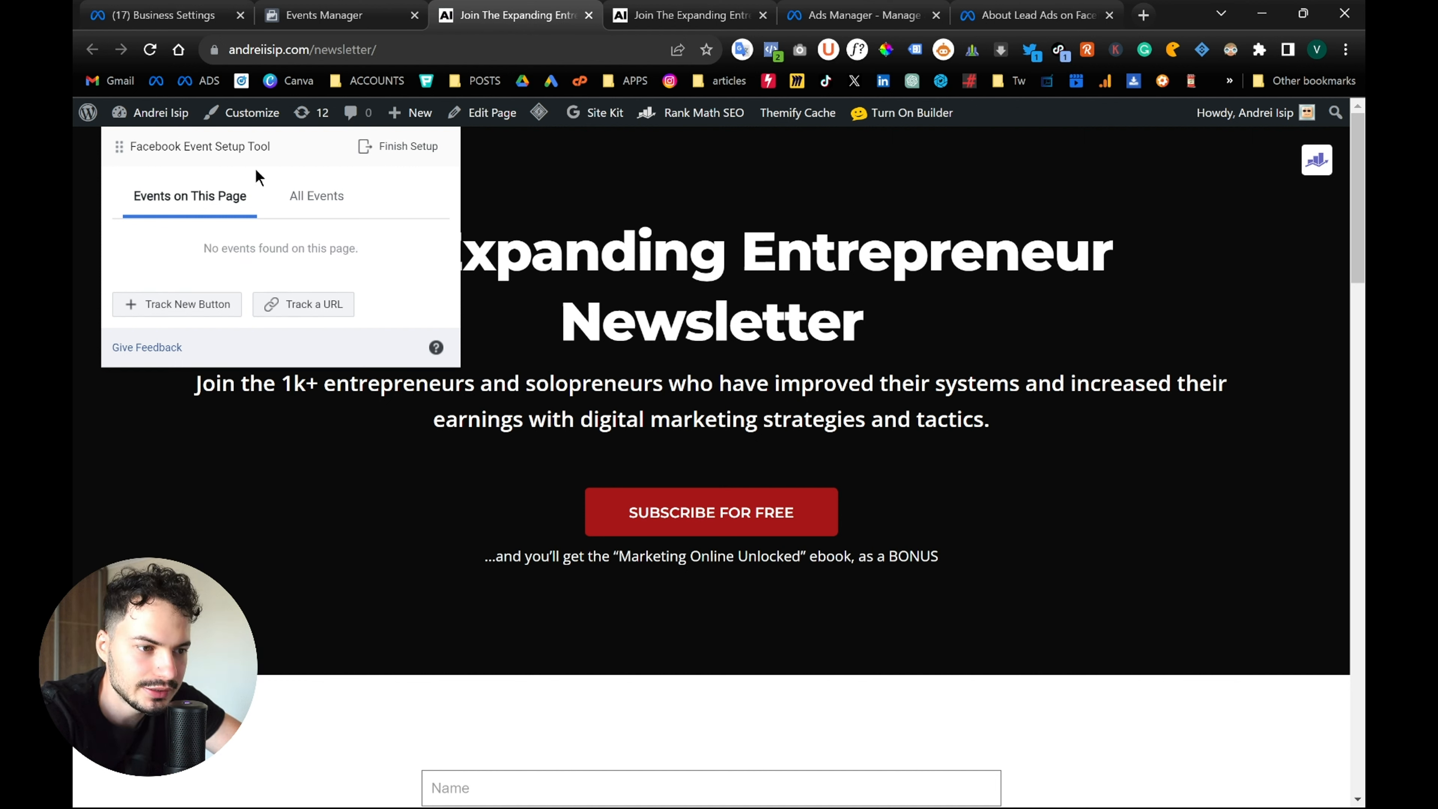
# Look through the newsletter page for the subscribe forms and buttons that the Event Setup Tool could track
pyautogui.scroll(-5, 731, 334)
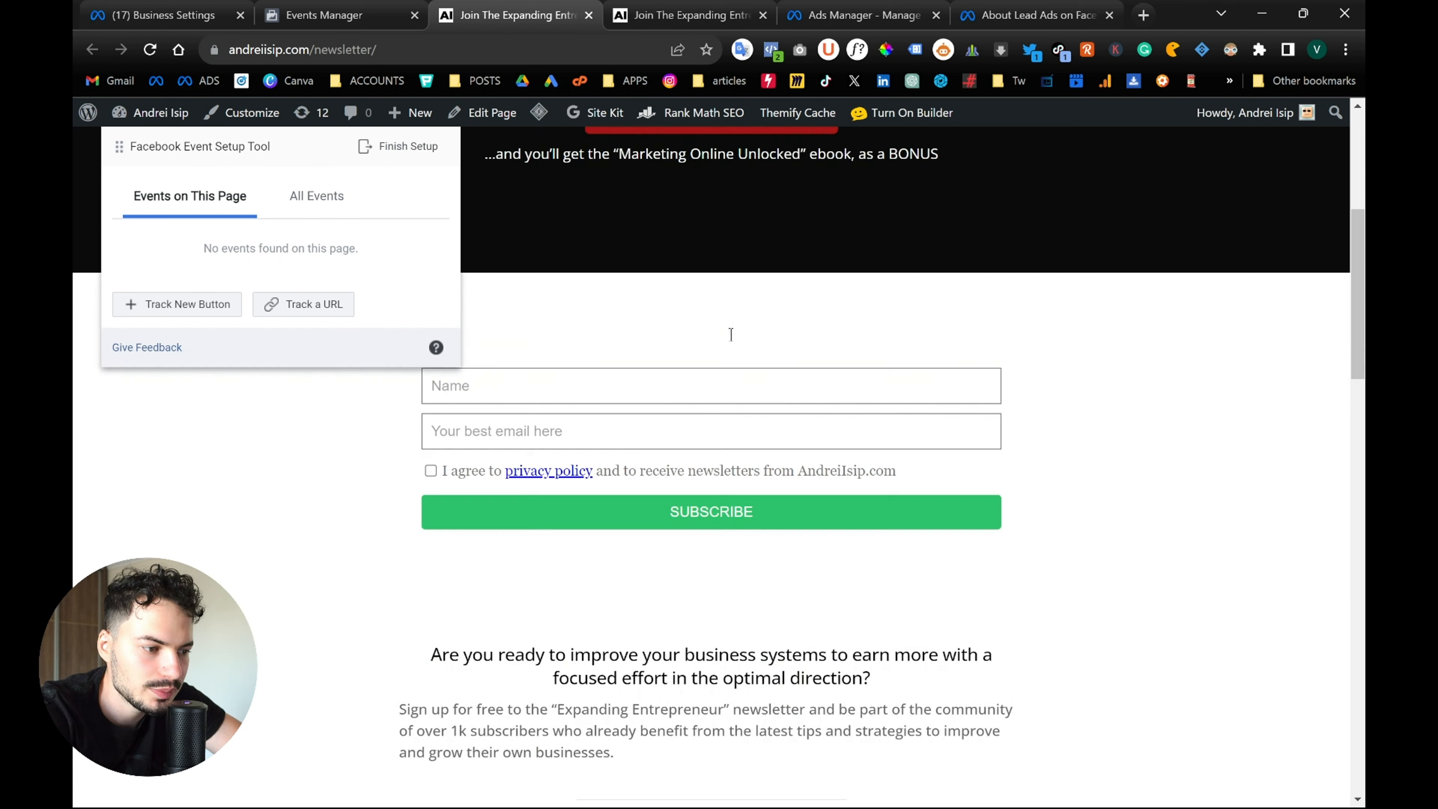
pyautogui.scroll(-11, 731, 334)
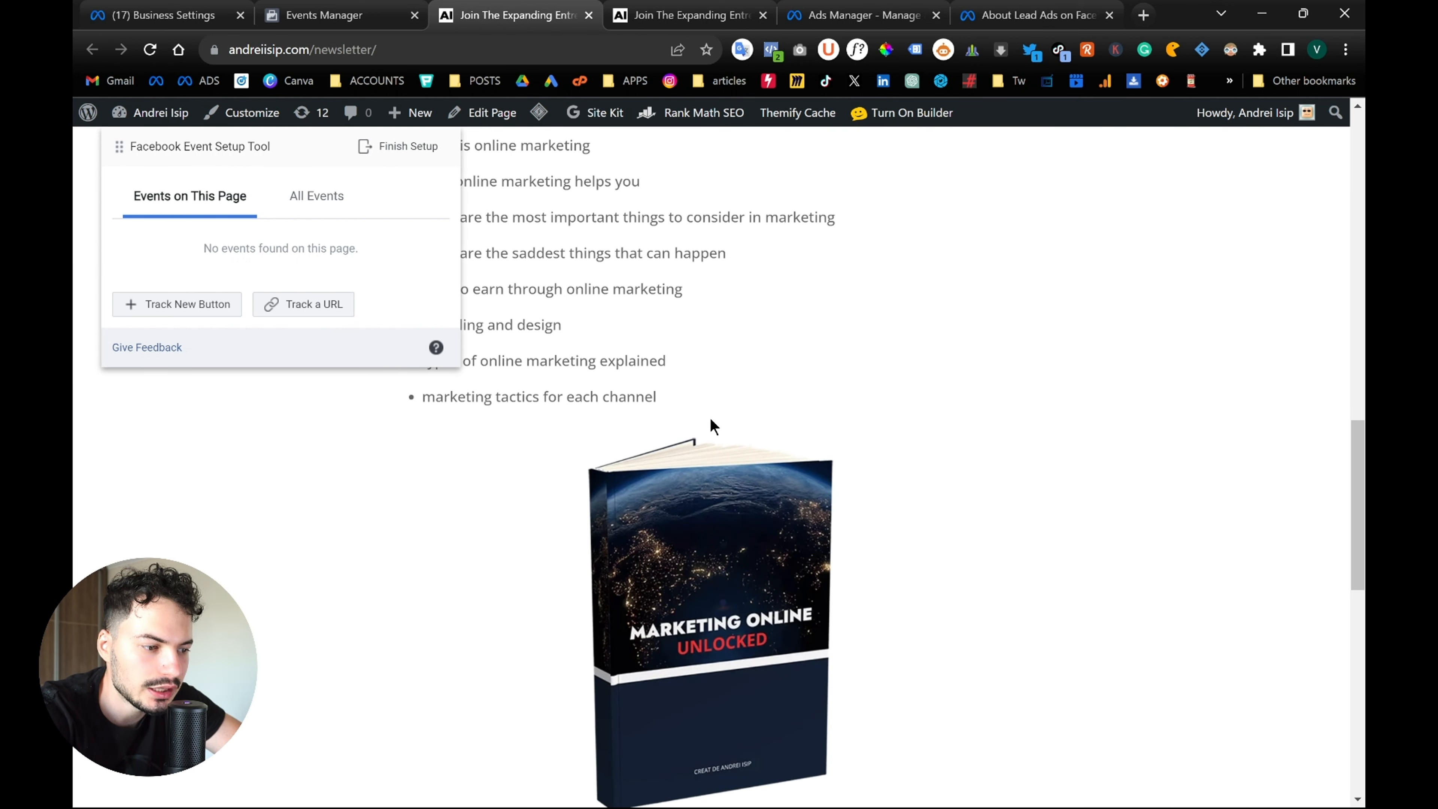
pyautogui.scroll(-6, 712, 426)
pyautogui.scroll(-5, 712, 369)
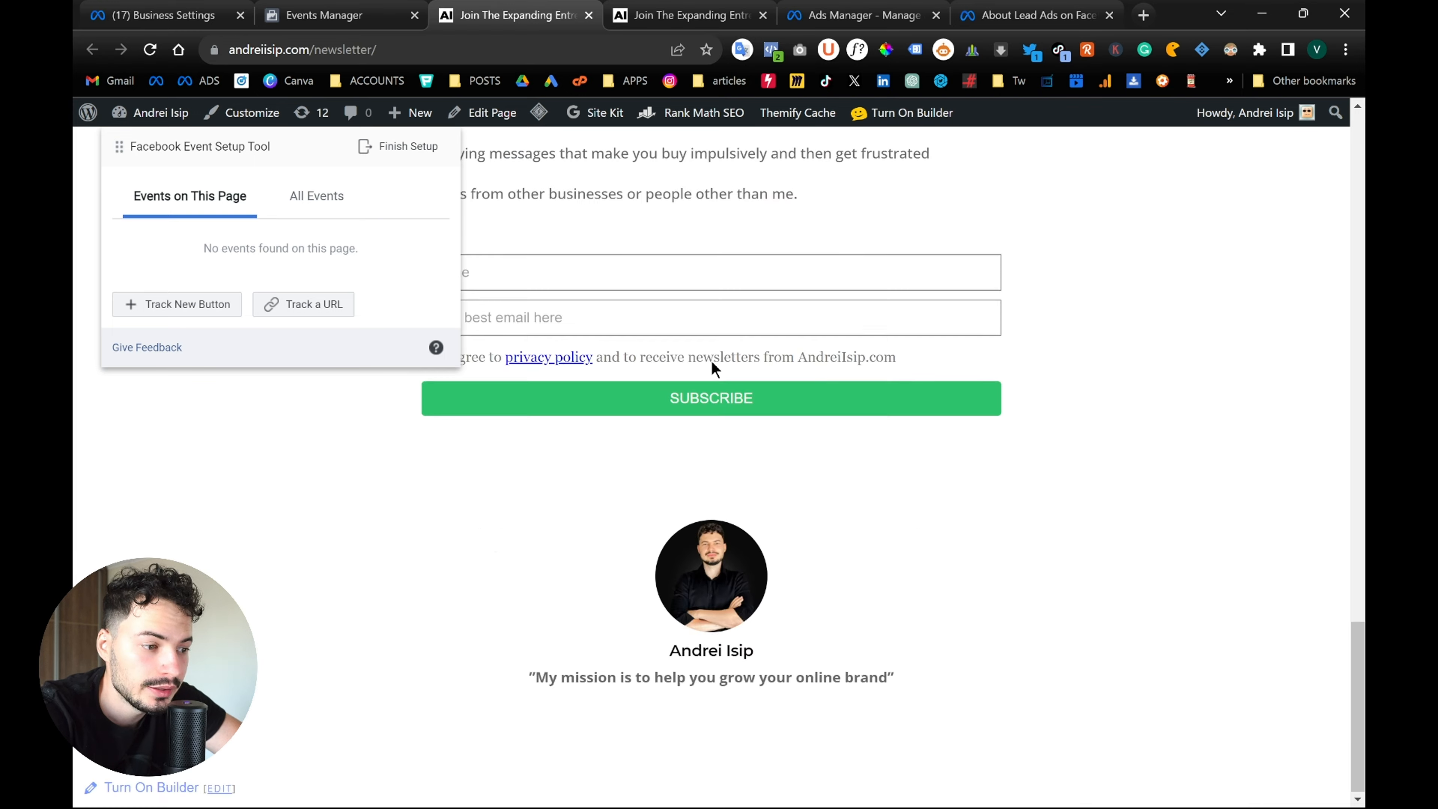
pyautogui.scroll(20, 713, 363)
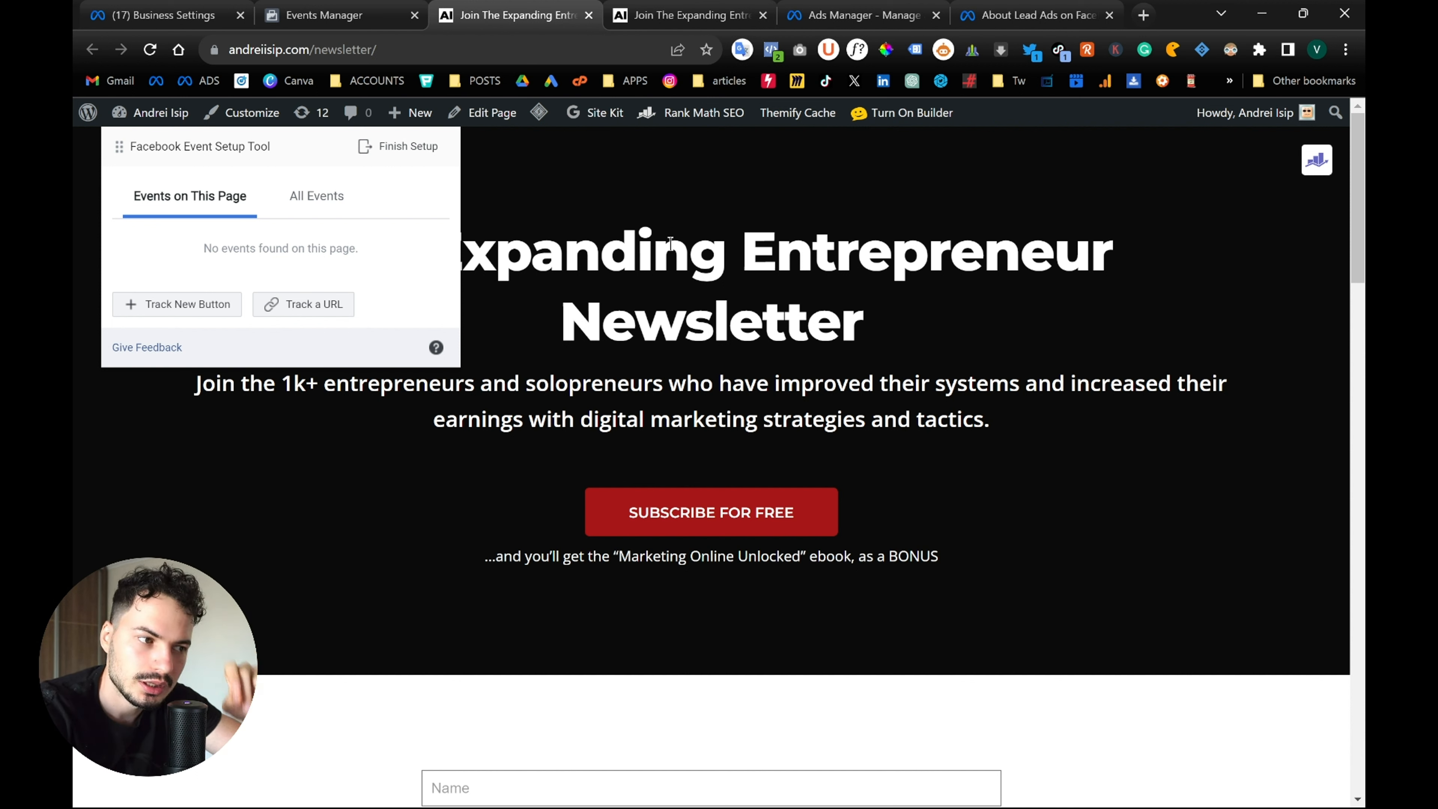
# Compare the ad set's conversion event in Ads Manager with the signup form on the original newsletter page
pyautogui.click(955, 8)
pyautogui.click(914, 8)
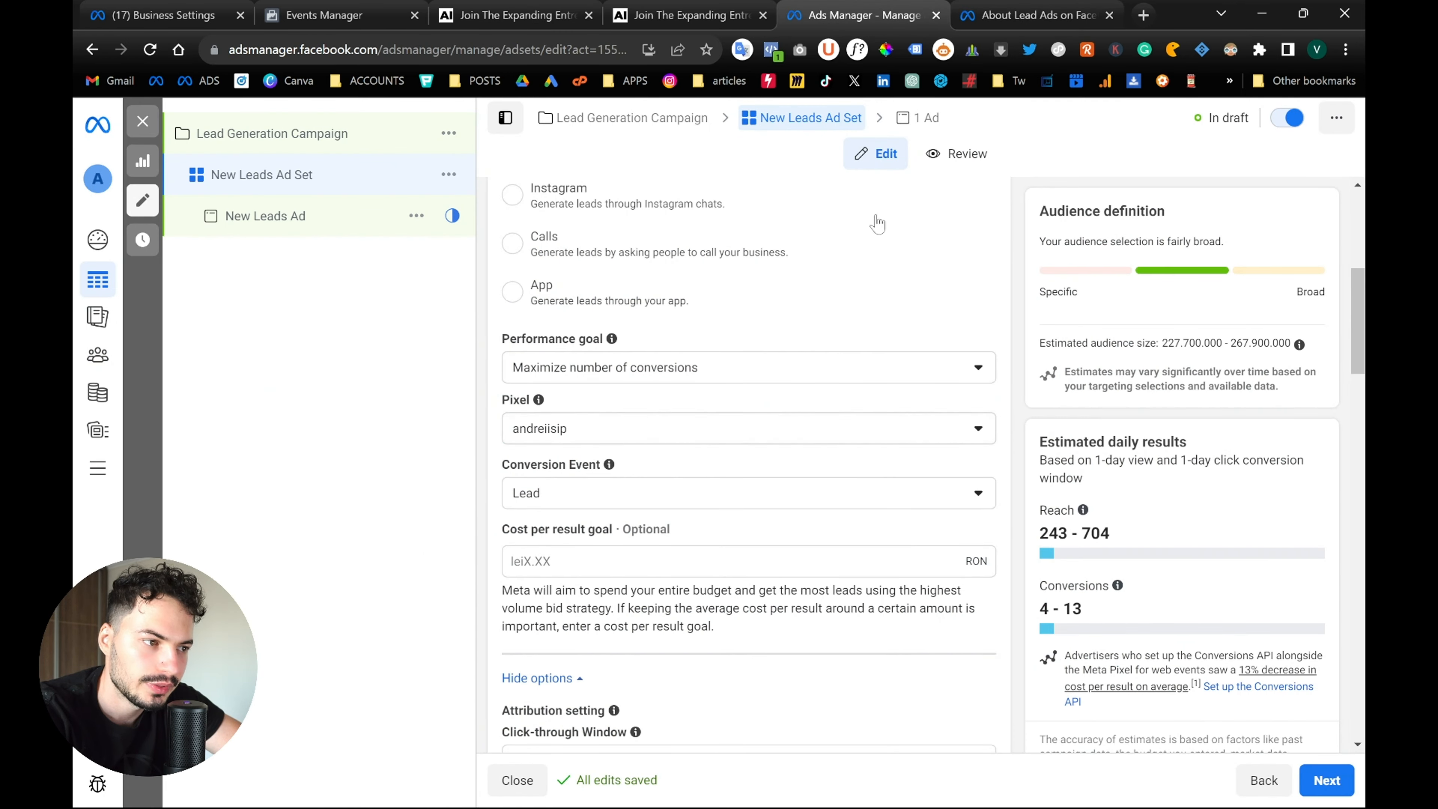
pyautogui.click(688, 15)
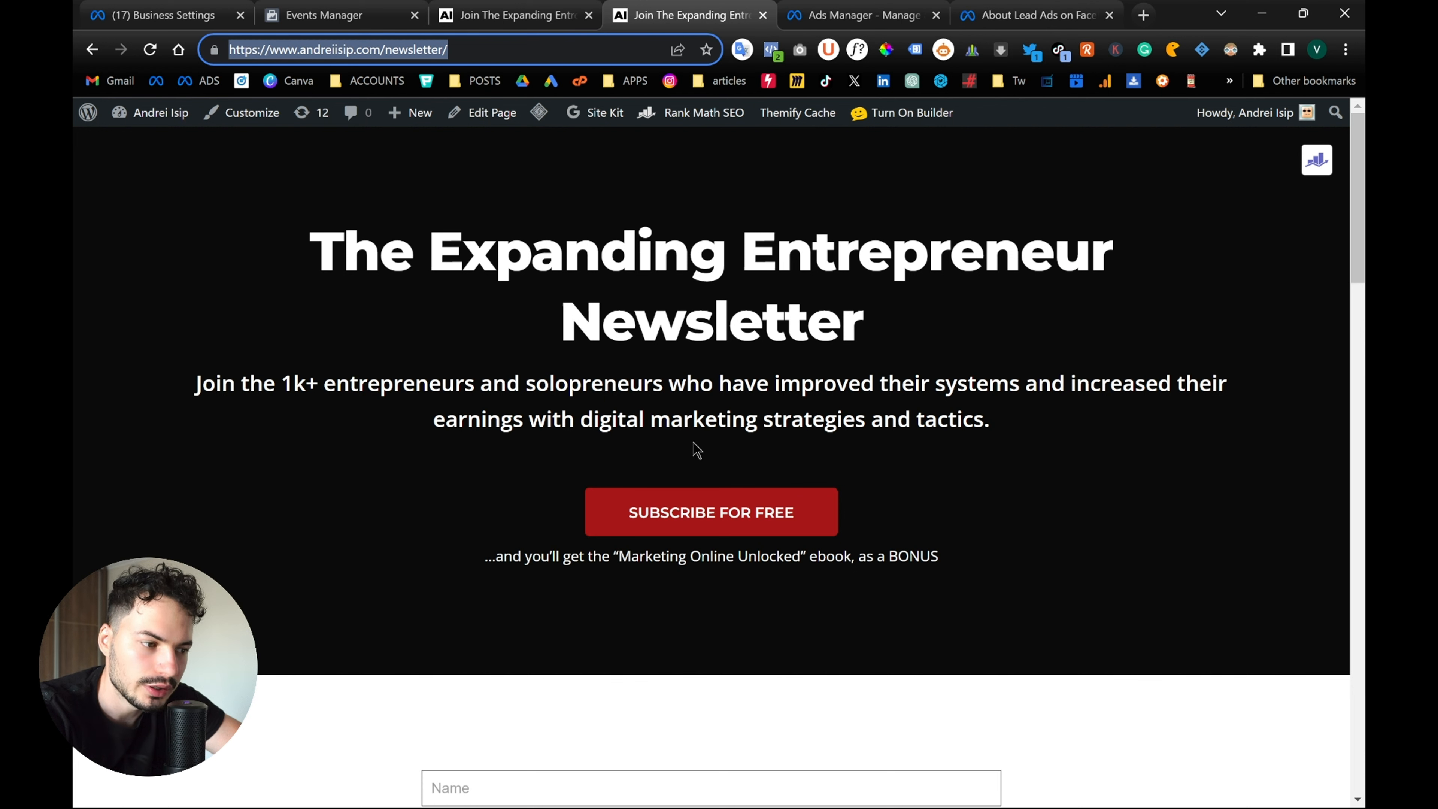
pyautogui.click(715, 365)
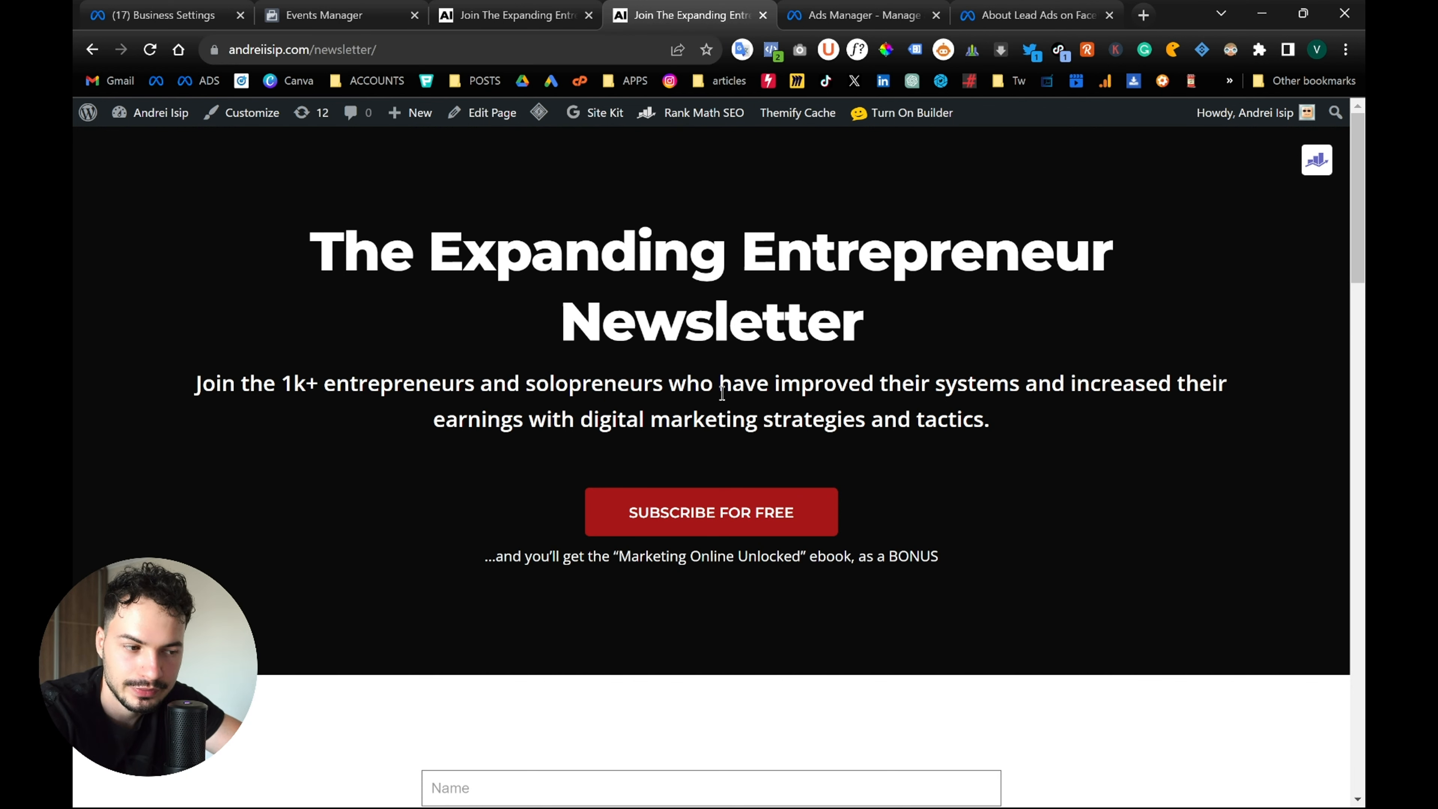
pyautogui.scroll(-5, 722, 392)
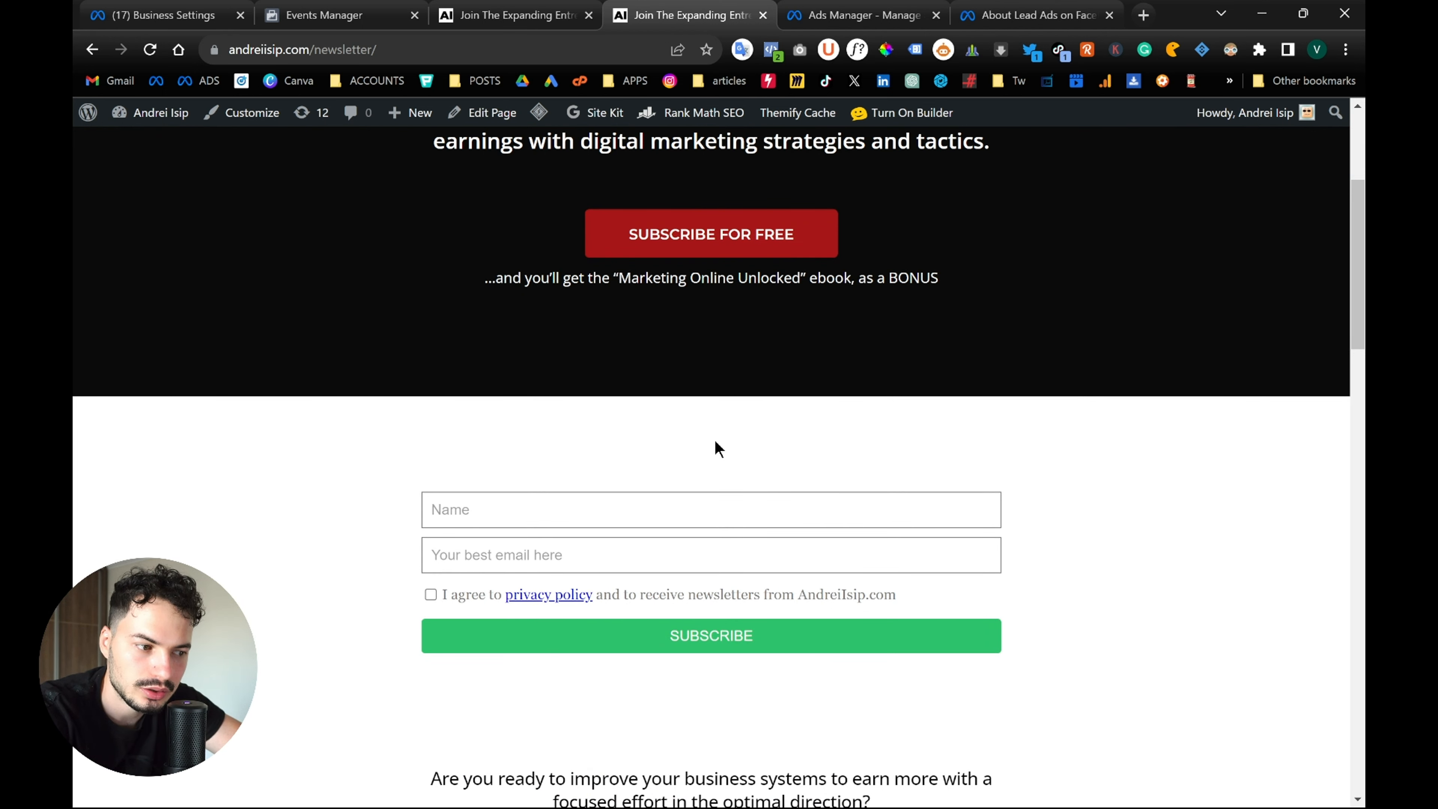
pyautogui.scroll(2, 715, 444)
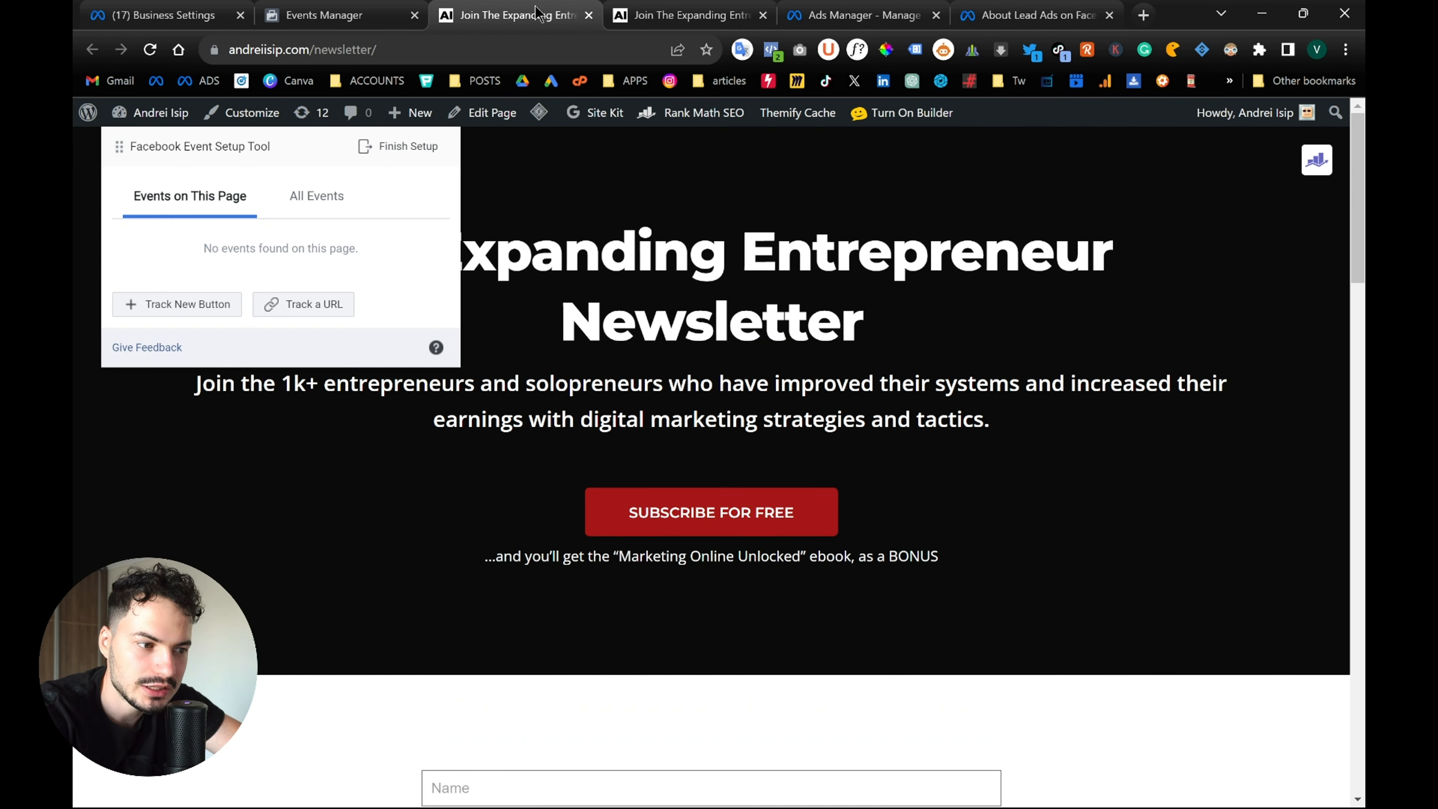
# Fill in the newsletter signup form with the subscriber's name and e-mail, accept the privacy policy, and submit the subscription
pyautogui.scroll(-5, 680, 464)
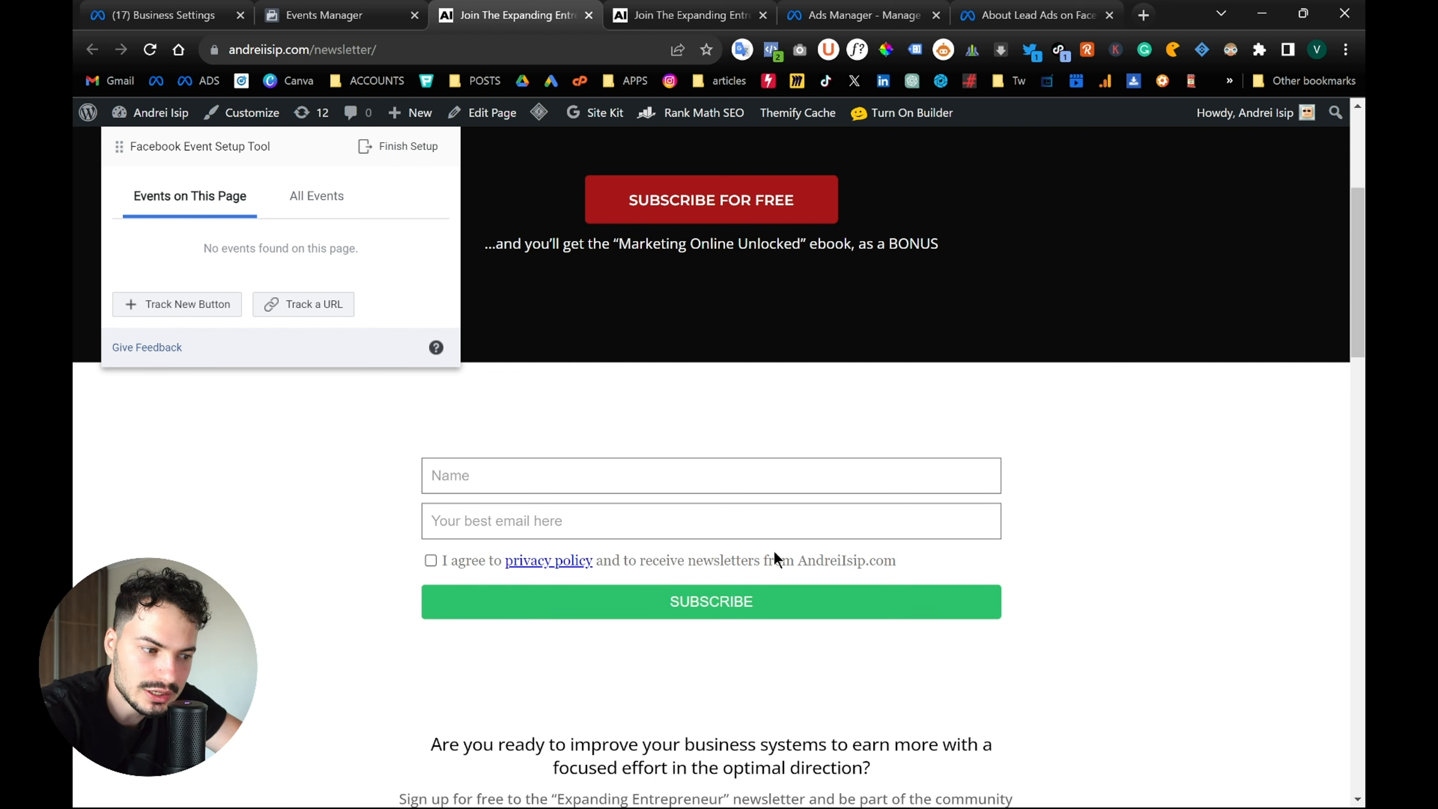
pyautogui.click(730, 600)
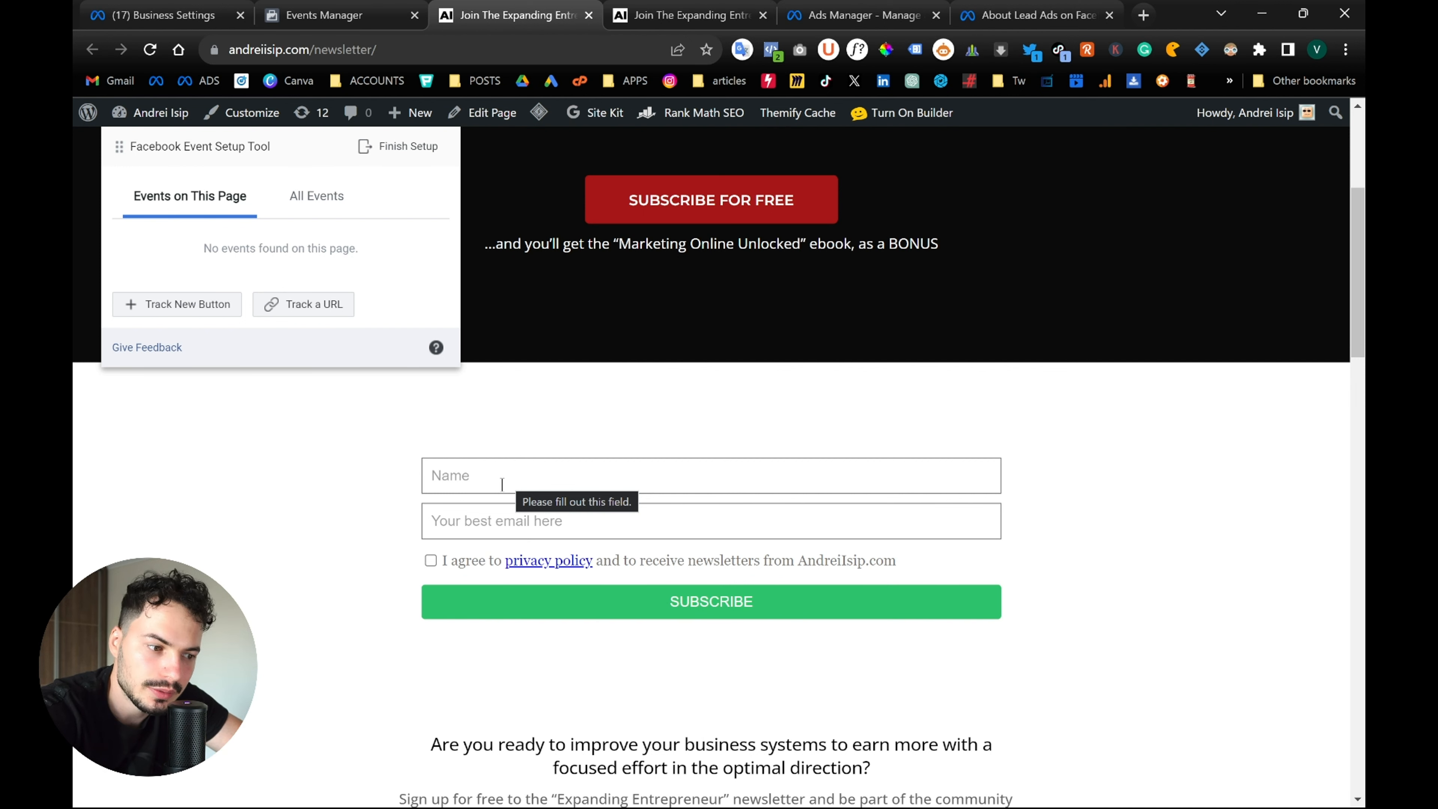
pyautogui.scroll(2, 712, 486)
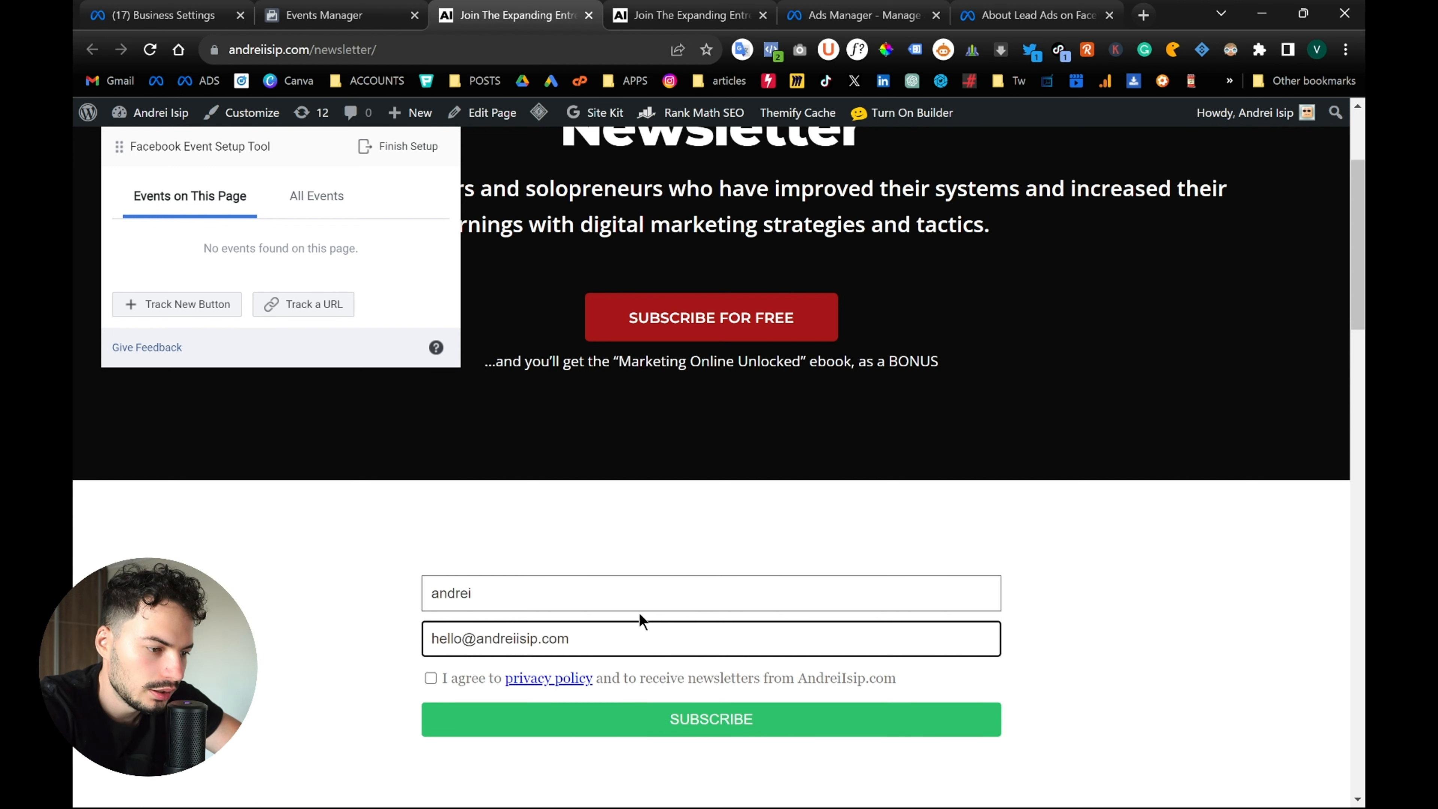
pyautogui.click(692, 545)
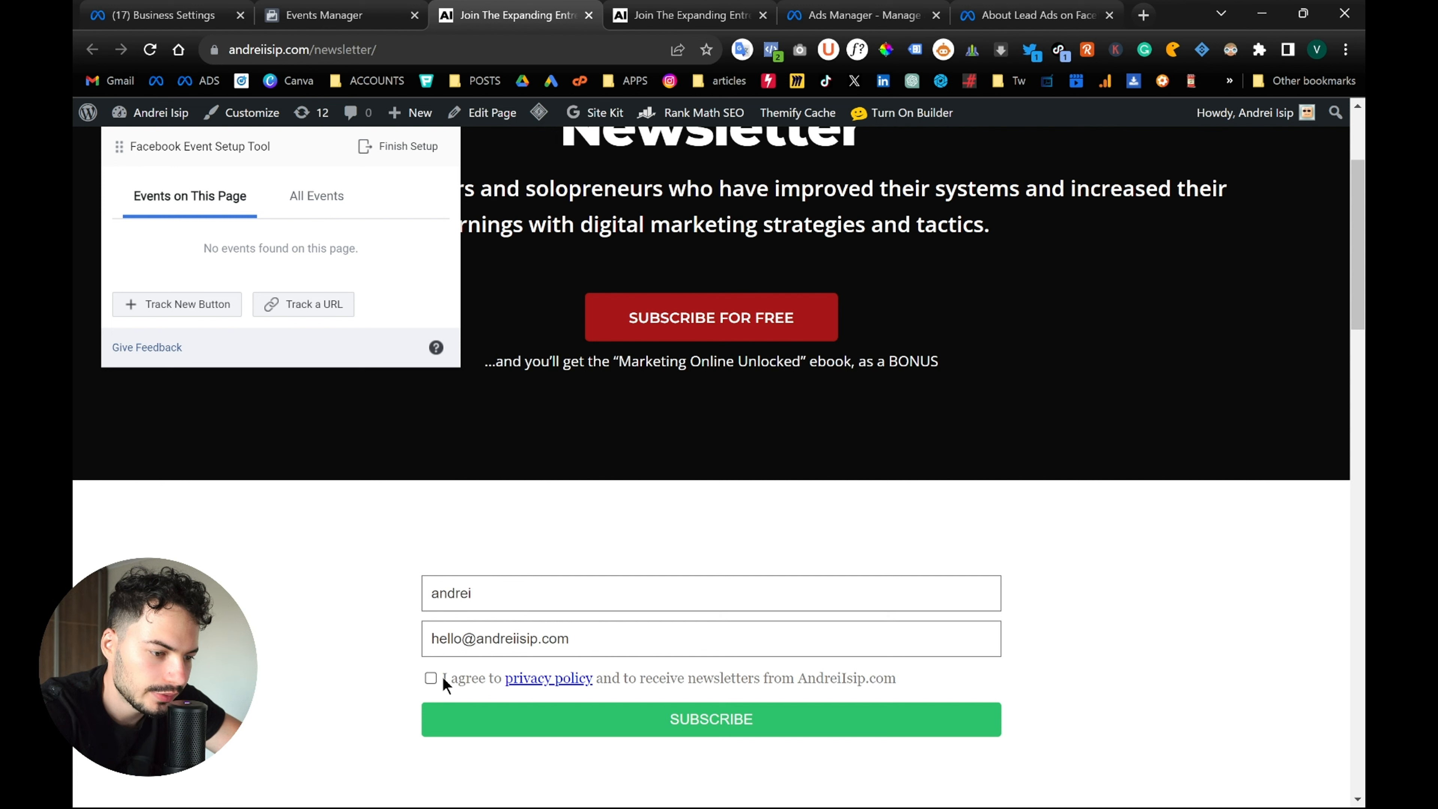
pyautogui.click(428, 677)
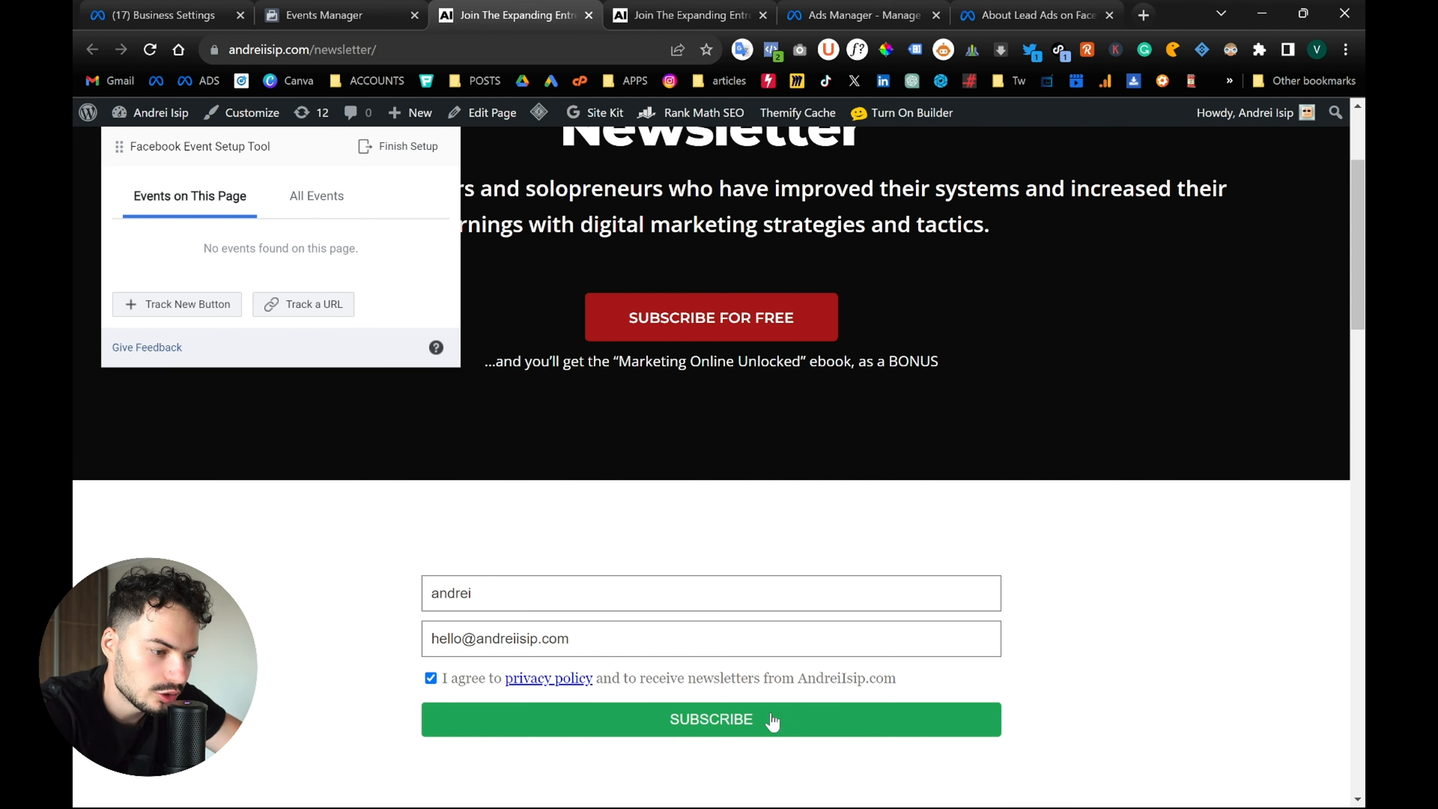
pyautogui.click(751, 725)
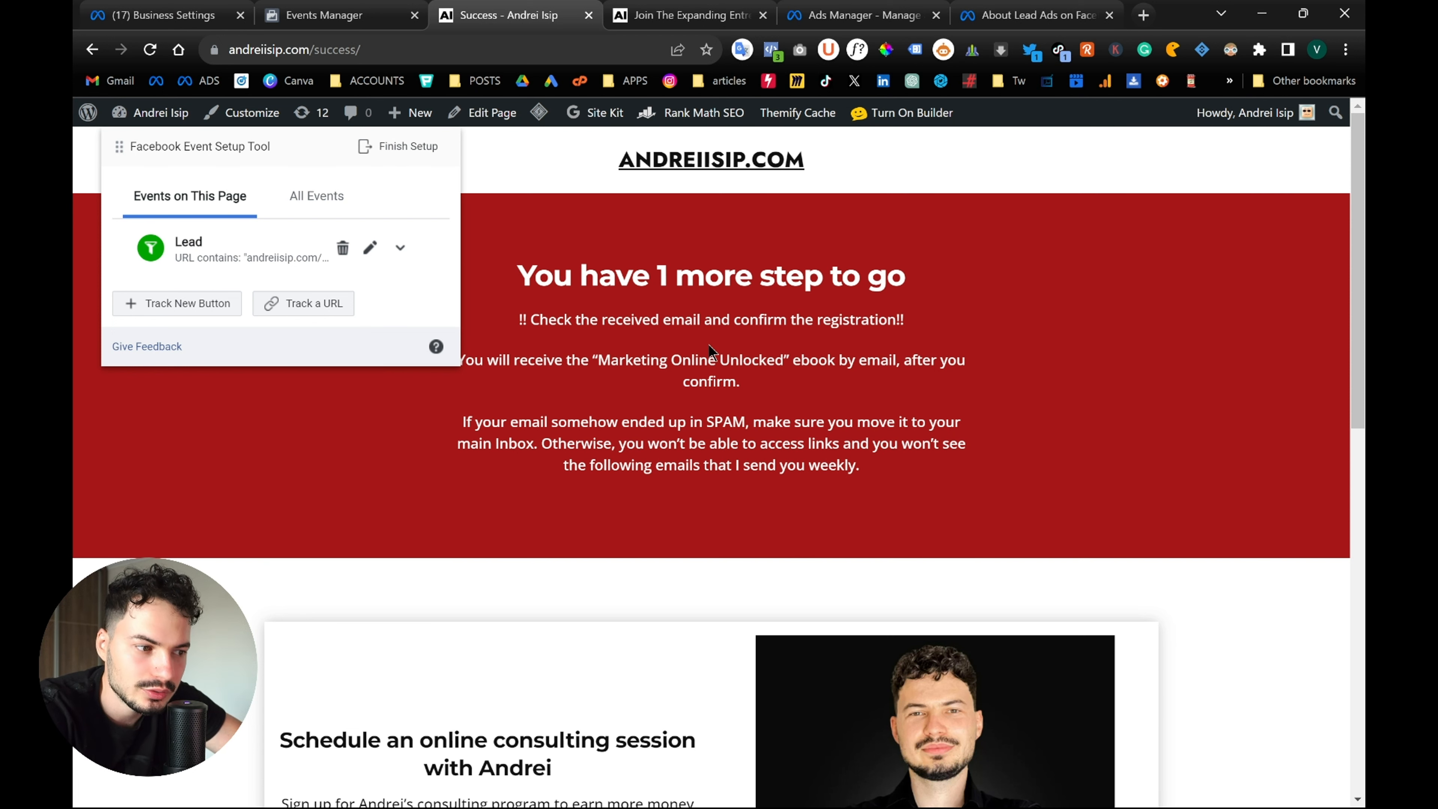
# Examine the success page and the URL rule of its existing Lead event, leaving the event's settings unsaved
pyautogui.scroll(-3, 708, 344)
pyautogui.scroll(3, 707, 344)
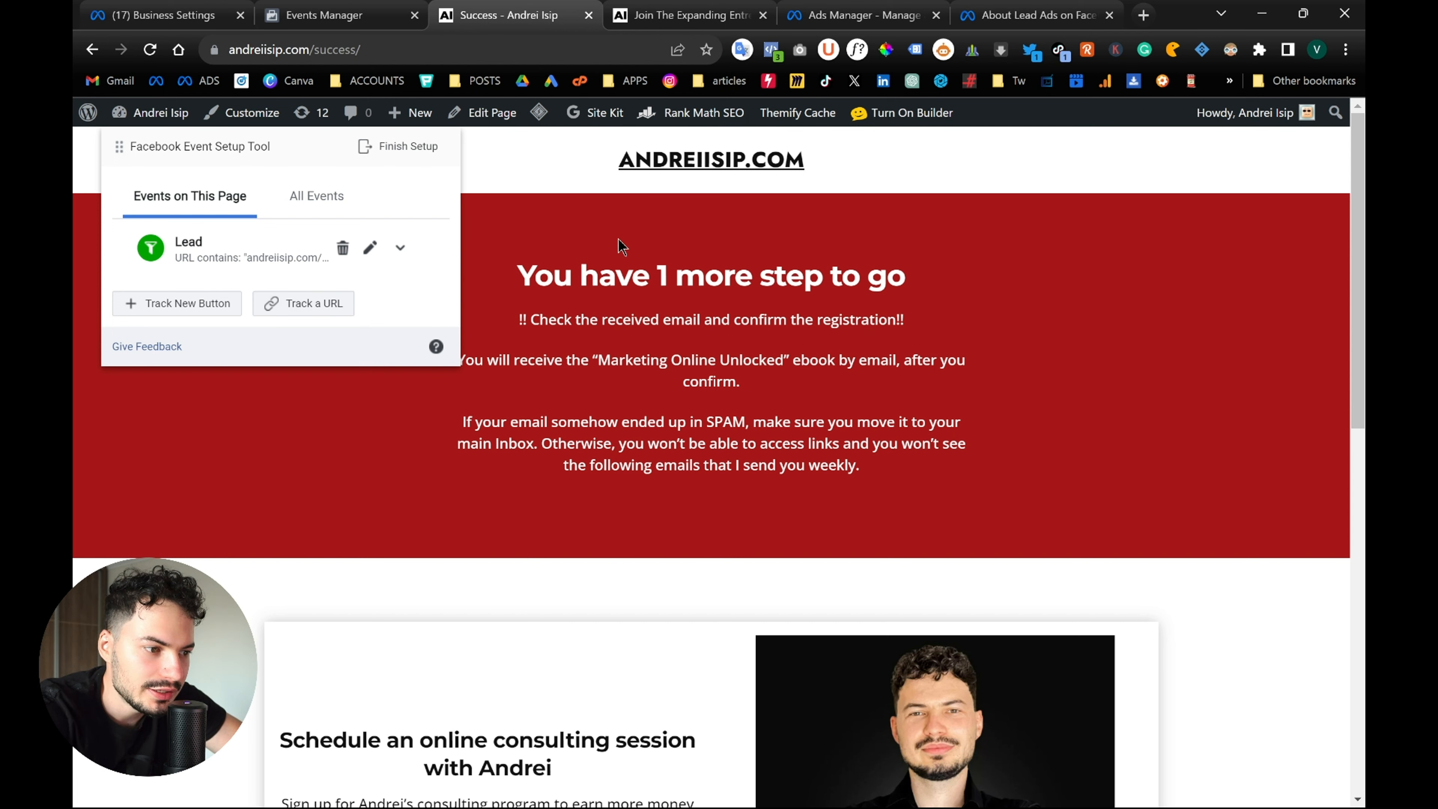
pyautogui.scroll(-5, 748, 340)
pyautogui.scroll(5, 748, 340)
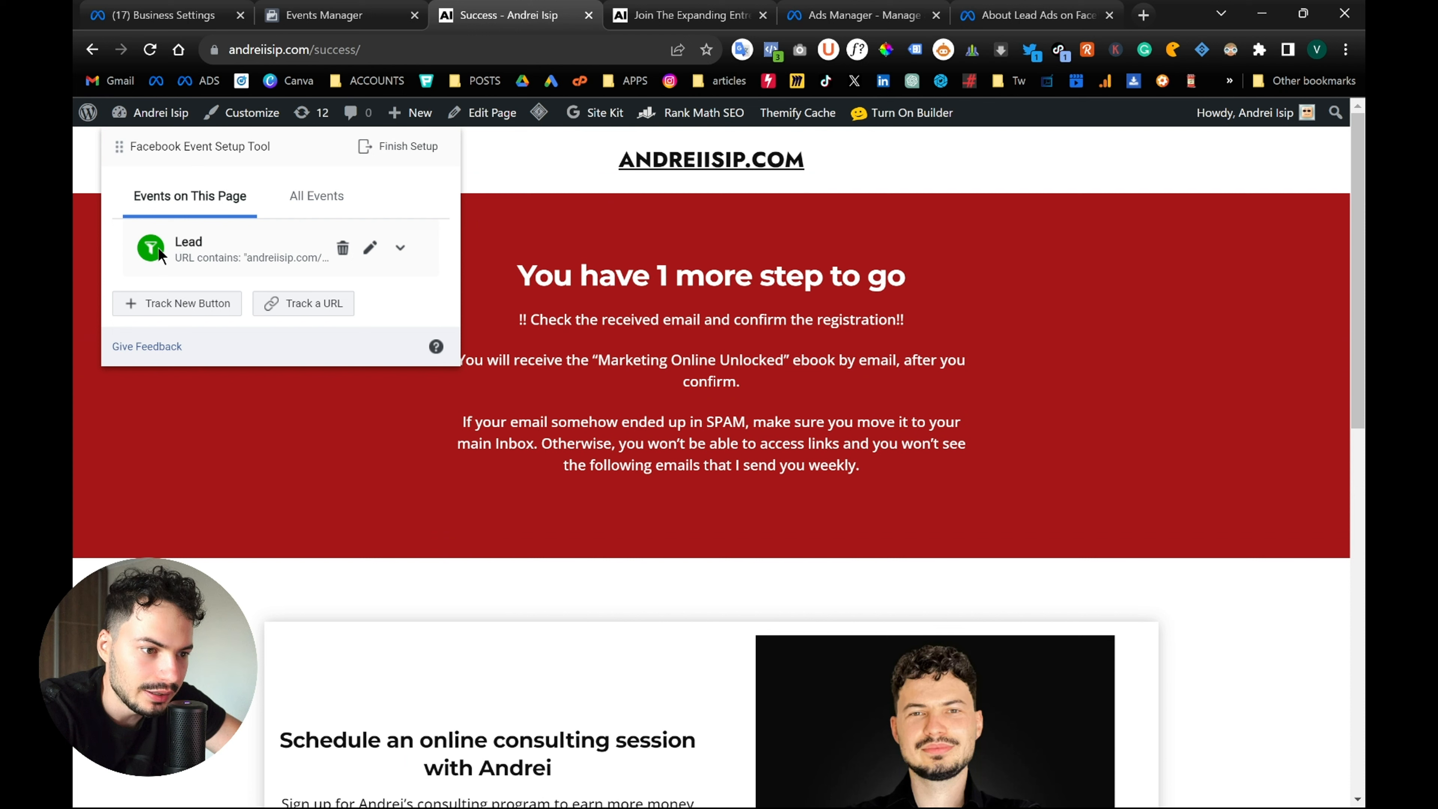
pyautogui.click(370, 246)
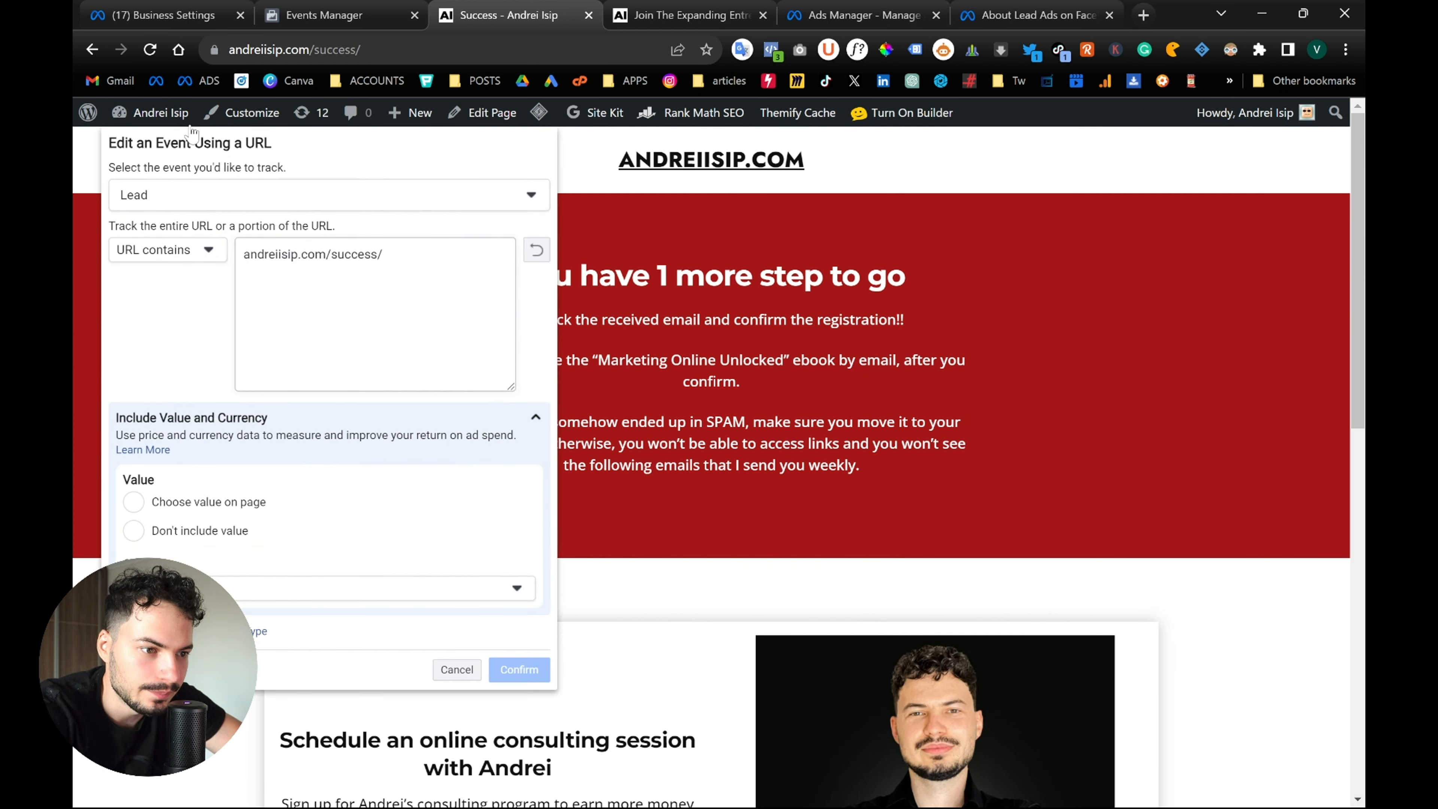
pyautogui.click(456, 671)
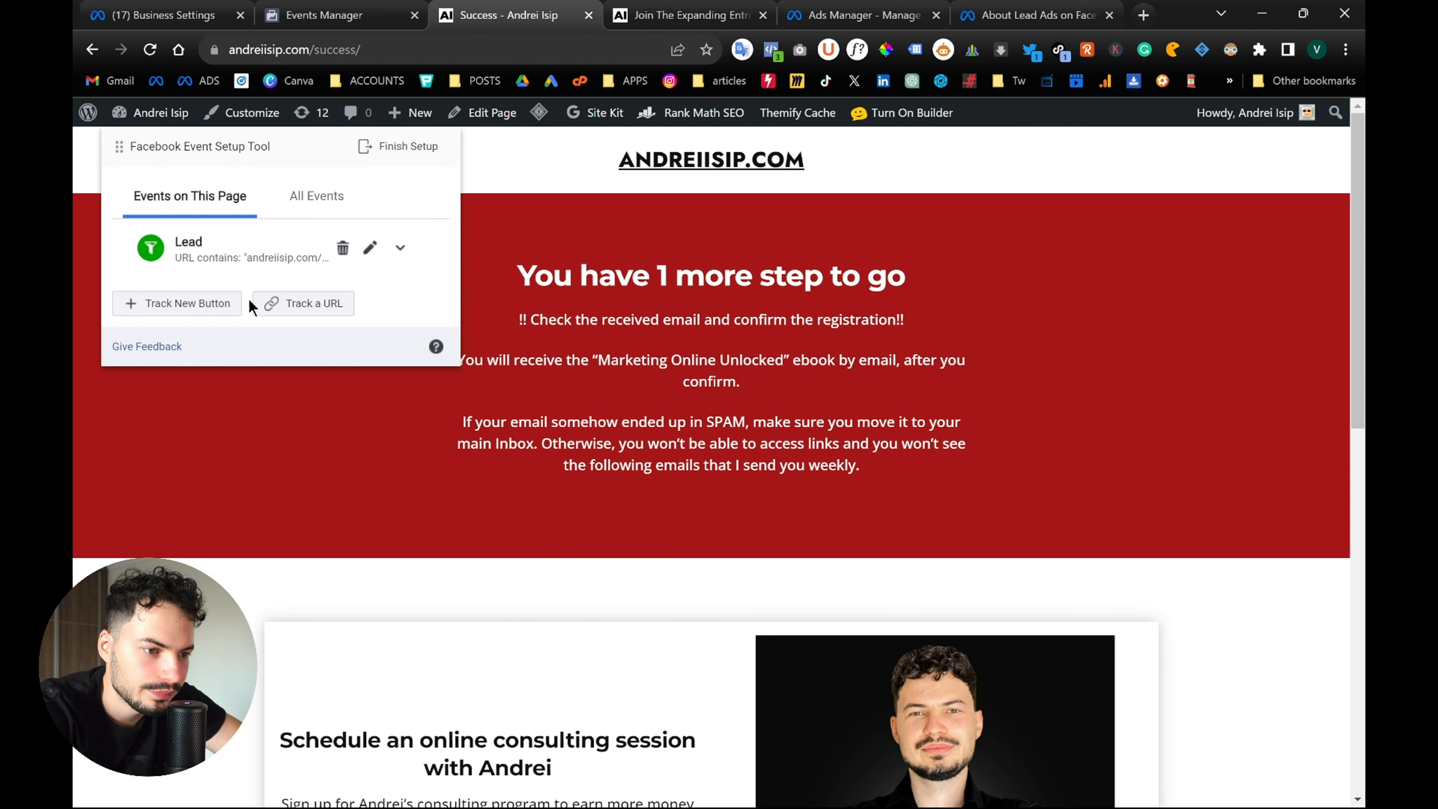
# Start a new URL-tracked event on the success page, choosing Lead as the event and URL contains as the rule
pyautogui.click(306, 304)
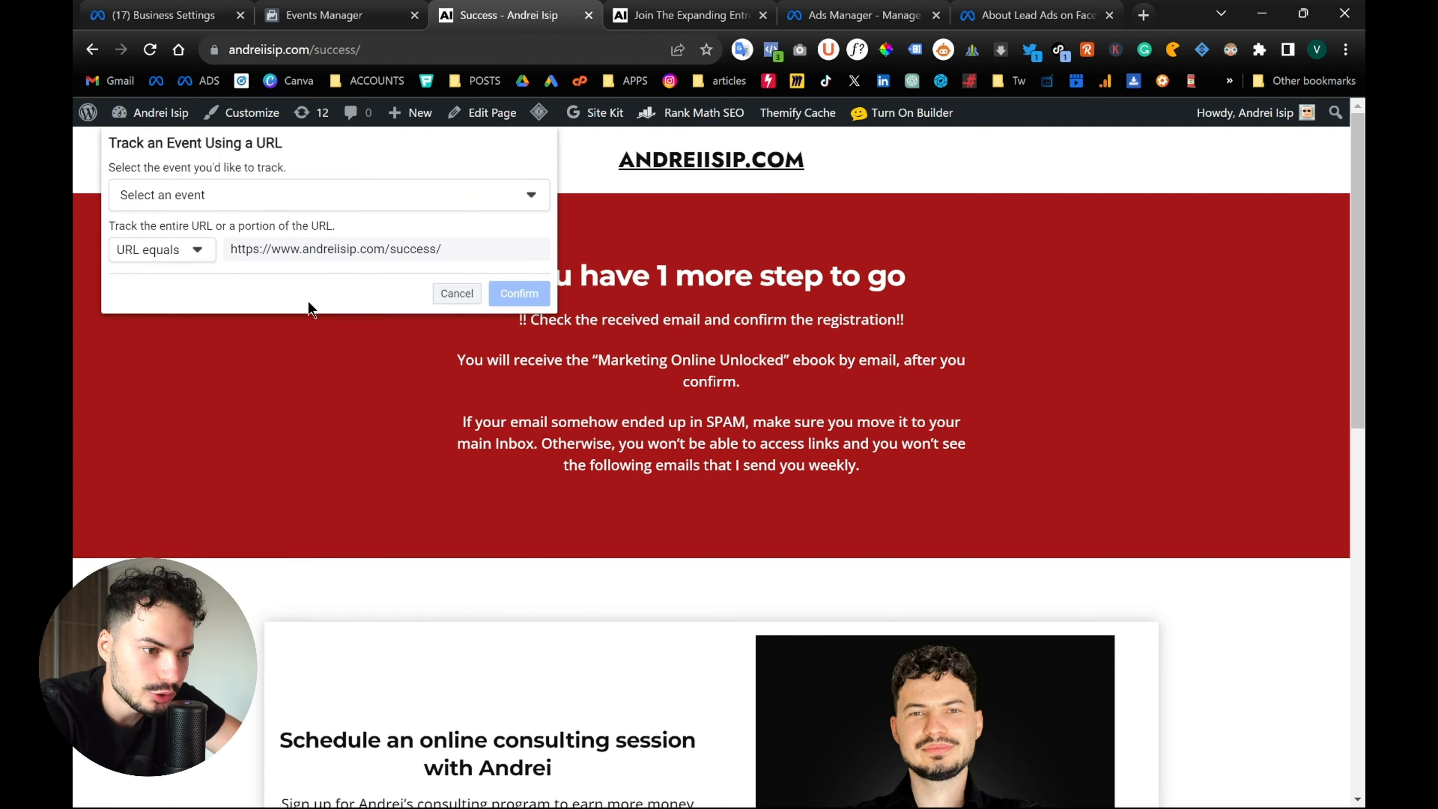
pyautogui.click(191, 200)
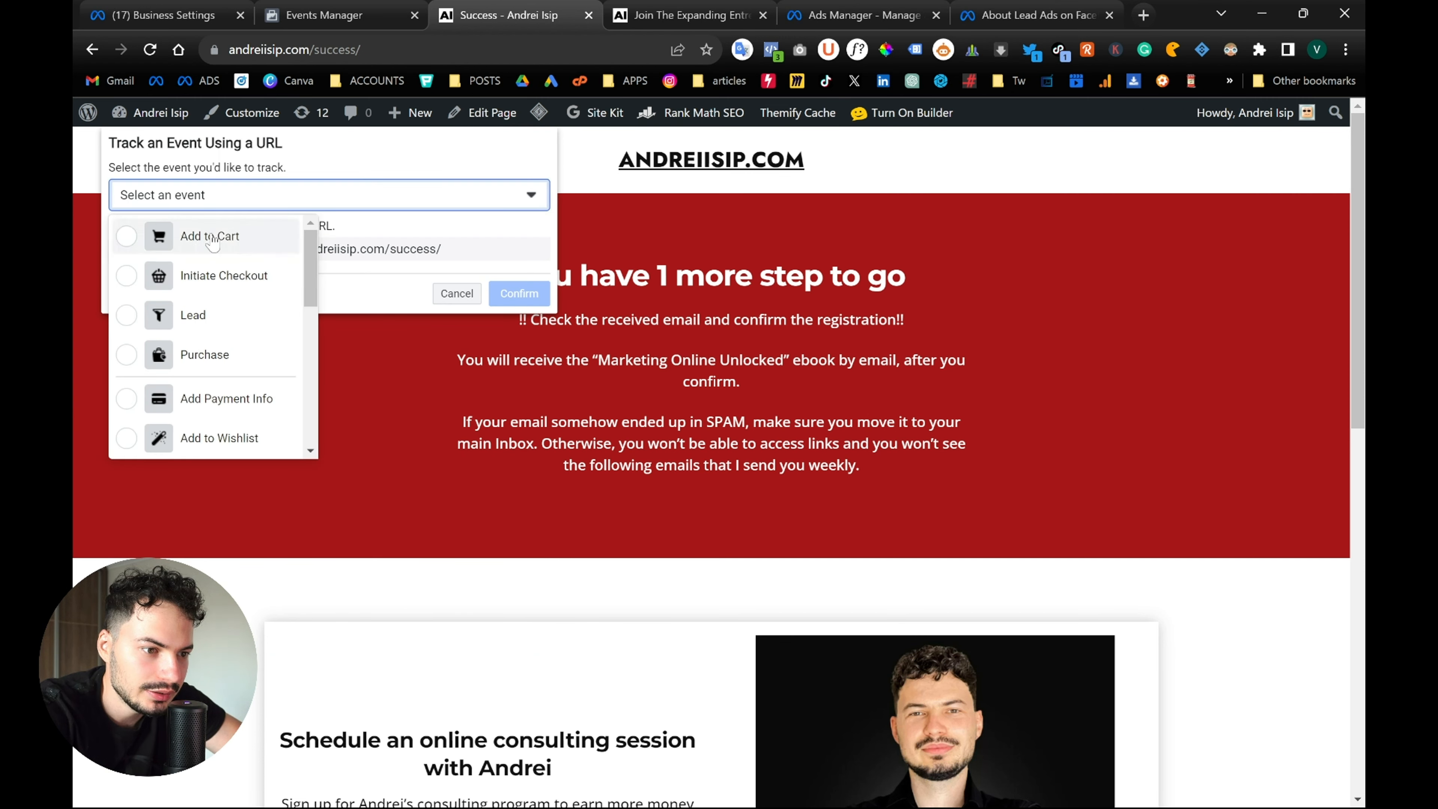
pyautogui.click(127, 316)
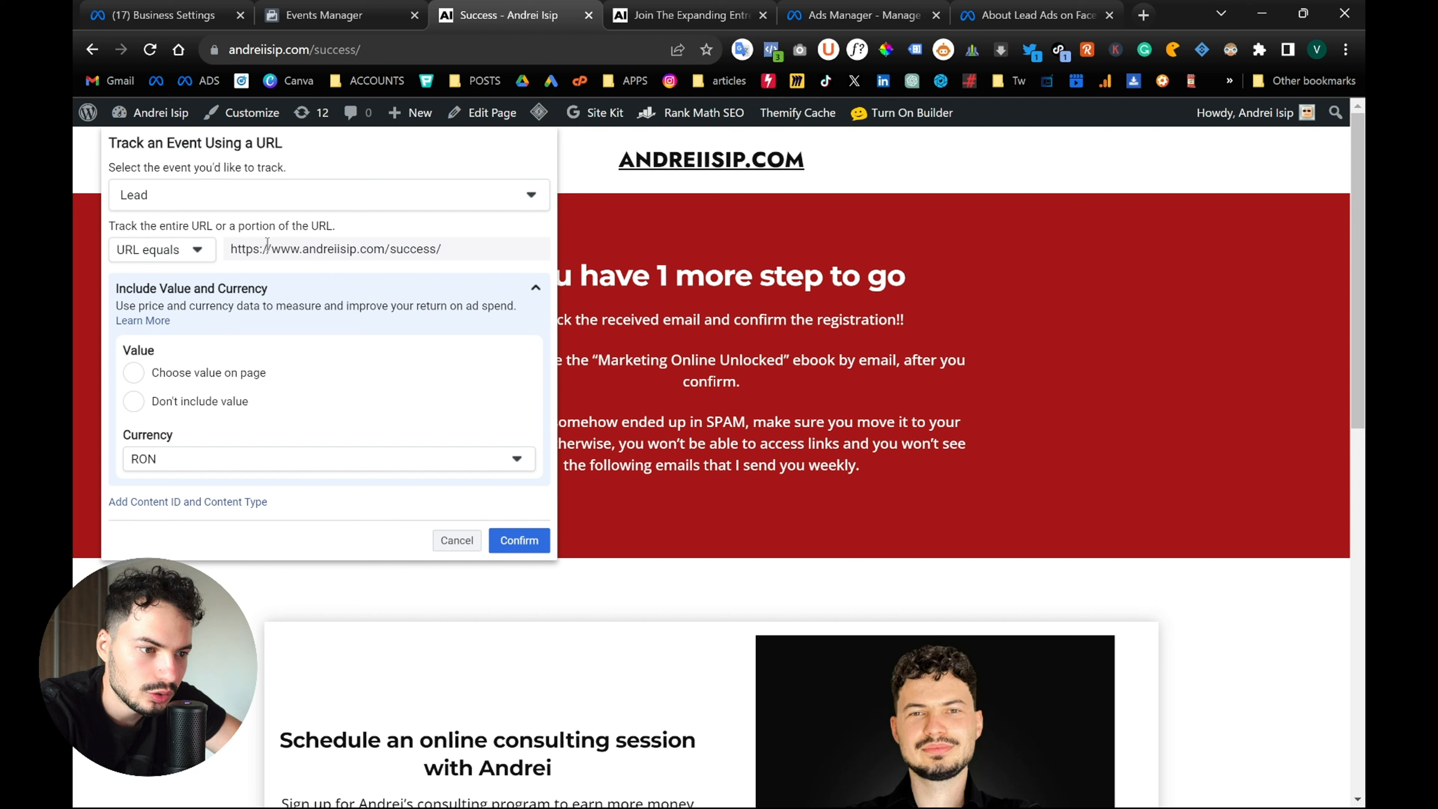
pyautogui.click(204, 256)
pyautogui.click(180, 316)
pyautogui.click(179, 321)
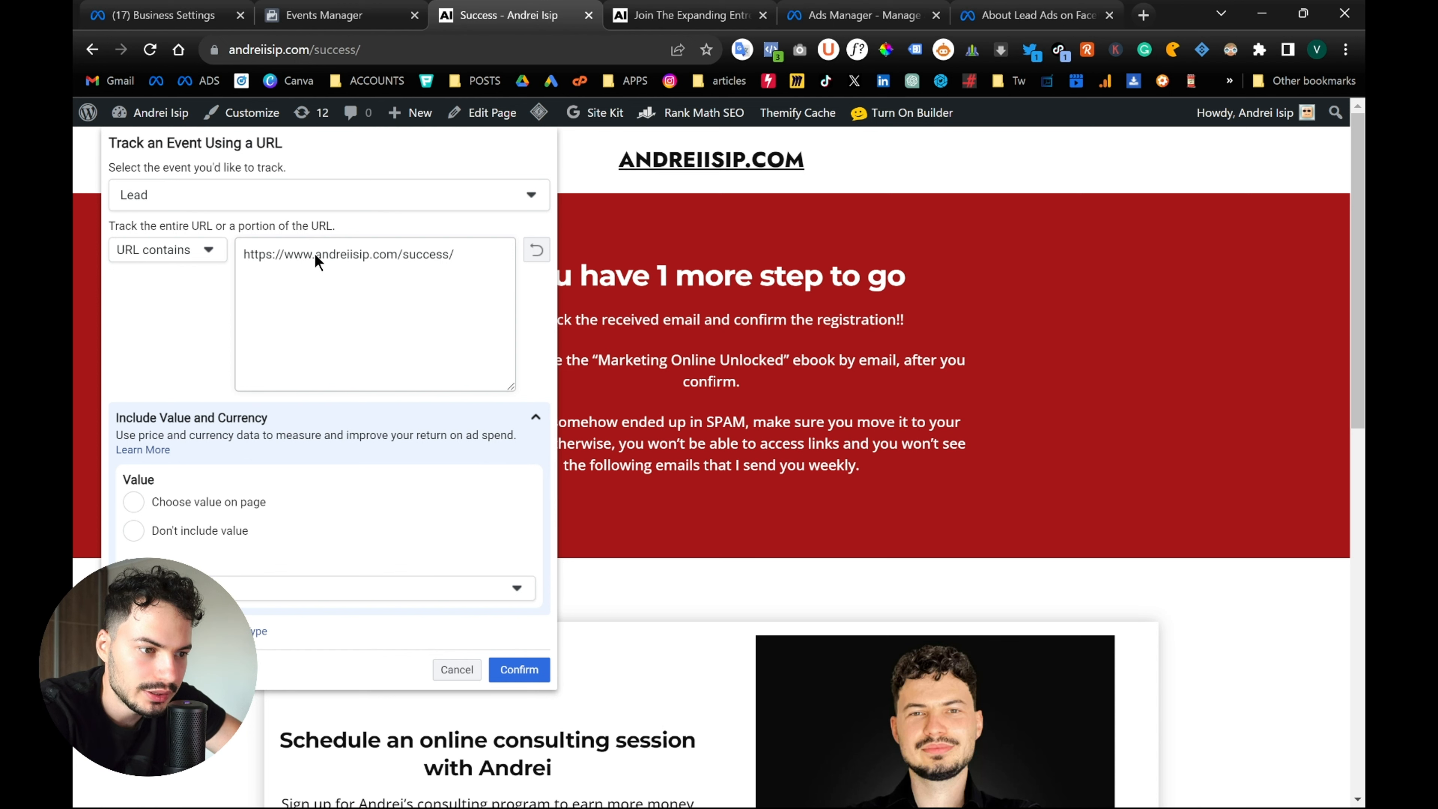
pyautogui.moveTo(315, 254); pyautogui.dragTo(212, 250)
pyautogui.press('BackSpace')
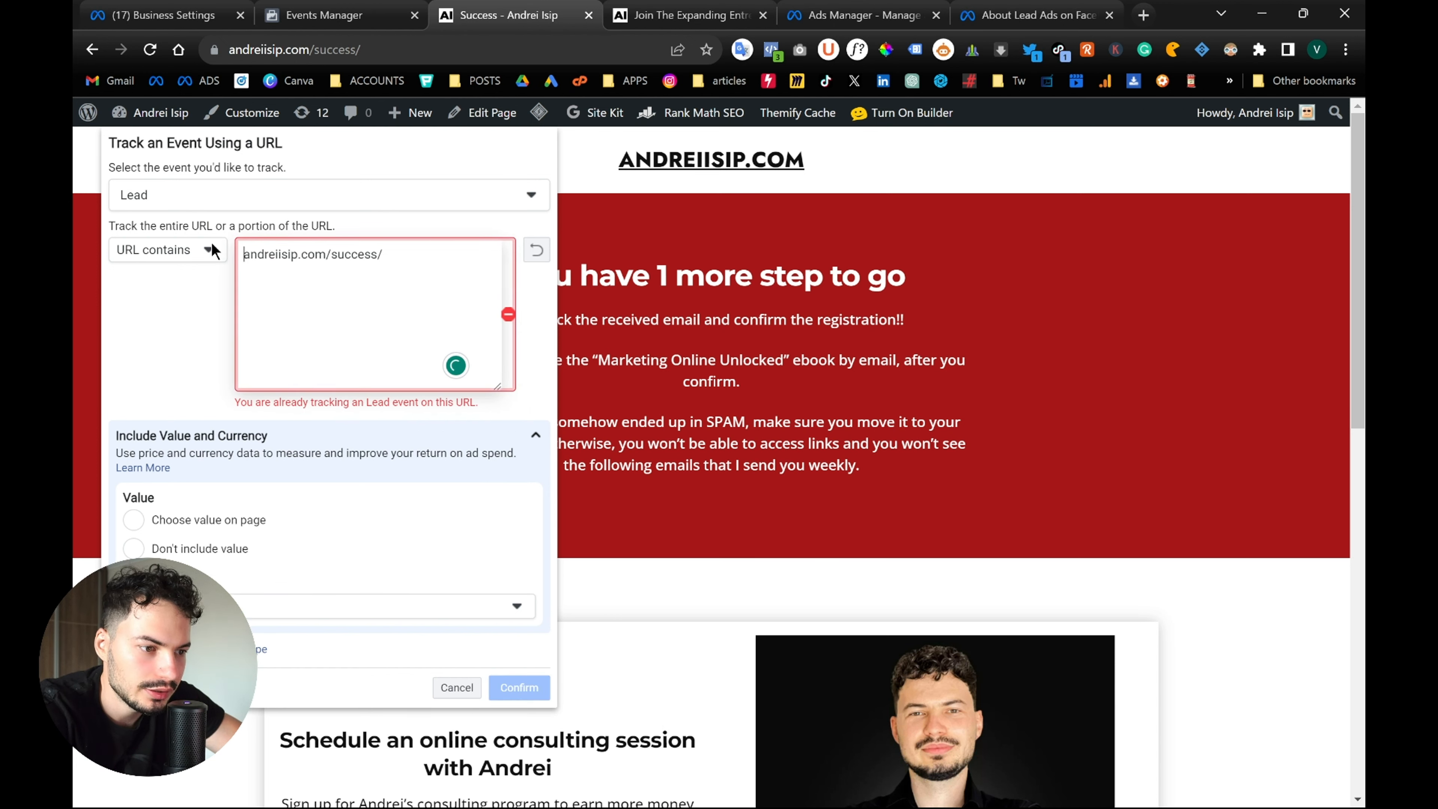
pyautogui.click(412, 258)
pyautogui.press('BackSpace')
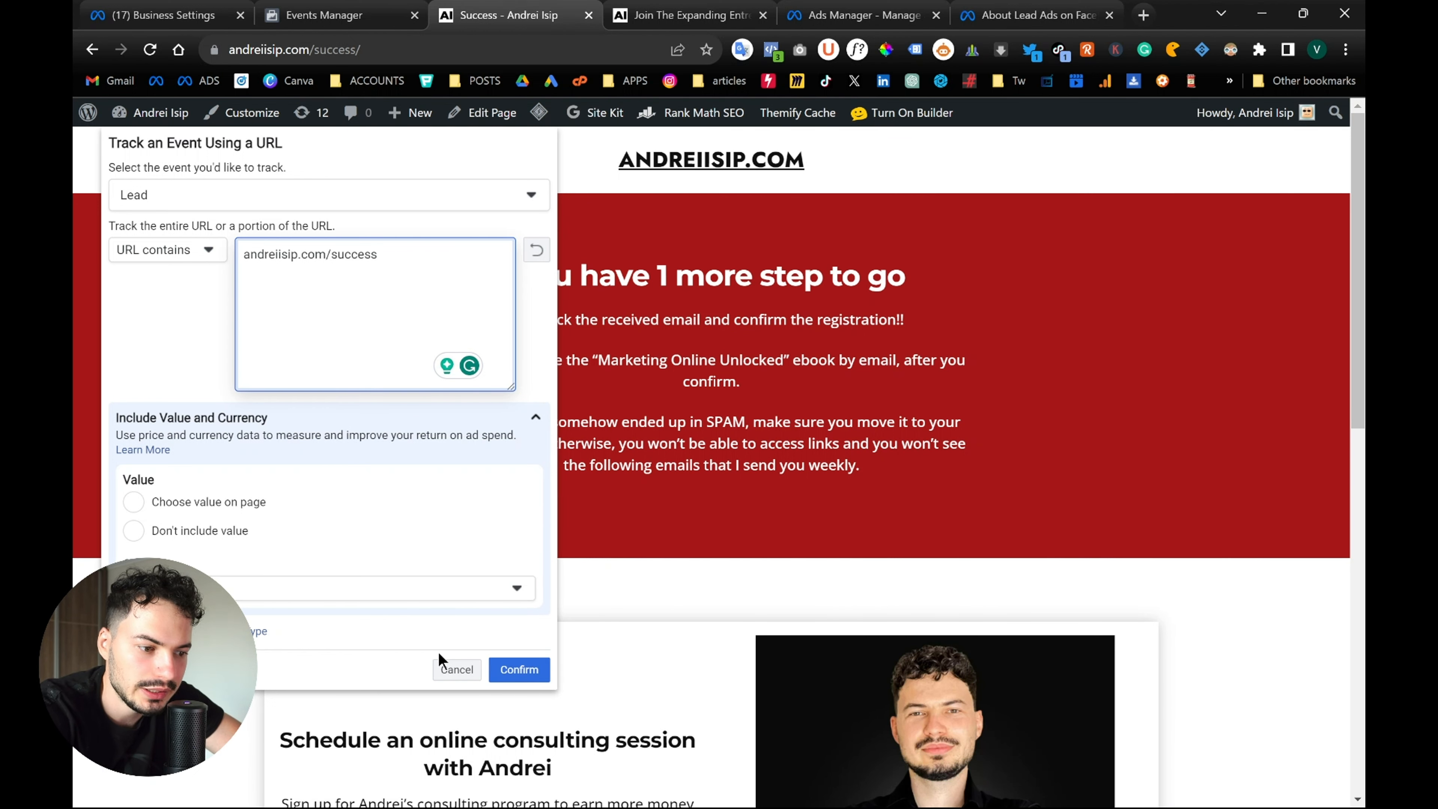
pyautogui.click(498, 670)
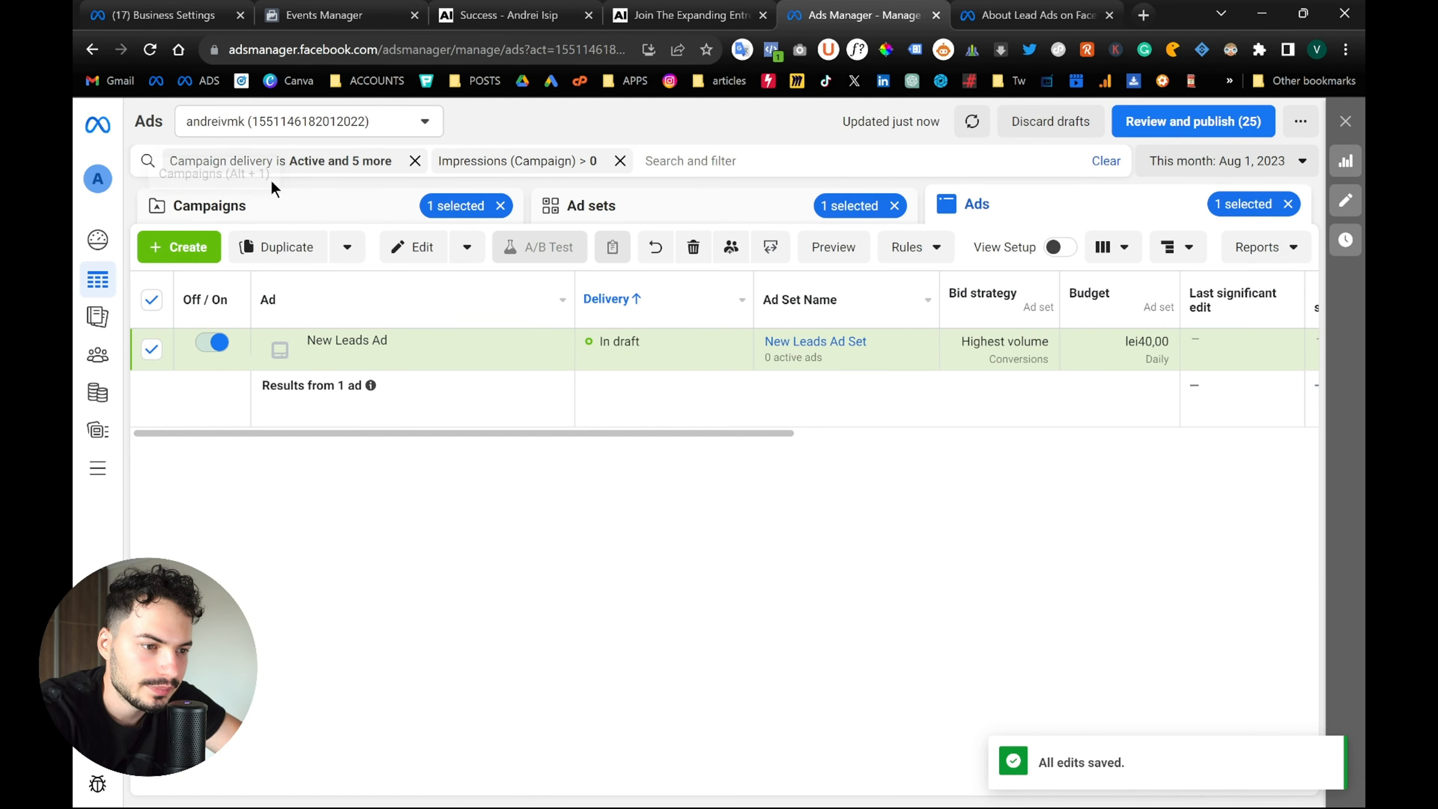
# Check the Lead Generation Campaign's results columns in Ads Manager's campaign list, and return to the success page with the Event Setup Tool
pyautogui.click(277, 204)
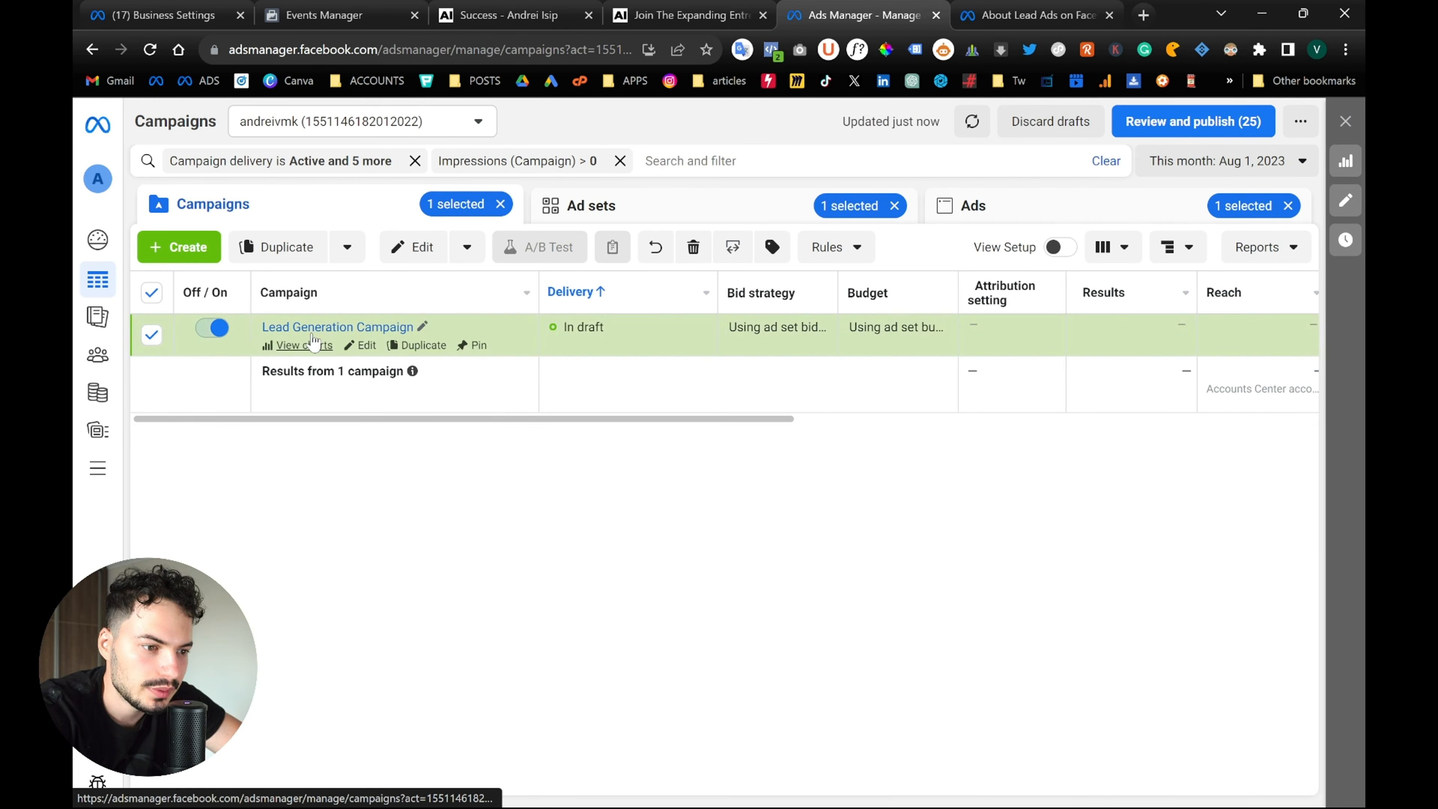
pyautogui.hscroll(5, 736, 332)
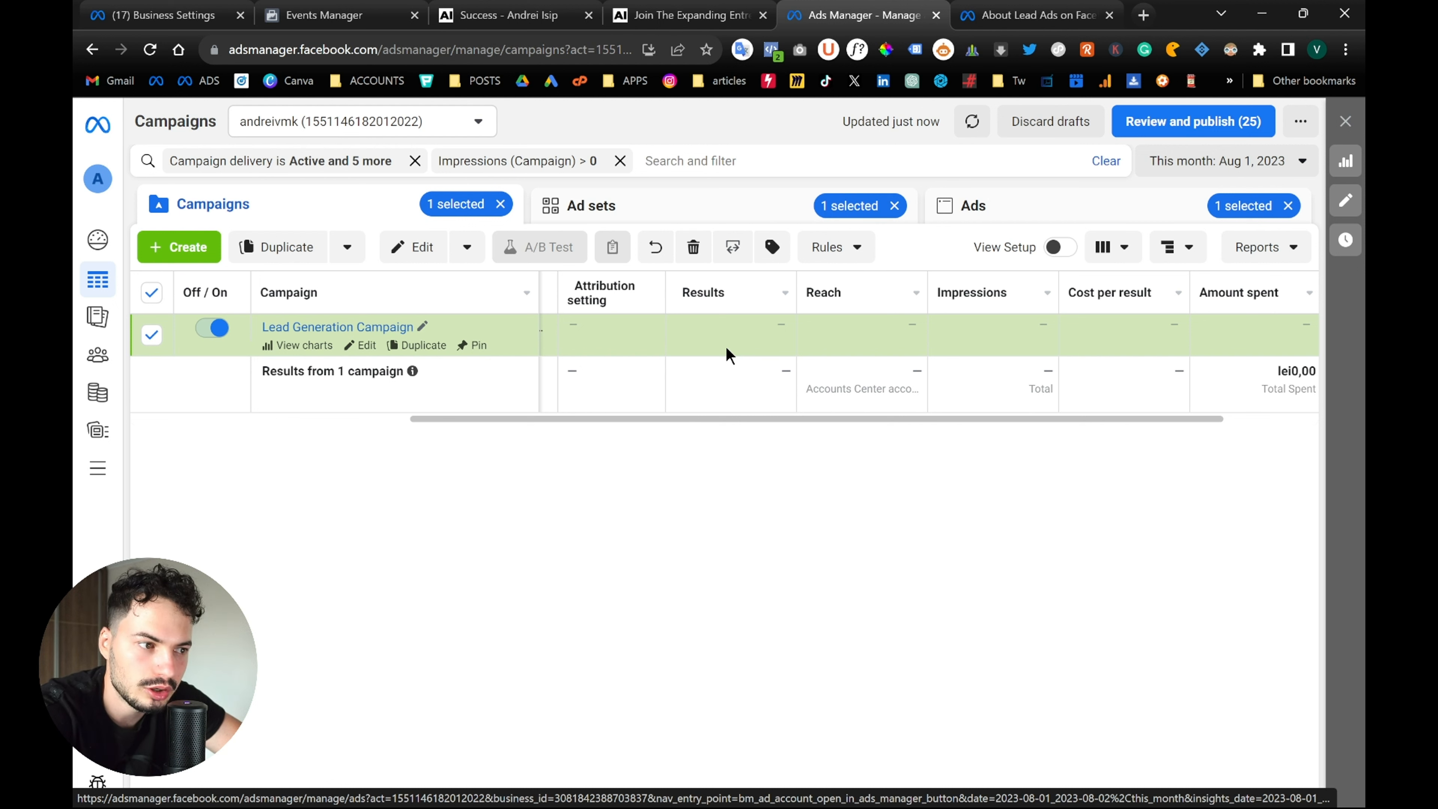
pyautogui.click(526, 12)
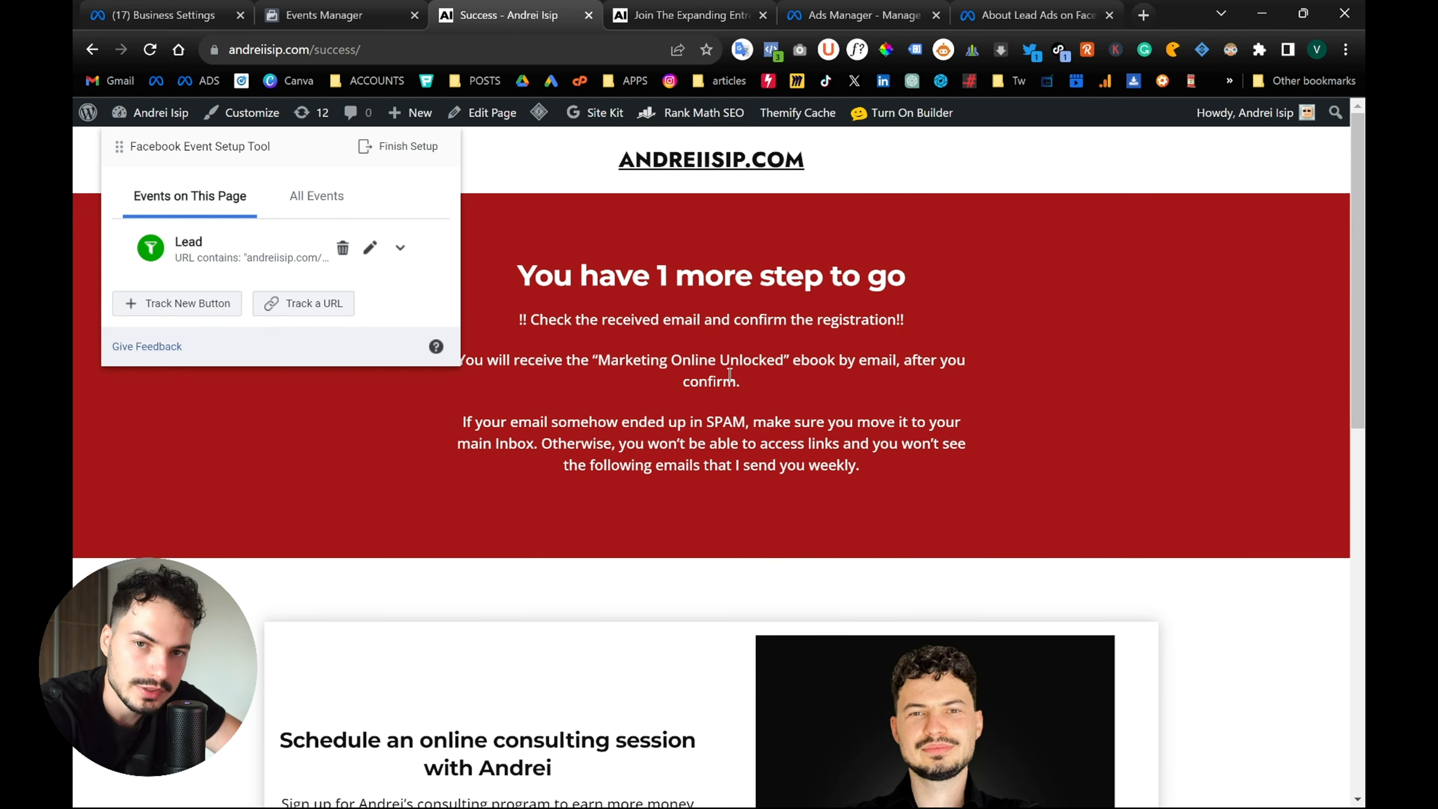
pyautogui.click(396, 12)
pyautogui.click(510, 14)
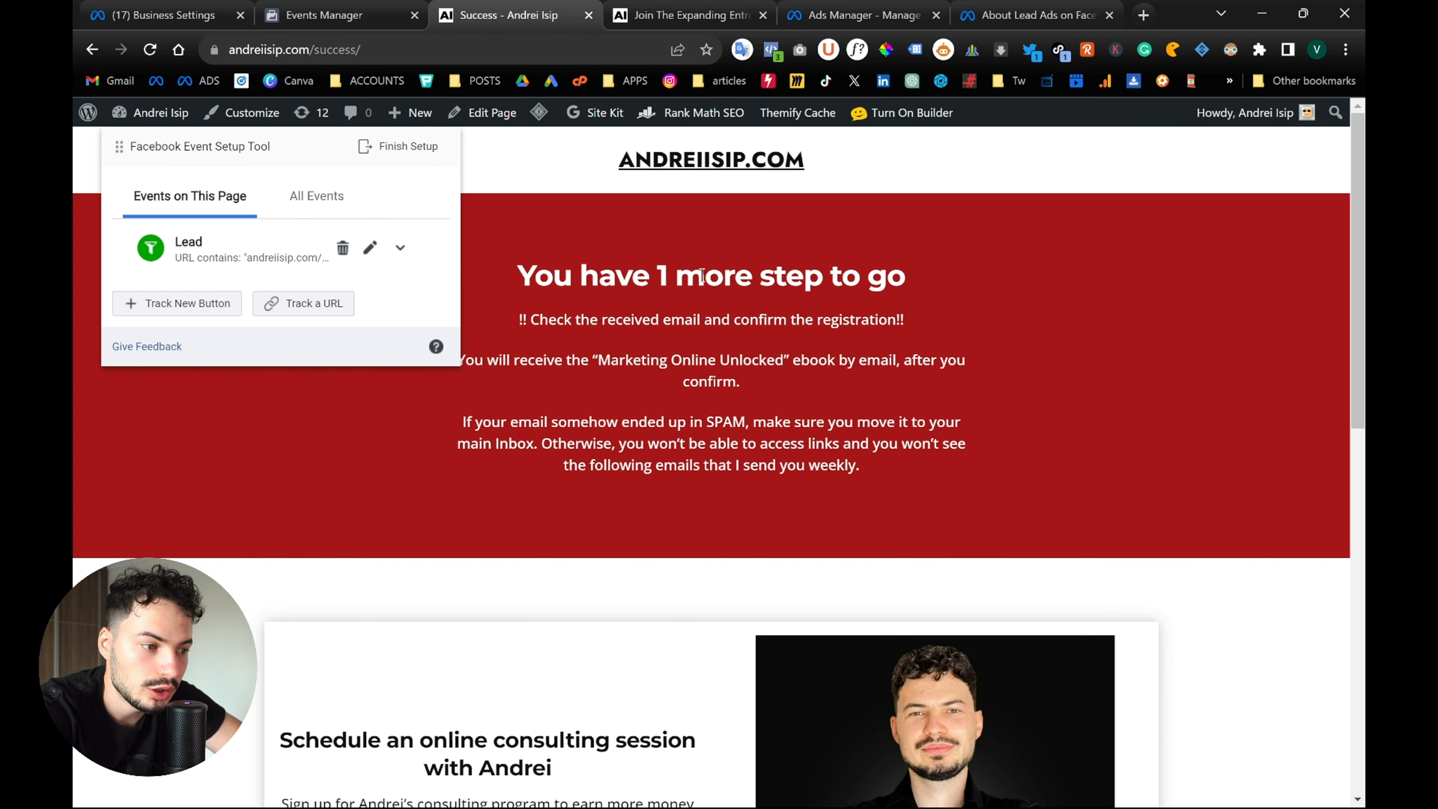